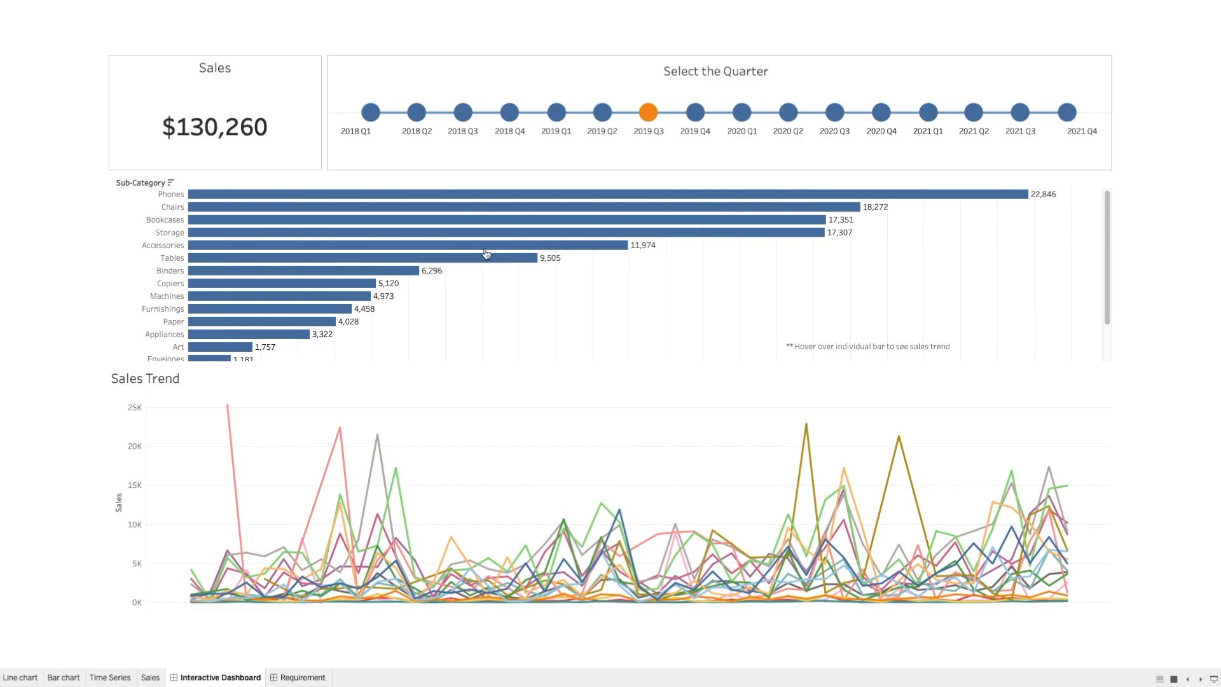
- Read the Requirement page, return to the Interactive Dashboard and view sales for 2020 Q2, 2018 Q4, 2019 Q4 and 2020 Q4
{"action": "left_click", "coordinate": [299, 677]}
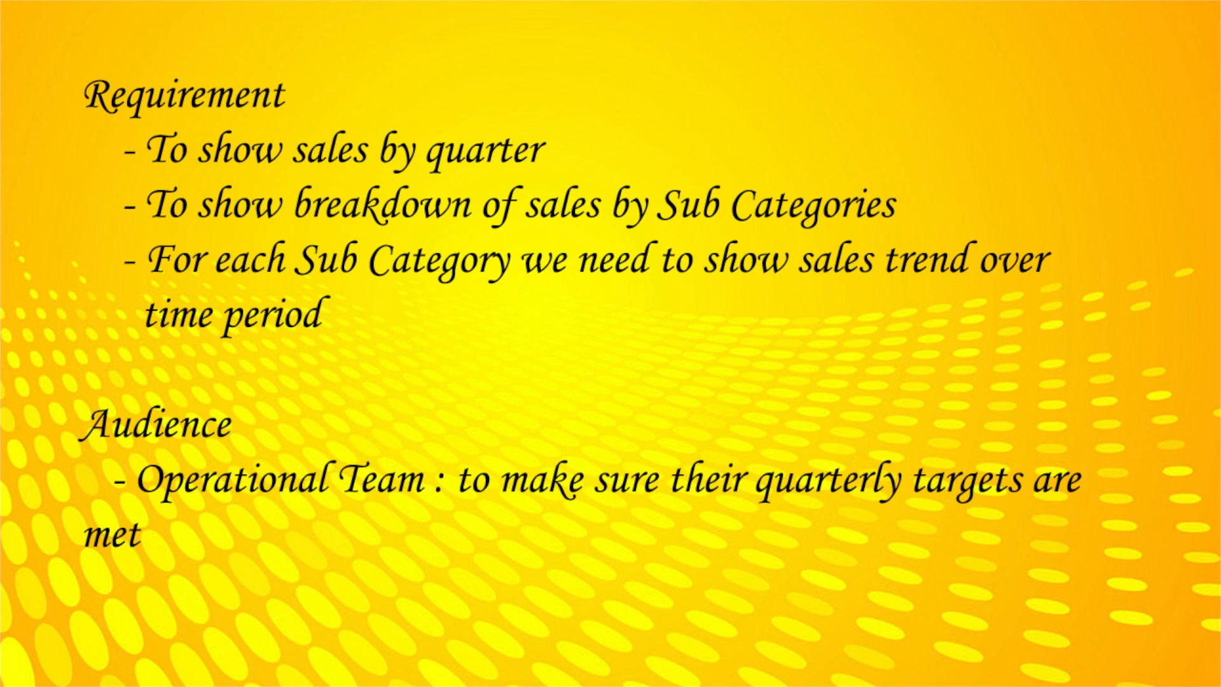
{"action": "left_click", "coordinate": [239, 678]}
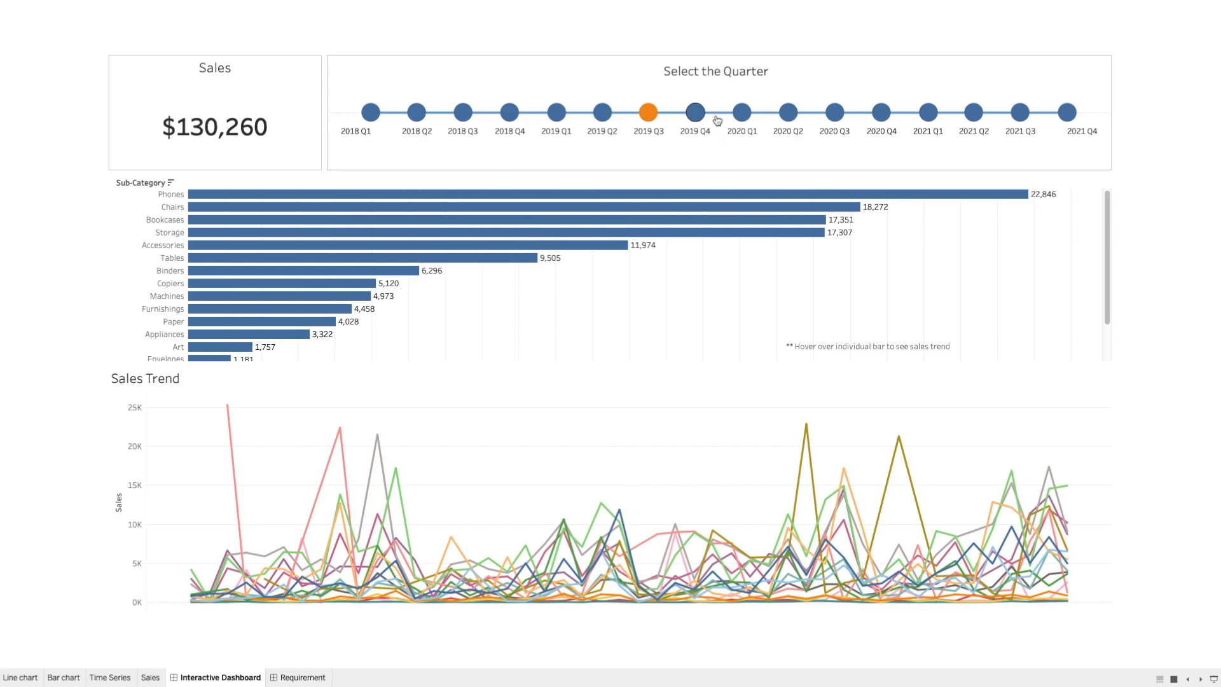
{"action": "left_click", "coordinate": [789, 114]}
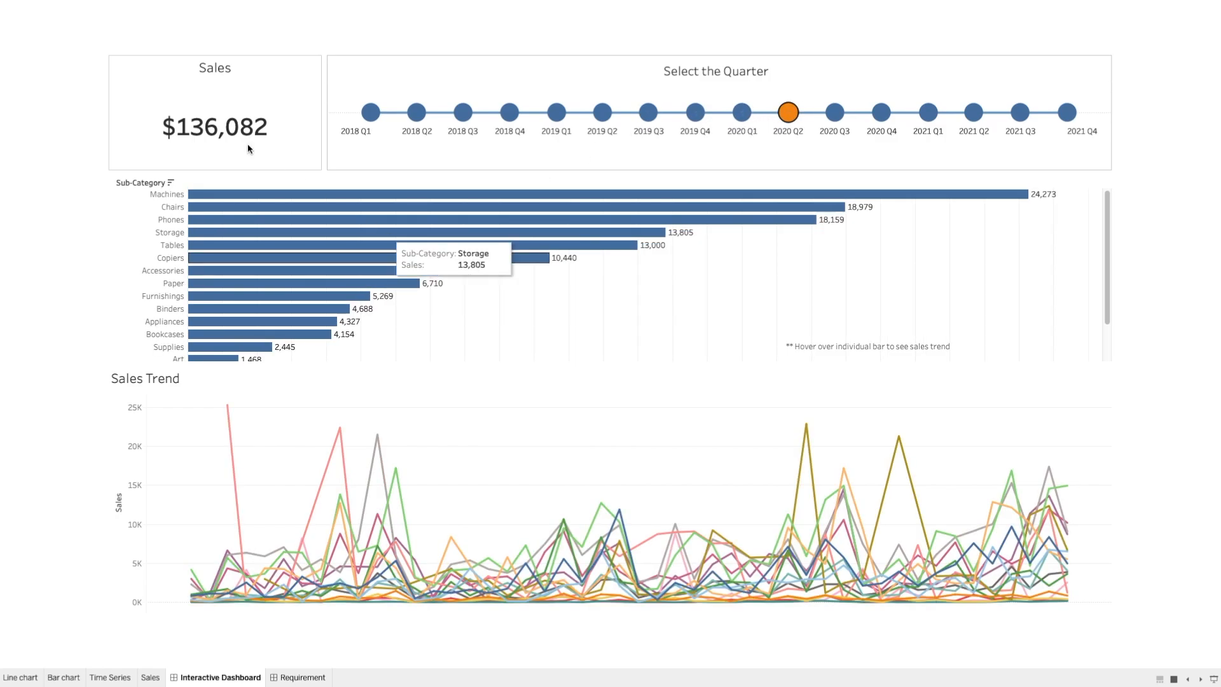
{"action": "left_click", "coordinate": [508, 113]}
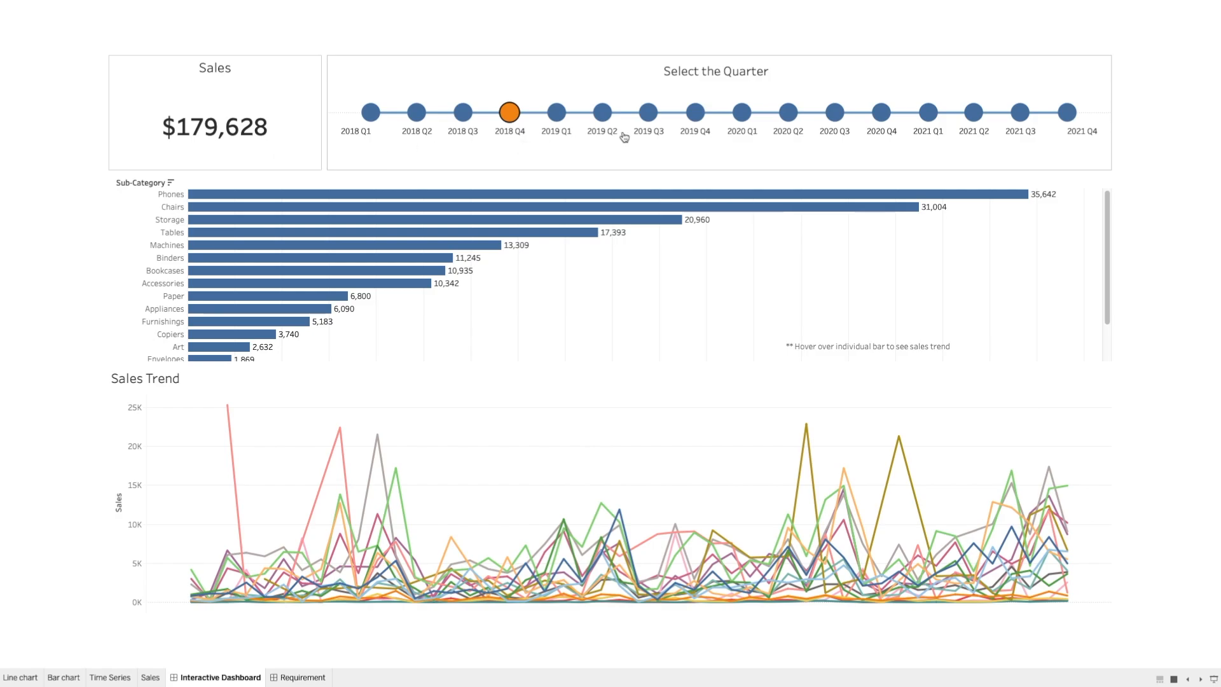
{"action": "left_click", "coordinate": [696, 114]}
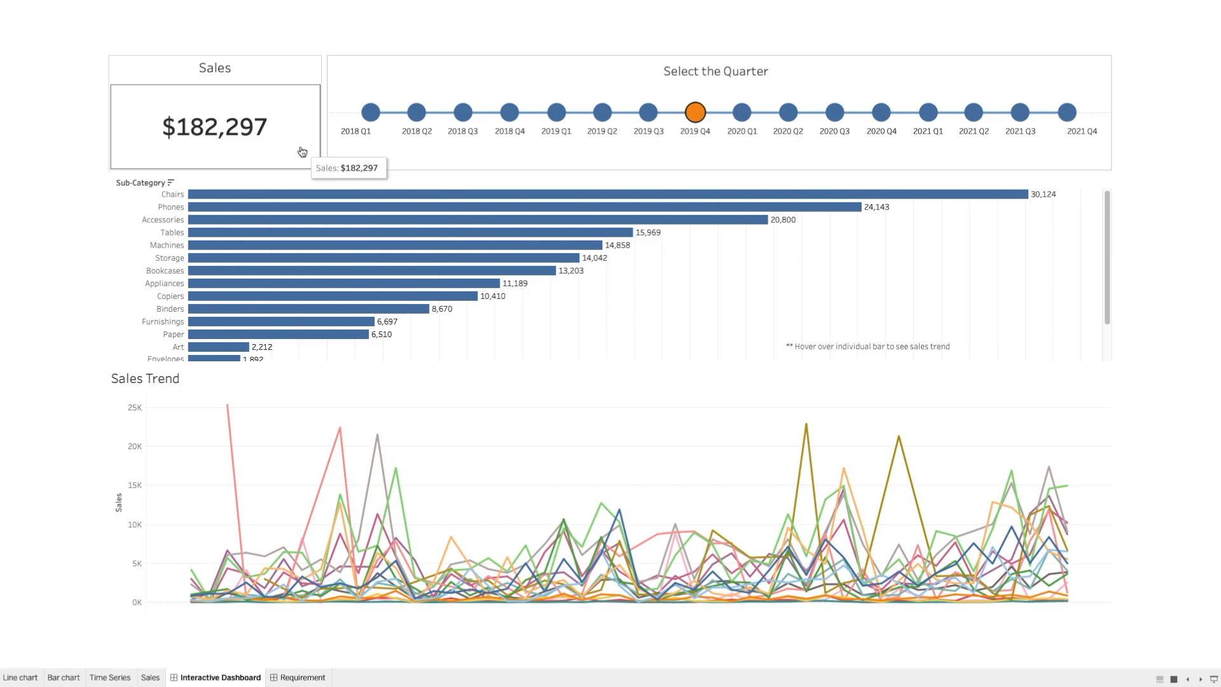
{"action": "left_click", "coordinate": [881, 118]}
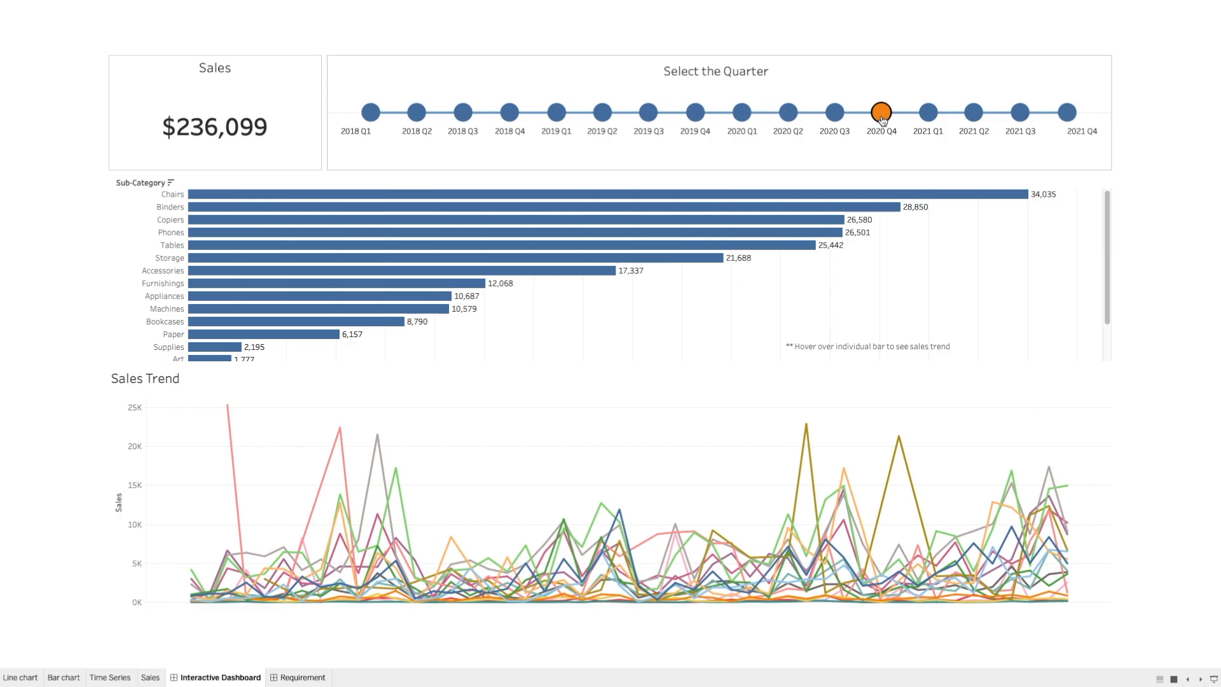
- Inspect the Chairs sales trend, and select 2021 Q3 to inspect the trends of individual sub-category bars such as Accessories
{"action": "mouse_move", "coordinate": [154, 219]}
{"action": "mouse_move", "coordinate": [985, 196]}
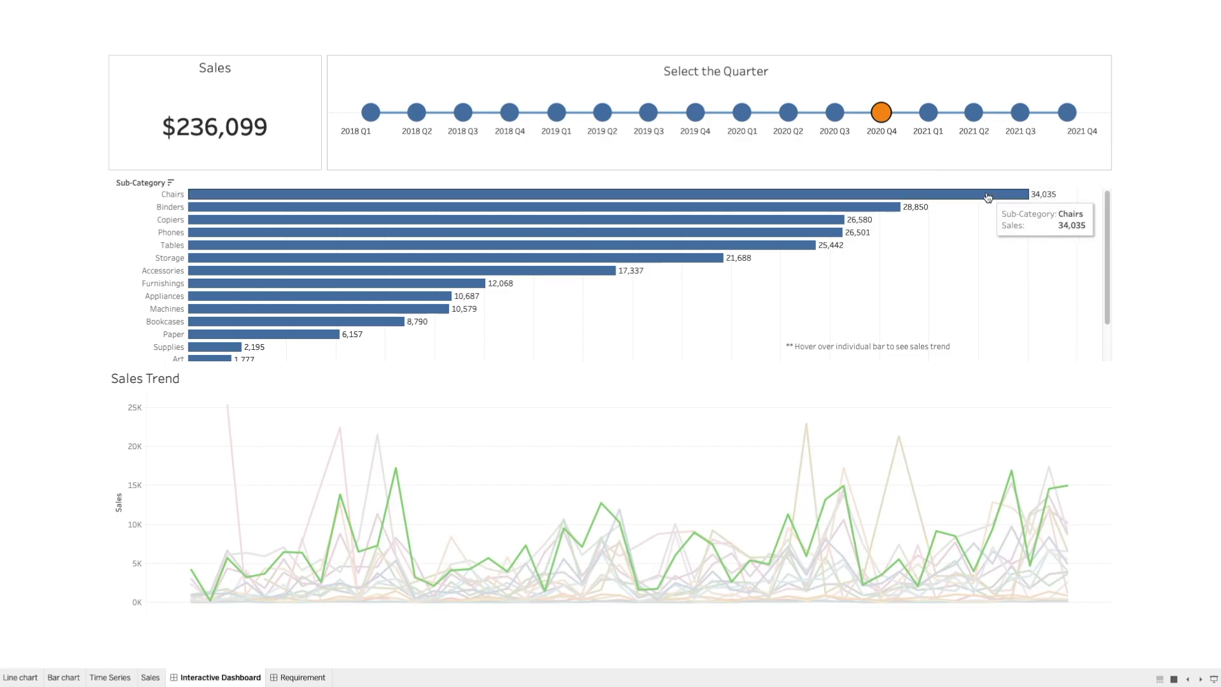
{"action": "left_click", "coordinate": [1021, 117]}
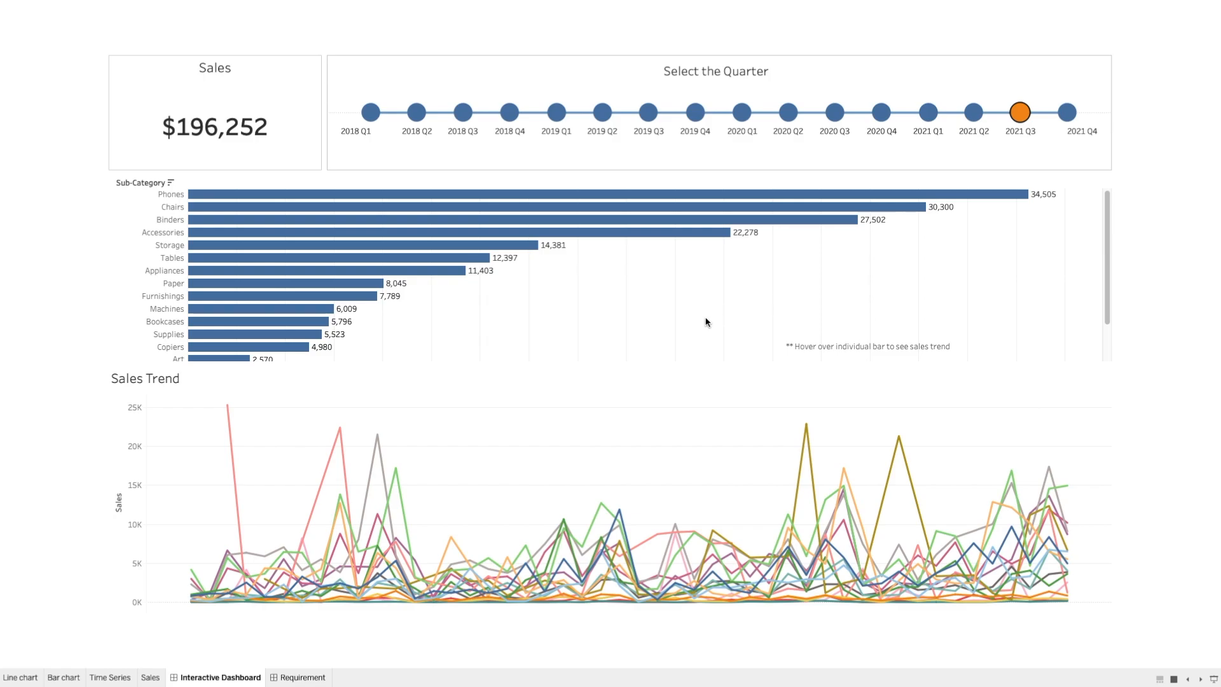
{"action": "mouse_move", "coordinate": [683, 239]}
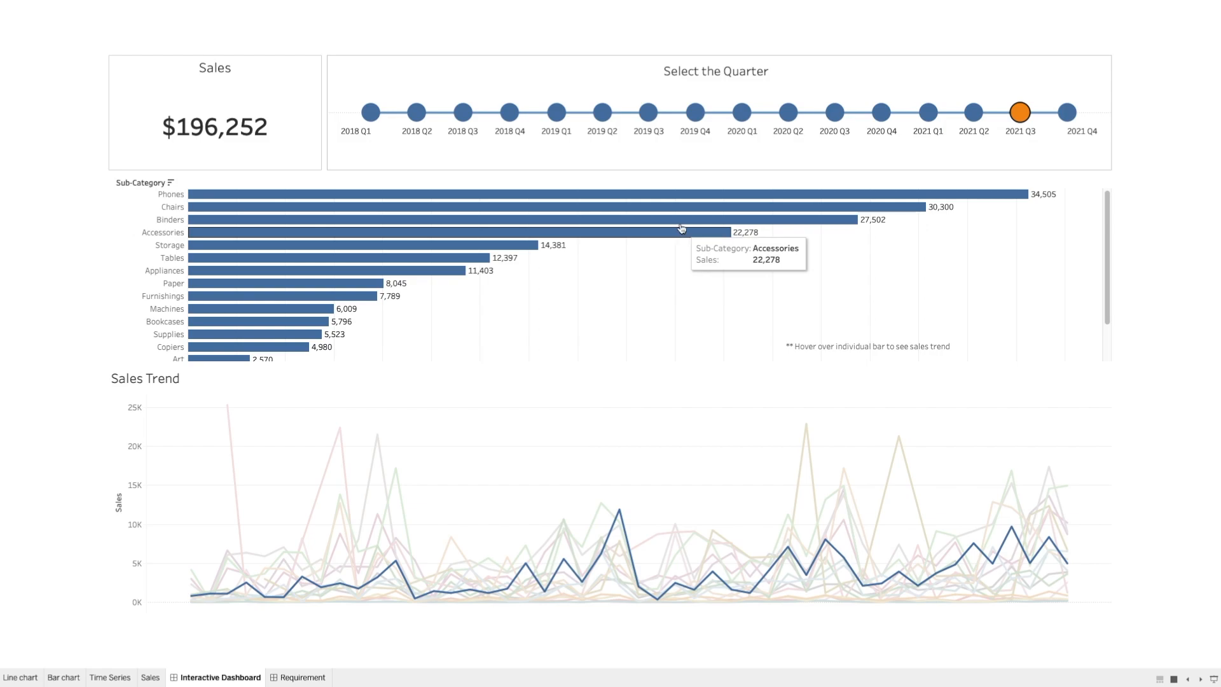
{"action": "mouse_move", "coordinate": [683, 214]}
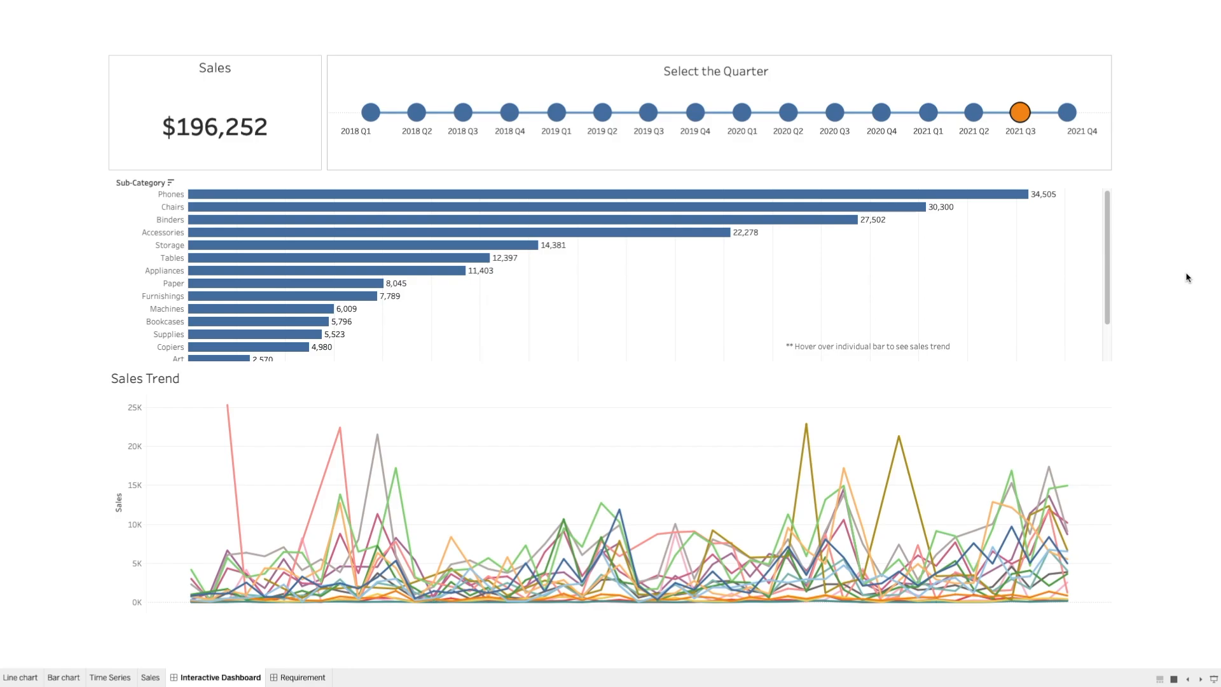
- Leave presentation mode and create a new blank workbook, dismissing the file recovery dialog
{"action": "key", "text": "Escape"}
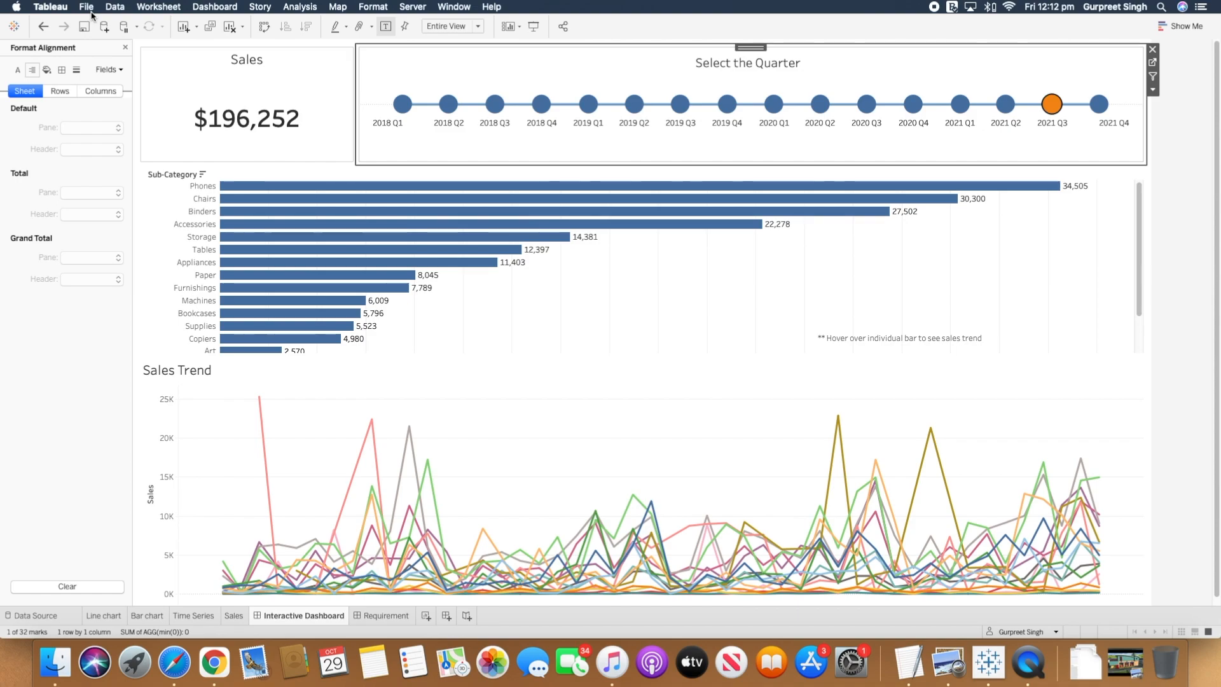
{"action": "left_click", "coordinate": [87, 7]}
{"action": "left_click", "coordinate": [99, 23]}
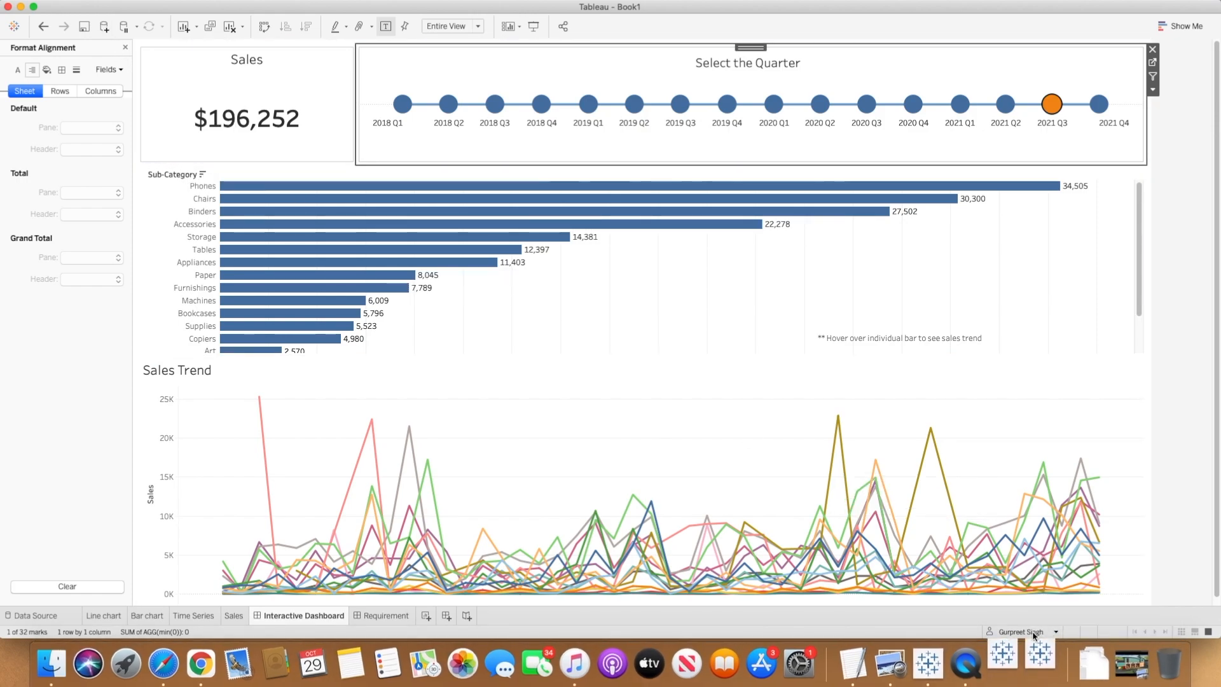
{"action": "left_click", "coordinate": [1010, 657]}
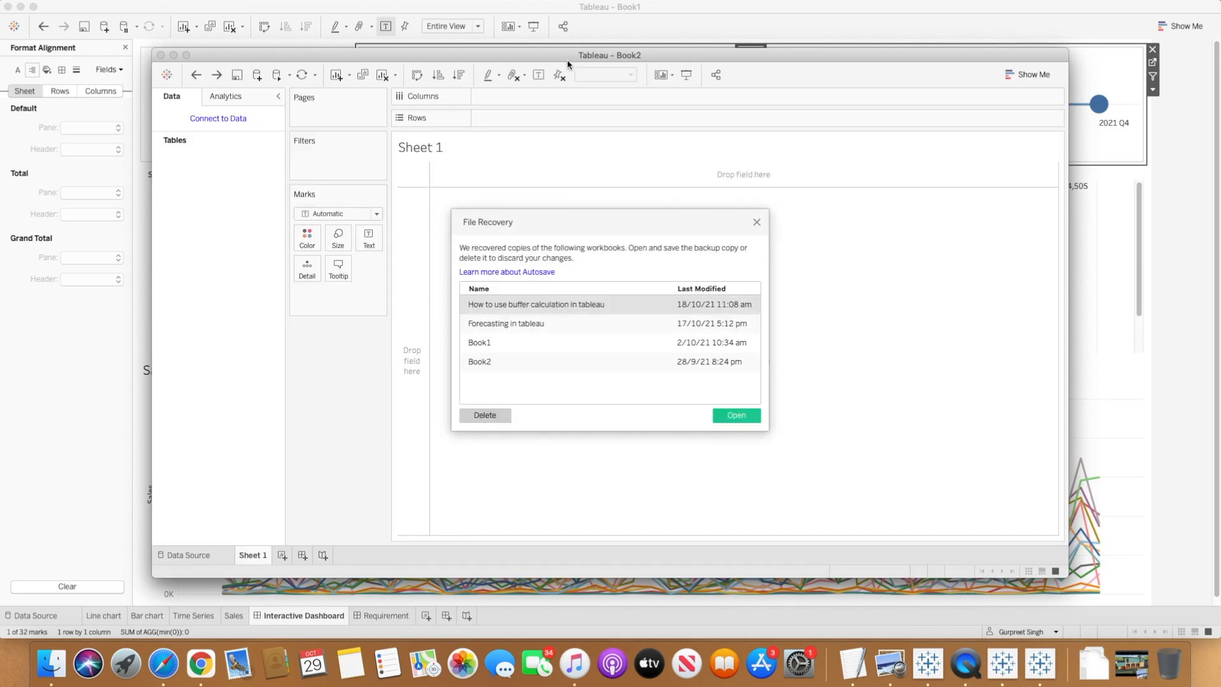
{"action": "left_click", "coordinate": [756, 223]}
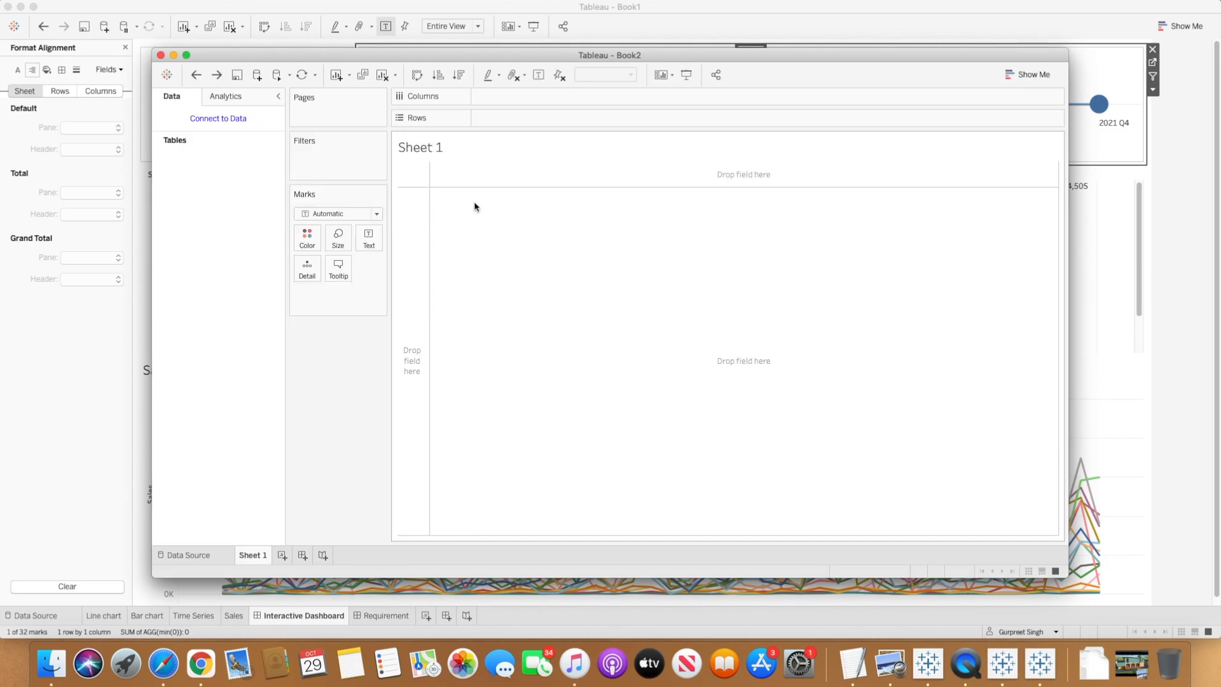
- Connect the new workbook to the Sample - Superstore data source and enlarge its window to fill the screen
{"action": "left_click", "coordinate": [218, 119]}
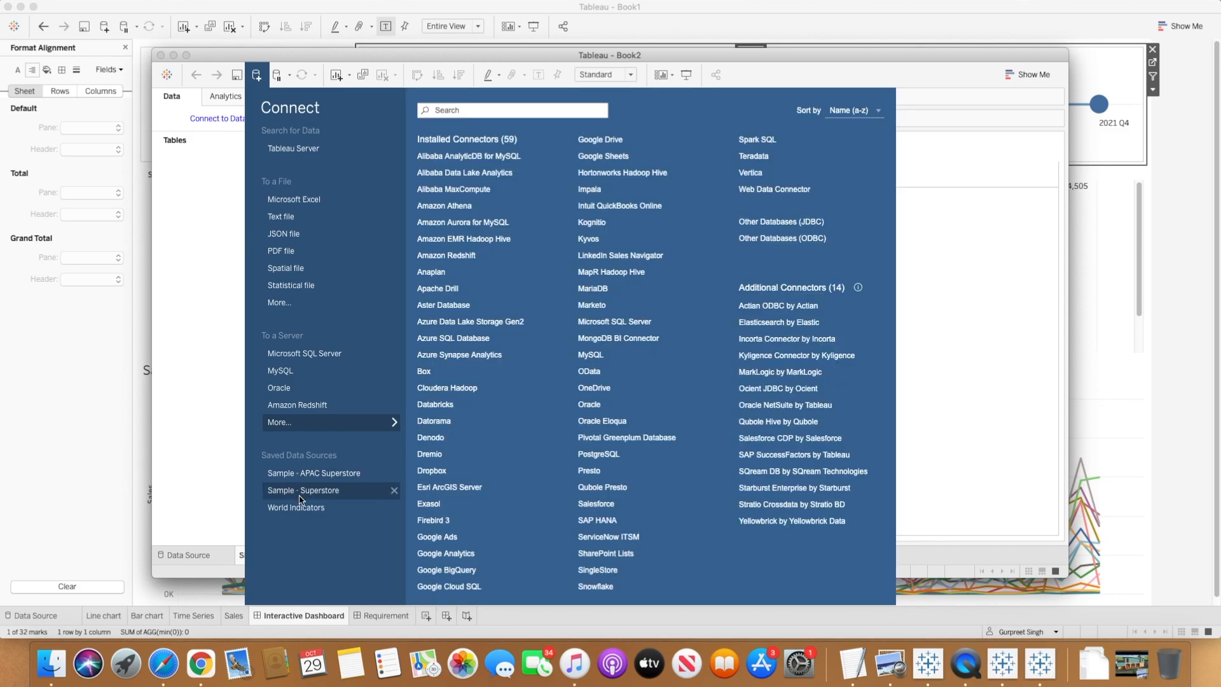
{"action": "left_click", "coordinate": [307, 493]}
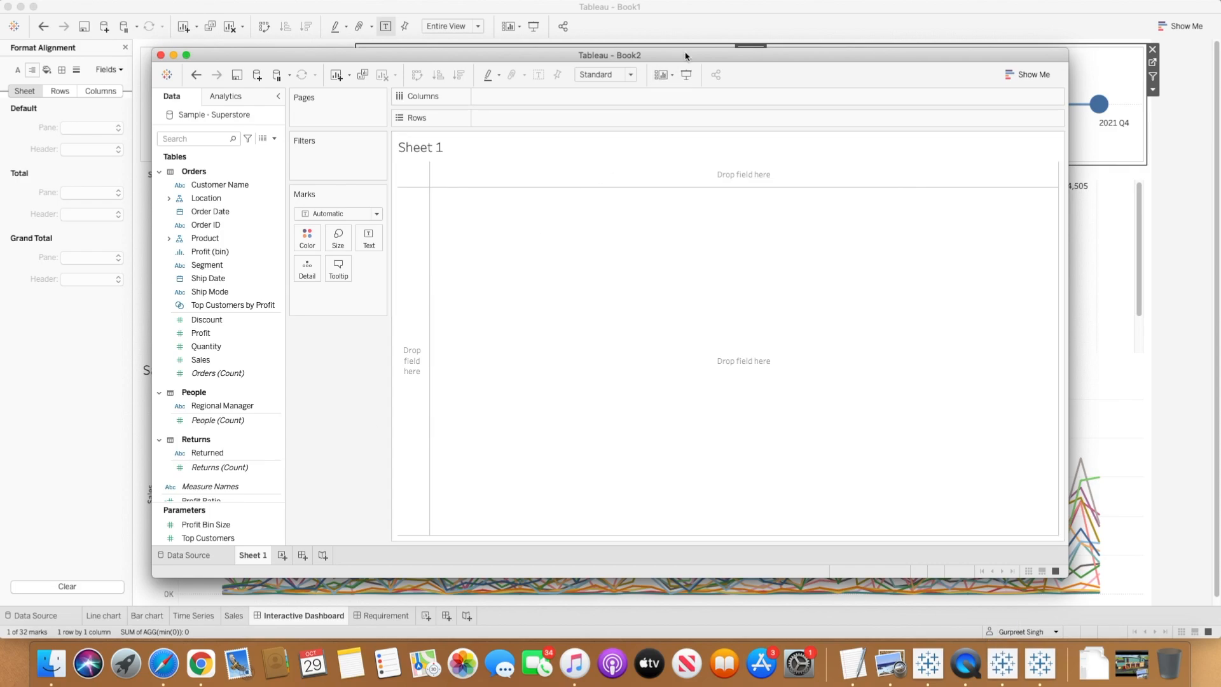
{"action": "left_click_drag", "start_coordinate": [602, 13], "coordinate": [0, 64]}
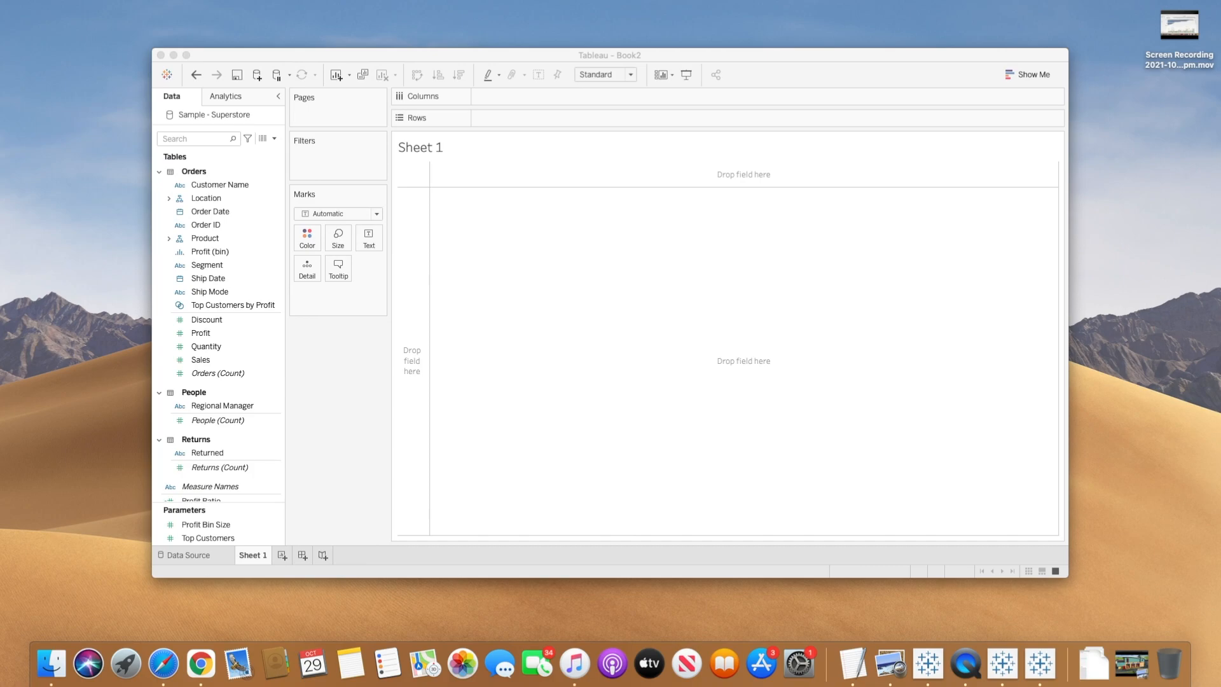
{"action": "double_click", "coordinate": [557, 59]}
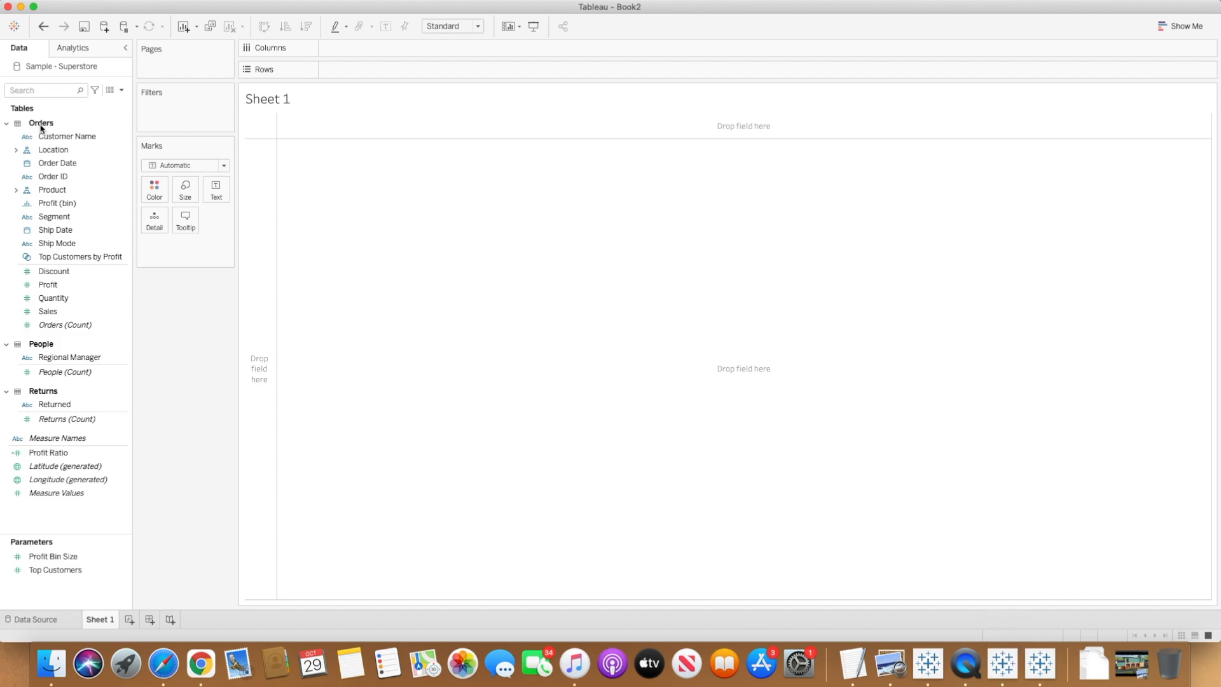
- Collapse and re-expand the Orders, People and Returns tables to review the fields of the data source
{"action": "left_click", "coordinate": [7, 123]}
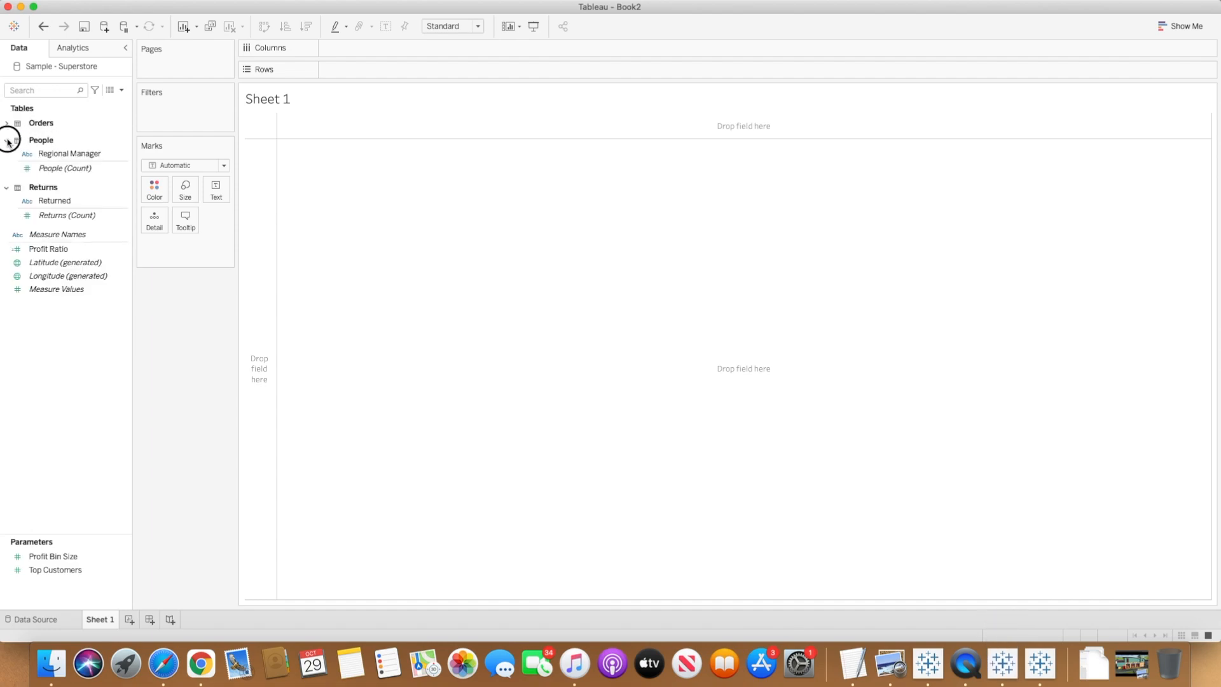
{"action": "left_click", "coordinate": [7, 140]}
{"action": "left_click", "coordinate": [7, 159]}
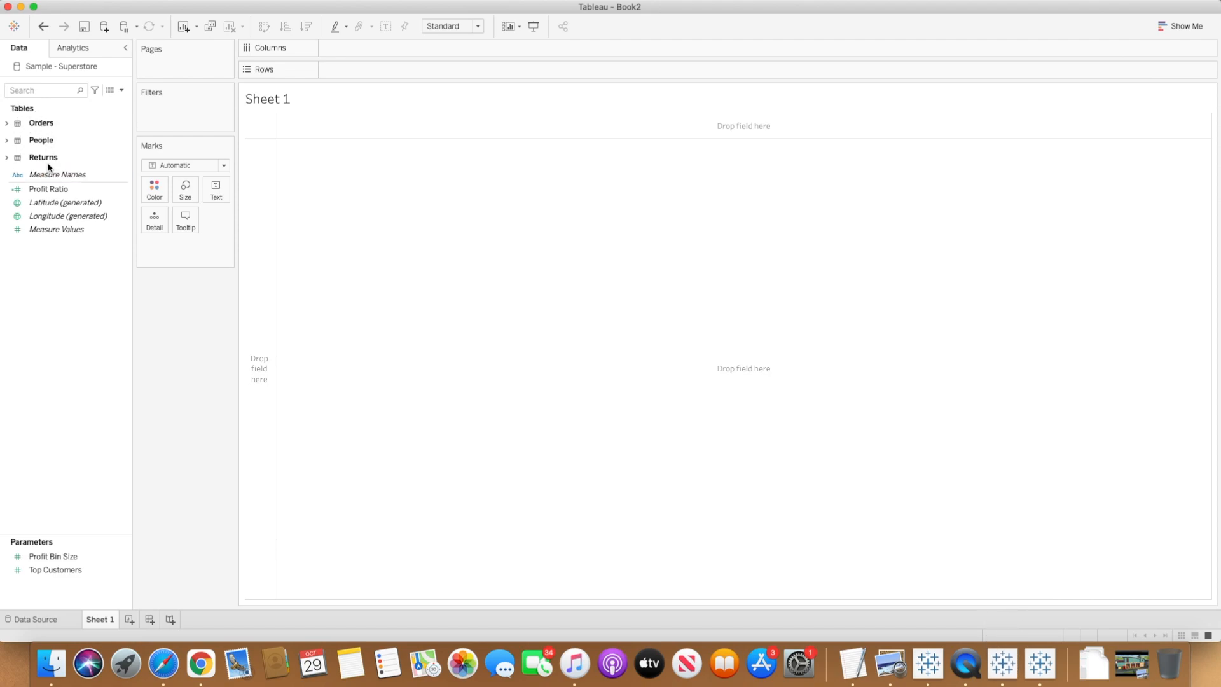
{"action": "left_click", "coordinate": [7, 123]}
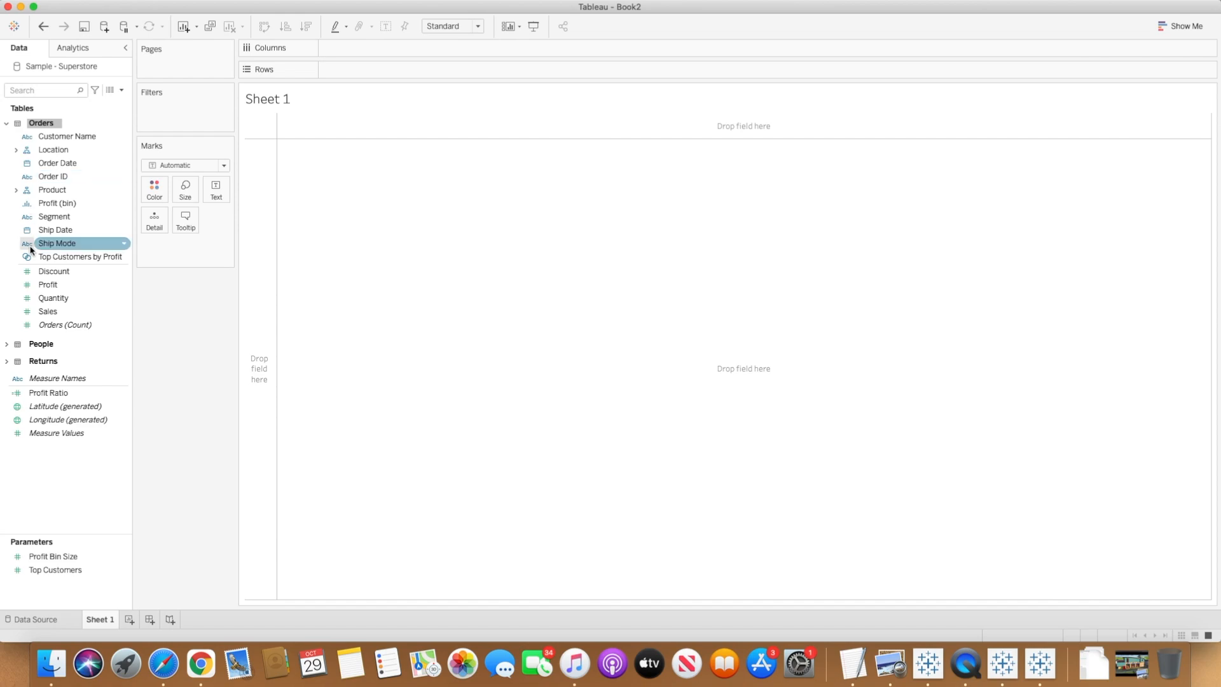
{"action": "left_click", "coordinate": [6, 360]}
{"action": "left_click", "coordinate": [7, 345]}
{"action": "left_click", "coordinate": [63, 231]}
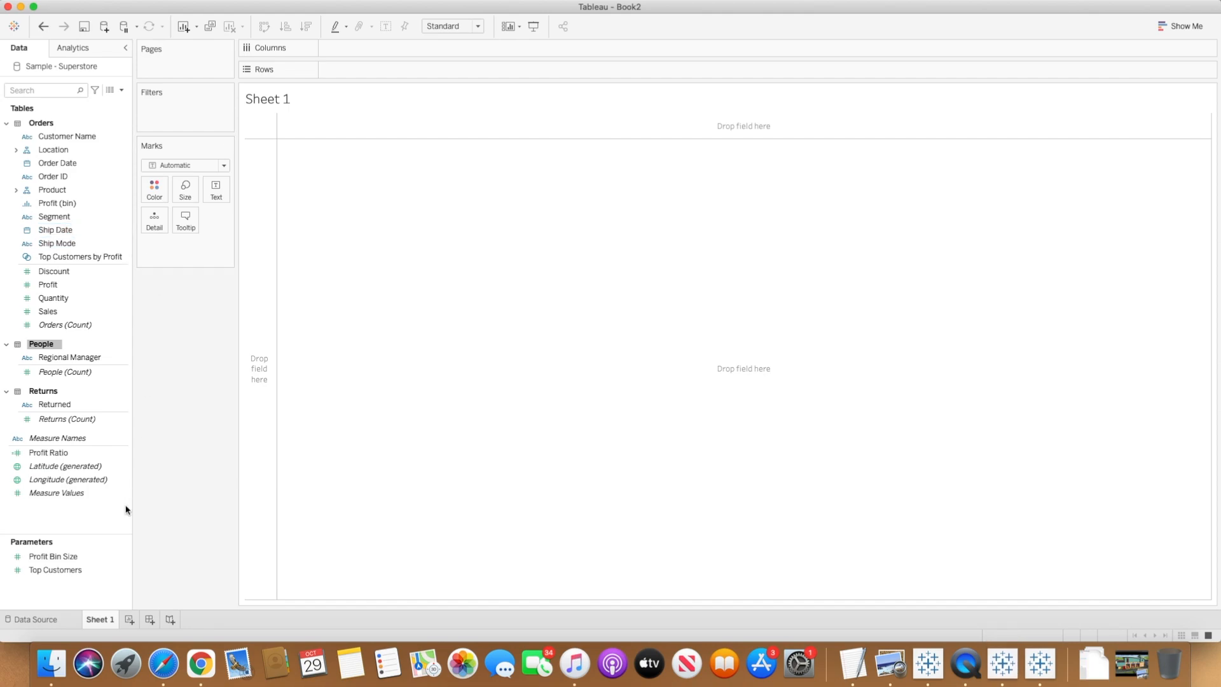
- Rename Sheet 1 as Sales
{"action": "double_click", "coordinate": [100, 620]}
{"action": "type", "text": "Sales"}
{"action": "key", "text": "Return"}
- Add the Sales measure to the view and display its total as a text table
{"action": "left_click", "coordinate": [70, 166]}
{"action": "left_click", "coordinate": [63, 311]}
{"action": "left_click", "coordinate": [63, 314]}
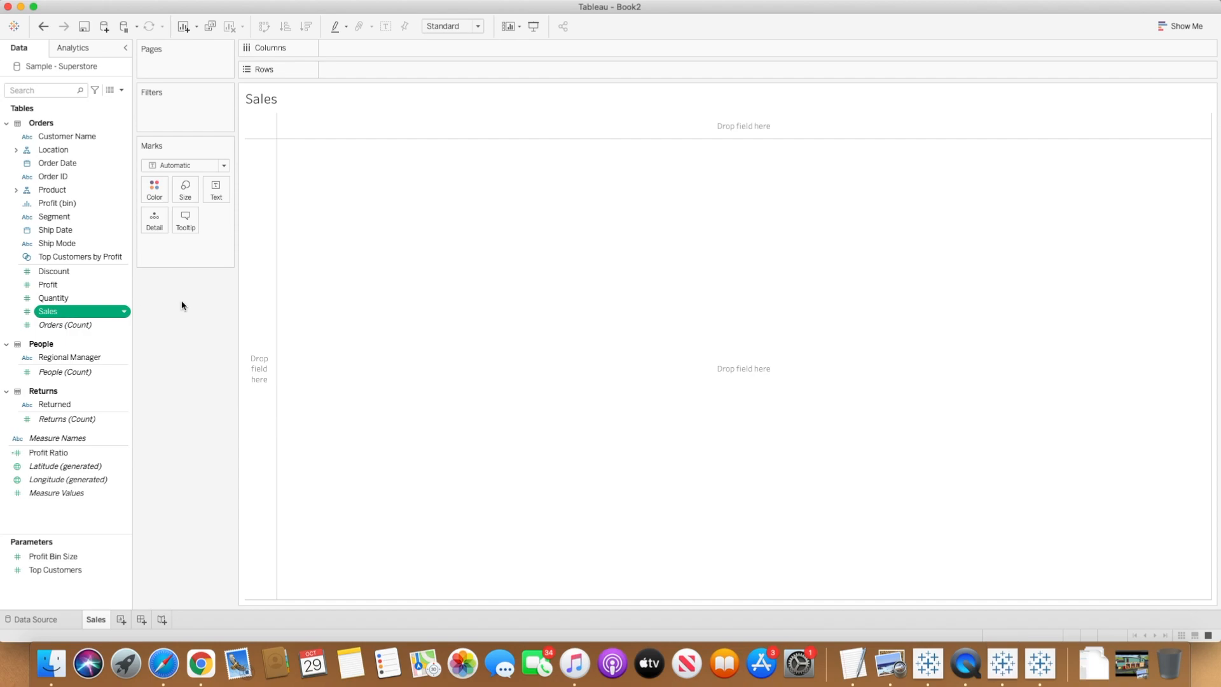
{"action": "mouse_move", "coordinate": [320, 143]}
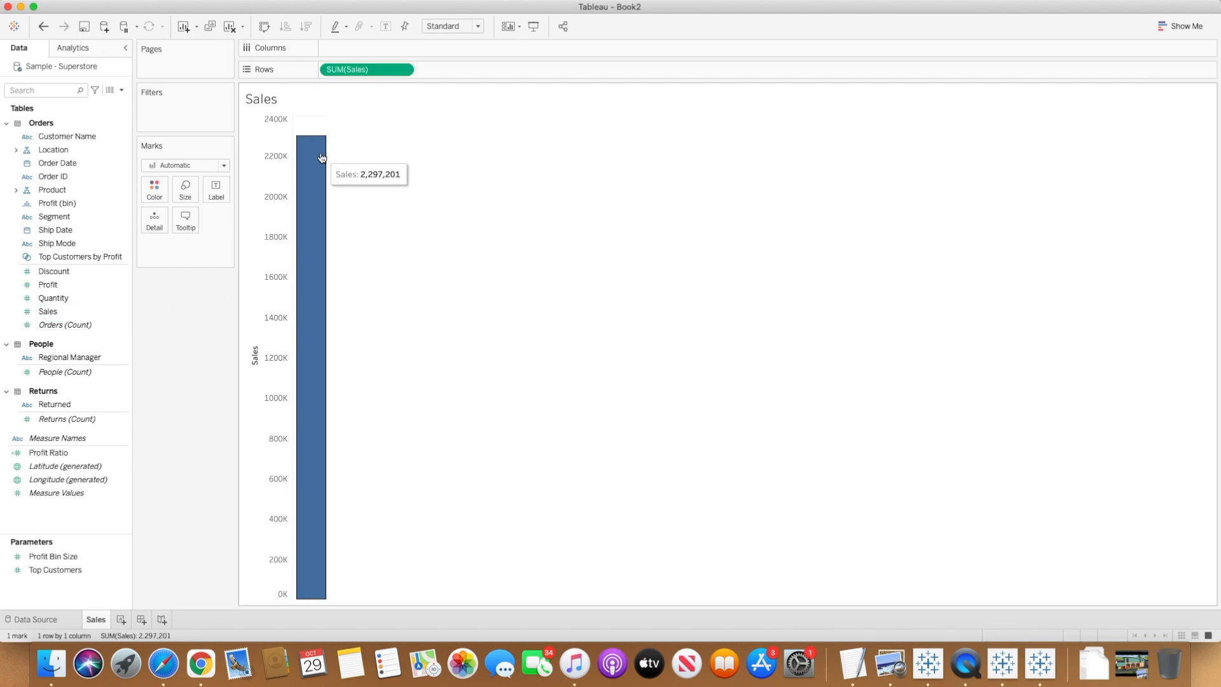
{"action": "left_click", "coordinate": [1170, 28]}
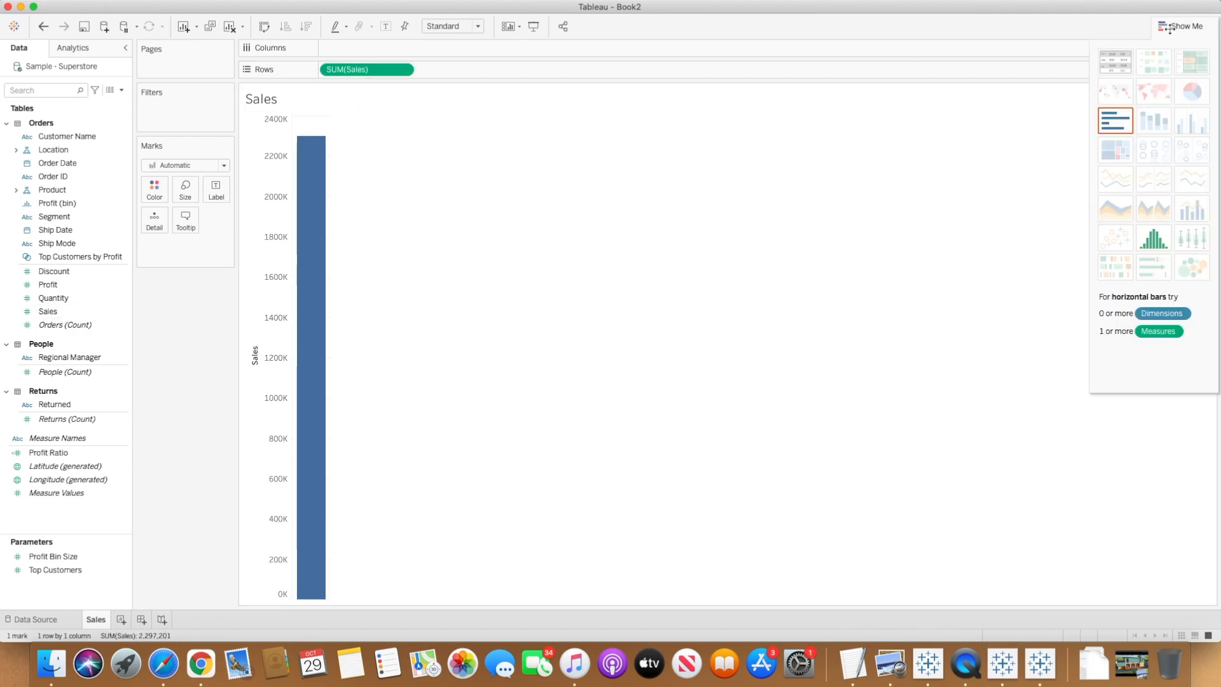
{"action": "left_click", "coordinate": [1115, 73]}
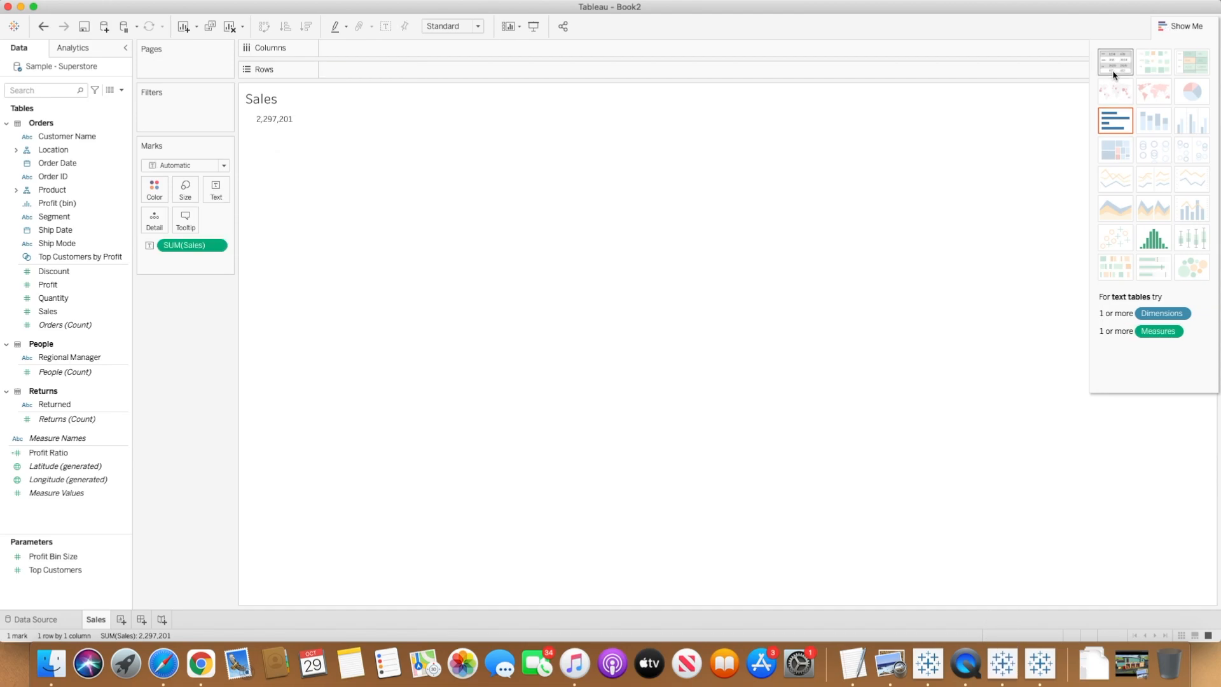
{"action": "mouse_move", "coordinate": [269, 127]}
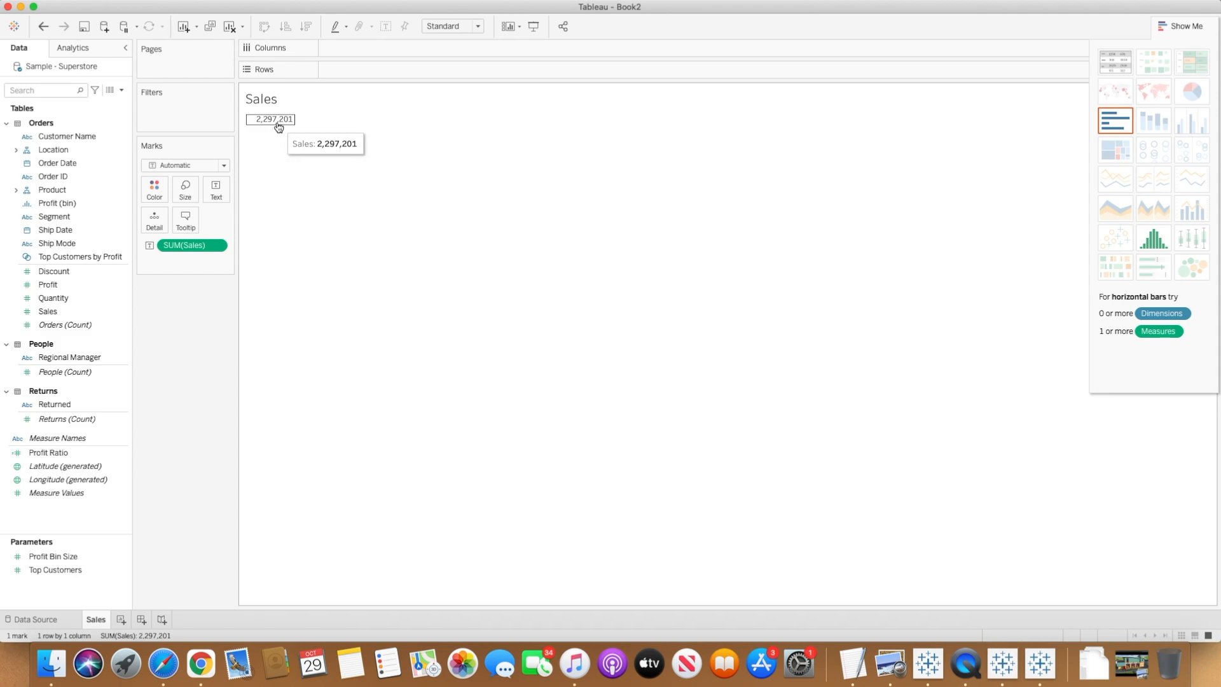
- Set the font size of the SUM(Sales) text label to 26
{"action": "left_click", "coordinate": [220, 197]}
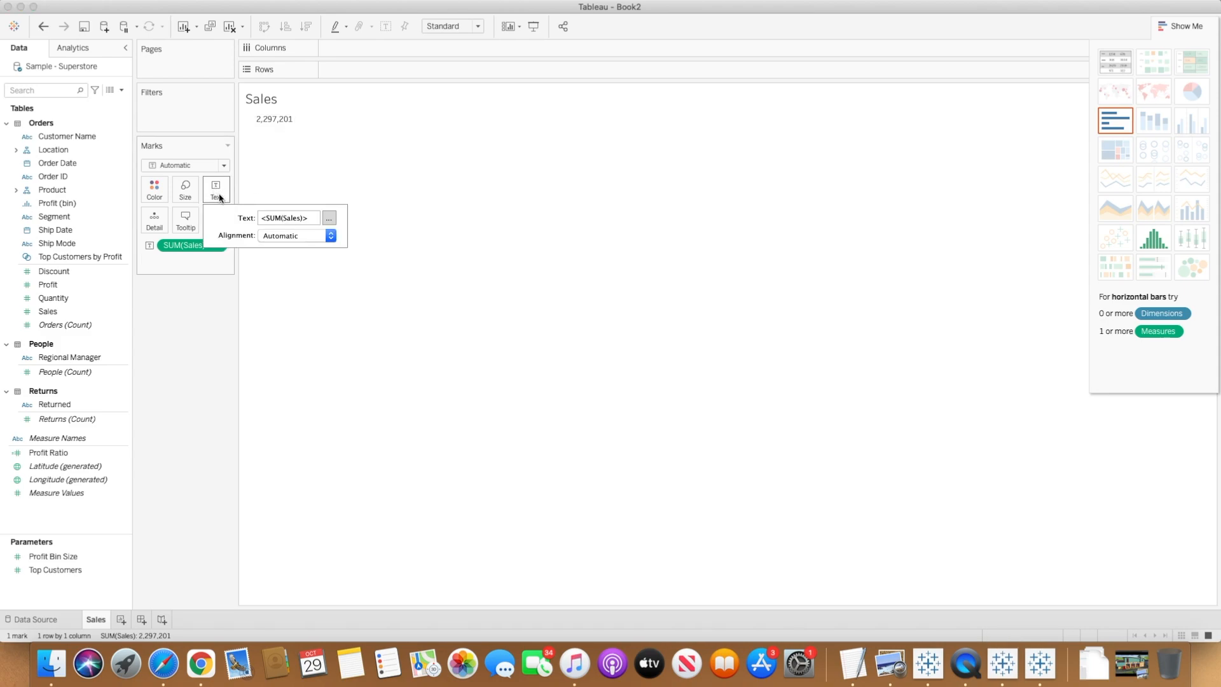
{"action": "left_click", "coordinate": [329, 217]}
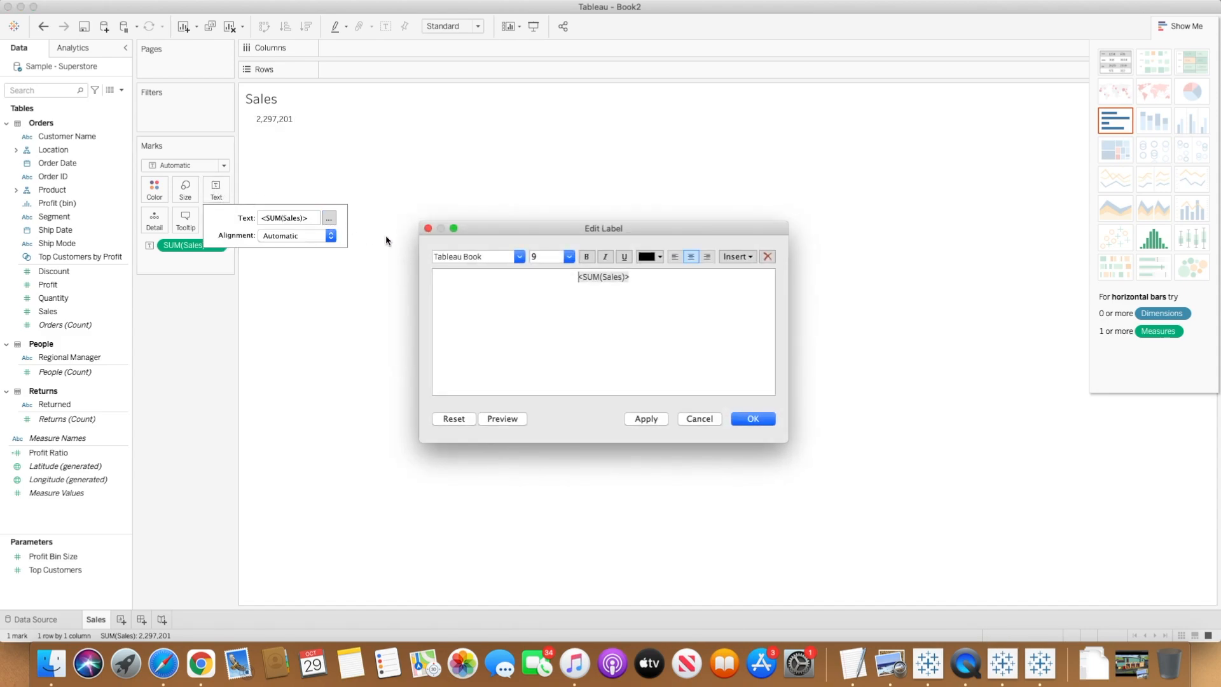
{"action": "left_click_drag", "start_coordinate": [675, 282], "coordinate": [527, 275]}
{"action": "left_click", "coordinate": [569, 256]}
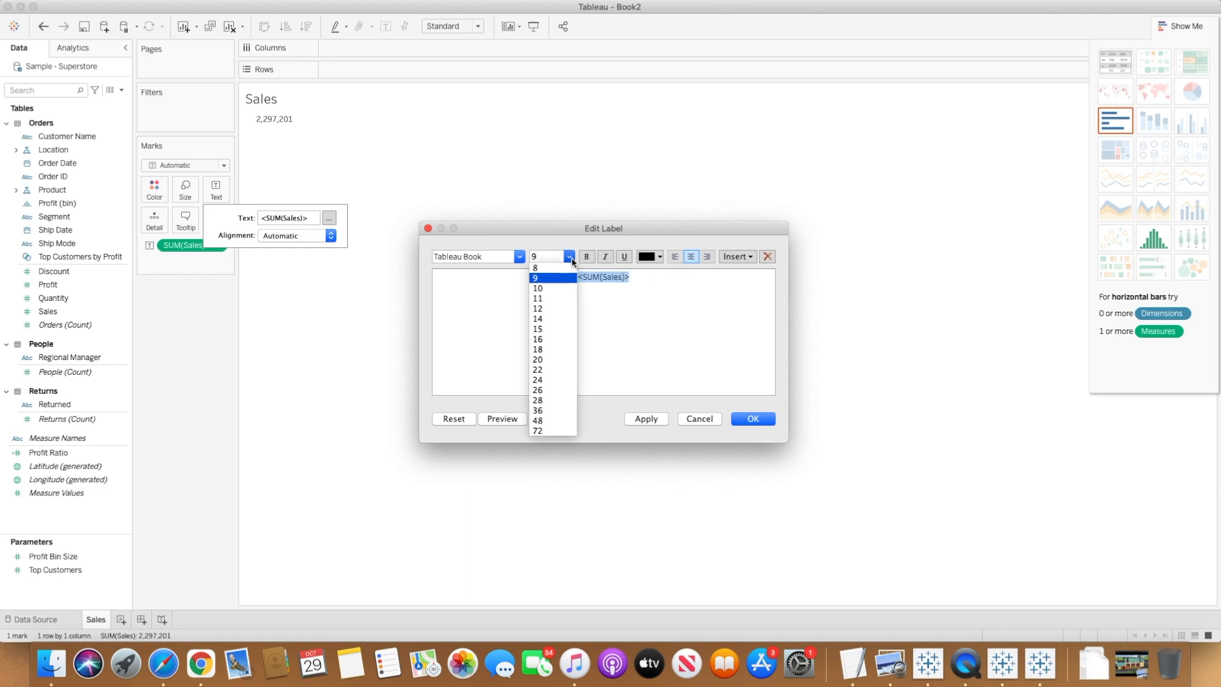
{"action": "left_click", "coordinate": [549, 390]}
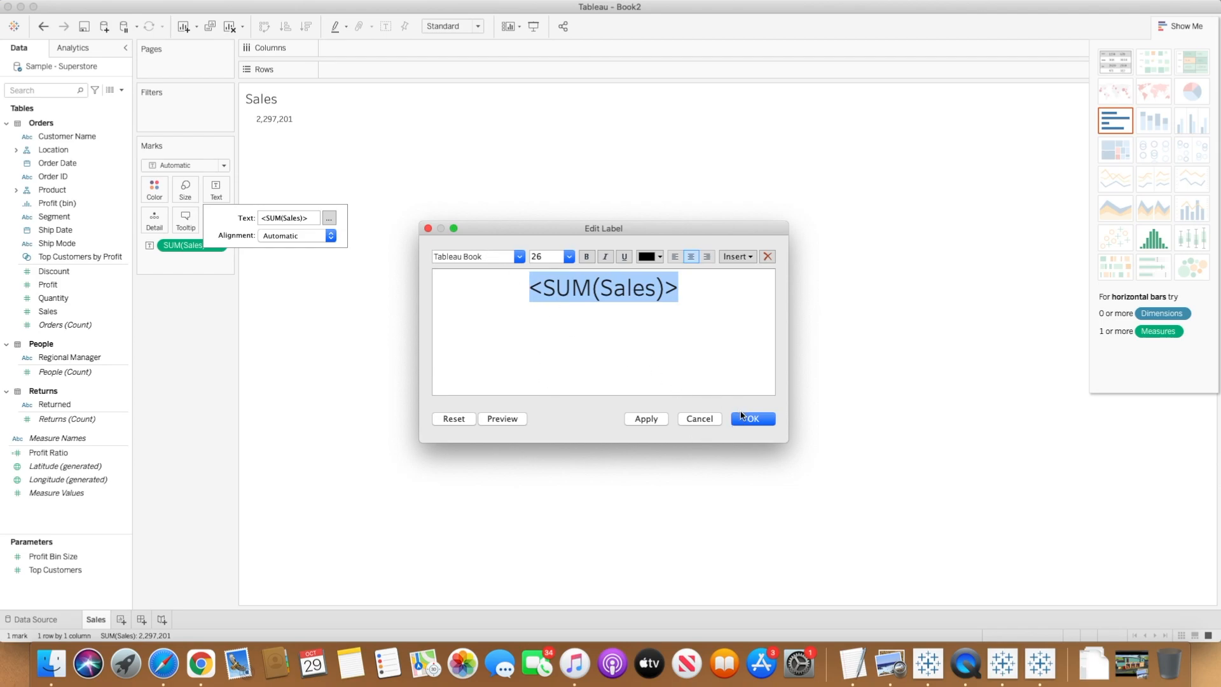
{"action": "left_click", "coordinate": [752, 419]}
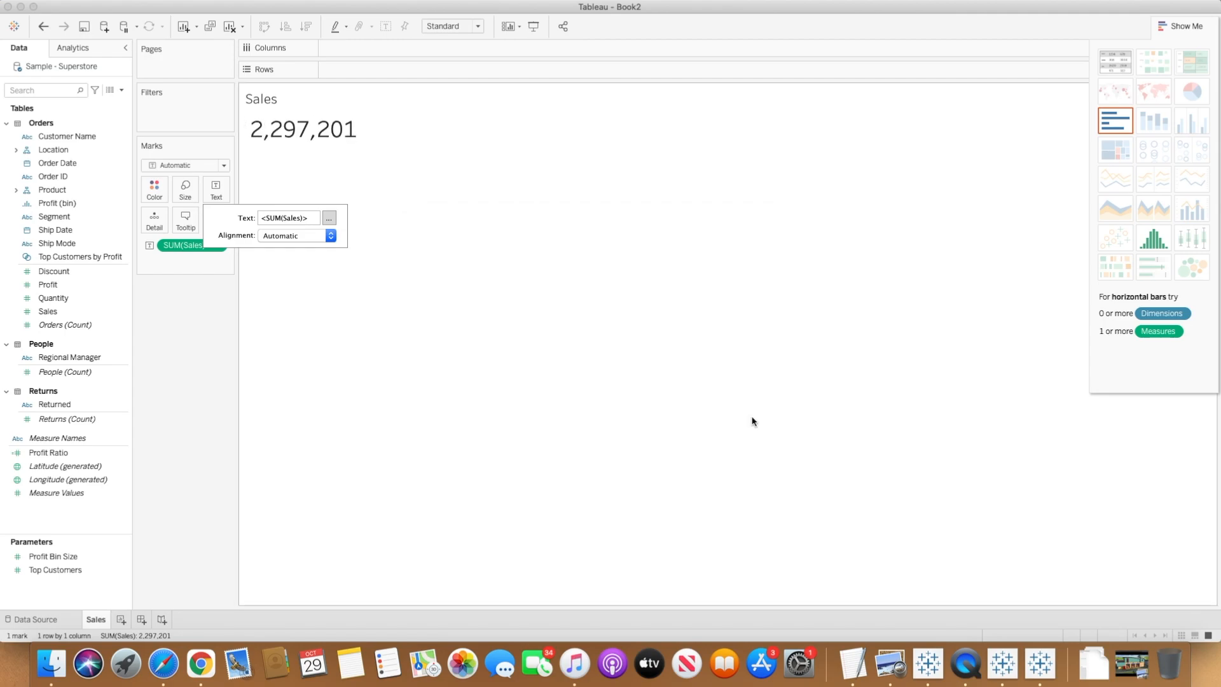
{"action": "left_click", "coordinate": [410, 356]}
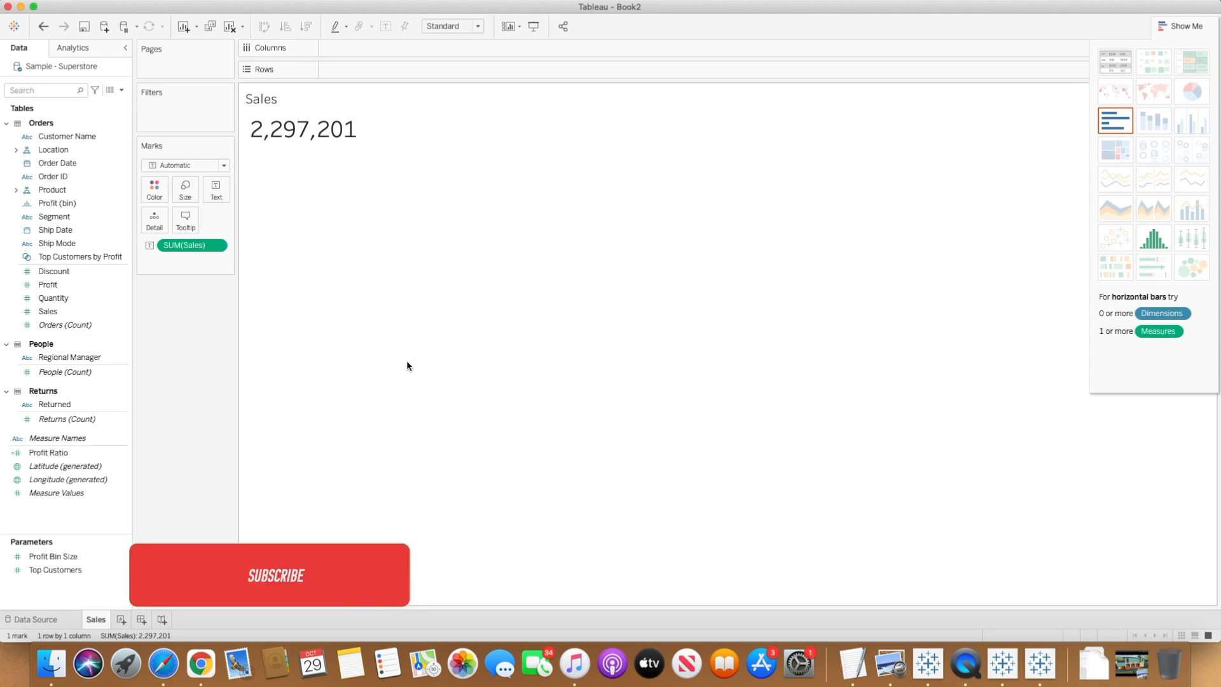
{"action": "left_click", "coordinate": [62, 164]}
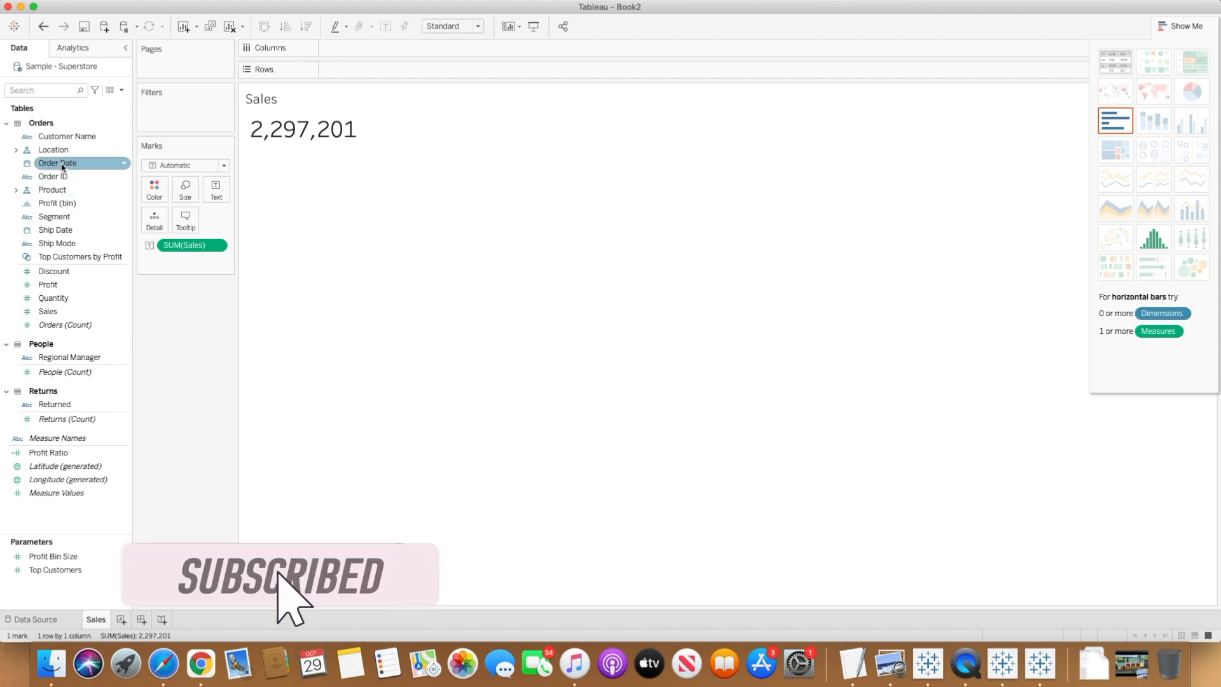
{"action": "left_click_drag", "start_coordinate": [62, 164], "coordinate": [167, 127]}
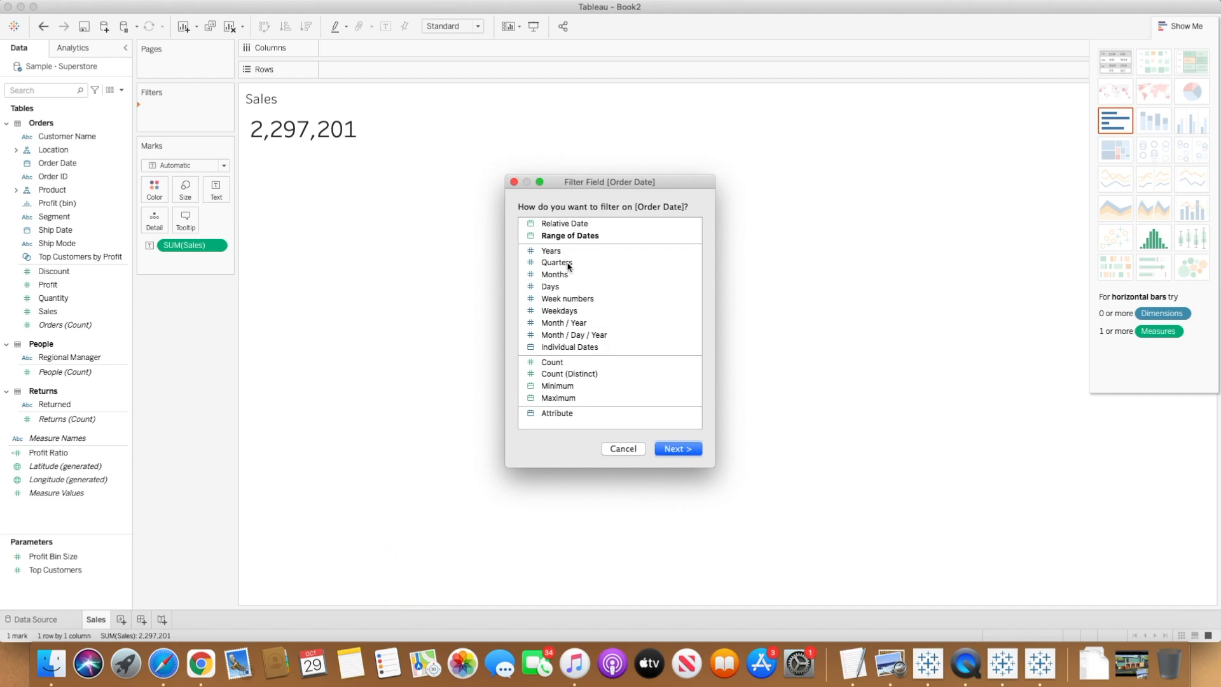
{"action": "double_click", "coordinate": [567, 264]}
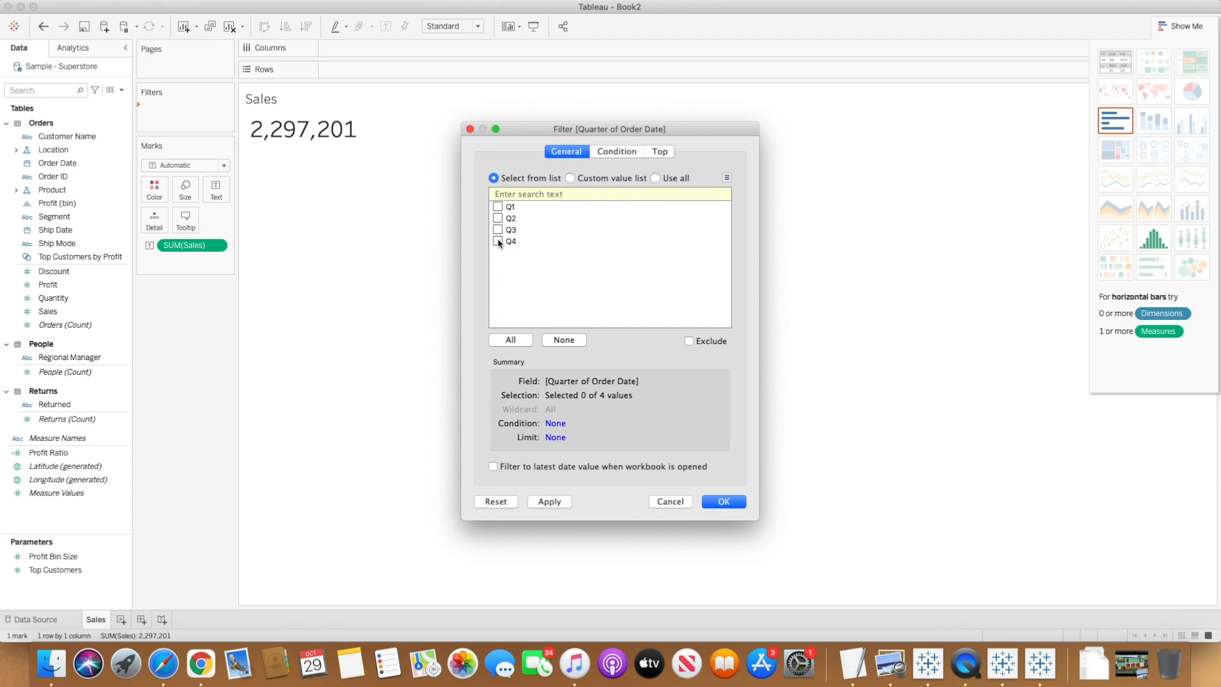
{"action": "left_click", "coordinate": [675, 502]}
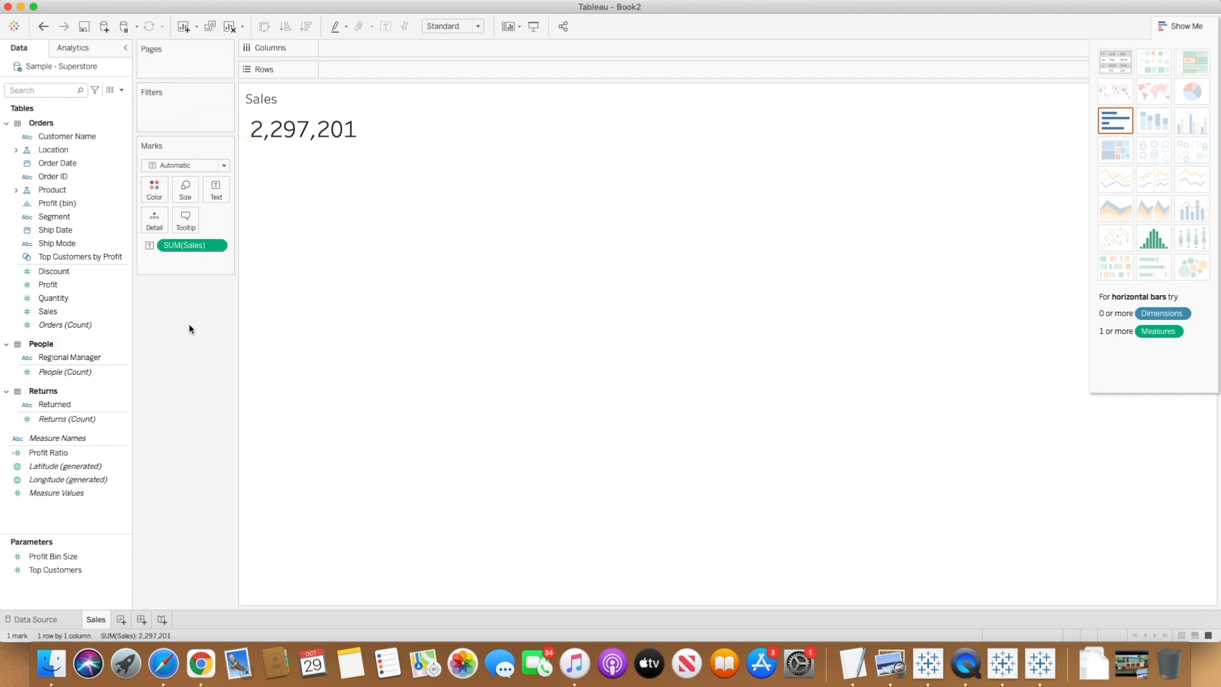
- Add a new worksheet and name it Sales by Sub categories
{"action": "left_click", "coordinate": [119, 621]}
{"action": "double_click", "coordinate": [124, 620]}
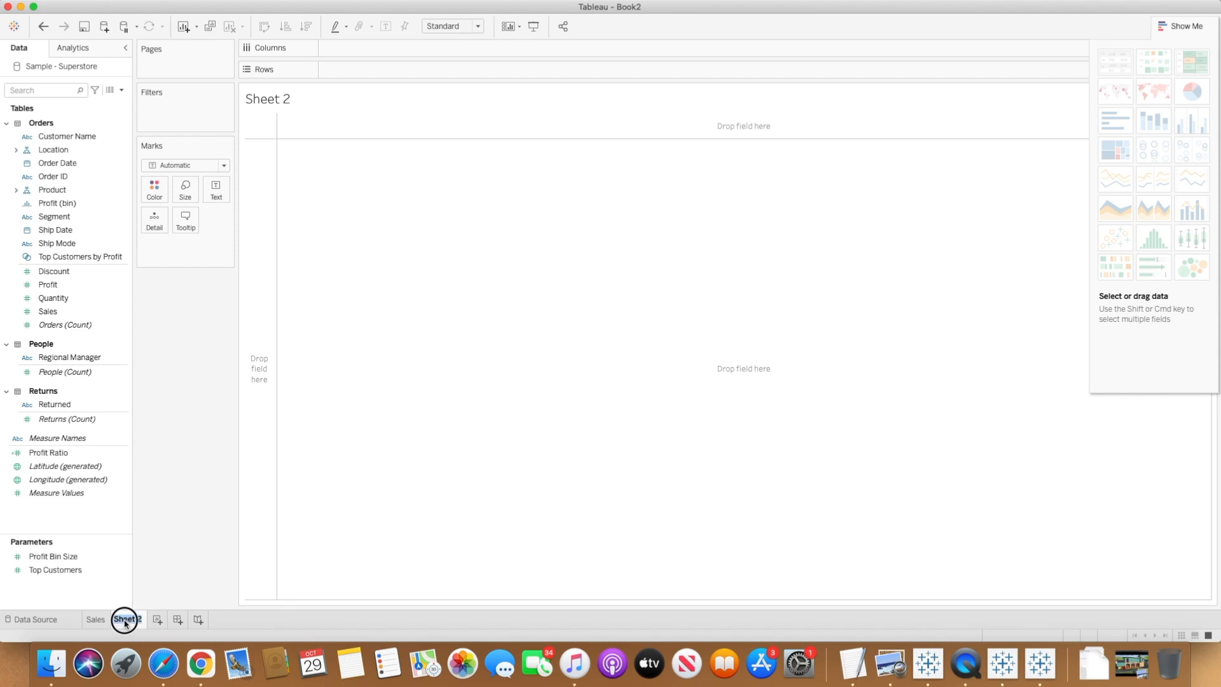
{"action": "type", "text": "Sales by "}
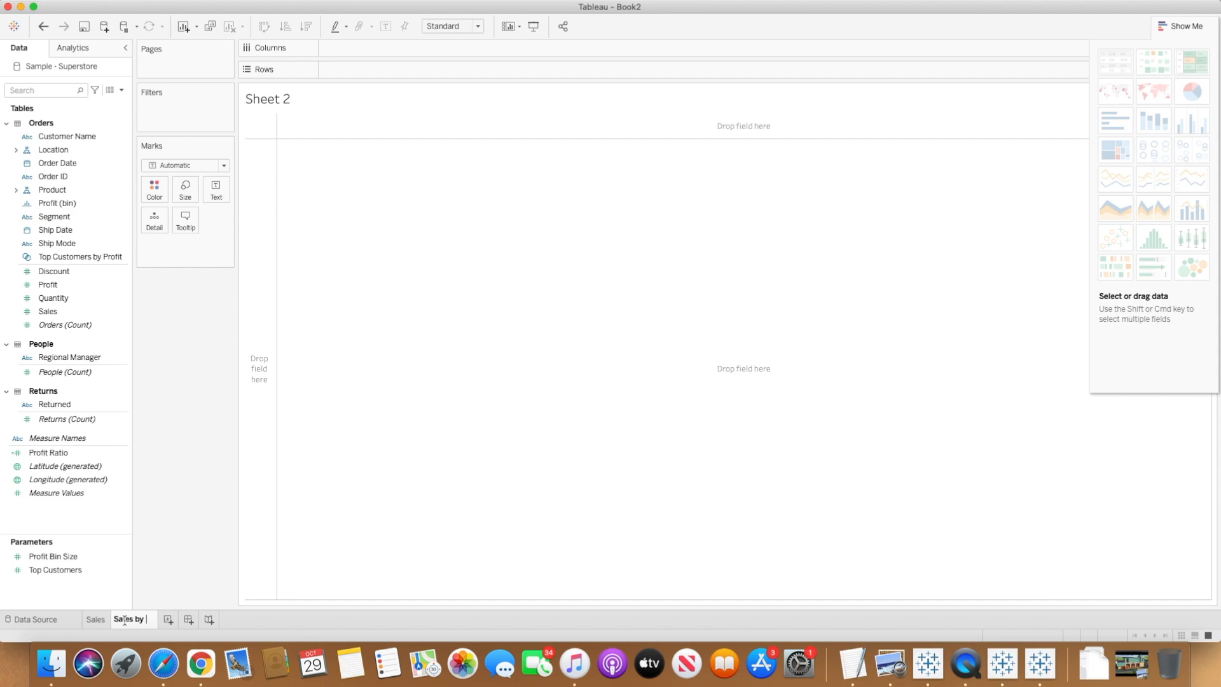
{"action": "type", "text": "Sub categori"}
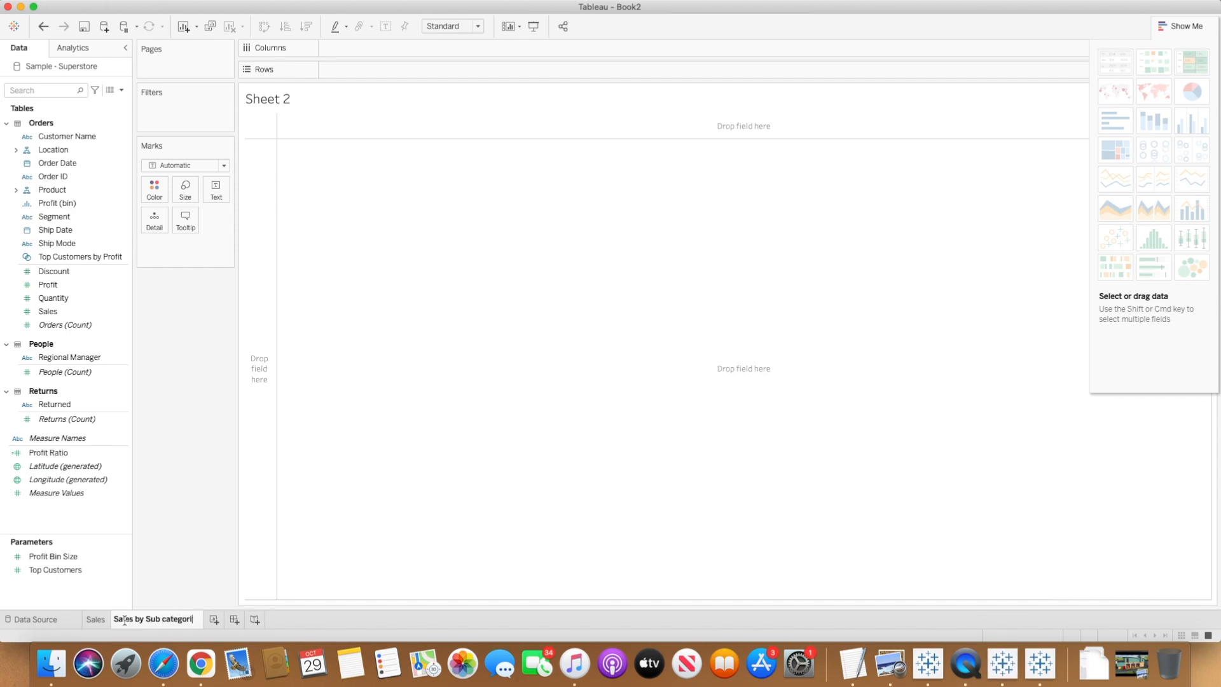
{"action": "type", "text": "es"}
{"action": "key", "text": "Return"}
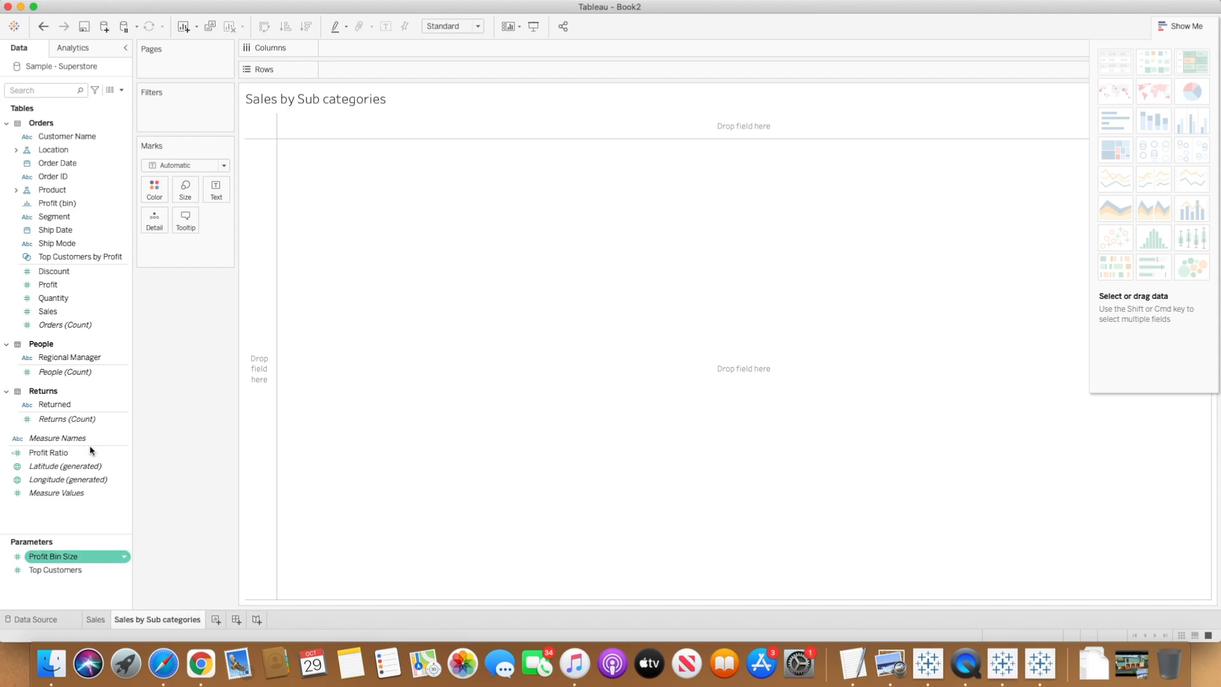
- Break Sales down by Sub-Category on rows and display it as a horizontal bar chart
{"action": "left_click", "coordinate": [66, 312]}
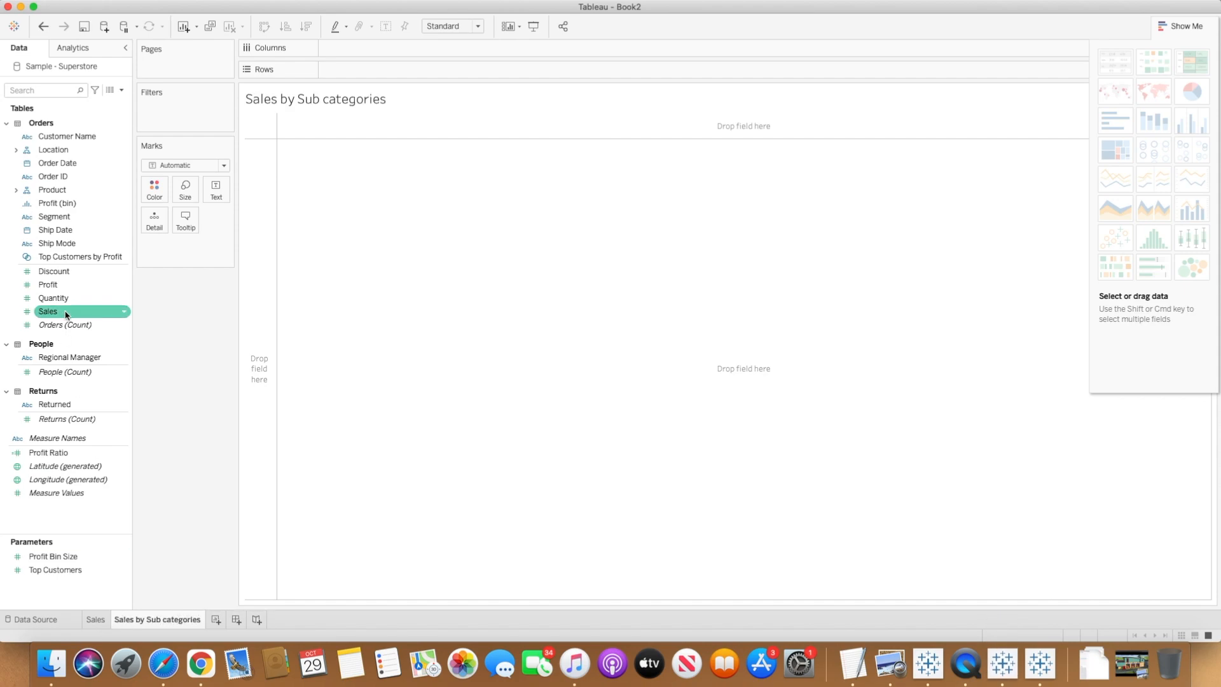
{"action": "left_click", "coordinate": [16, 189]}
{"action": "left_click", "coordinate": [70, 217]}
{"action": "left_click_drag", "start_coordinate": [70, 217], "coordinate": [342, 67]}
{"action": "left_click", "coordinate": [74, 354]}
{"action": "double_click", "coordinate": [74, 364]}
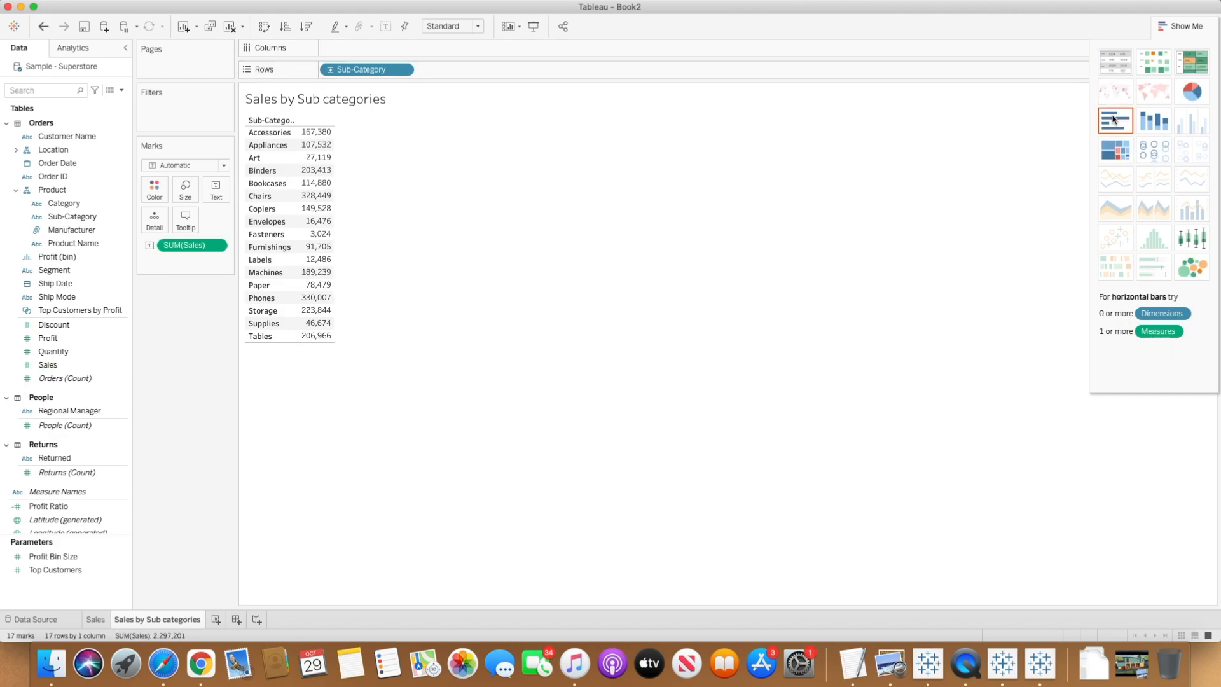
{"action": "left_click", "coordinate": [1115, 120]}
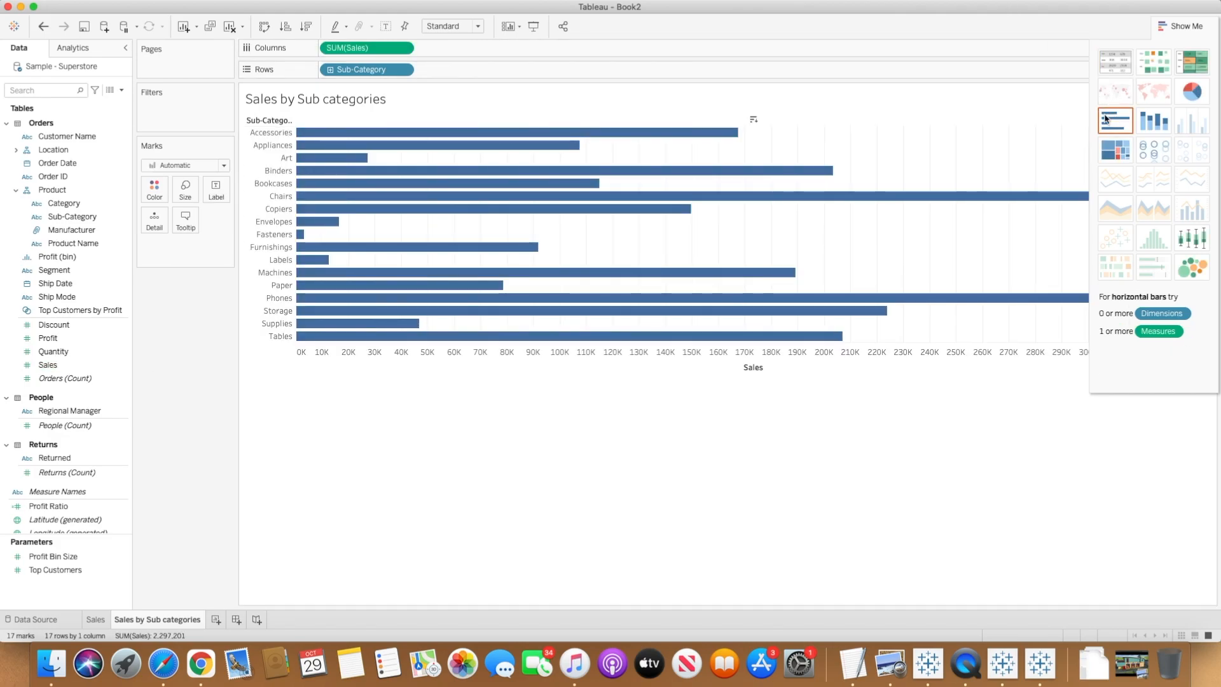
- Sort the sub-category bars in descending order of Sales and show their mark labels
{"action": "left_click", "coordinate": [305, 28]}
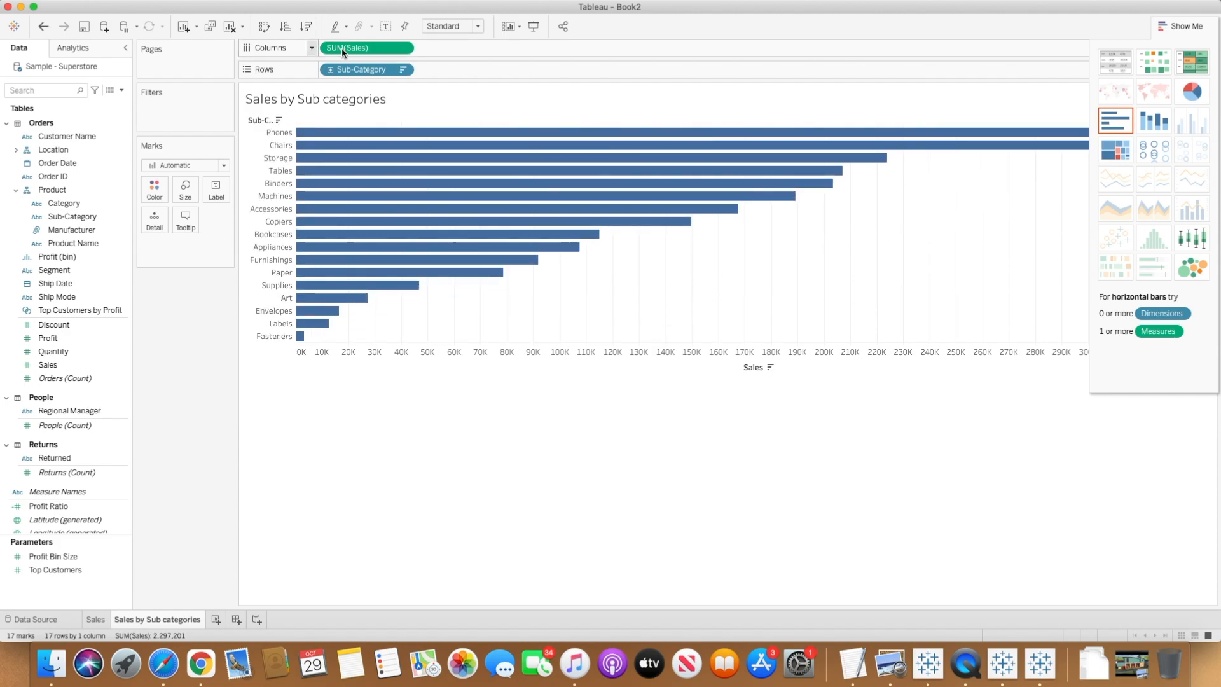
{"action": "left_click", "coordinate": [1160, 29]}
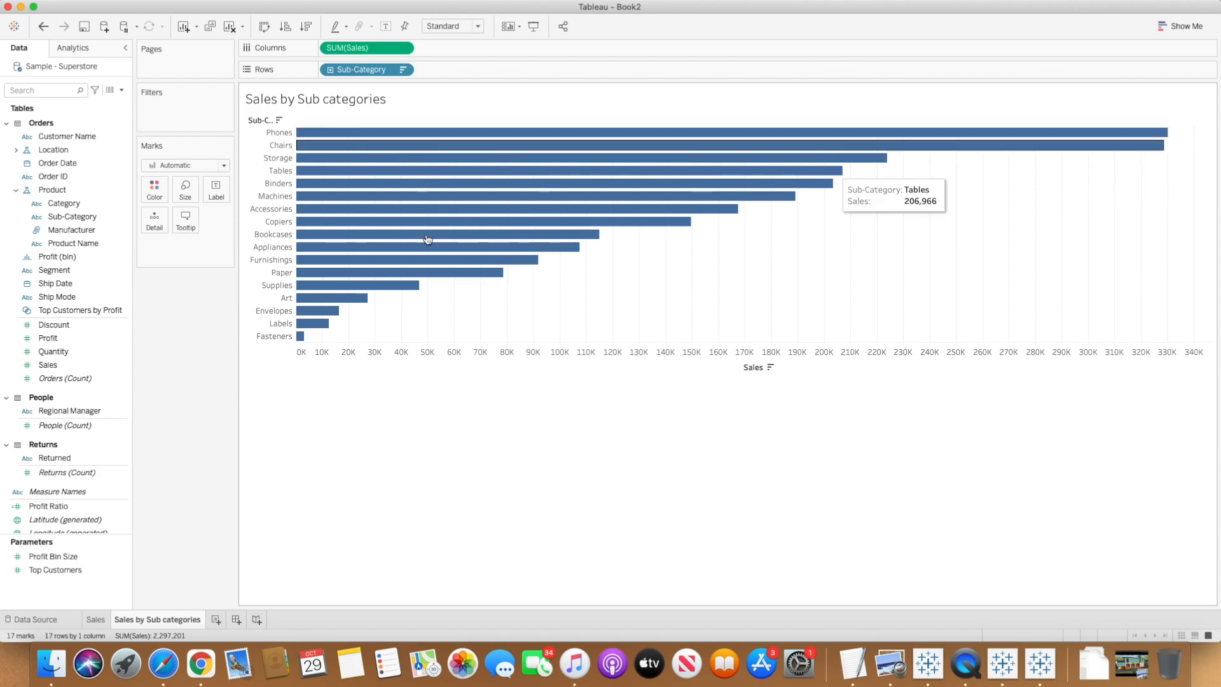
{"action": "left_click", "coordinate": [217, 191]}
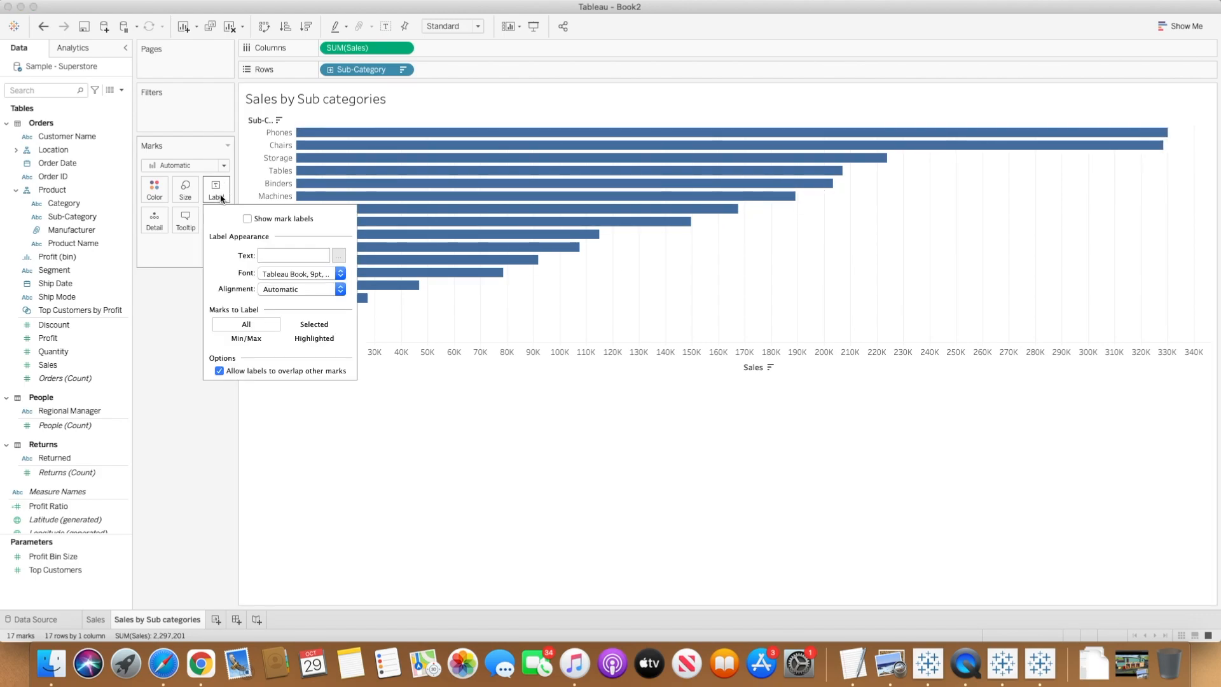
{"action": "left_click", "coordinate": [247, 220]}
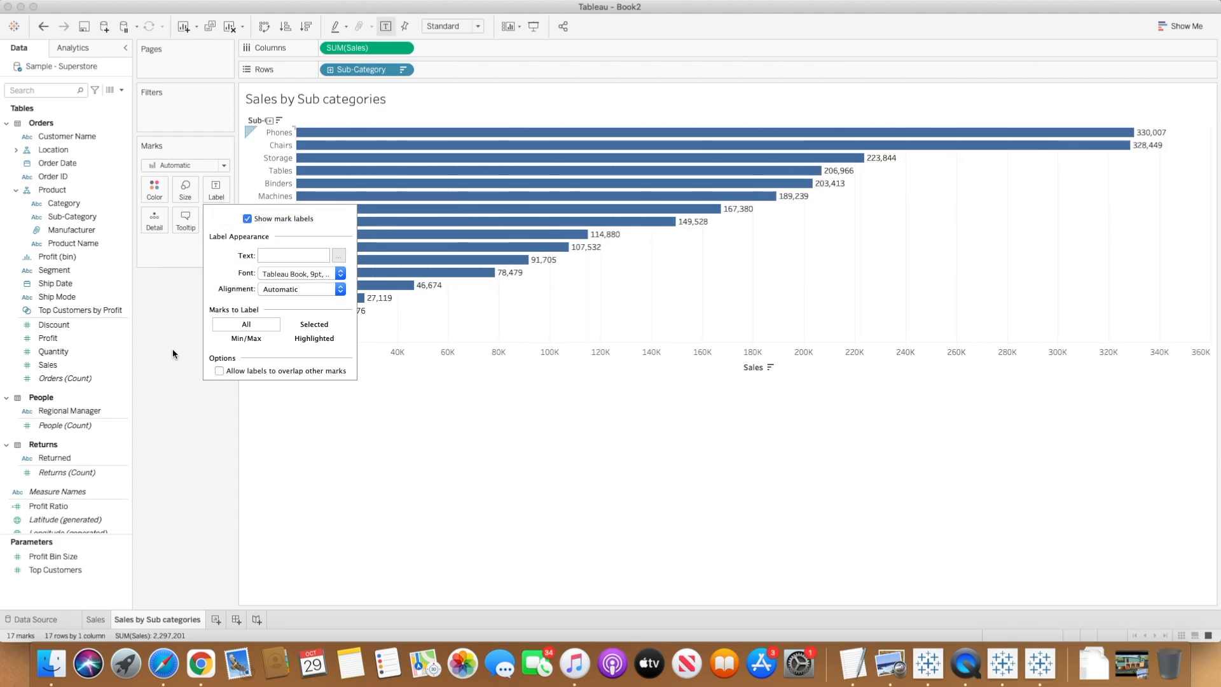
{"action": "left_click", "coordinate": [737, 273]}
{"action": "mouse_move", "coordinate": [1157, 151]}
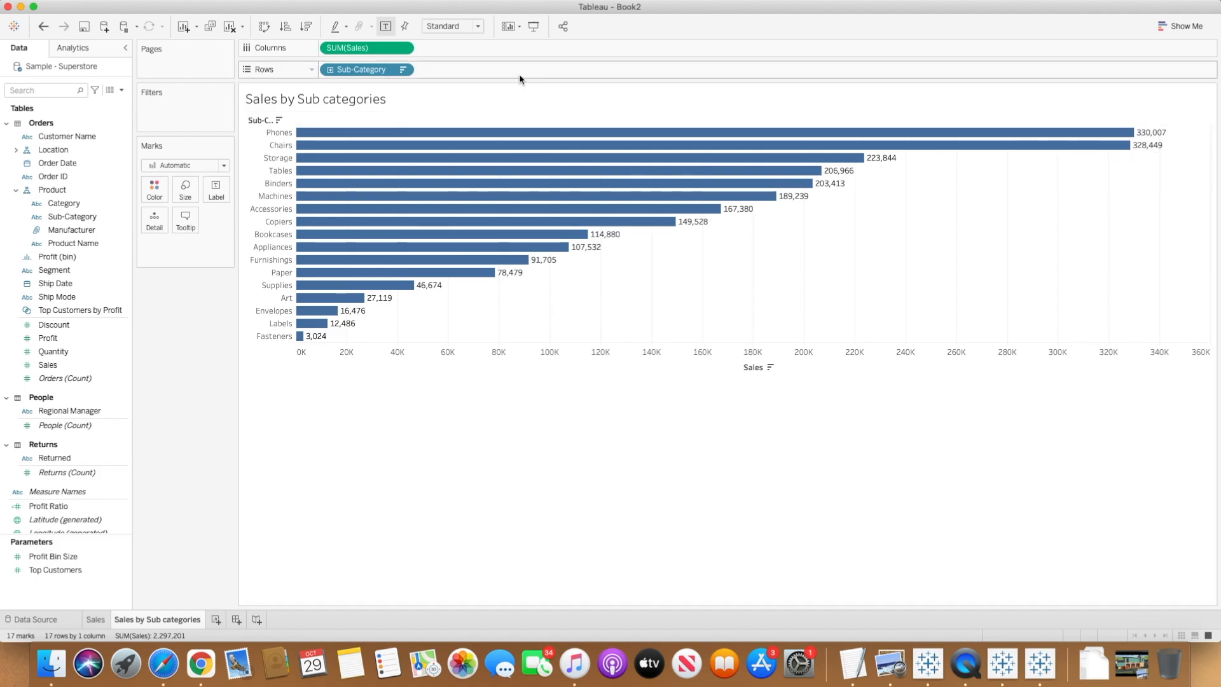
- Format the SUM(Sales) pane numbers as Currency (Custom) with 0 decimal places
{"action": "left_click", "coordinate": [403, 71]}
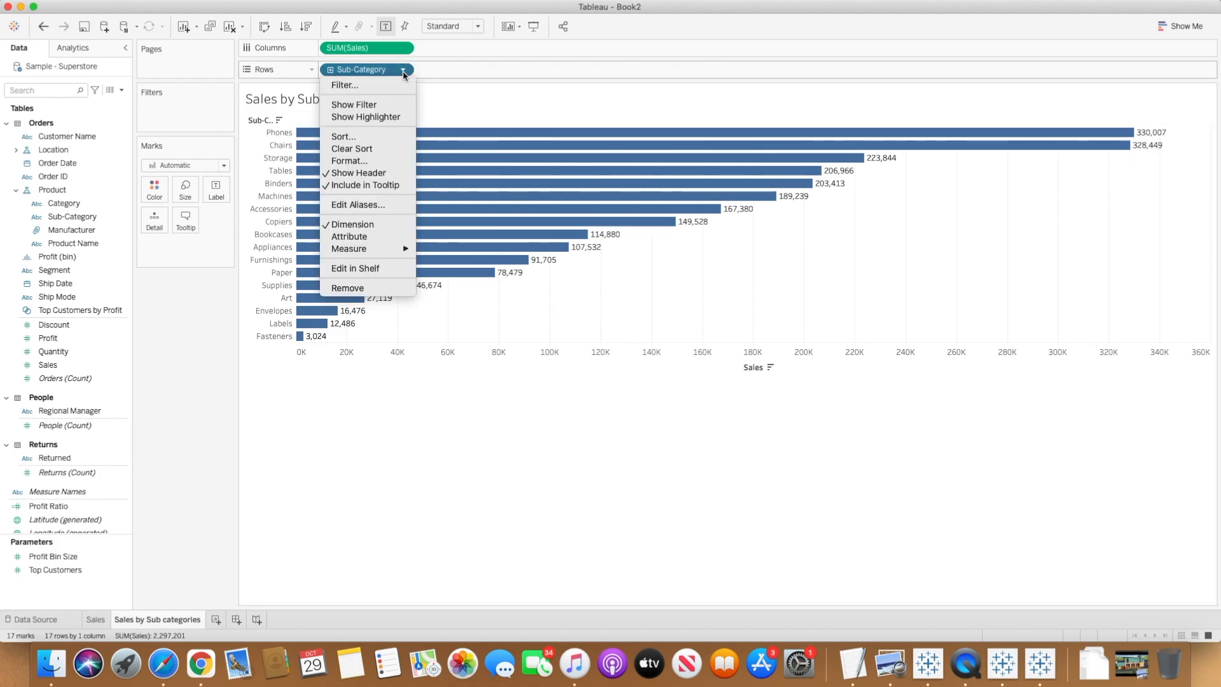
{"action": "left_click", "coordinate": [407, 53]}
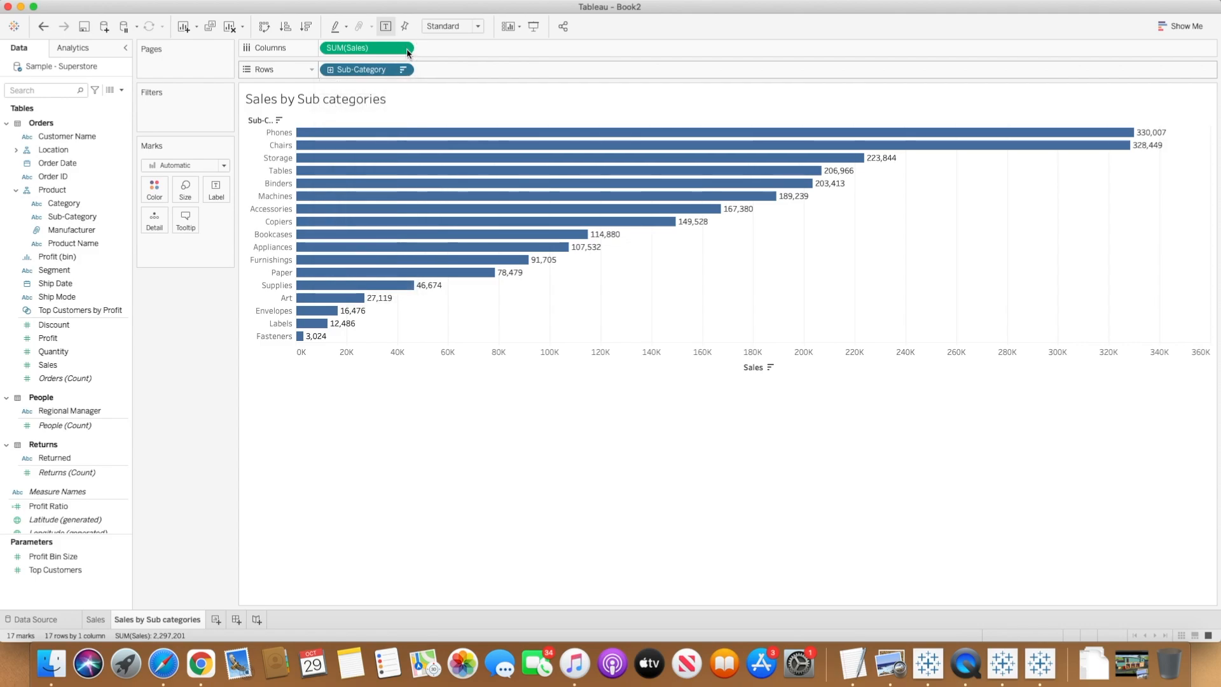
{"action": "left_click", "coordinate": [403, 48]}
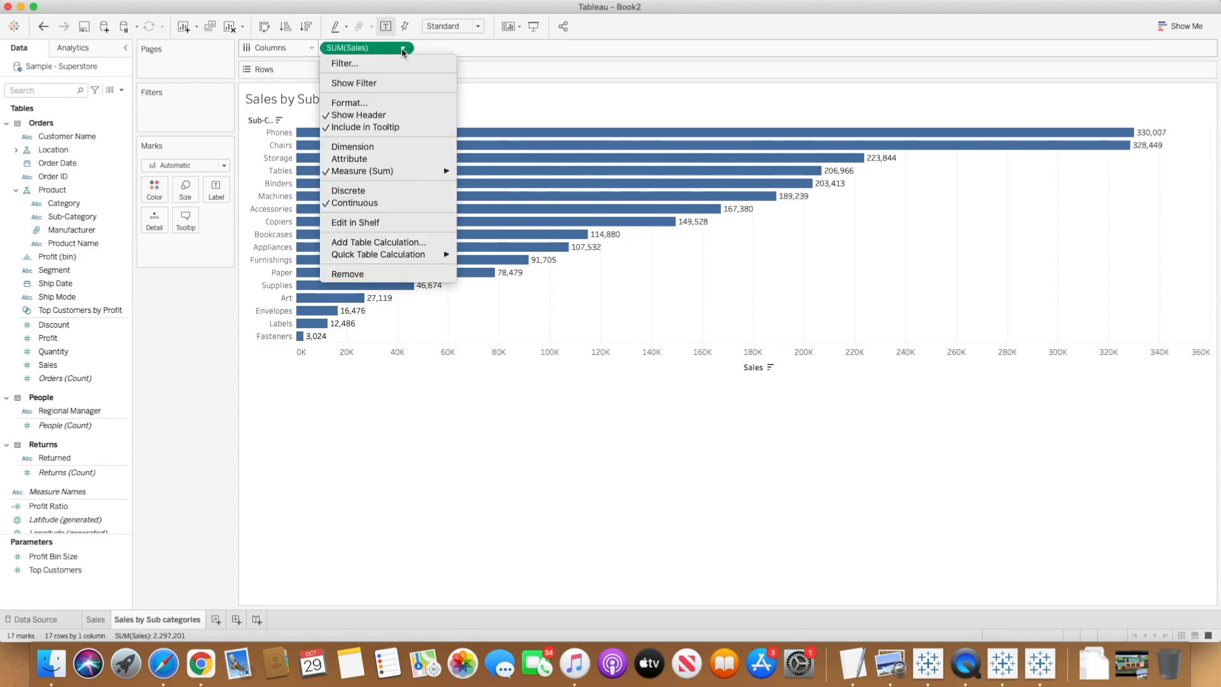
{"action": "left_click", "coordinate": [380, 103]}
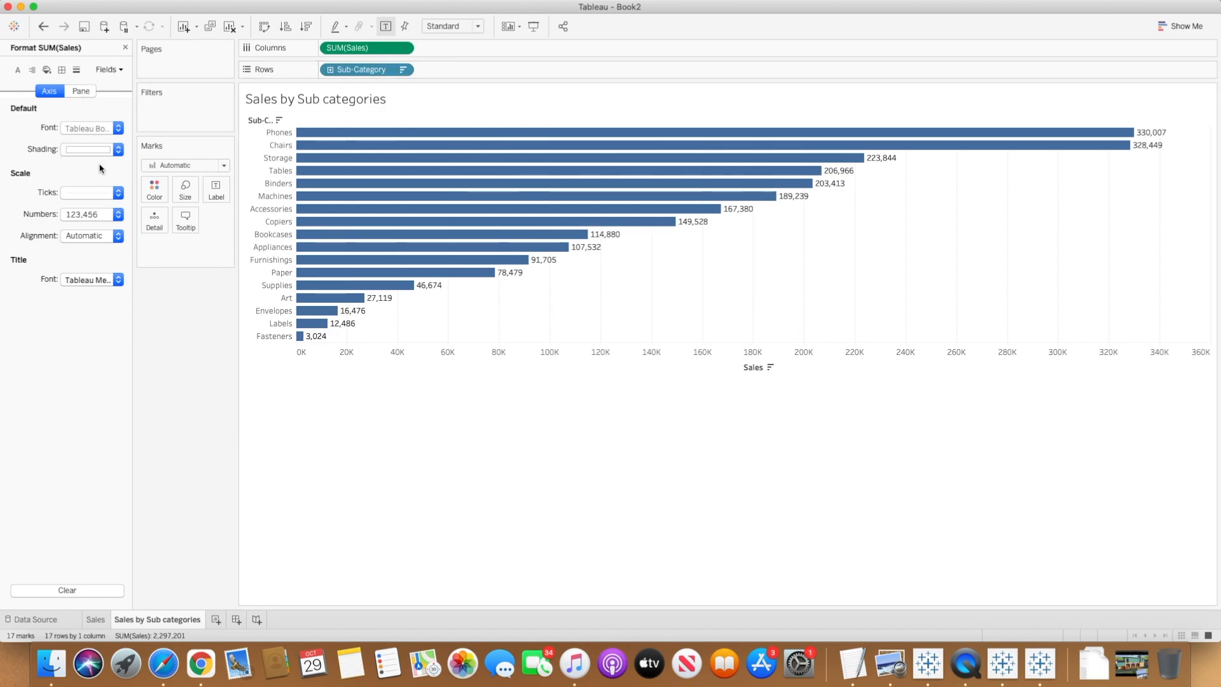
{"action": "left_click", "coordinate": [79, 93]}
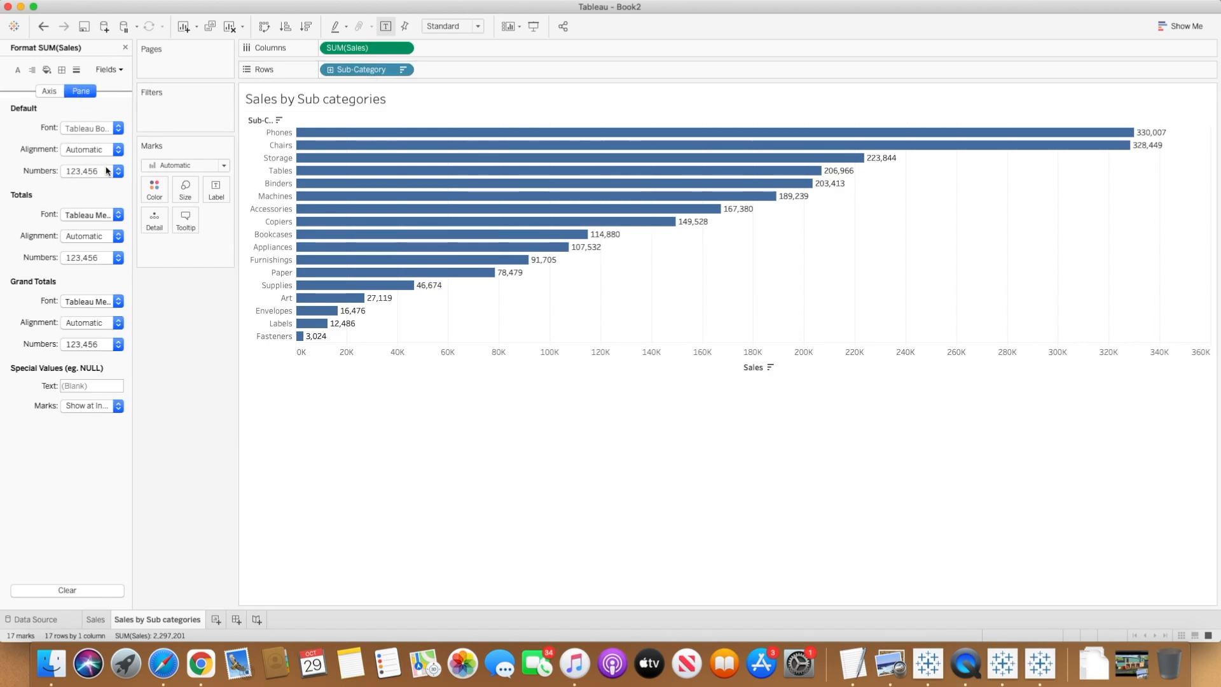
{"action": "left_click", "coordinate": [119, 171]}
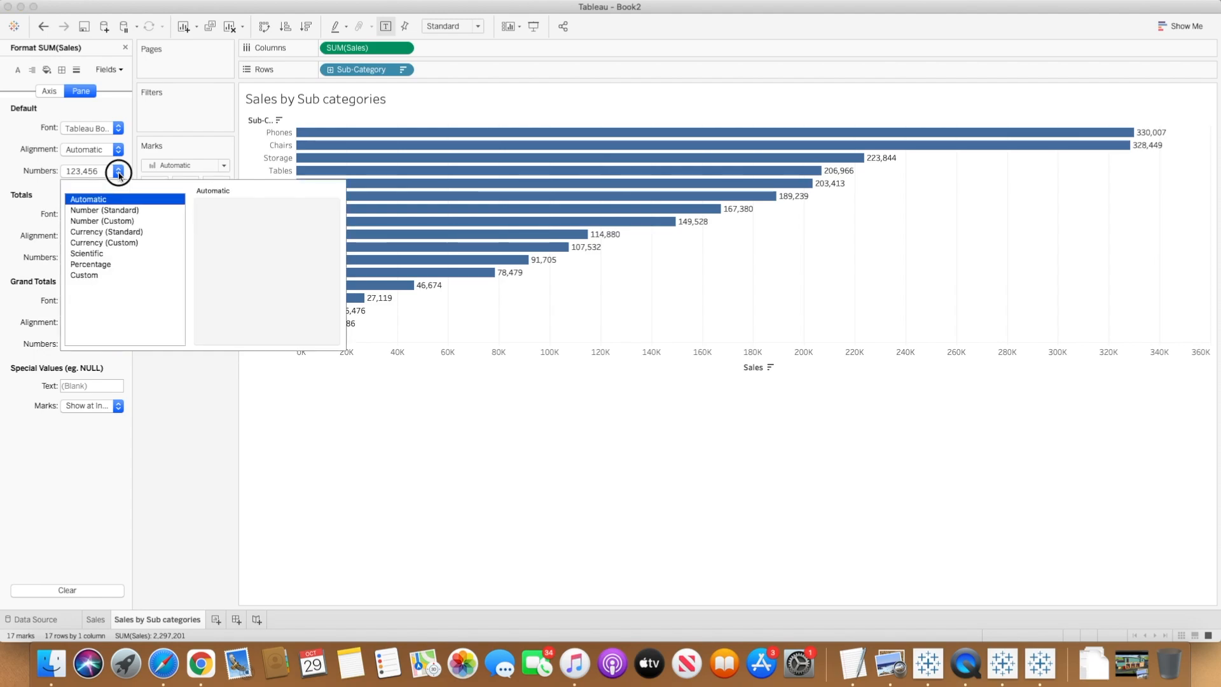
{"action": "left_click", "coordinate": [116, 243]}
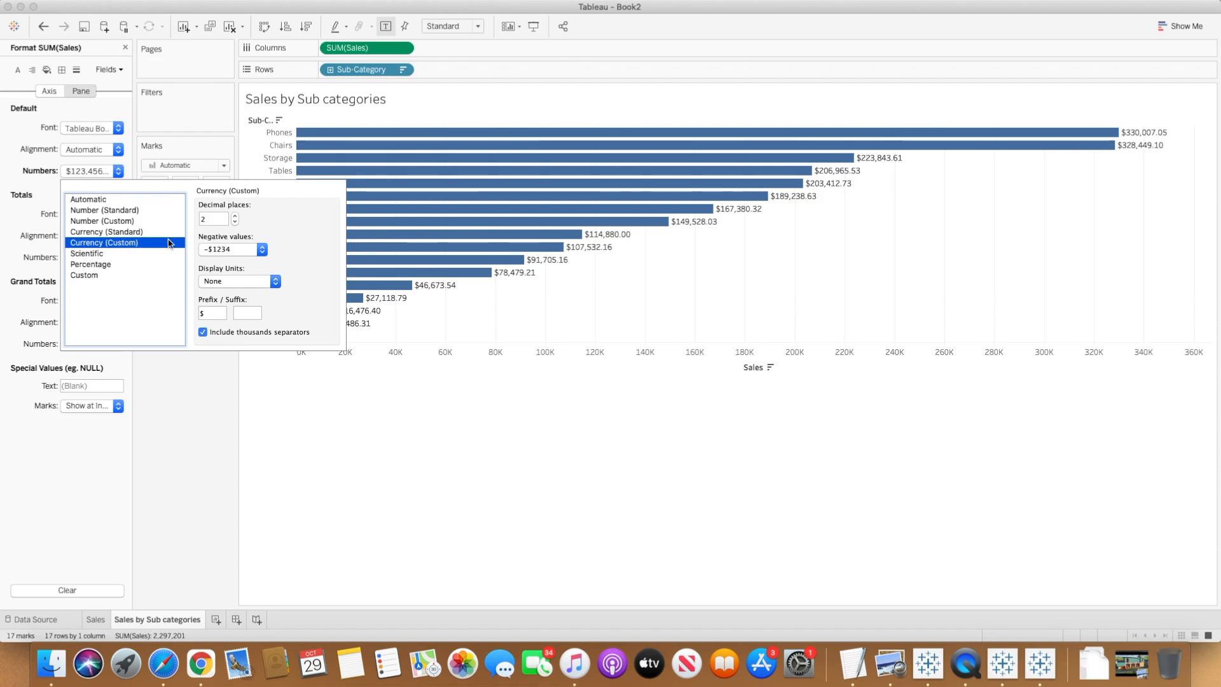
{"action": "left_click", "coordinate": [235, 222]}
{"action": "left_click", "coordinate": [236, 223]}
{"action": "left_click", "coordinate": [185, 408]}
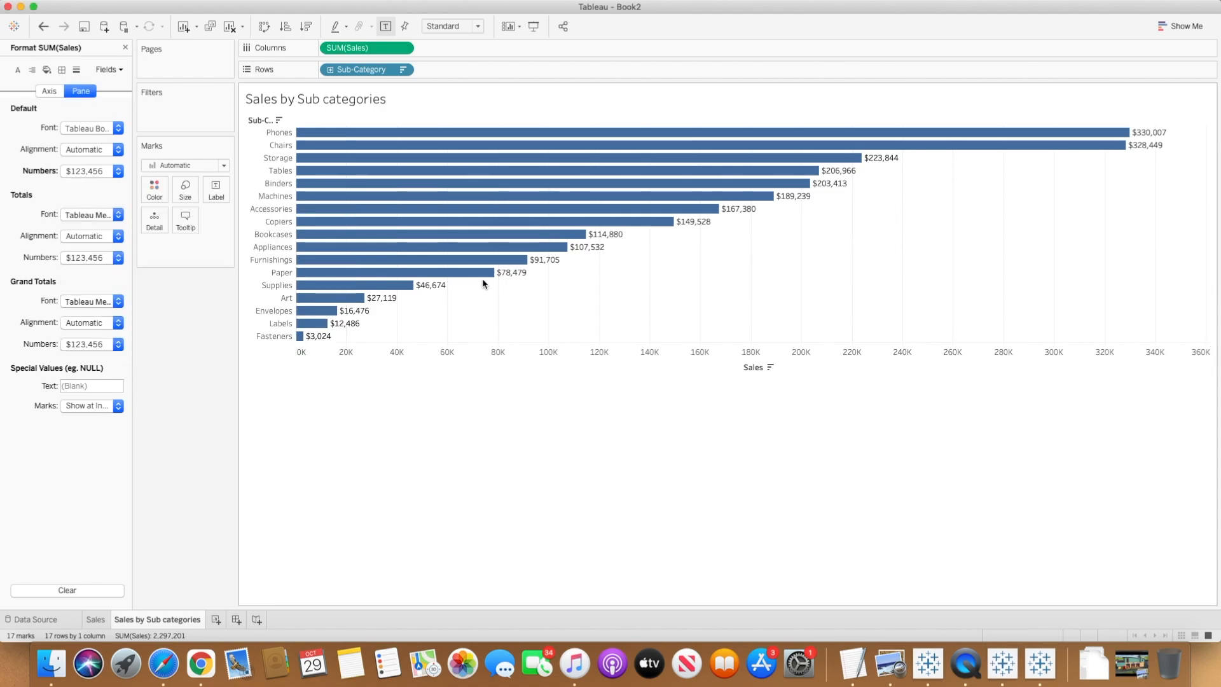
- Hide the Sales axis header below the sub-category bar chart
{"action": "mouse_move", "coordinate": [515, 281]}
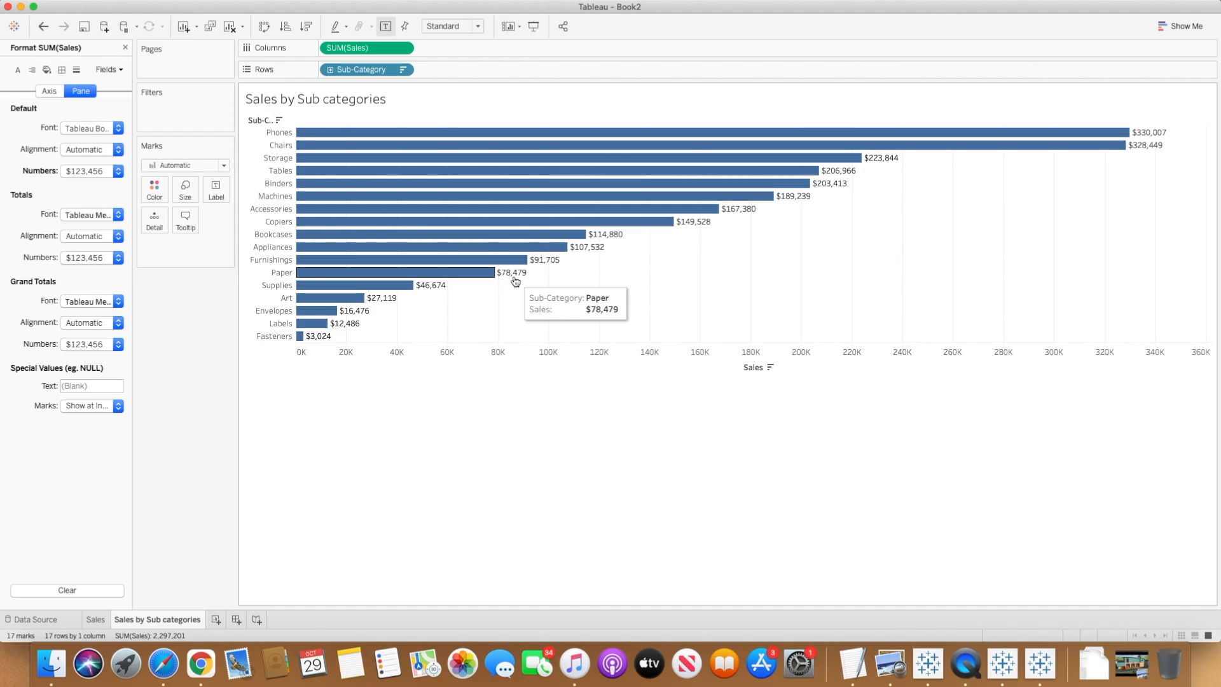
{"action": "right_click", "coordinate": [571, 357]}
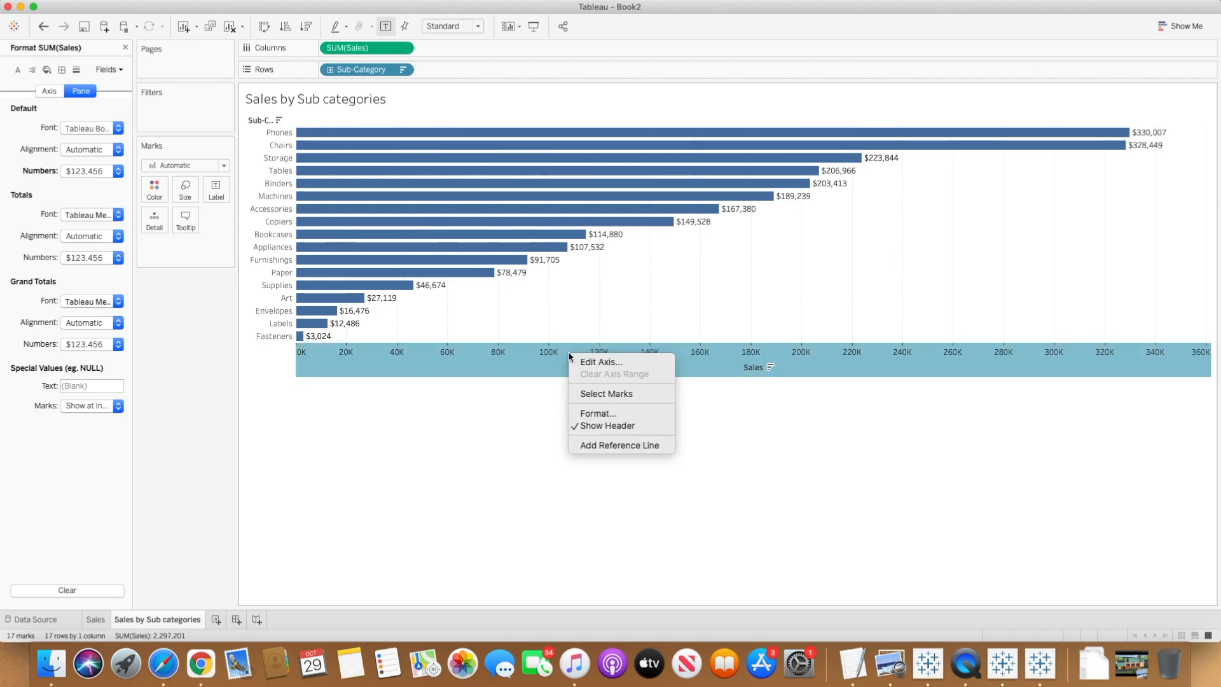
{"action": "left_click", "coordinate": [616, 427]}
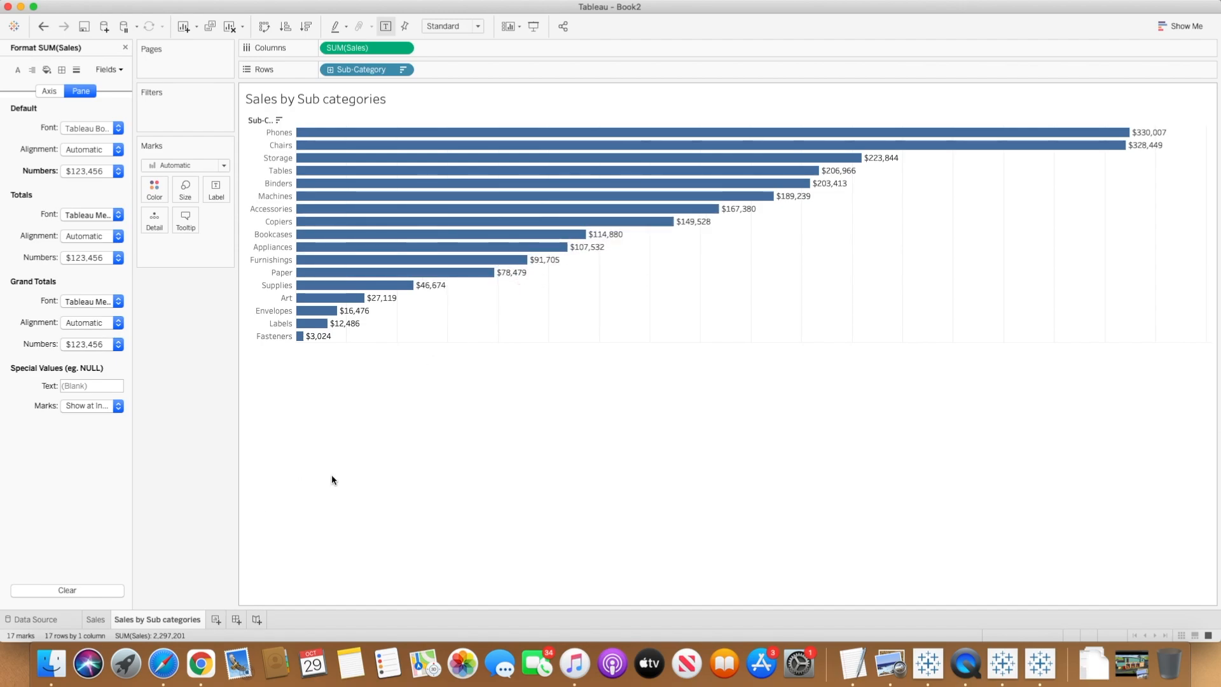
- Add a new worksheet and place Order Date on columns as a continuous month-and-year field
{"action": "left_click", "coordinate": [217, 619]}
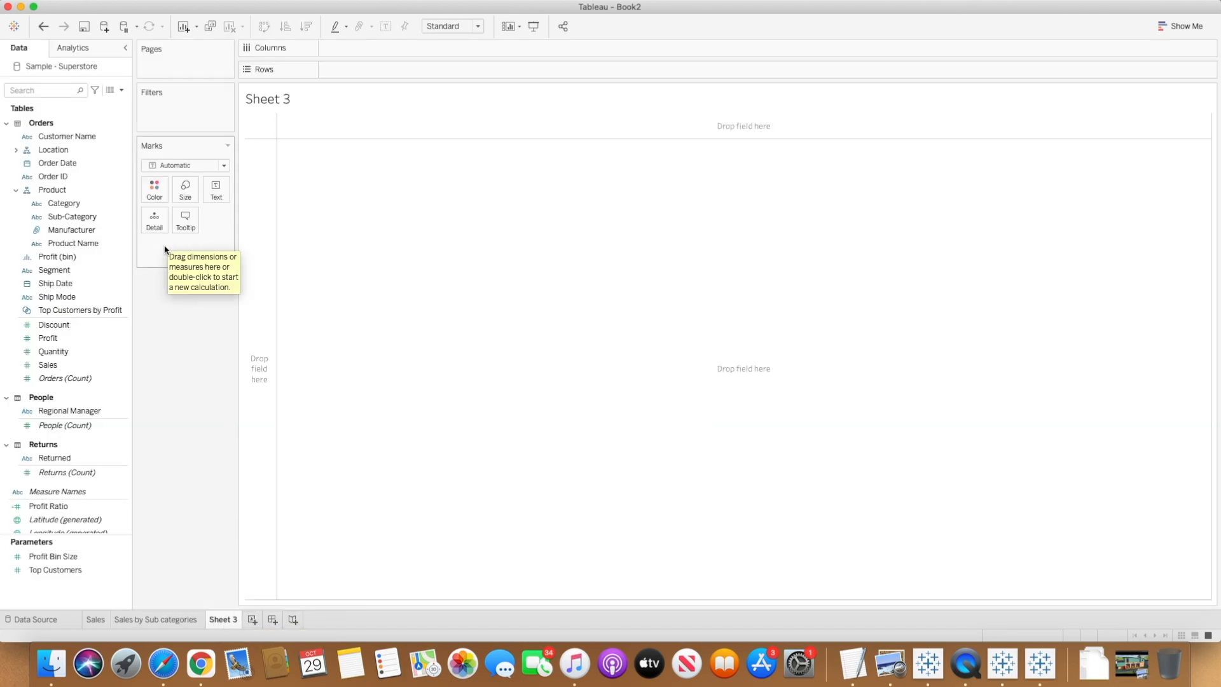
{"action": "left_click_drag", "start_coordinate": [86, 164], "coordinate": [373, 52]}
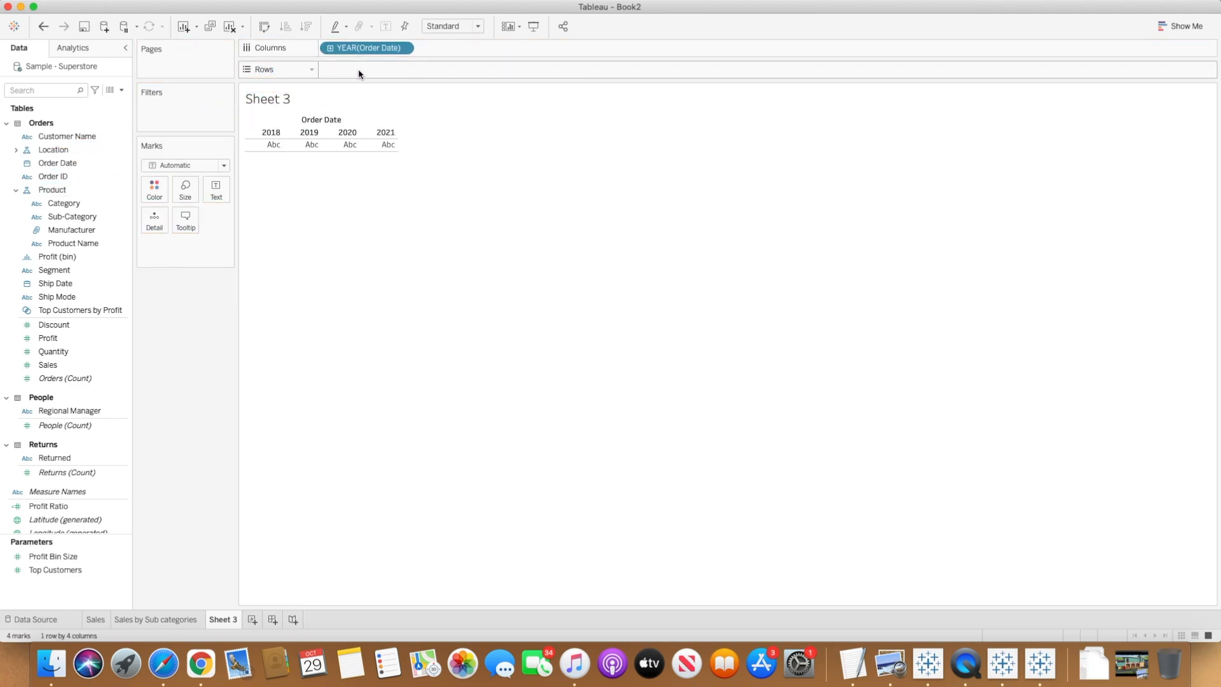
{"action": "left_click", "coordinate": [403, 48]}
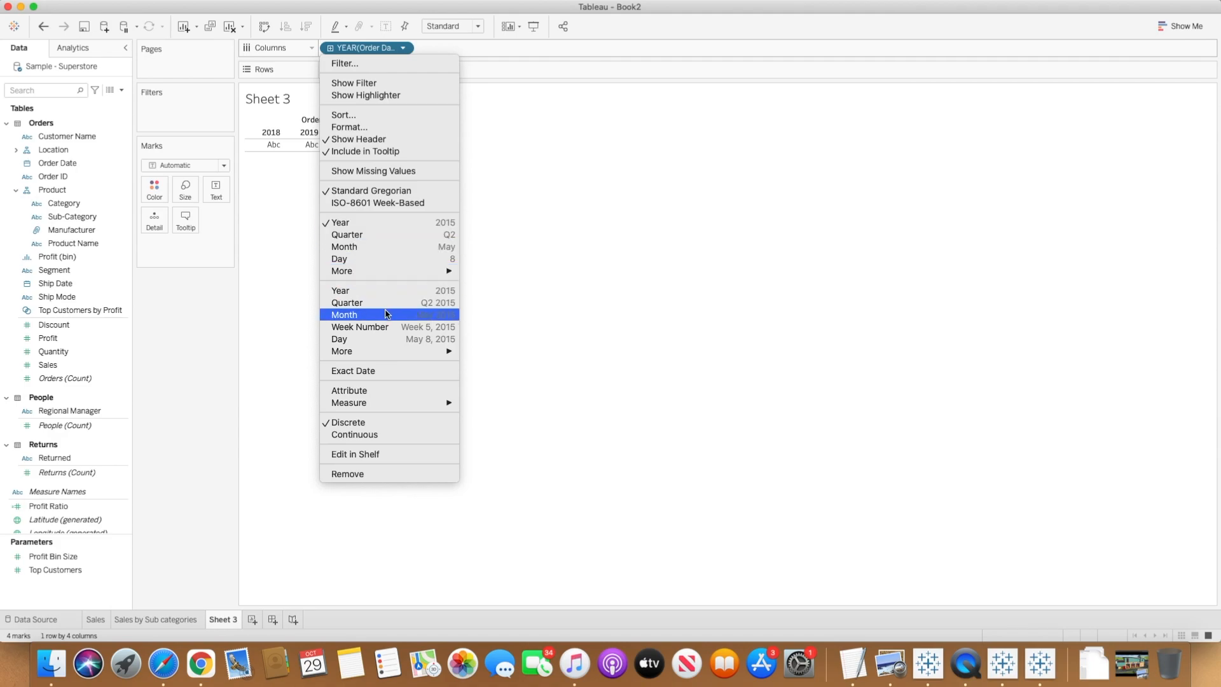
{"action": "mouse_move", "coordinate": [347, 272]}
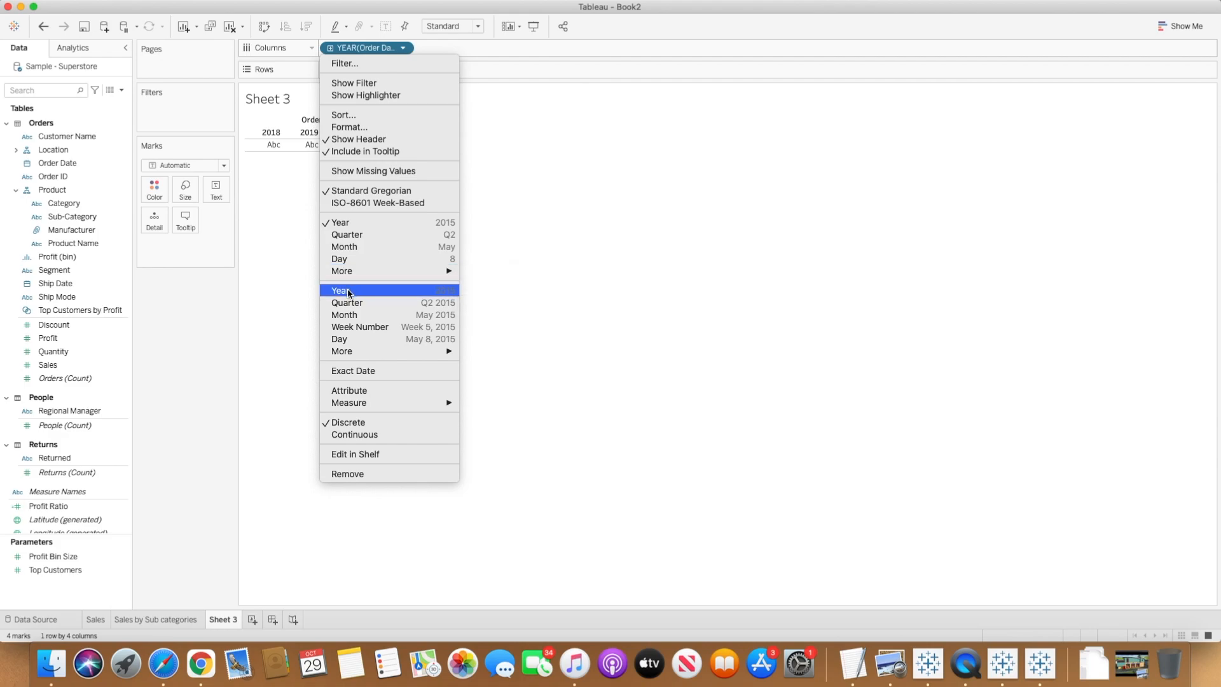
{"action": "left_click", "coordinate": [393, 317]}
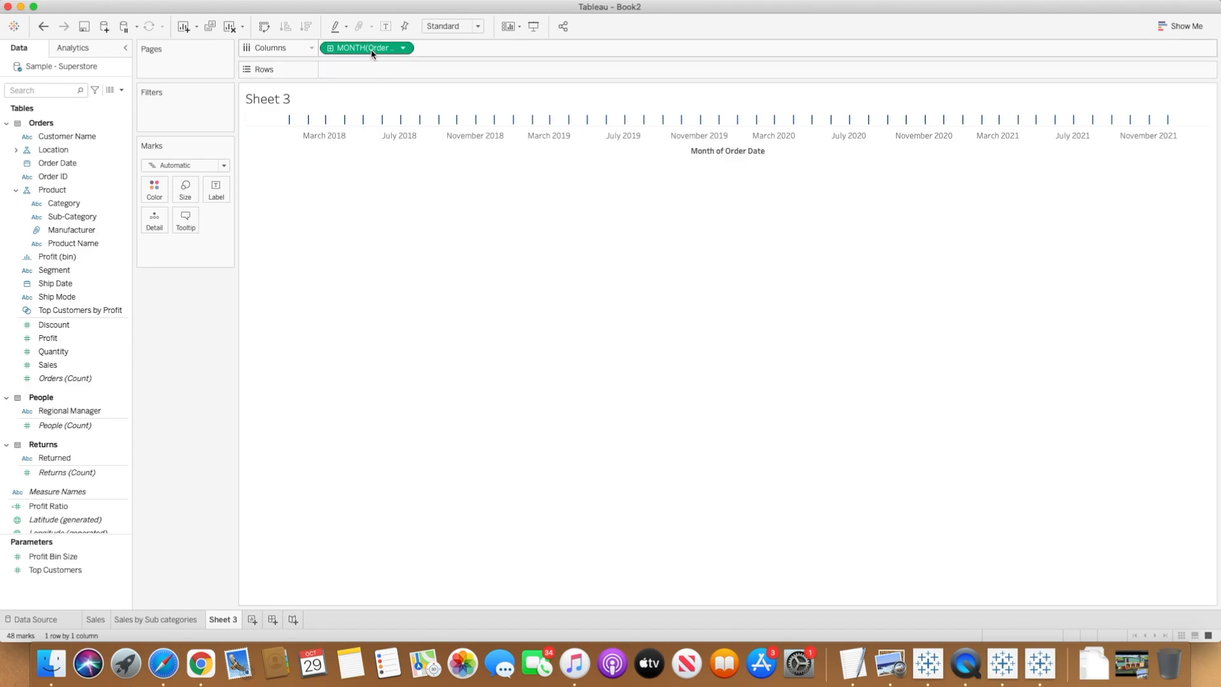
- Switch Order Date on columns to the discrete month for comparison, and return it to the continuous month
{"action": "left_click", "coordinate": [403, 48]}
{"action": "left_click", "coordinate": [358, 236]}
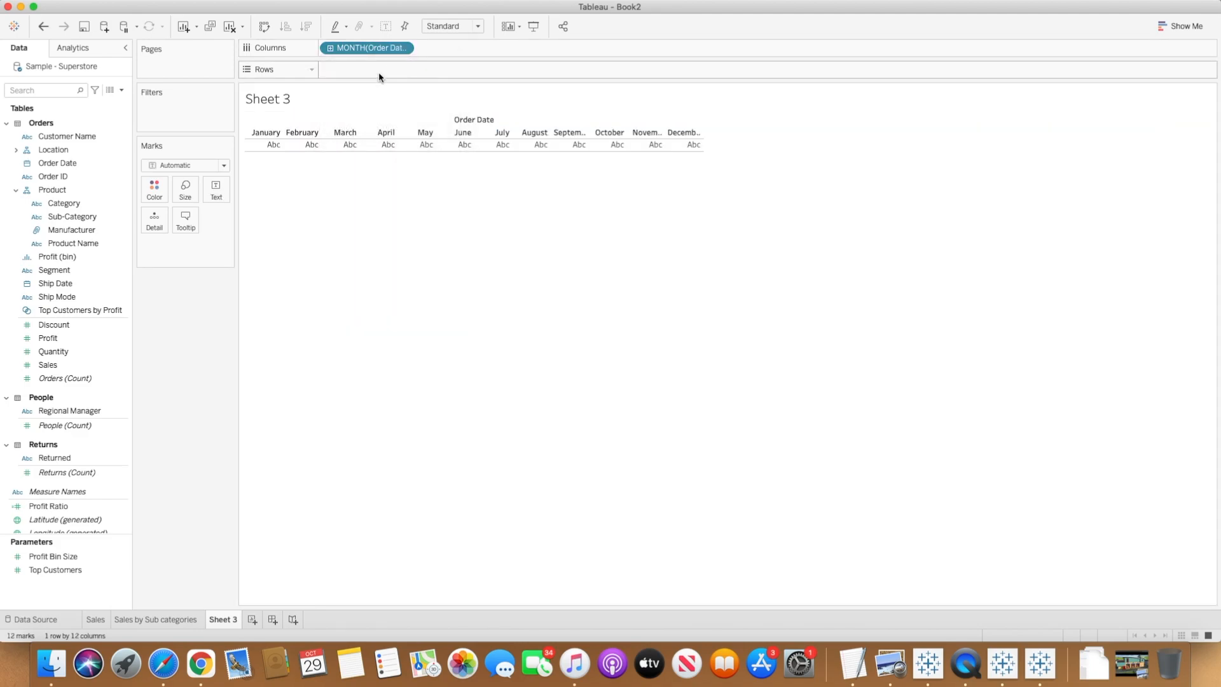
{"action": "left_click", "coordinate": [403, 49]}
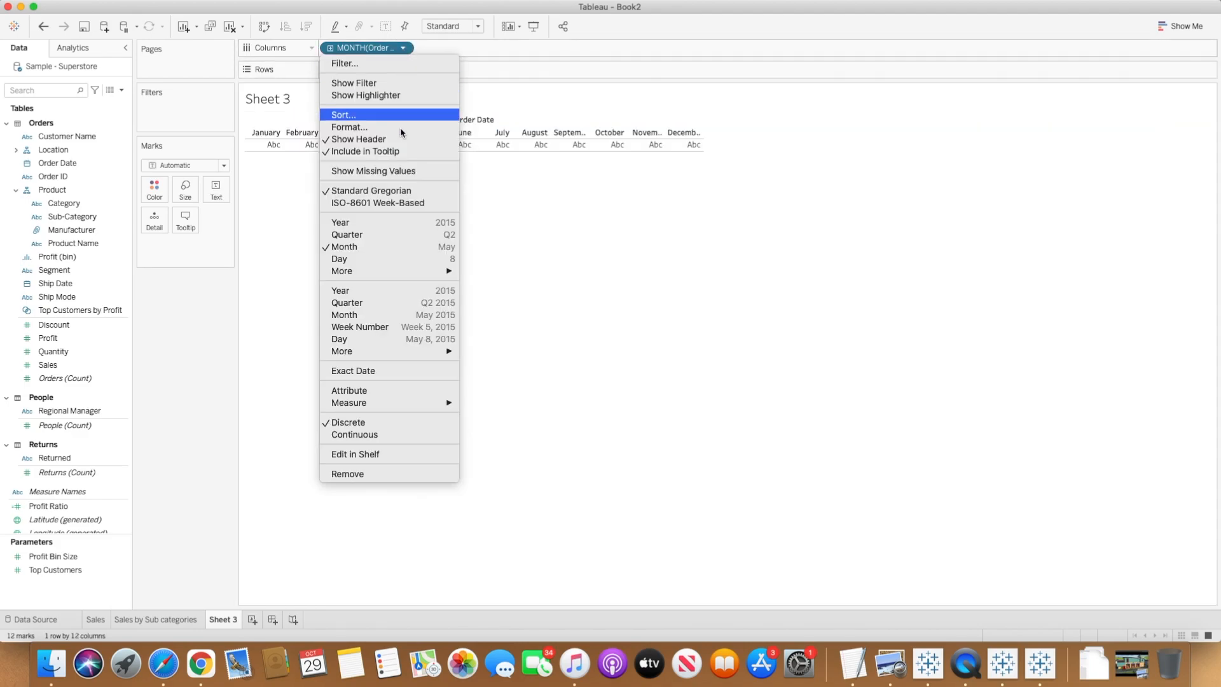
{"action": "left_click", "coordinate": [385, 315]}
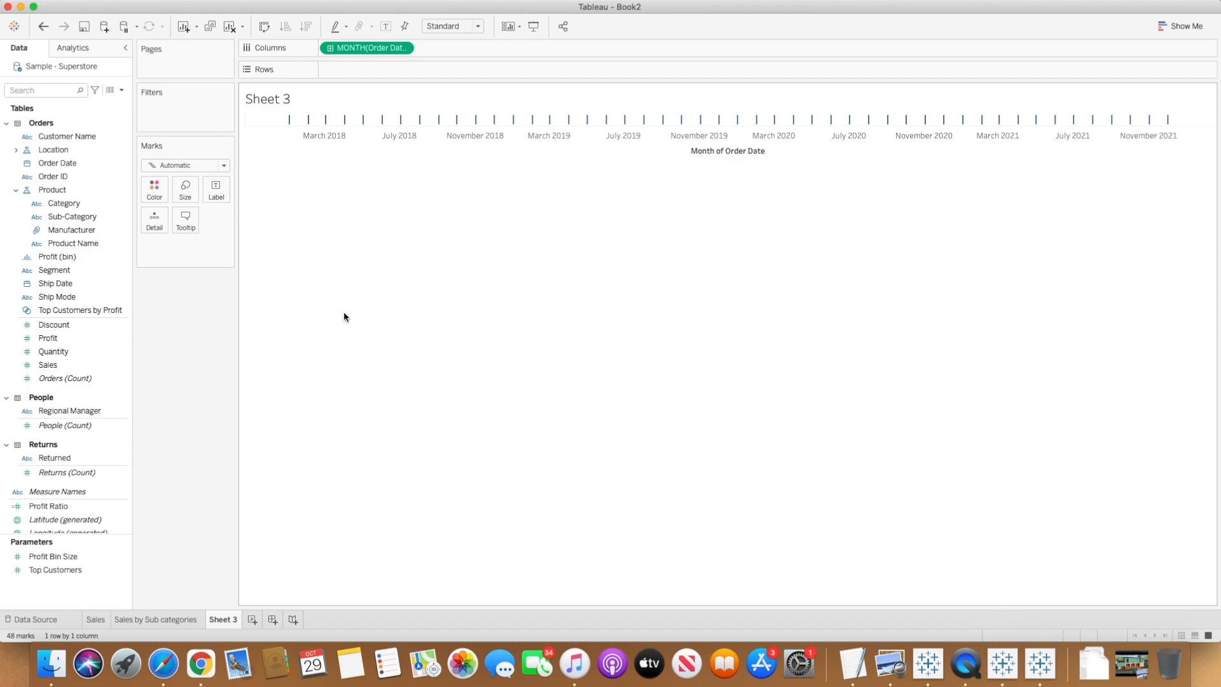
- Plot the sum of Sales on rows against the order month and color the lines by Sub-Category
{"action": "double_click", "coordinate": [64, 366]}
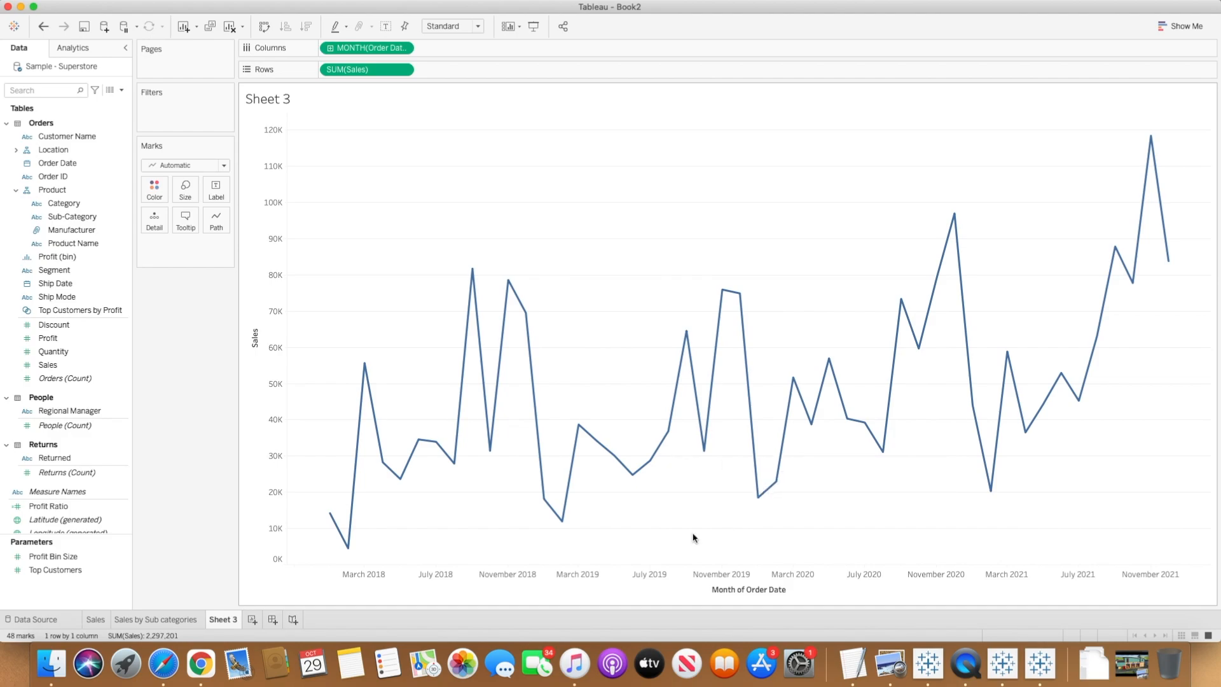
{"action": "mouse_move", "coordinate": [422, 453]}
{"action": "left_click", "coordinate": [77, 219]}
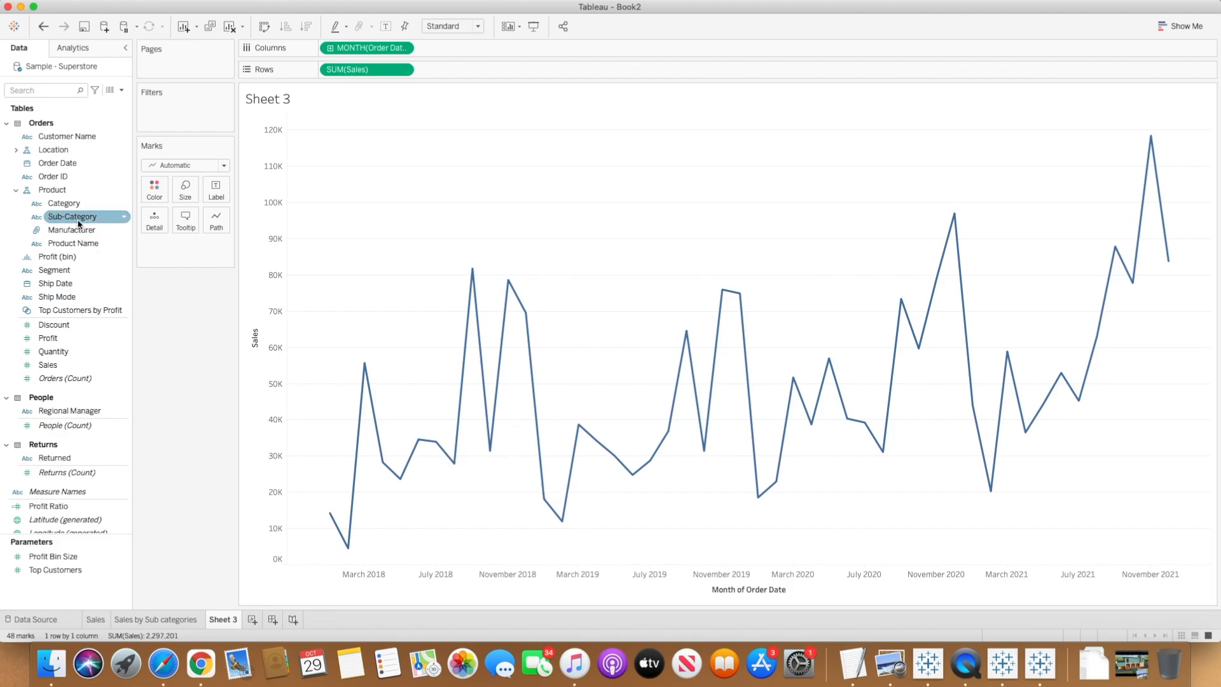
{"action": "left_click_drag", "start_coordinate": [68, 224], "coordinate": [150, 196]}
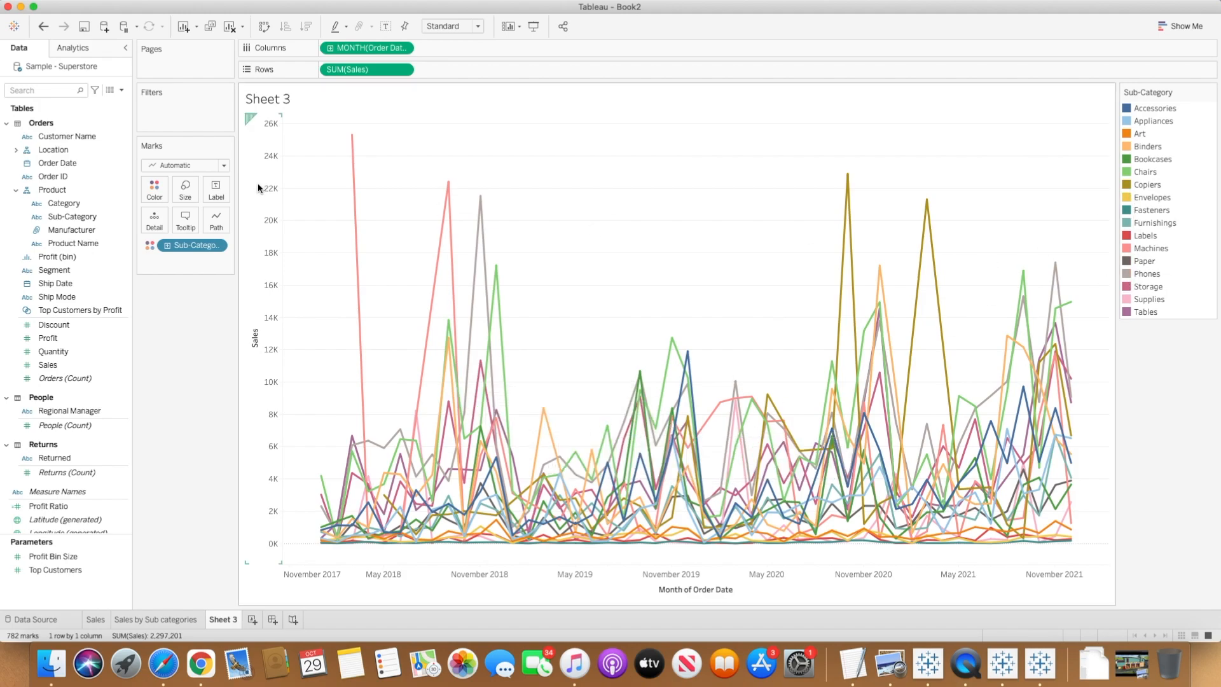
- Color the sales lines by Category for comparison, and return the coloring to Sub-Category
{"action": "left_click_drag", "start_coordinate": [189, 246], "coordinate": [191, 307]}
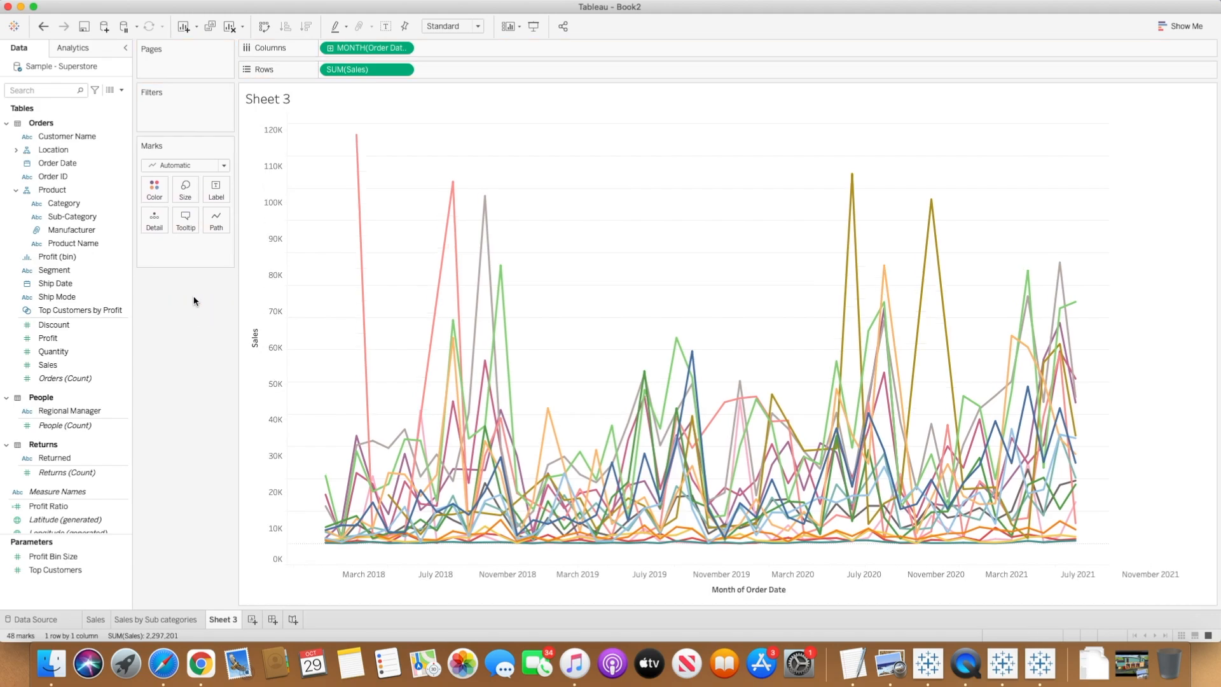
{"action": "left_click_drag", "start_coordinate": [62, 203], "coordinate": [152, 199]}
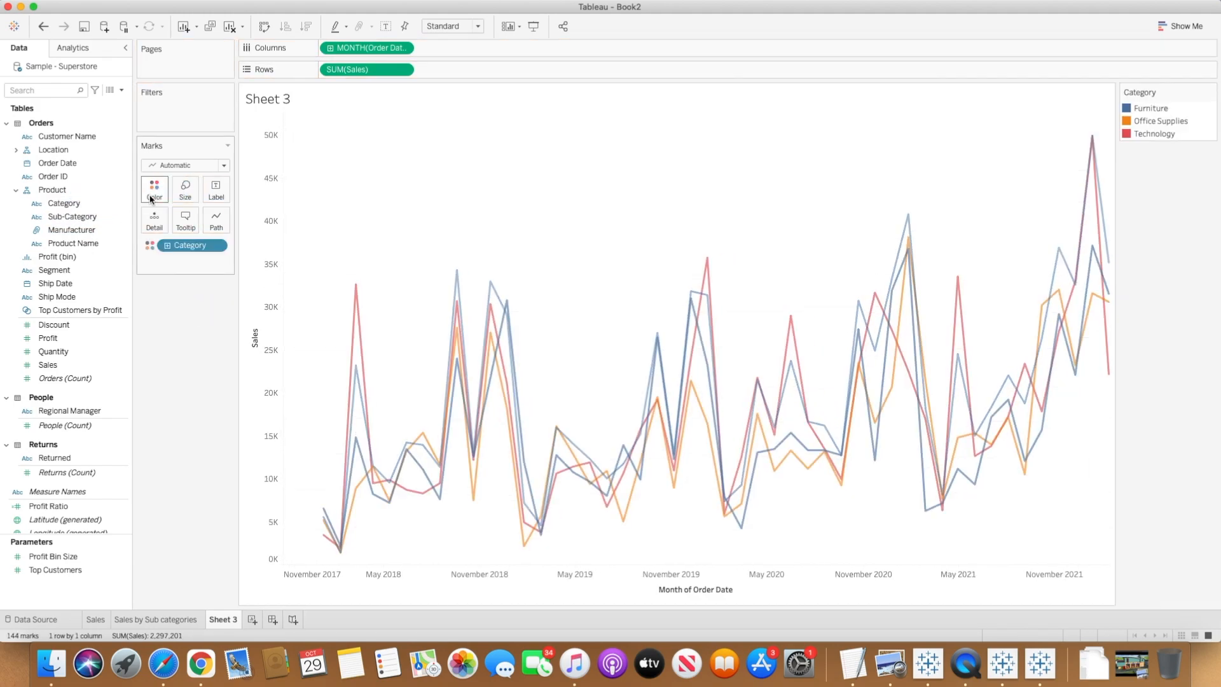
{"action": "left_click_drag", "start_coordinate": [190, 245], "coordinate": [196, 333]}
{"action": "scroll", "coordinate": [73, 216], "scroll_direction": "down", "scroll_amount": 2}
{"action": "left_click_drag", "start_coordinate": [73, 189], "coordinate": [153, 194]}
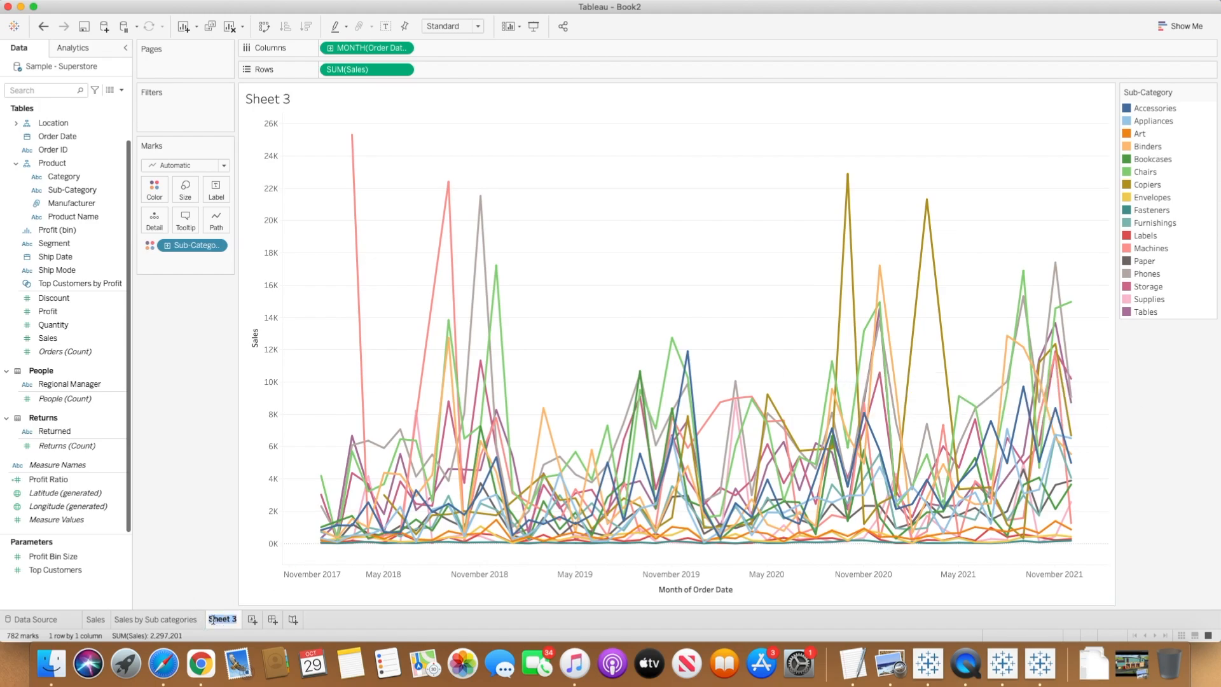
- Rename the monthly sales line chart worksheet as Sales Trend
{"action": "type", "text": "Sales Trend"}
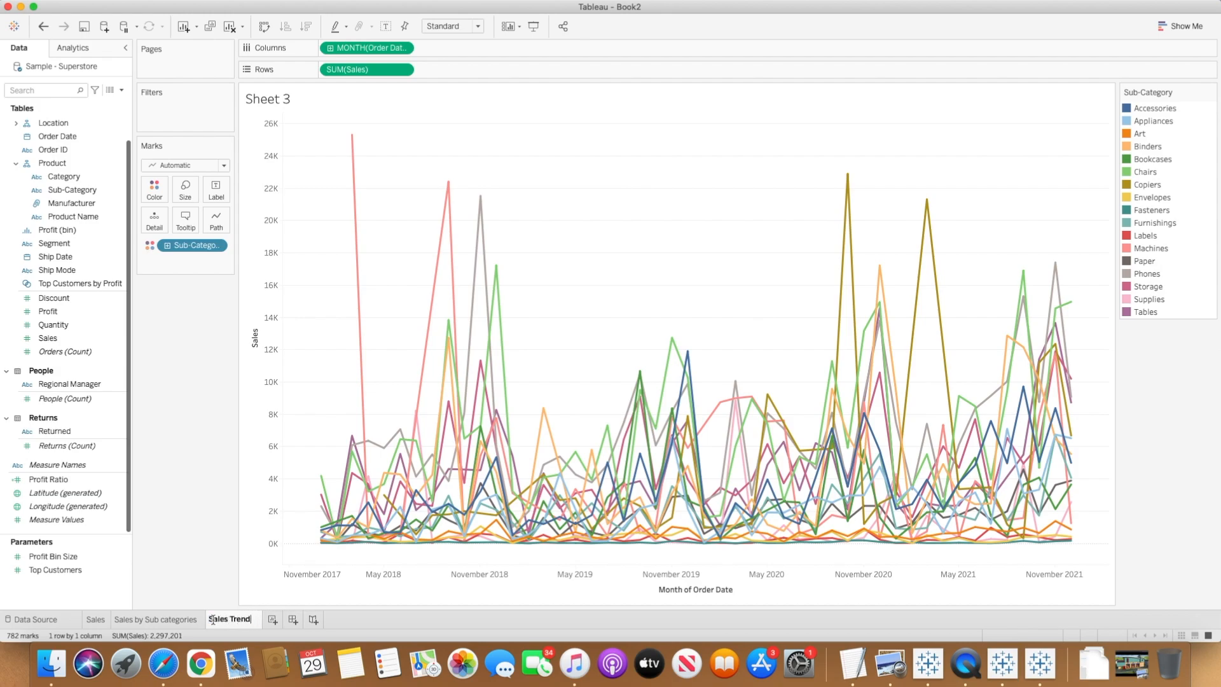
{"action": "key", "text": "Return"}
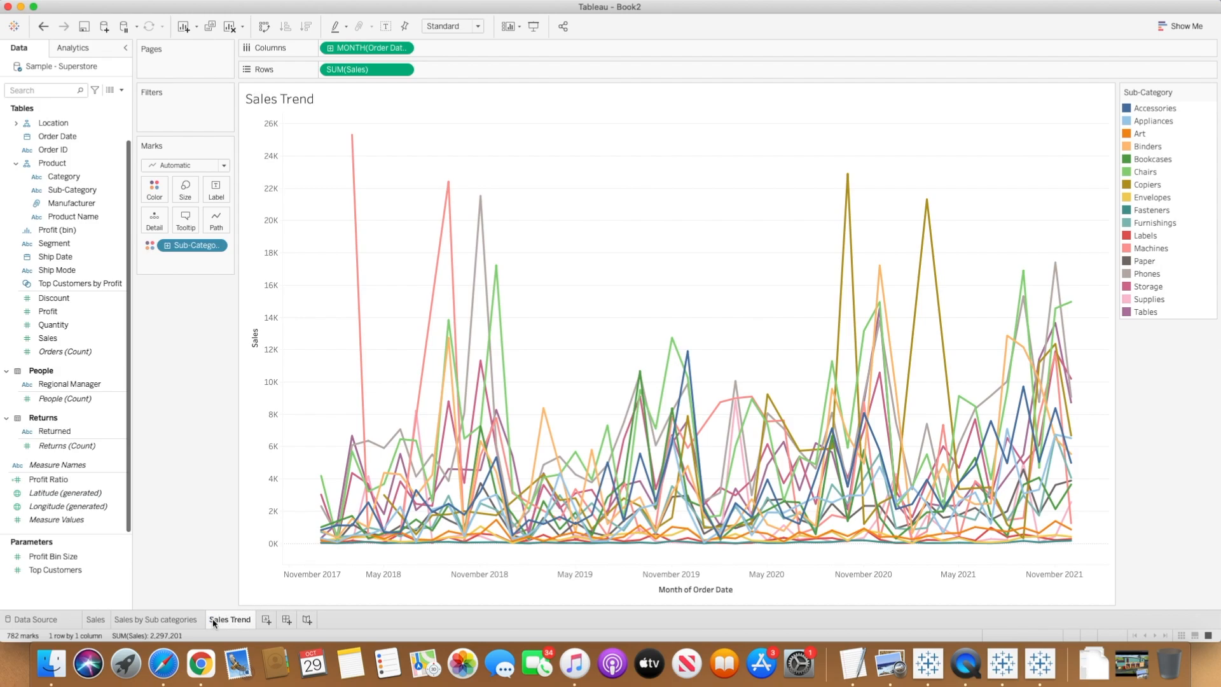
{"action": "mouse_move", "coordinate": [218, 620]}
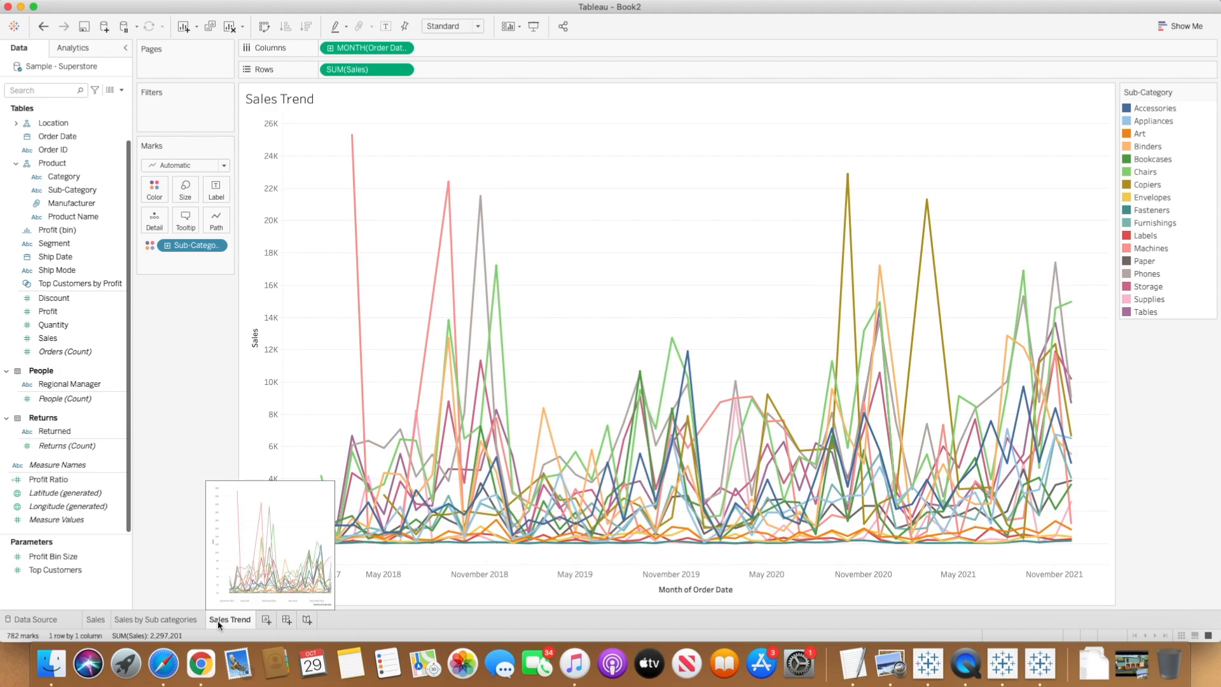
{"action": "left_click_drag", "start_coordinate": [2, 73], "coordinate": [721, 90]}
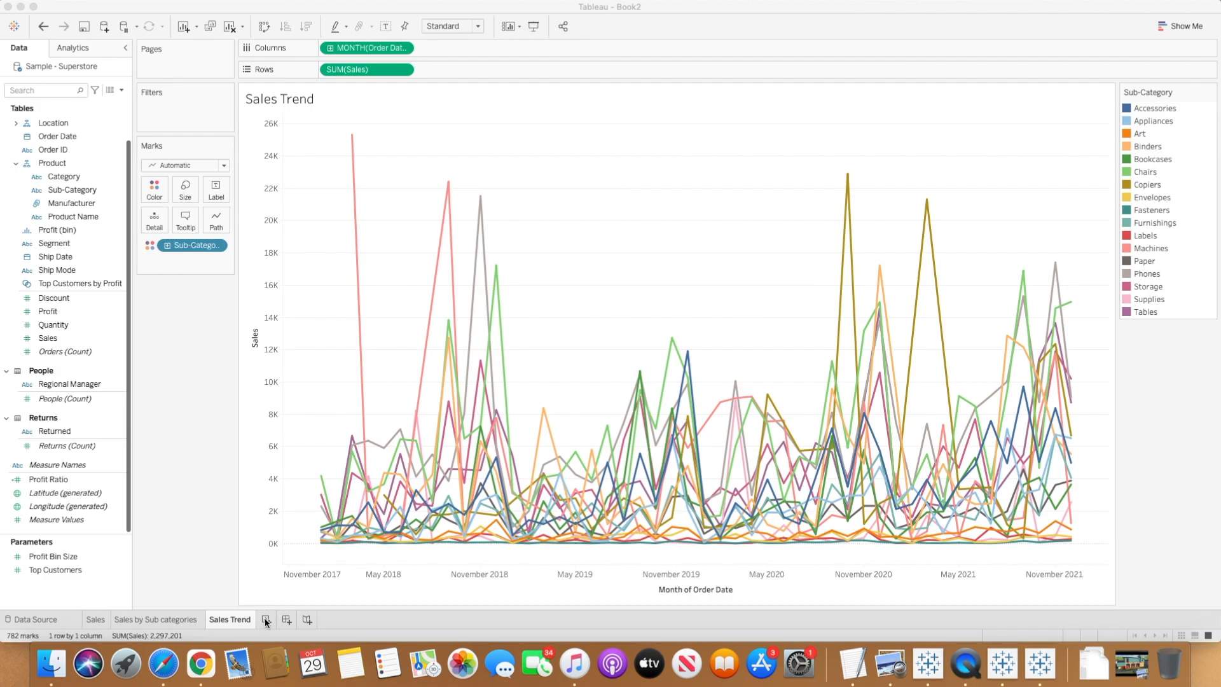
- Add a new worksheet and place Order Date on columns as a continuous year-and-quarter field
{"action": "left_click", "coordinate": [265, 620]}
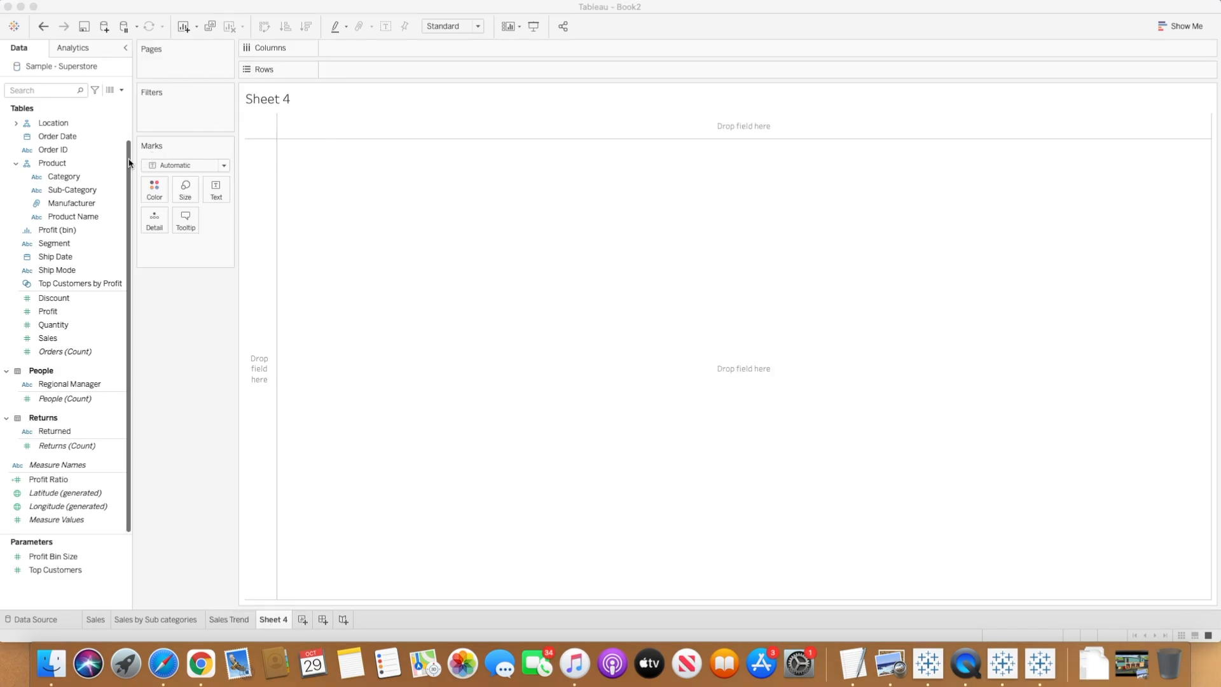
{"action": "left_click_drag", "start_coordinate": [70, 141], "coordinate": [387, 51]}
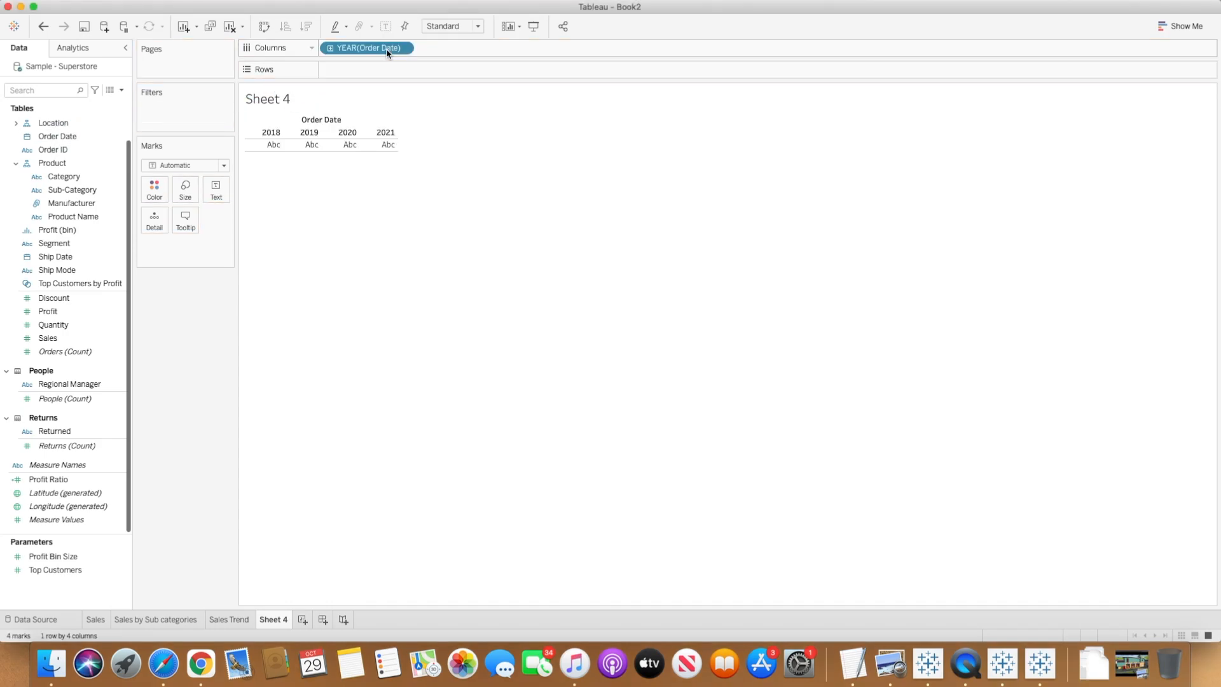
{"action": "left_click", "coordinate": [403, 49]}
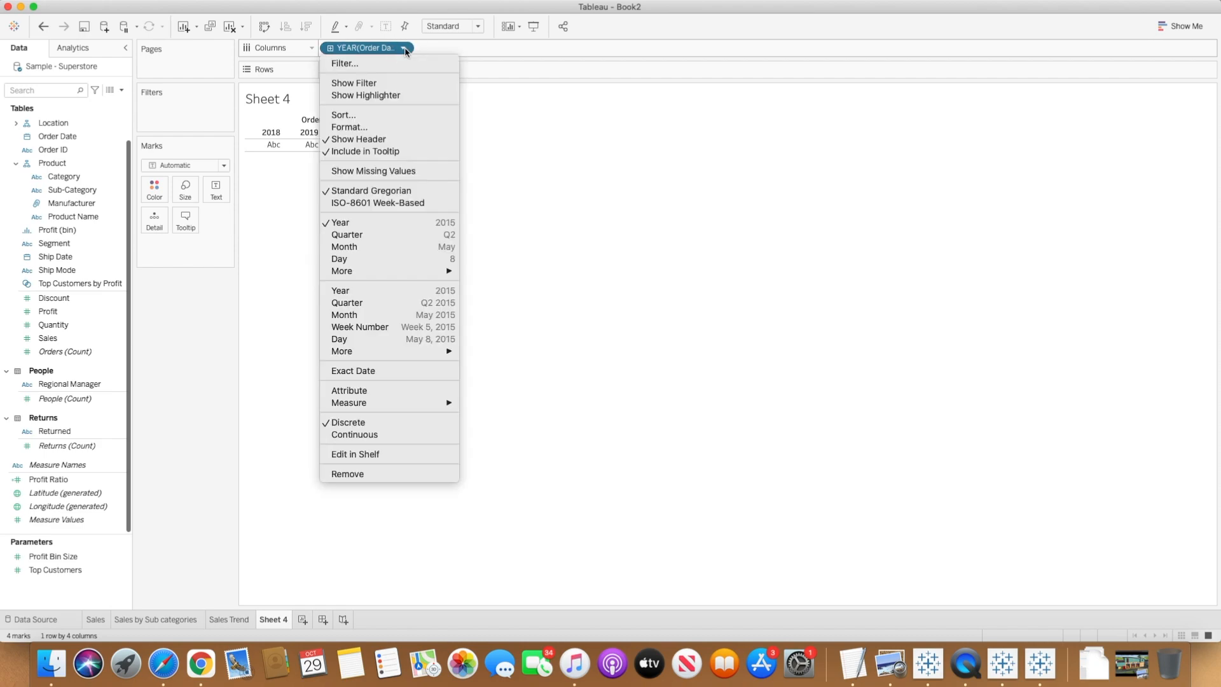
{"action": "left_click", "coordinate": [413, 304]}
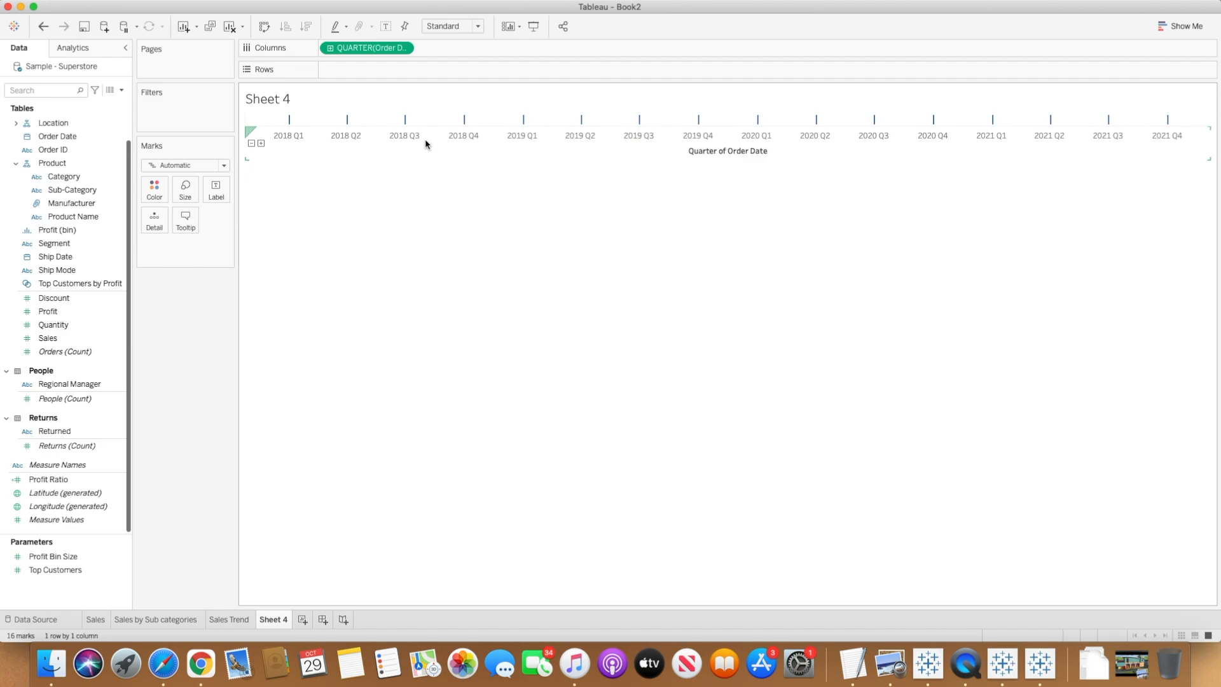
- Set the mark type to Line and add the inline calculation min(0) to rows
{"action": "left_click", "coordinate": [210, 165]}
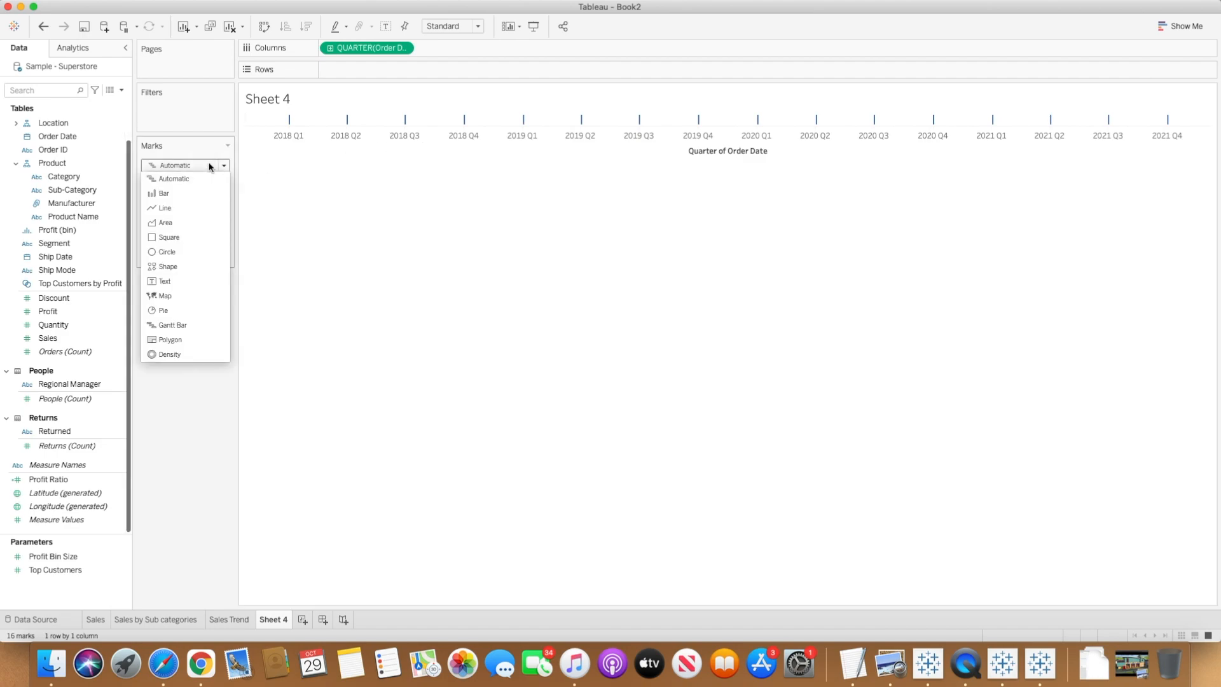
{"action": "left_click", "coordinate": [180, 208]}
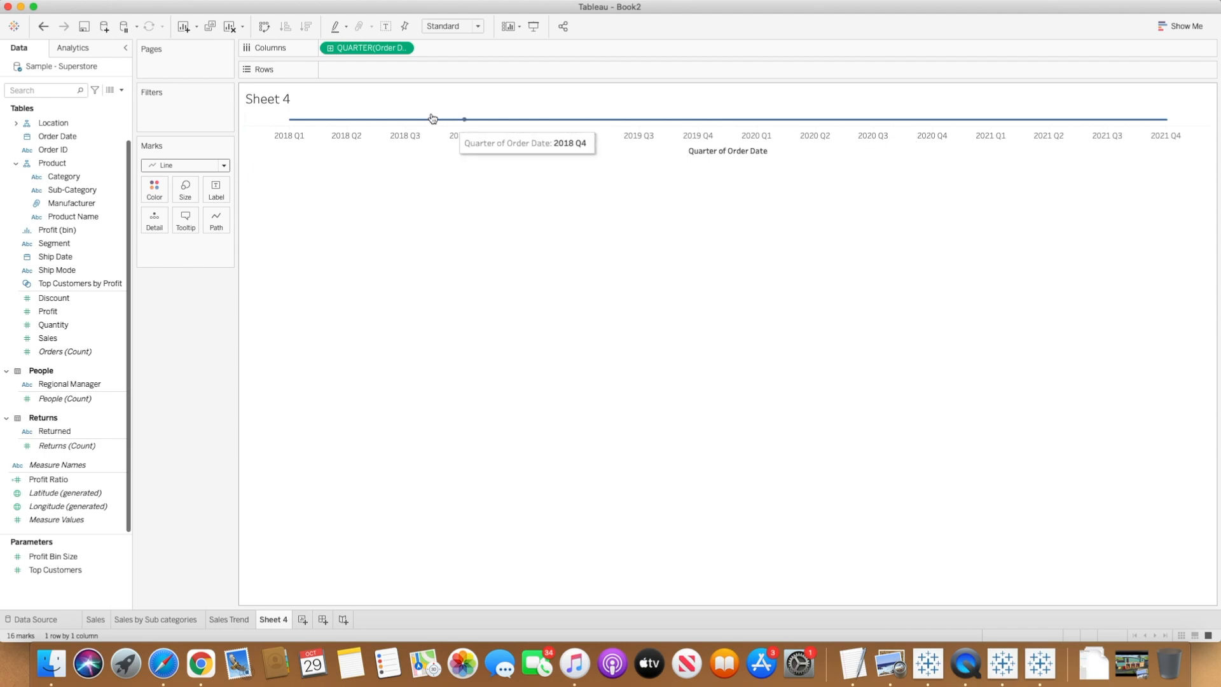
{"action": "double_click", "coordinate": [362, 71]}
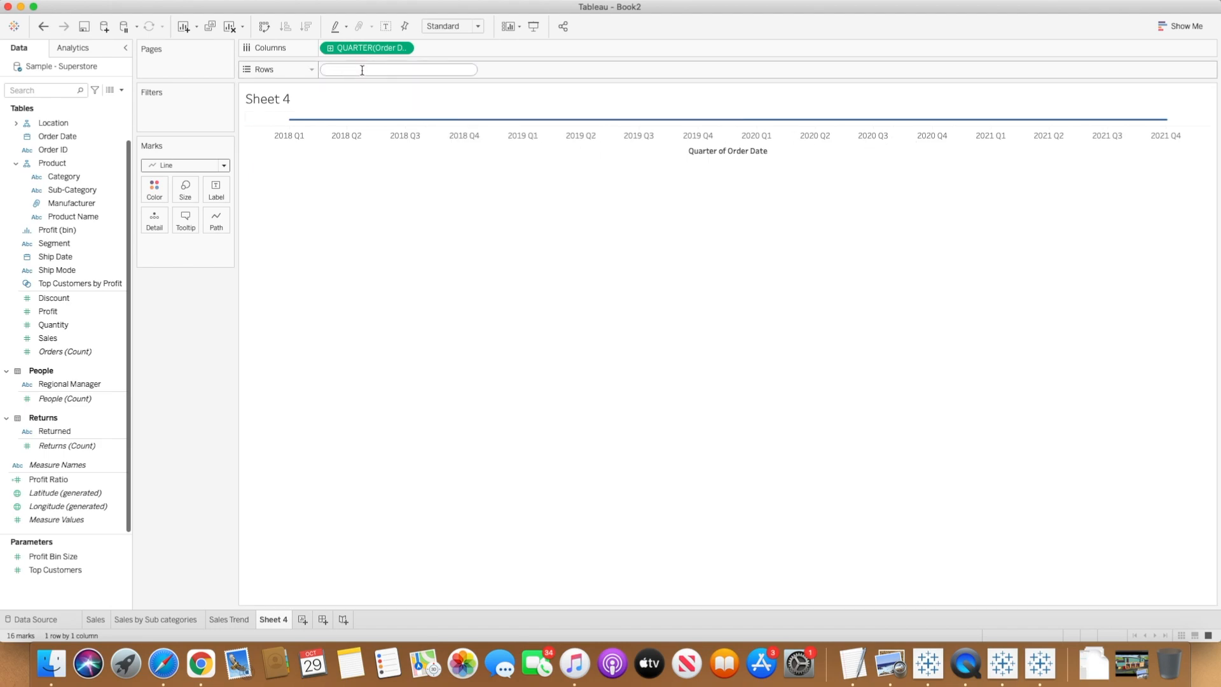
{"action": "type", "text": "min("}
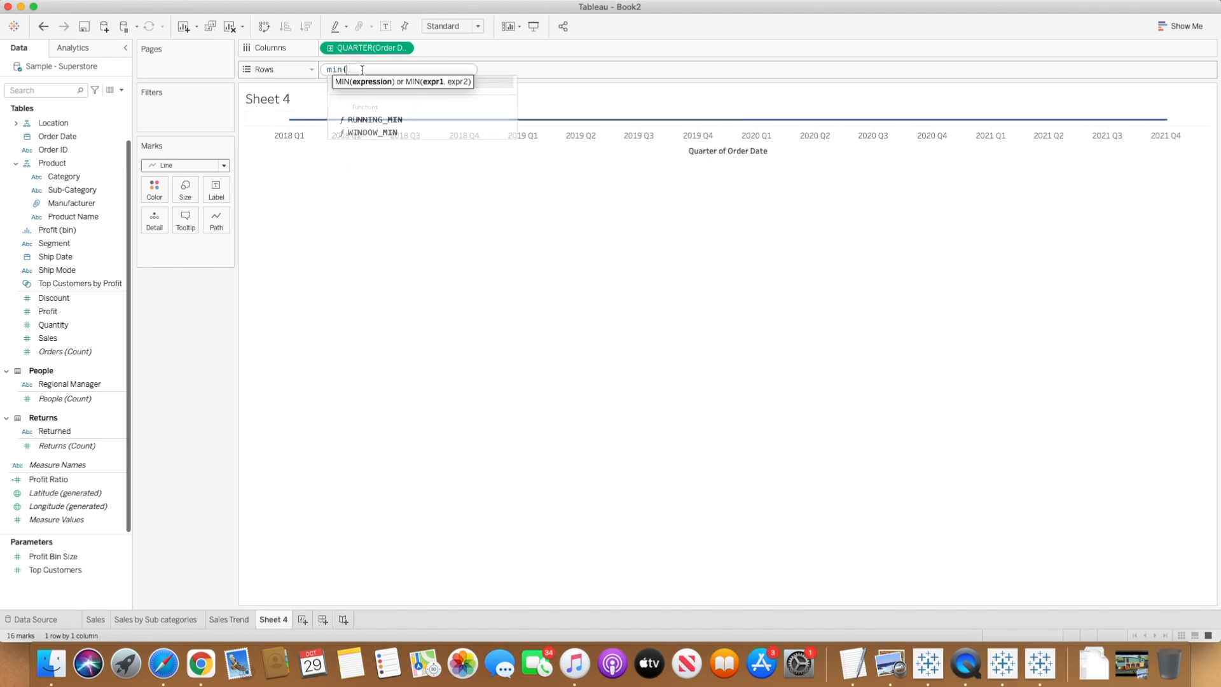
{"action": "type", "text": "0)"}
{"action": "key", "text": "Return"}
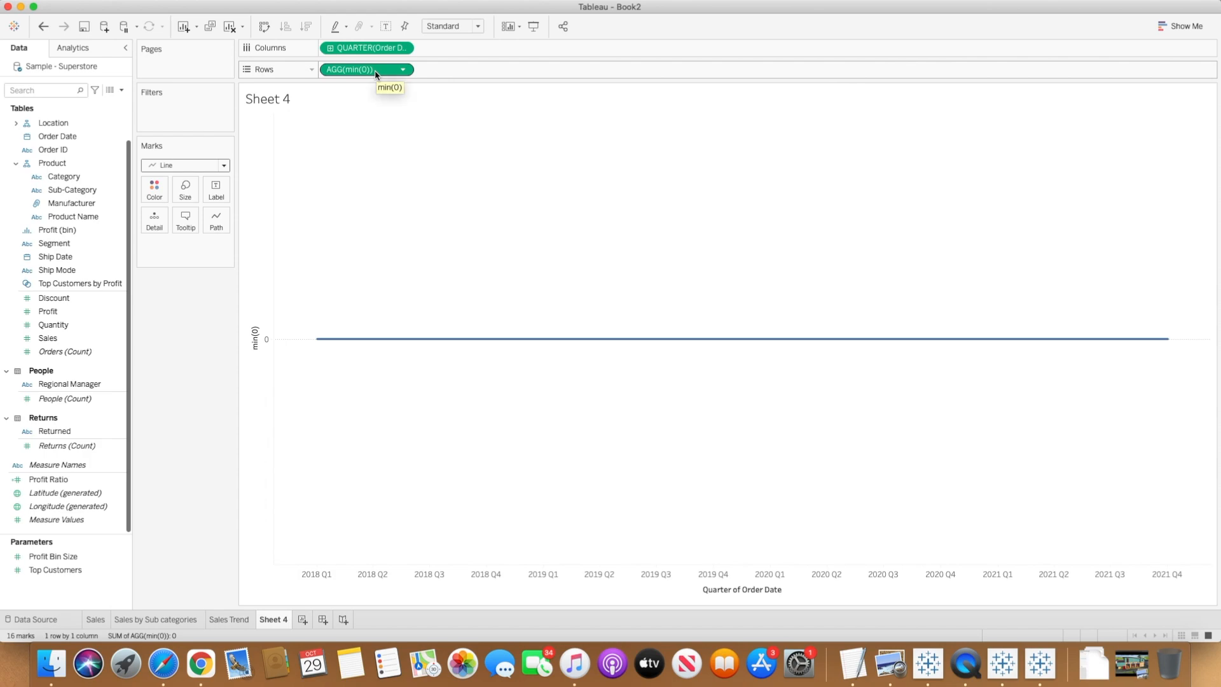
- Duplicate the min(0) field on rows and set the copy's mark type to Circle
{"action": "left_click_drag", "start_coordinate": [375, 74], "coordinate": [476, 76]}
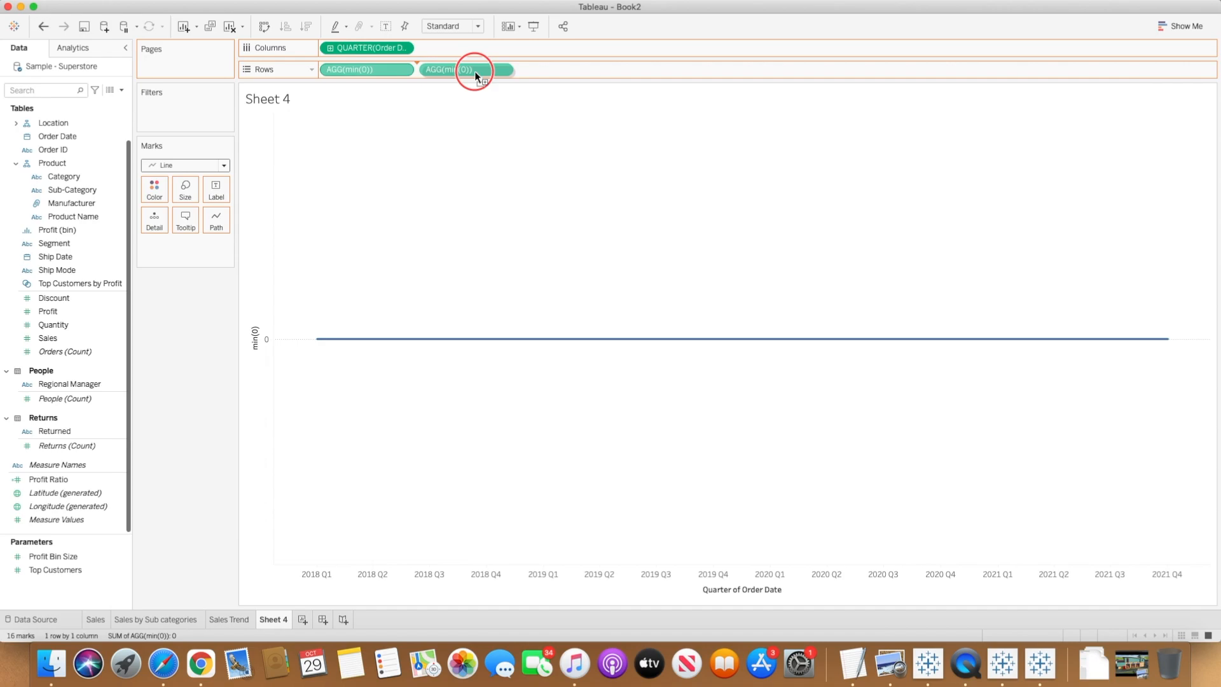
{"action": "left_click_drag", "start_coordinate": [475, 76], "coordinate": [476, 76]}
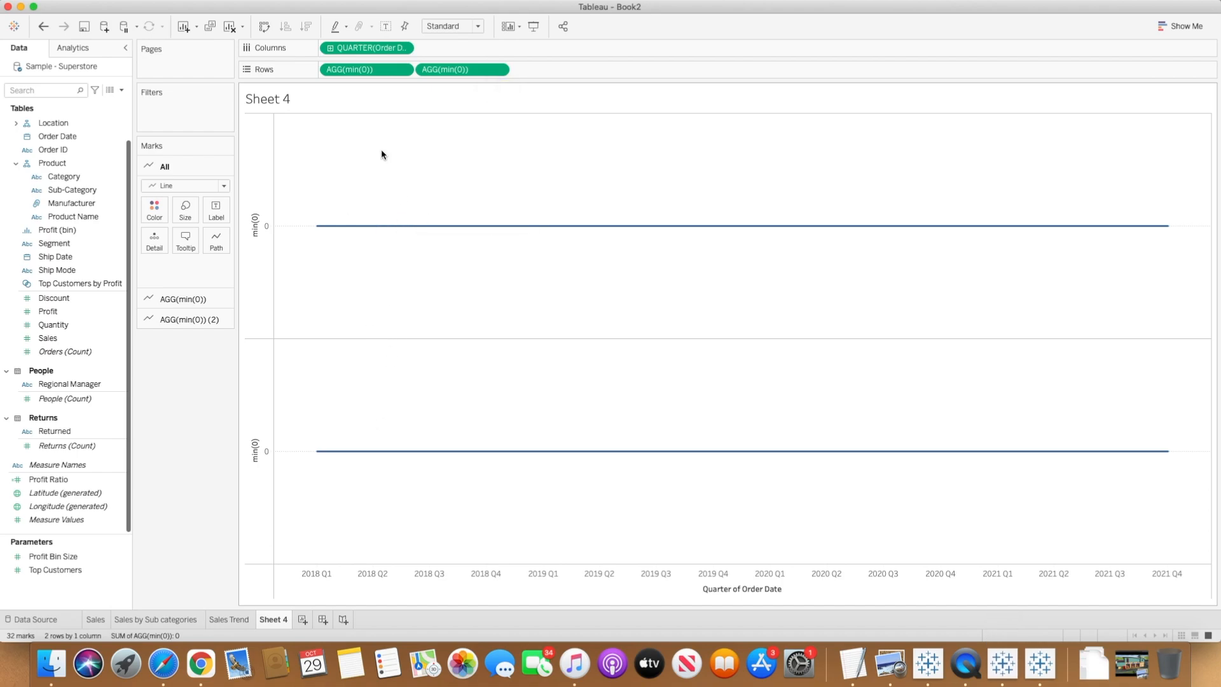
{"action": "left_click", "coordinate": [446, 70]}
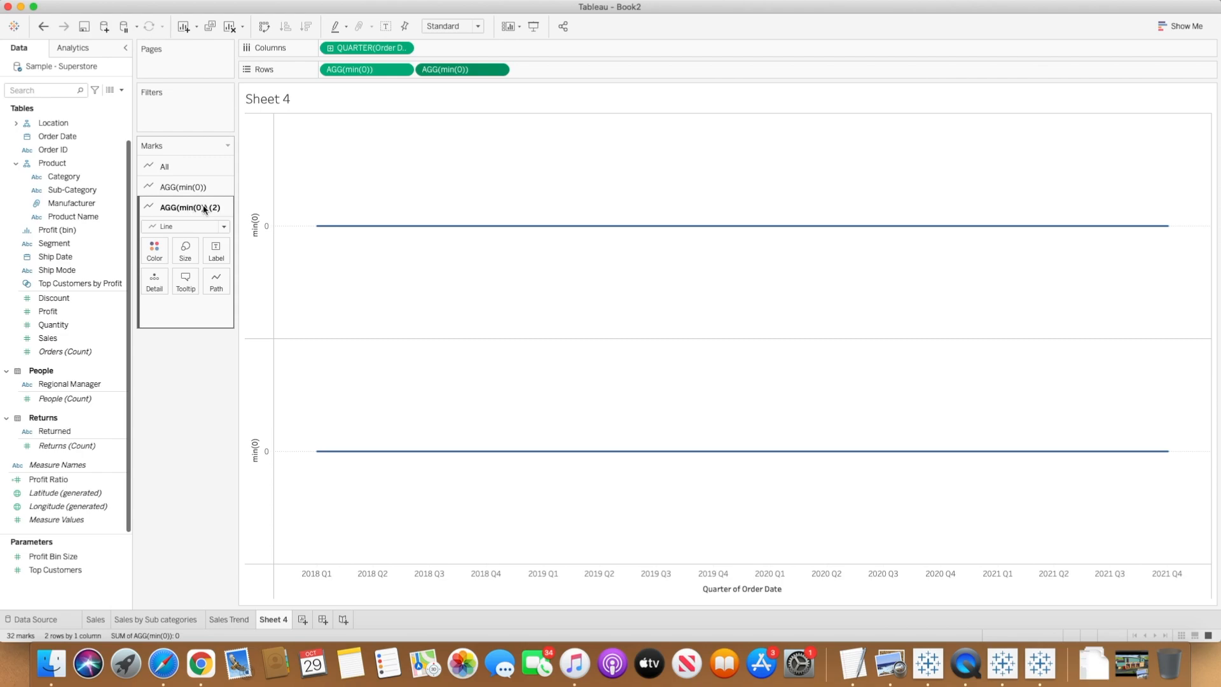
{"action": "left_click", "coordinate": [224, 227]}
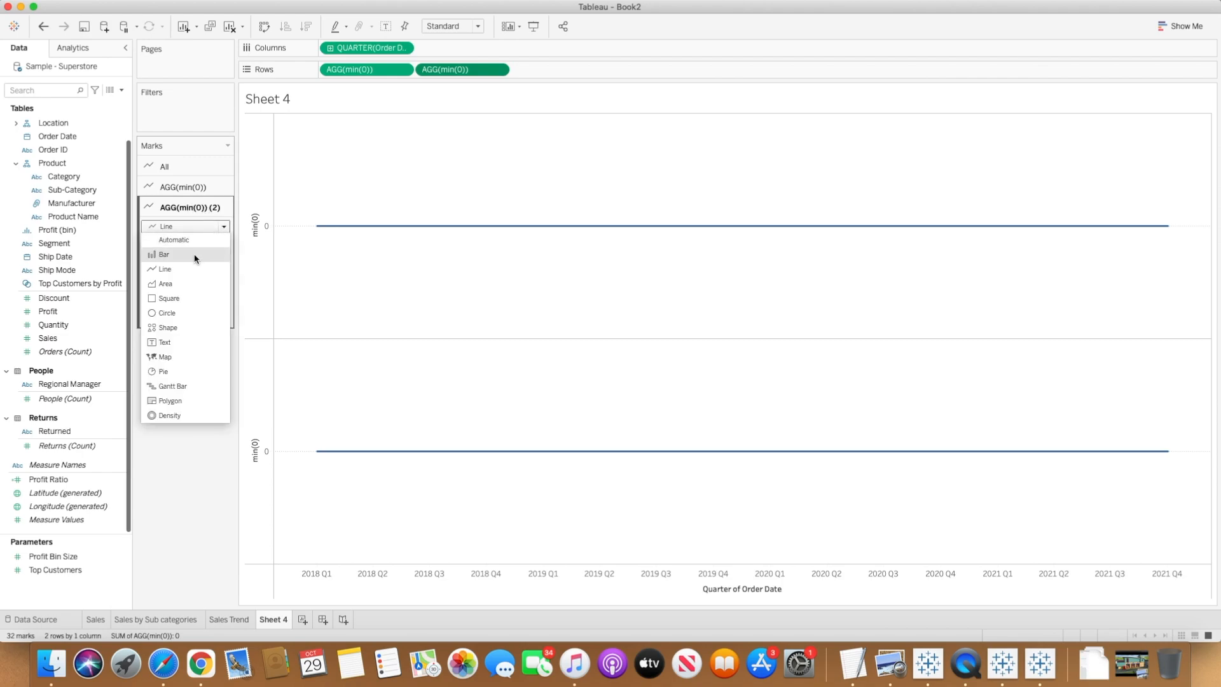
{"action": "left_click", "coordinate": [169, 314]}
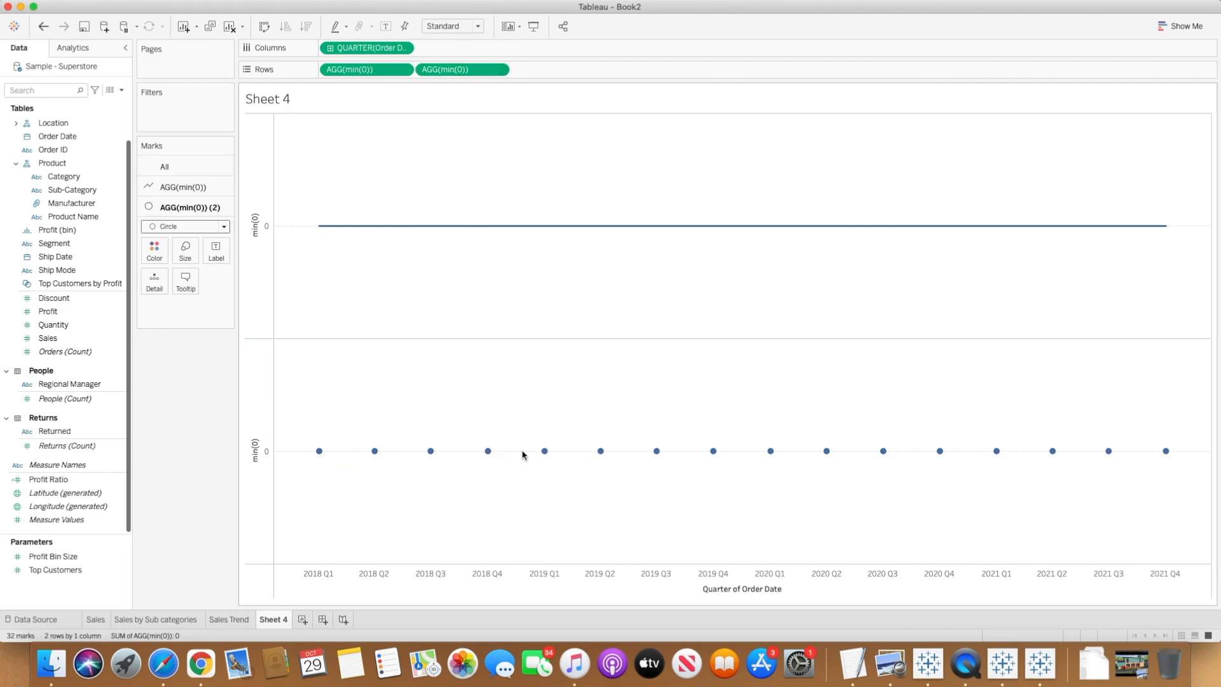
- Combine the two min(0) fields as a dual axis and enlarge the circle marks considerably
{"action": "left_click", "coordinate": [498, 70]}
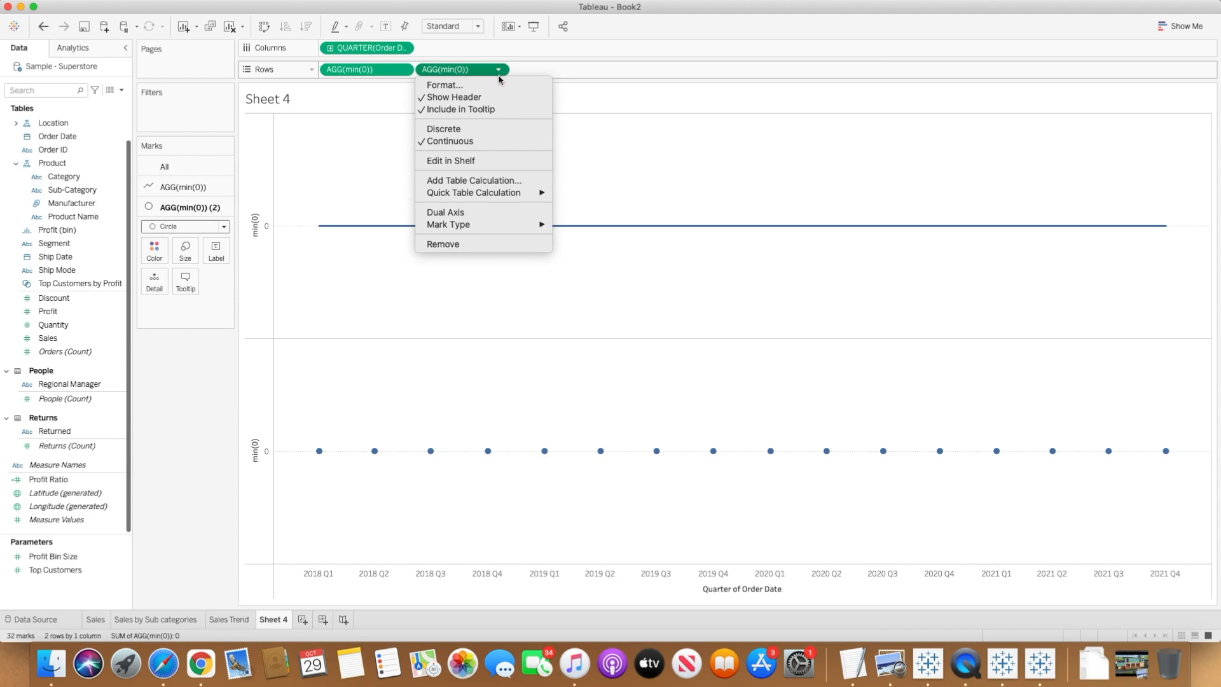
{"action": "left_click", "coordinate": [481, 214]}
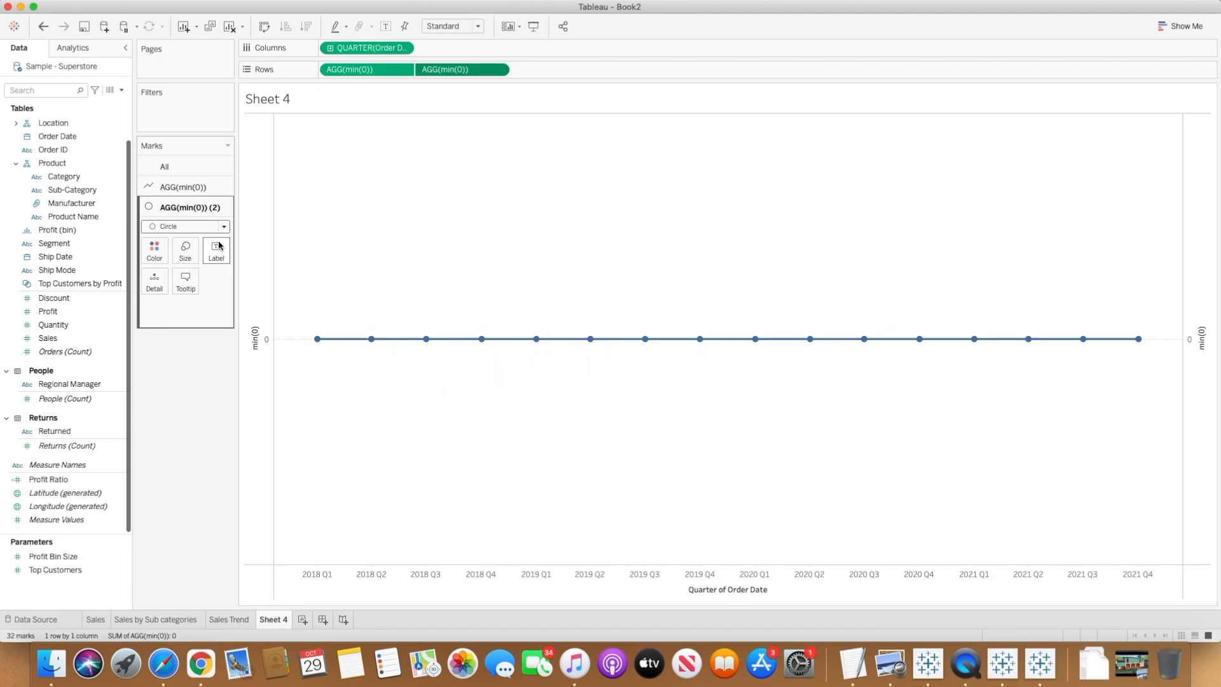
{"action": "left_click", "coordinate": [186, 249]}
{"action": "left_click_drag", "start_coordinate": [210, 285], "coordinate": [251, 285]}
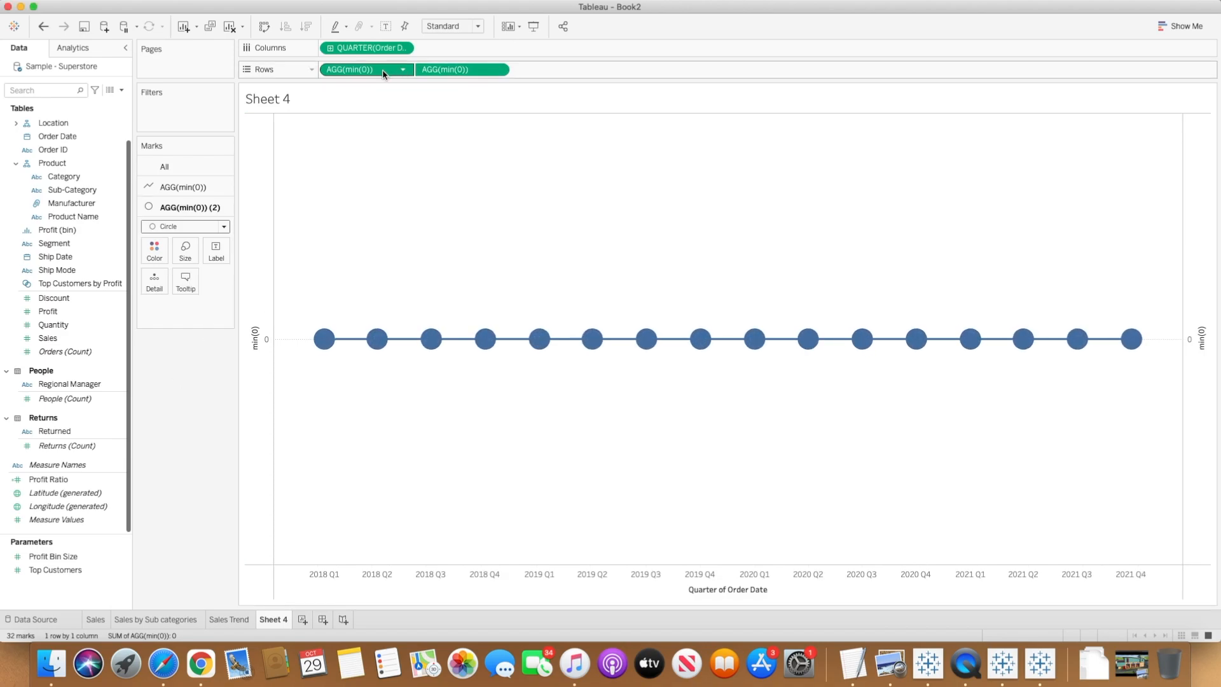
- Show the default mark labels on the first min(0) line and hide them again
{"action": "left_click", "coordinate": [366, 71]}
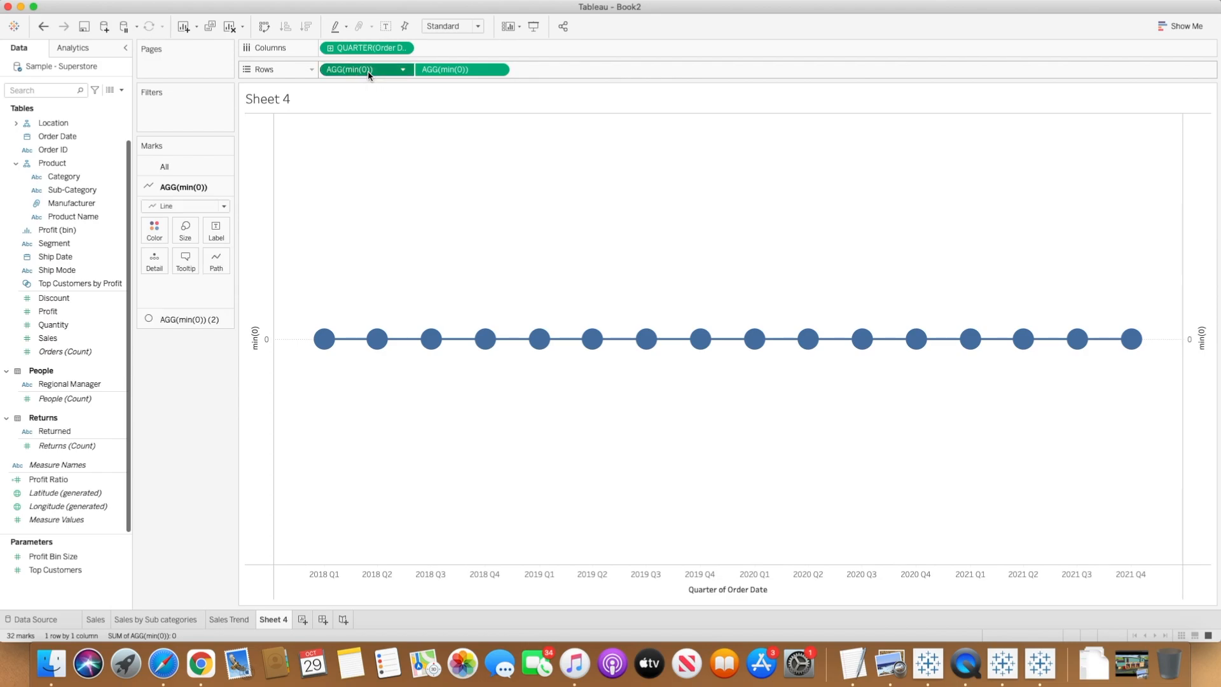
{"action": "left_click", "coordinate": [216, 230]}
{"action": "left_click", "coordinate": [247, 260]}
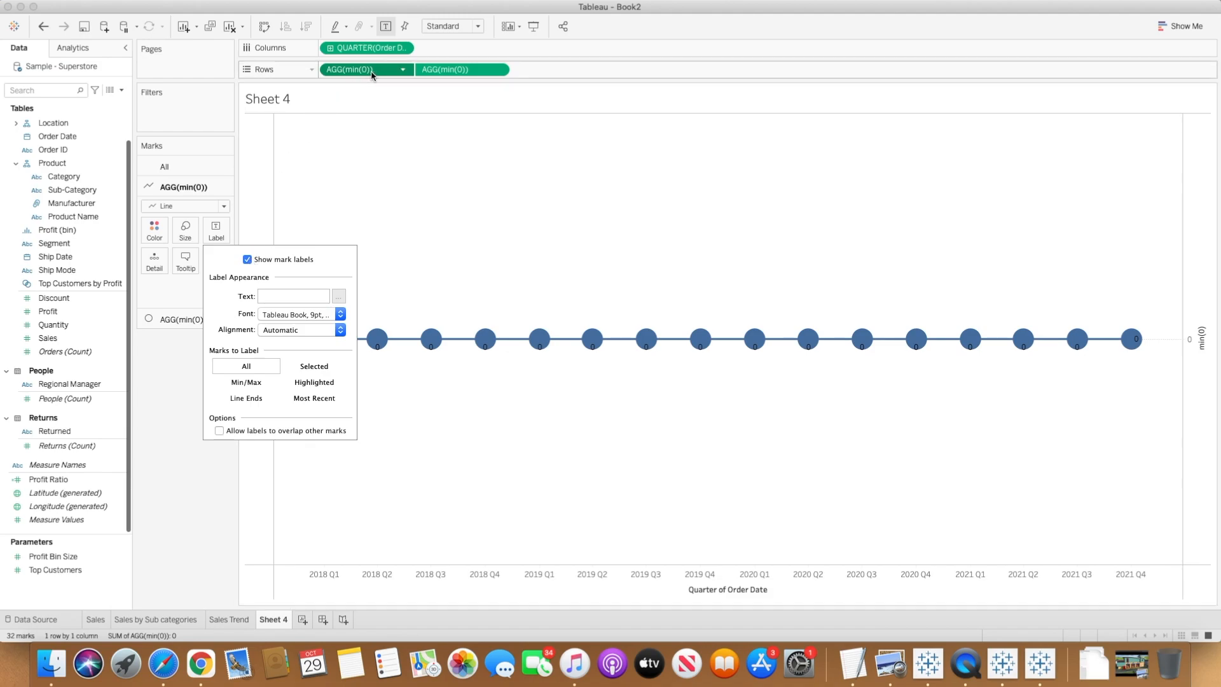
{"action": "left_click", "coordinate": [247, 259]}
{"action": "left_click", "coordinate": [170, 348]}
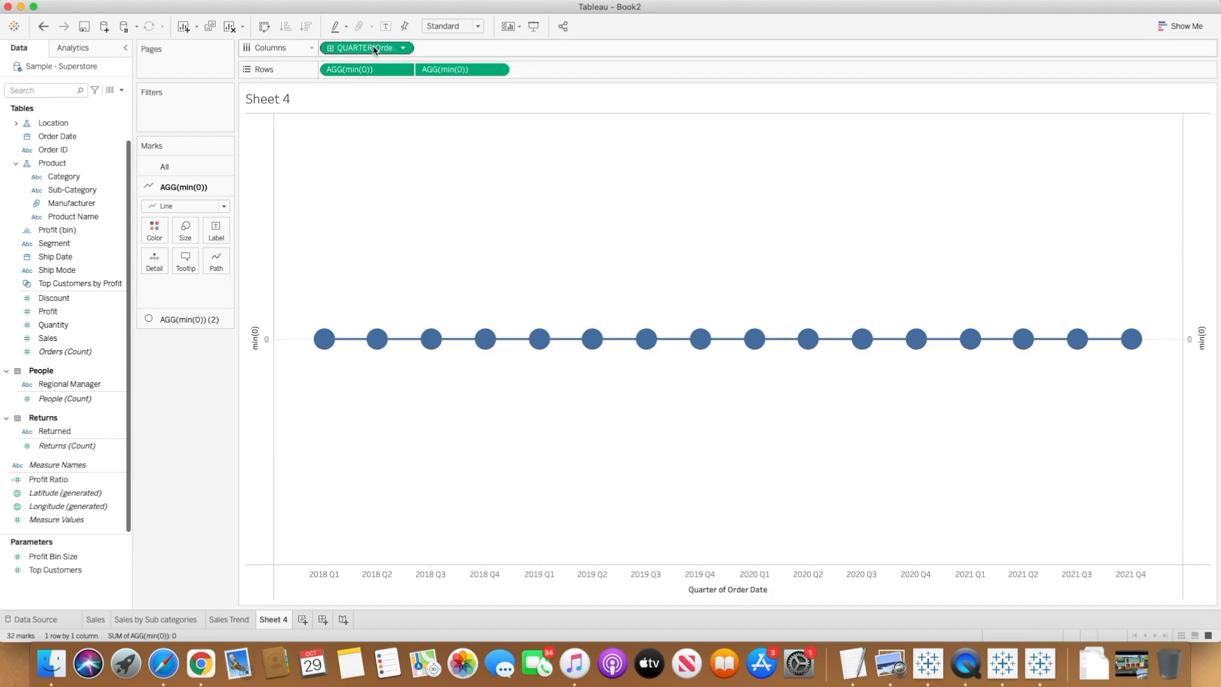
- Label the first min(0) line's marks with a copy of the Order Date quarter field from columns
{"action": "left_click", "coordinate": [374, 49]}
{"action": "left_click_drag", "start_coordinate": [374, 48], "coordinate": [224, 230]}
{"action": "mouse_move", "coordinate": [325, 357]}
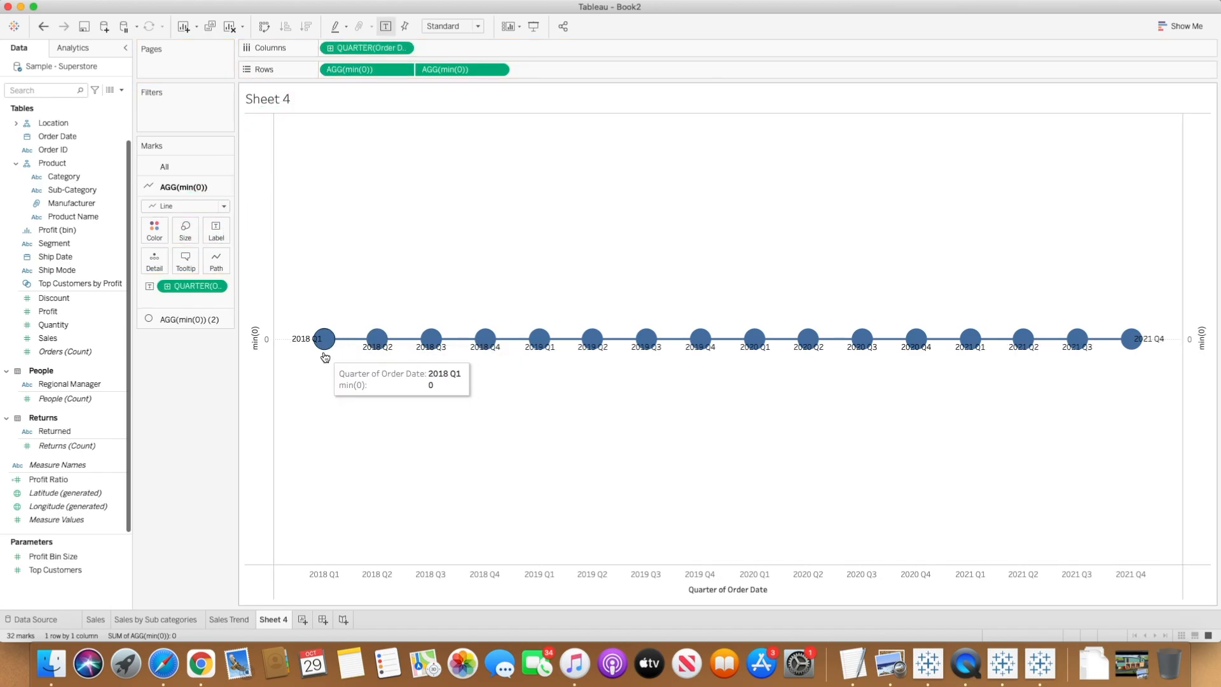
{"action": "mouse_move", "coordinate": [382, 357]}
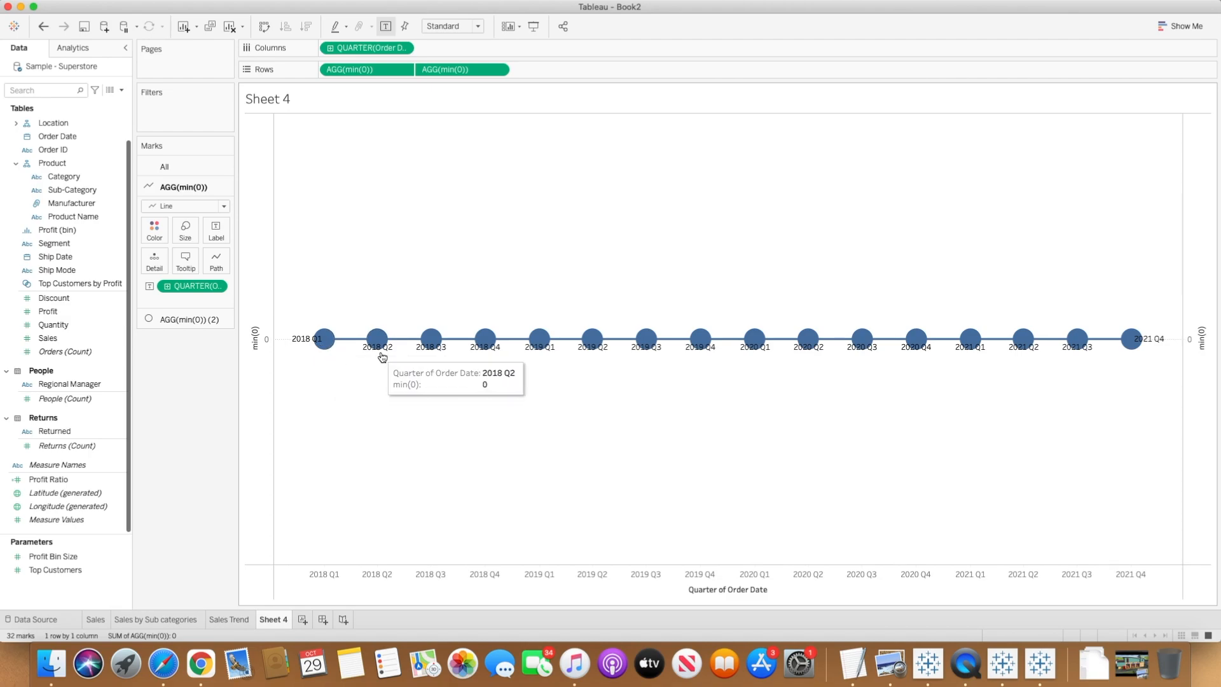
- Align the first min(0) line's quarter labels to the bottom vertically and the center horizontally
{"action": "left_click", "coordinate": [221, 235]}
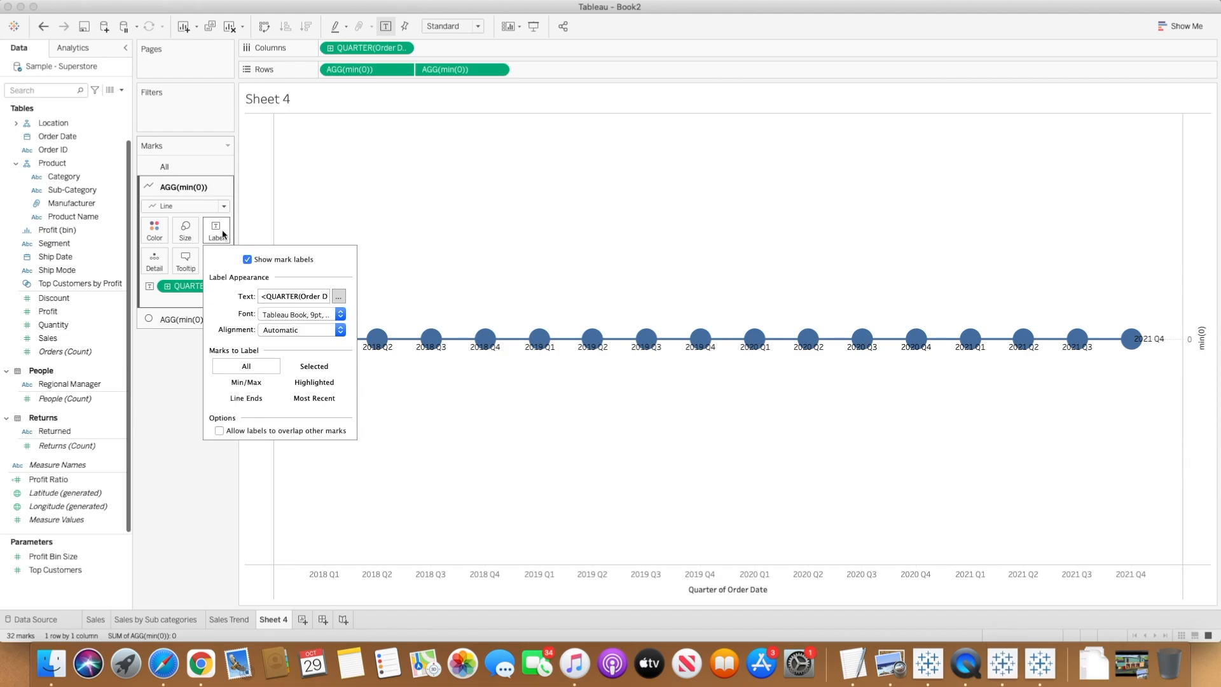
{"action": "left_click", "coordinate": [340, 330]}
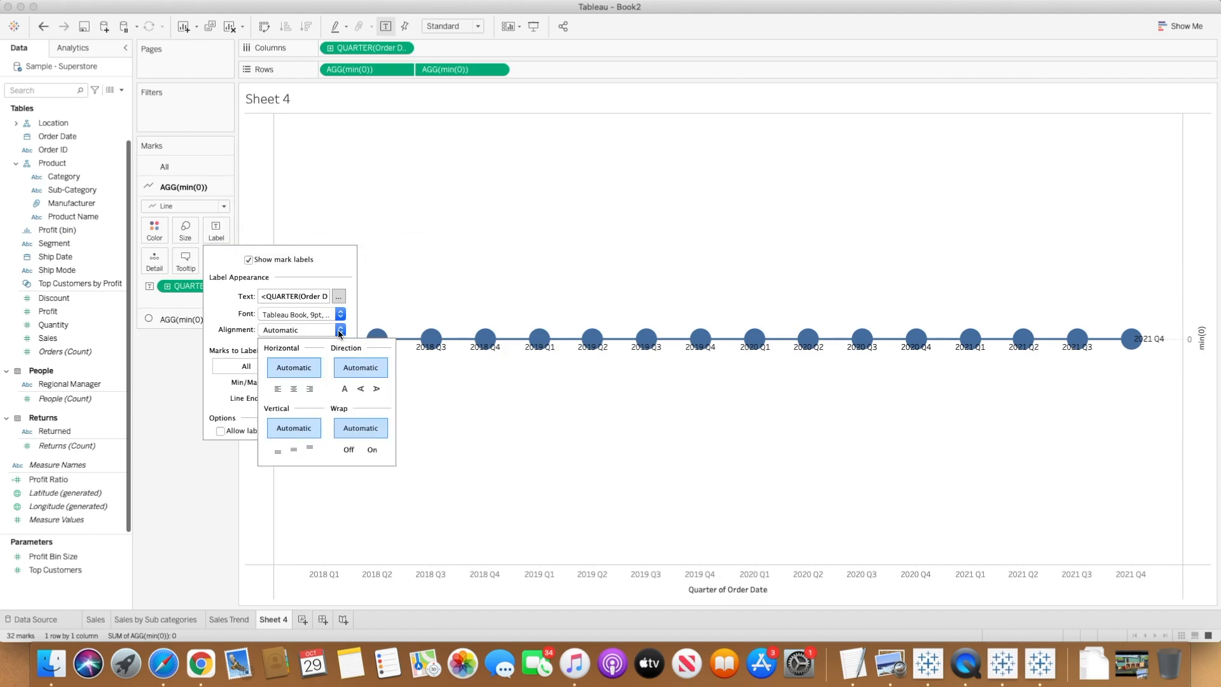
{"action": "left_click", "coordinate": [278, 451]}
{"action": "left_click", "coordinate": [294, 450]}
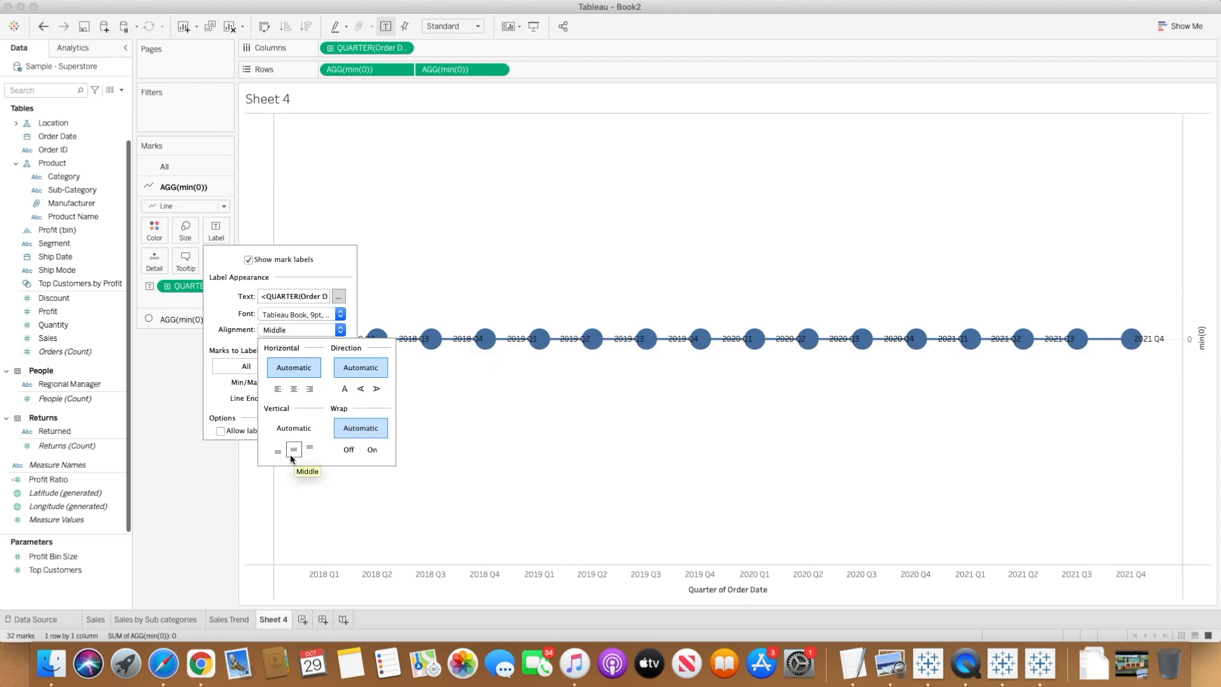
{"action": "left_click", "coordinate": [278, 451]}
{"action": "left_click", "coordinate": [294, 390]}
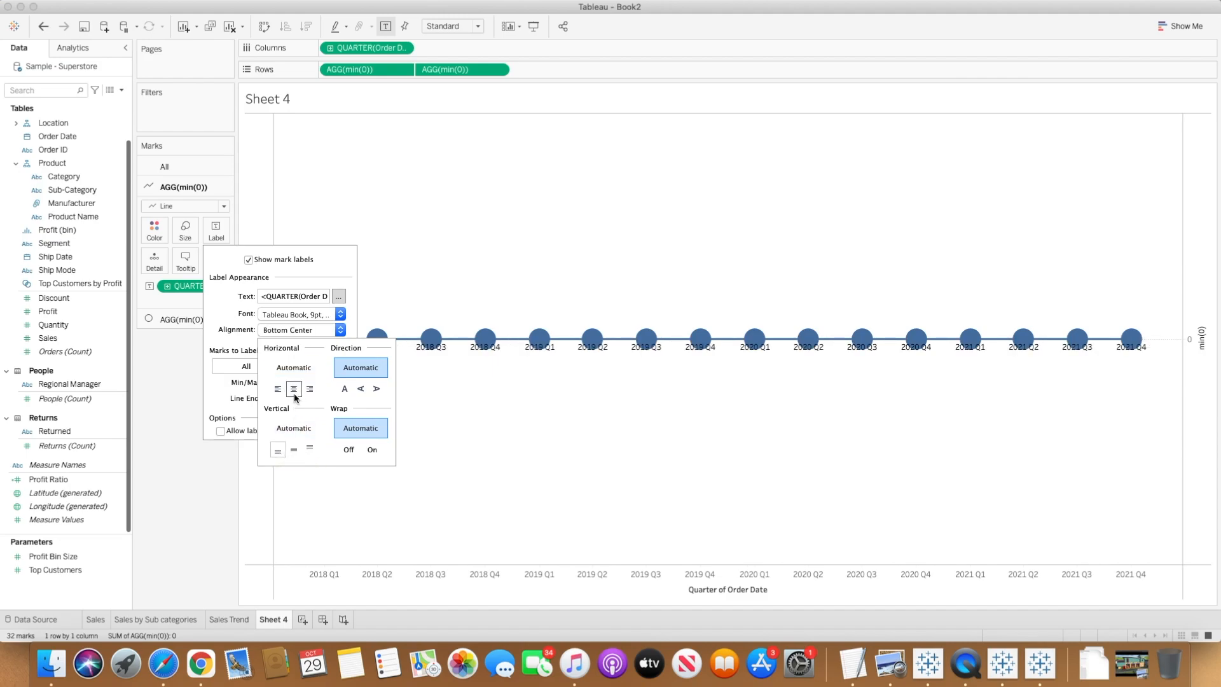
{"action": "left_click", "coordinate": [339, 296]}
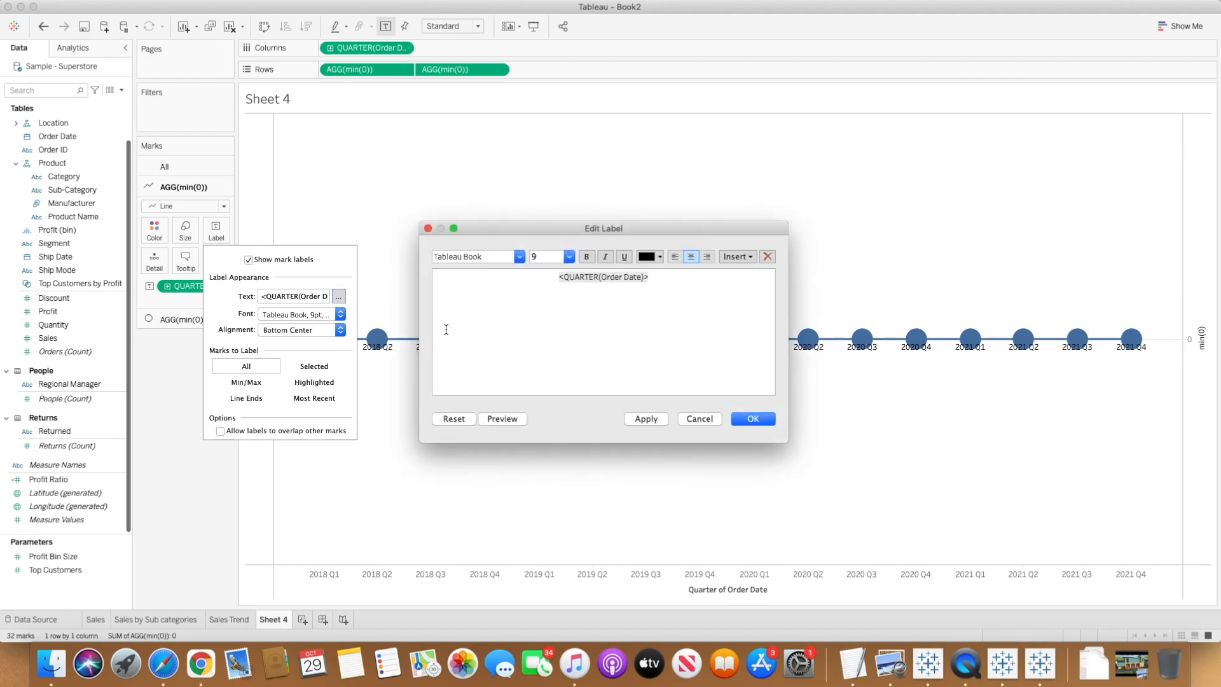
{"action": "left_click", "coordinate": [751, 418]}
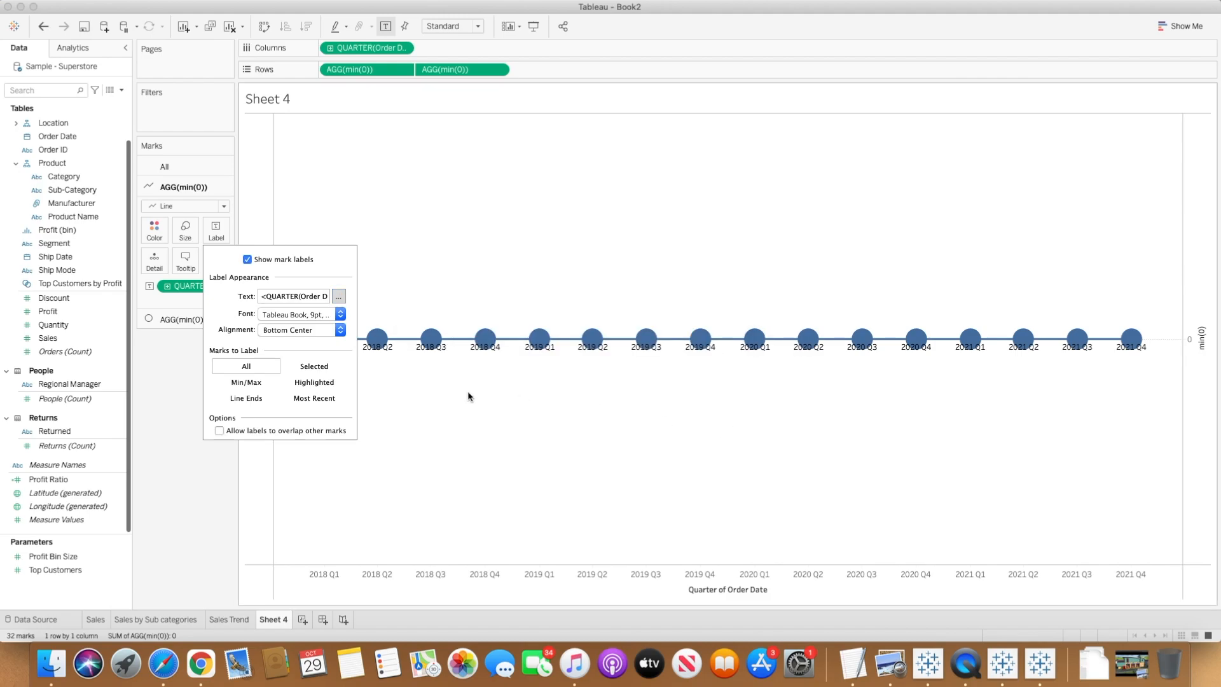
{"action": "left_click", "coordinate": [409, 422]}
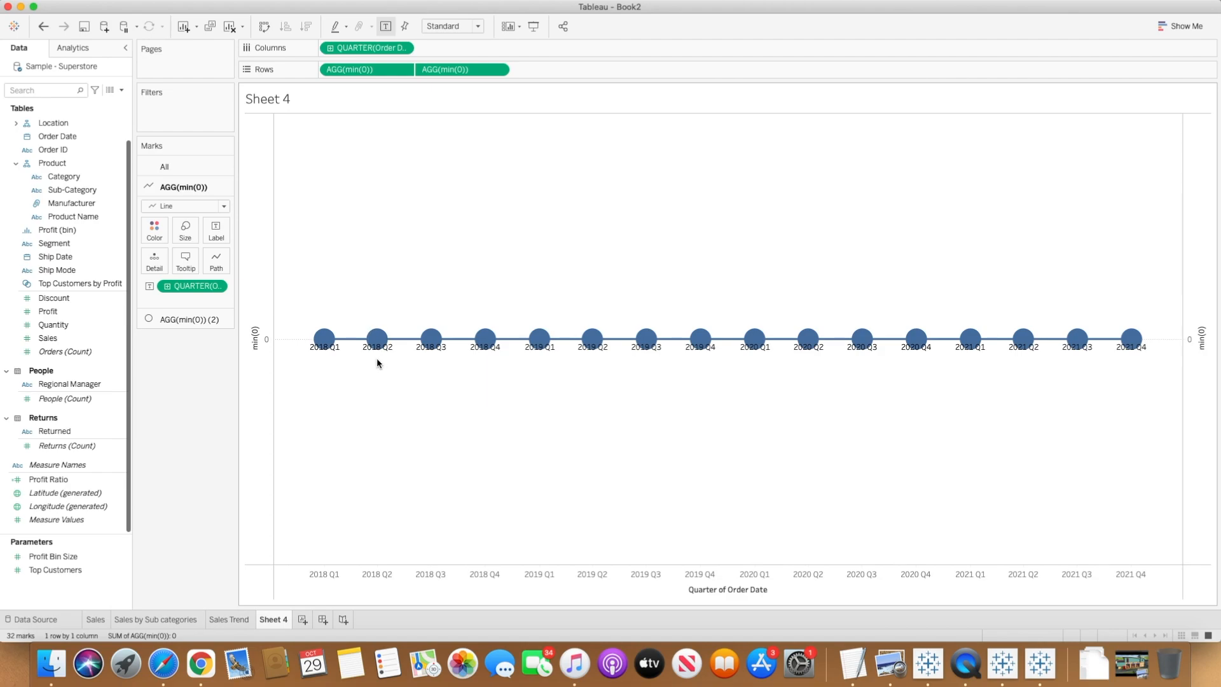
- Edit the label text with a blank line above the quarter field to place the labels clear below the circles
{"action": "left_click", "coordinate": [219, 234]}
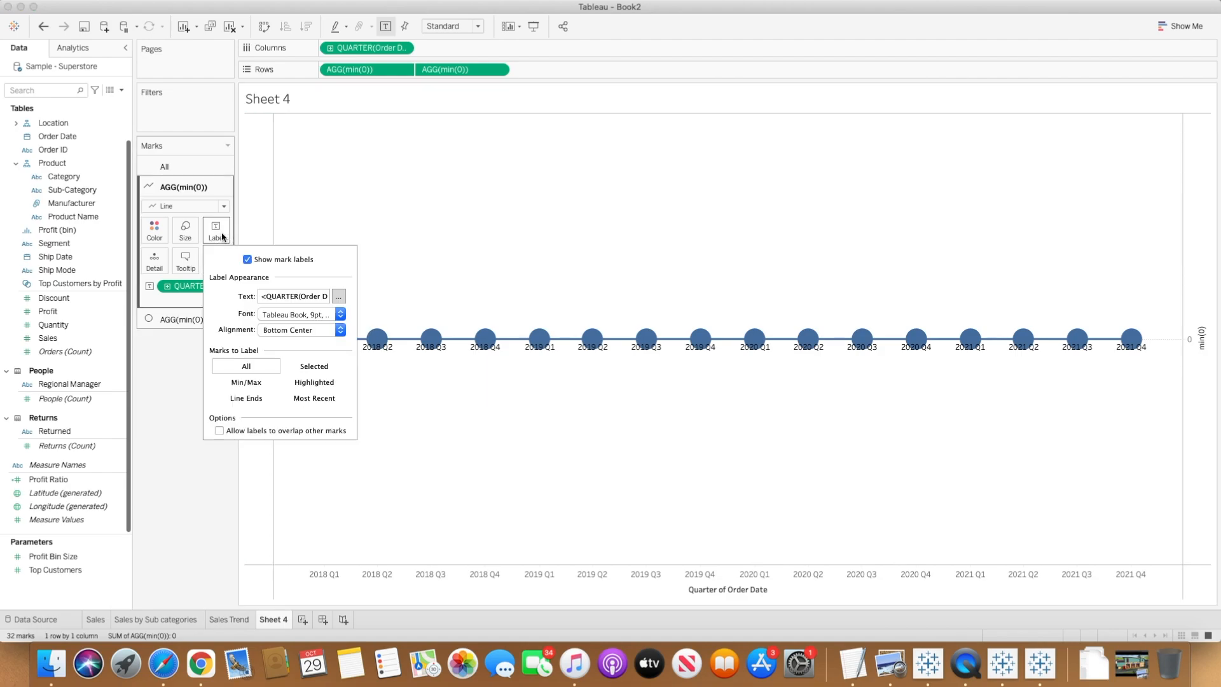
{"action": "left_click", "coordinate": [339, 297]}
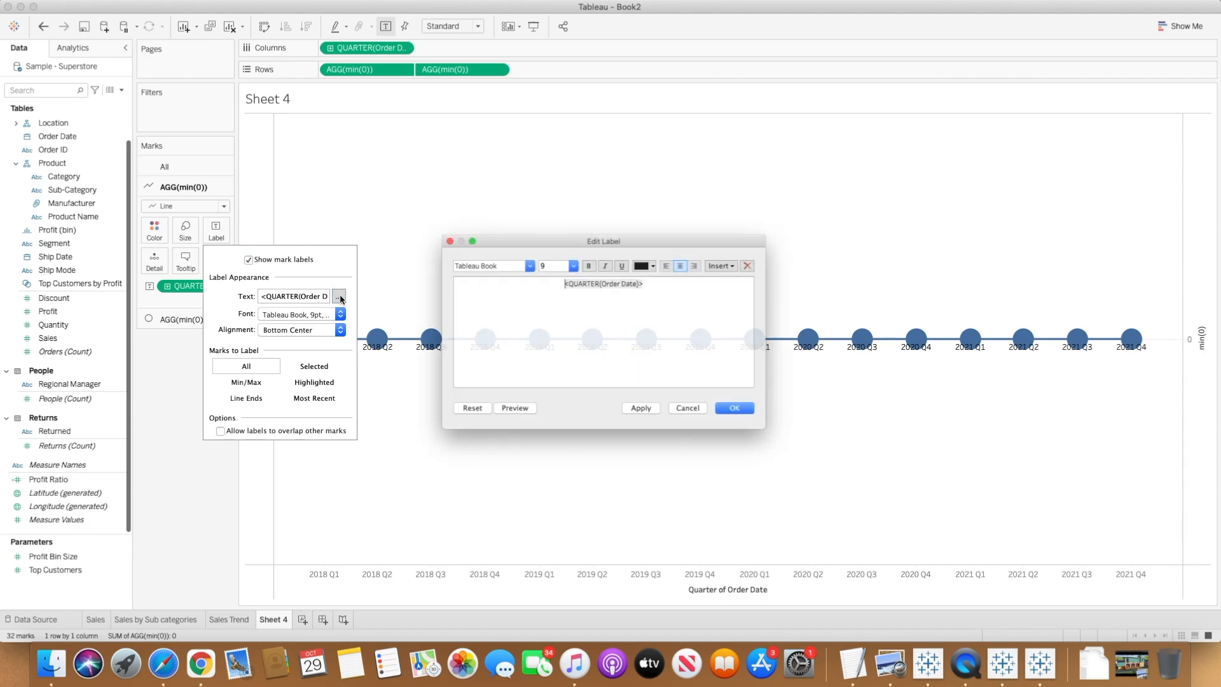
{"action": "left_click", "coordinate": [753, 419]}
{"action": "left_click", "coordinate": [599, 421]}
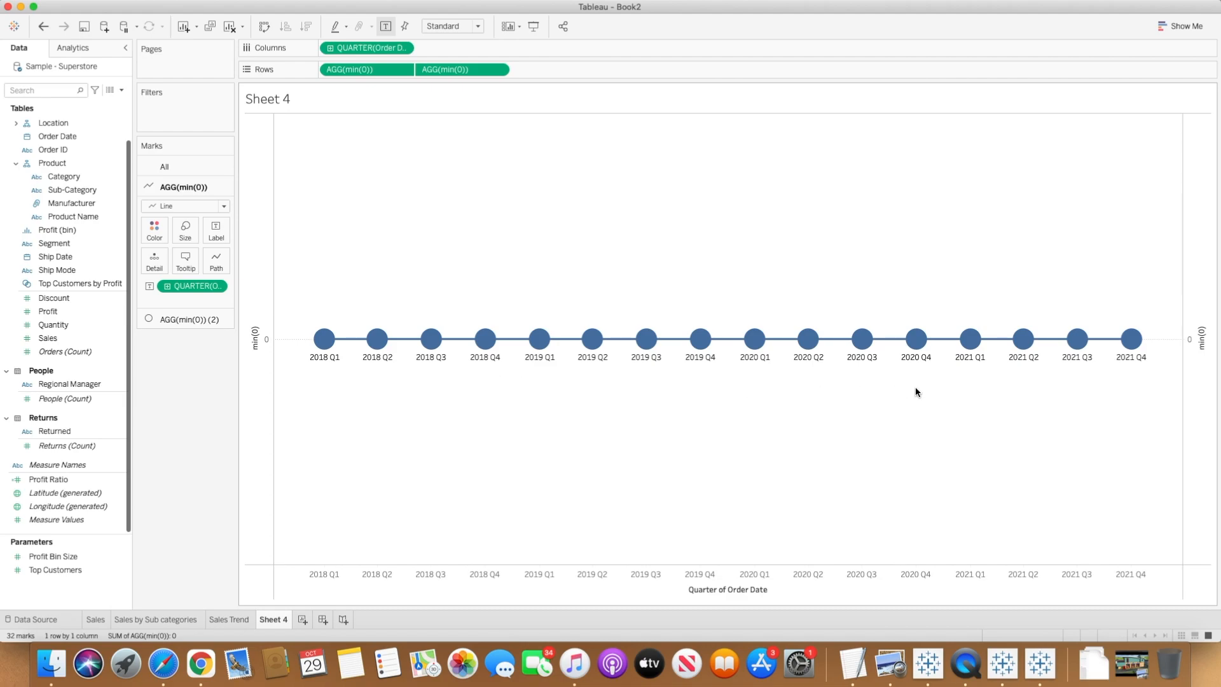
- Check the highlighting of single timeline circles by selecting 2019 Q4 and 2020 Q1, then clear the selection
{"action": "left_click", "coordinate": [700, 339]}
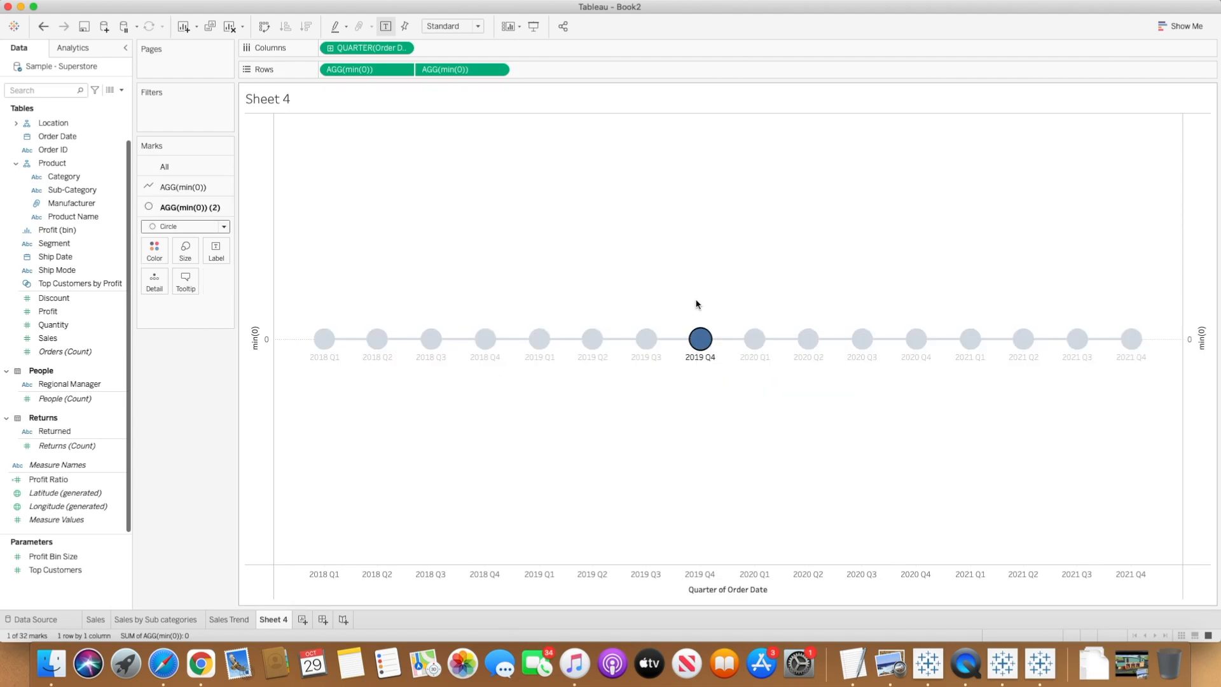
{"action": "left_click", "coordinate": [698, 307]}
{"action": "left_click", "coordinate": [754, 339]}
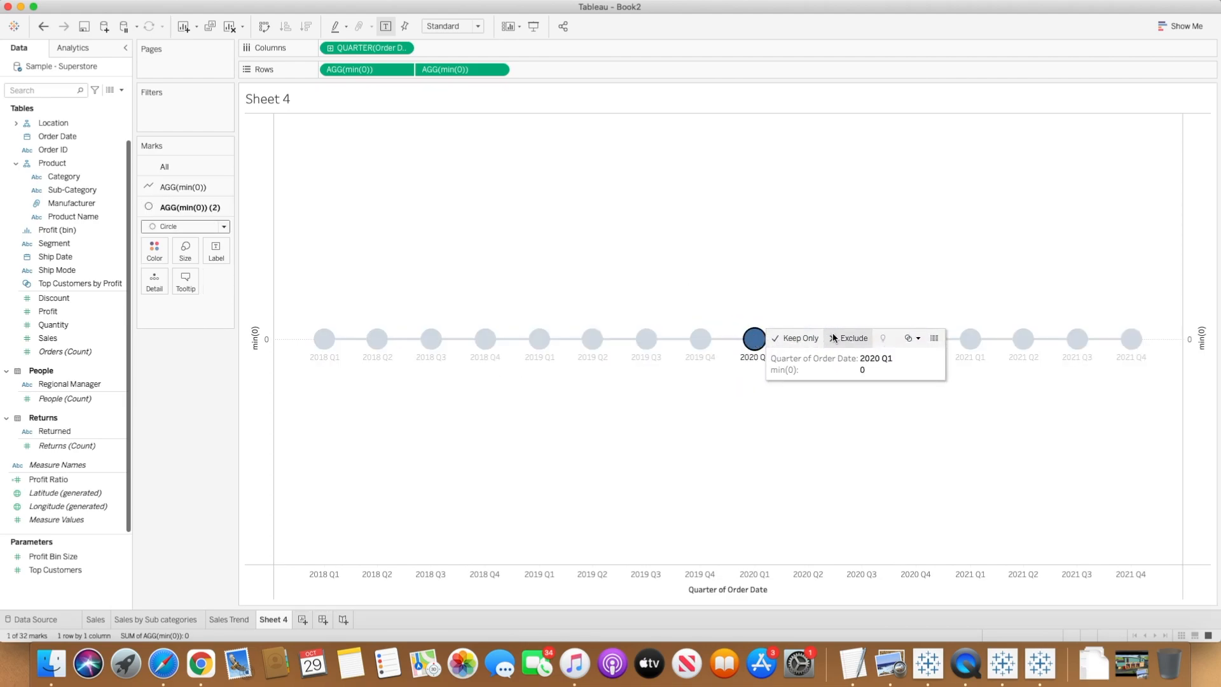
{"action": "left_click", "coordinate": [812, 300]}
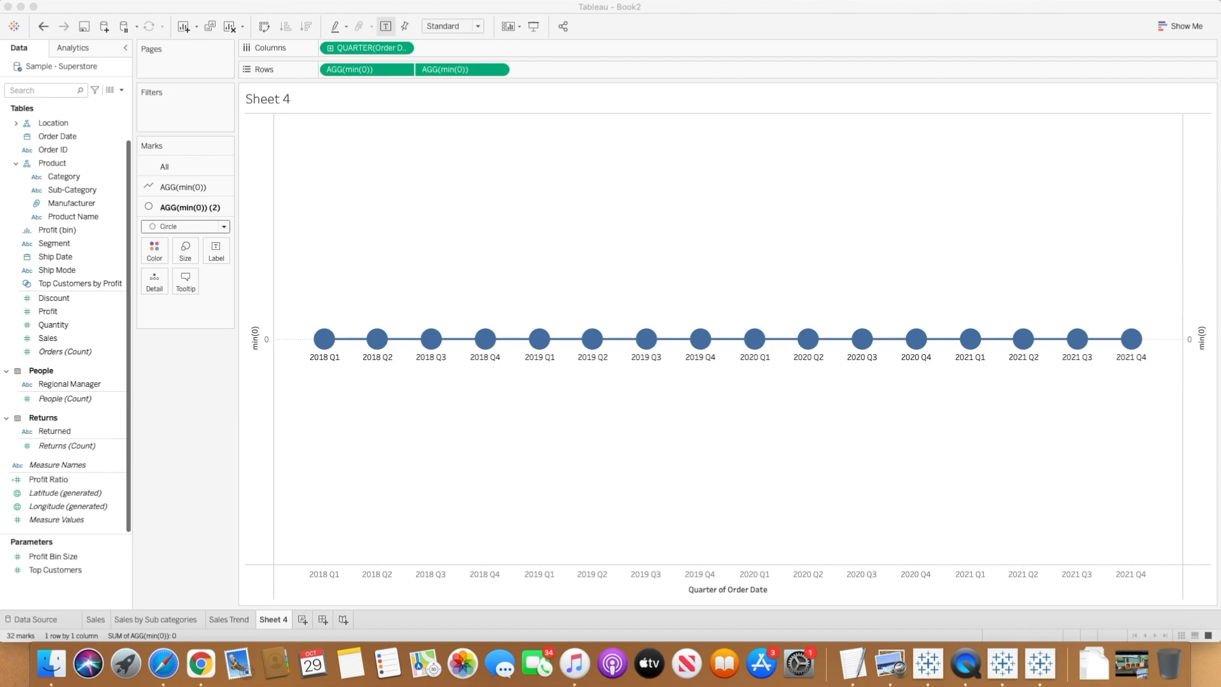
- Switch to the finished Interactive Dashboard in Book1 and examine its response to selecting 2021 Q2, 2021 Q1 and 2019 Q4
{"action": "left_click_drag", "start_coordinate": [1, 104], "coordinate": [609, 72]}
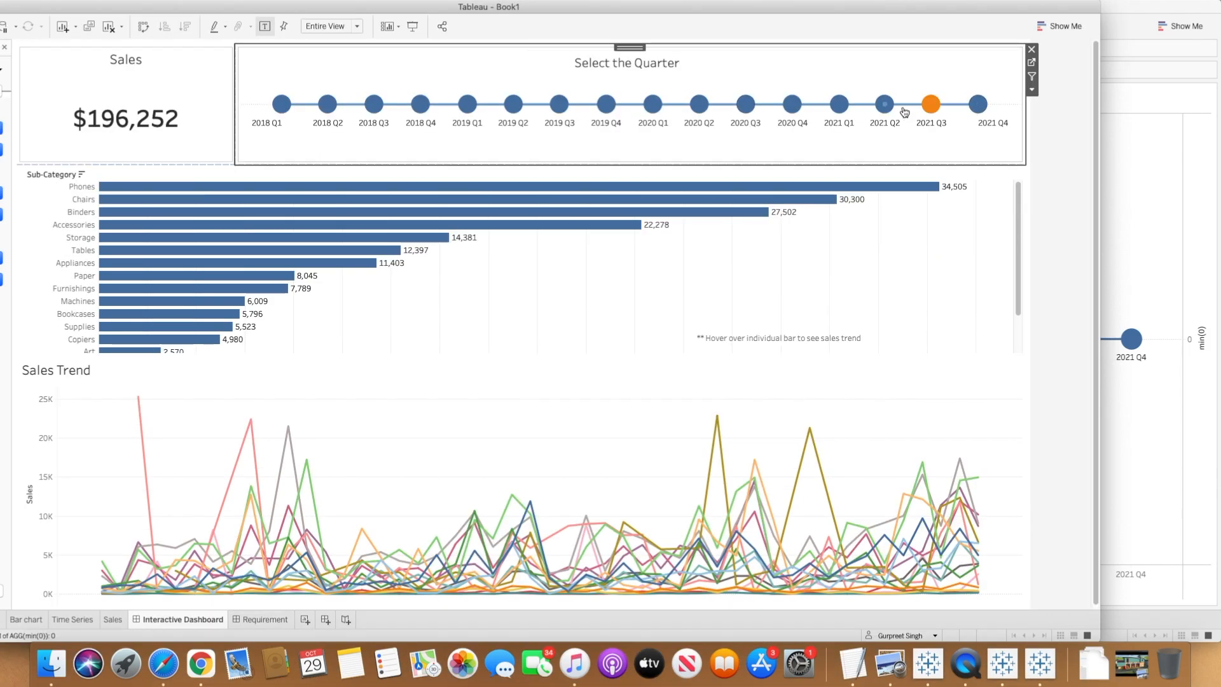
{"action": "left_click", "coordinate": [884, 104]}
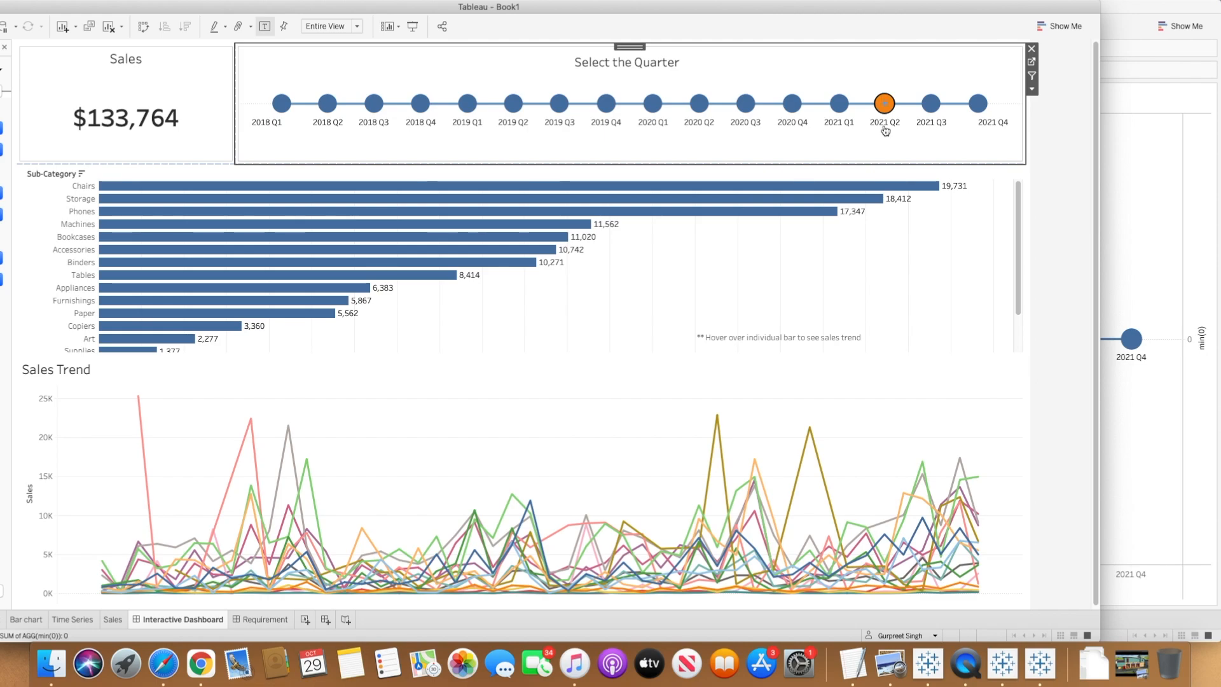
{"action": "left_click", "coordinate": [843, 108]}
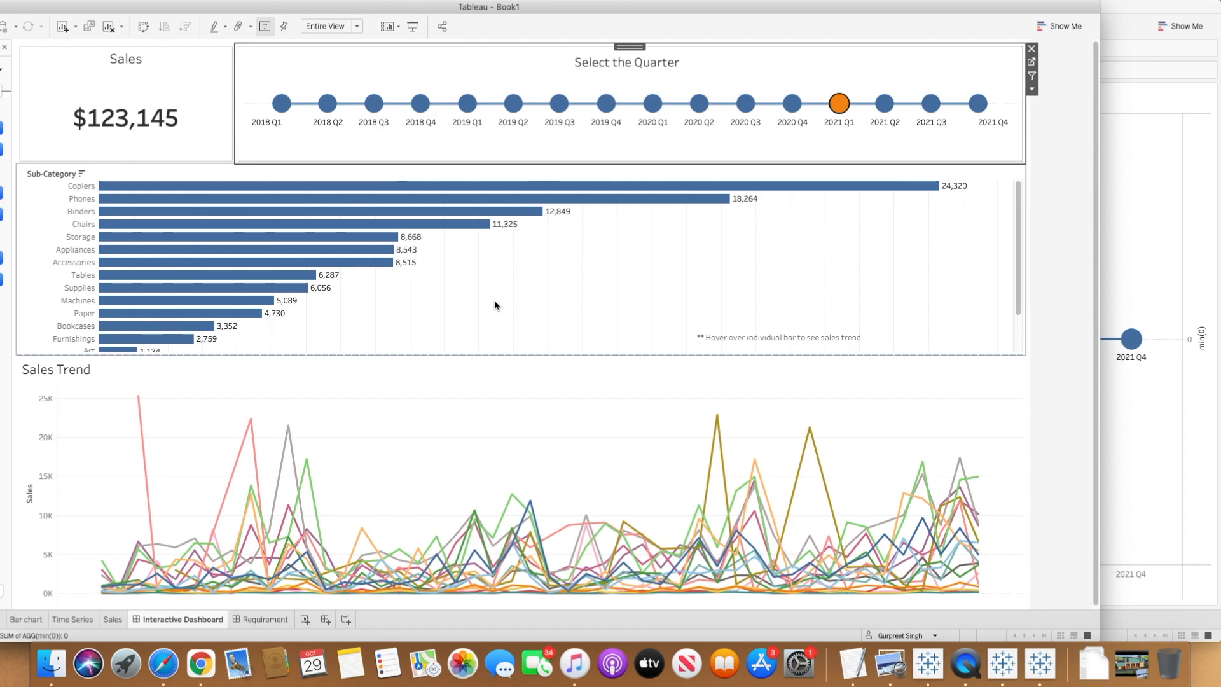
{"action": "left_click", "coordinate": [606, 107]}
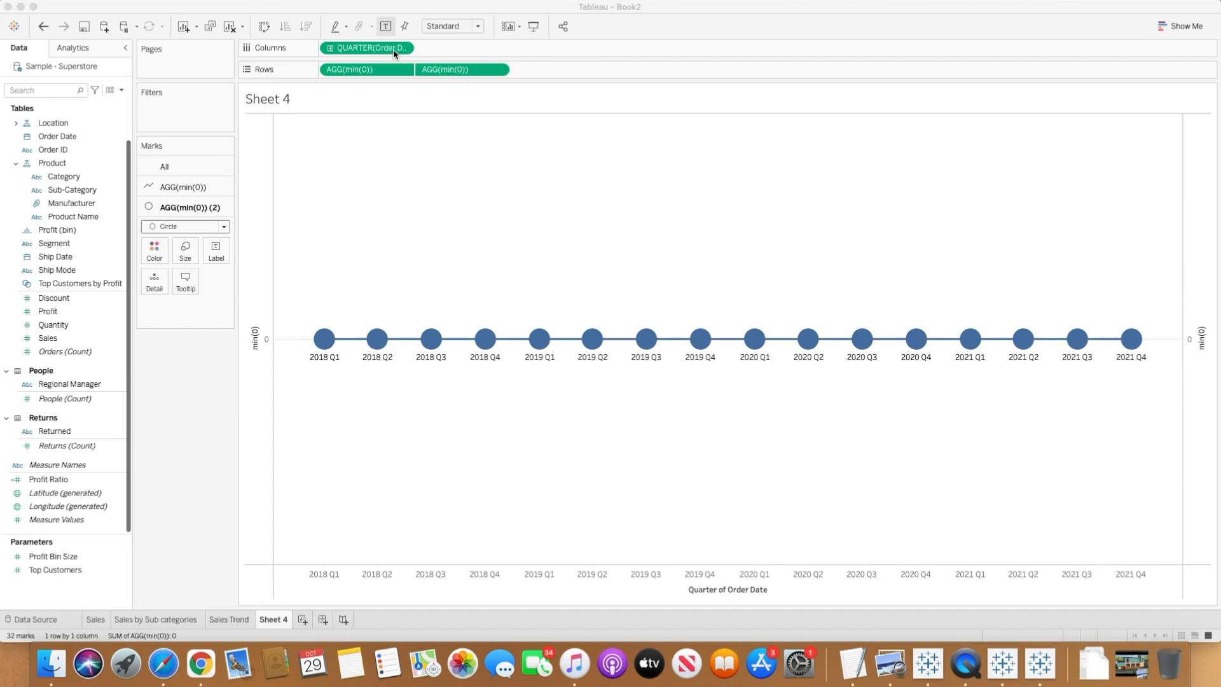
- Back in Book2, create a calculated field named Quarter with the formula DATETRUNC('quarter', [Order Date])
{"action": "left_click", "coordinate": [121, 89]}
{"action": "left_click", "coordinate": [117, 108]}
{"action": "type", "text": "Quarter"}
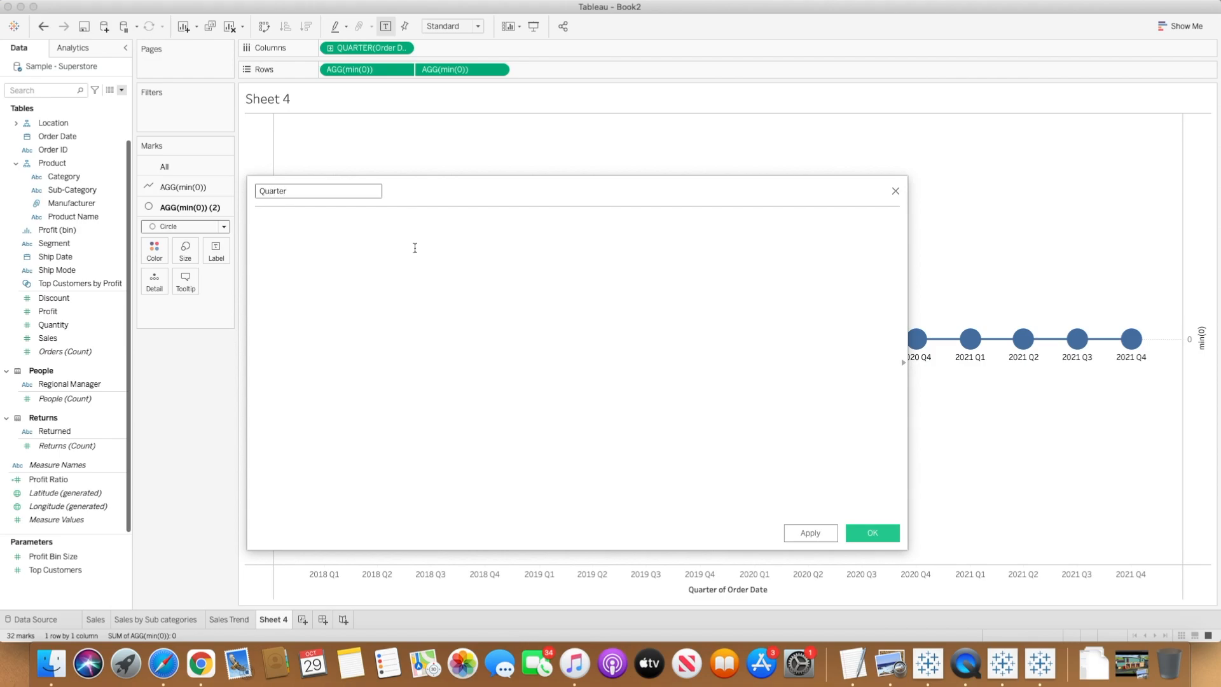
{"action": "left_click", "coordinate": [412, 252]}
{"action": "left_click", "coordinate": [375, 51]}
{"action": "left_click_drag", "start_coordinate": [375, 50], "coordinate": [346, 248]}
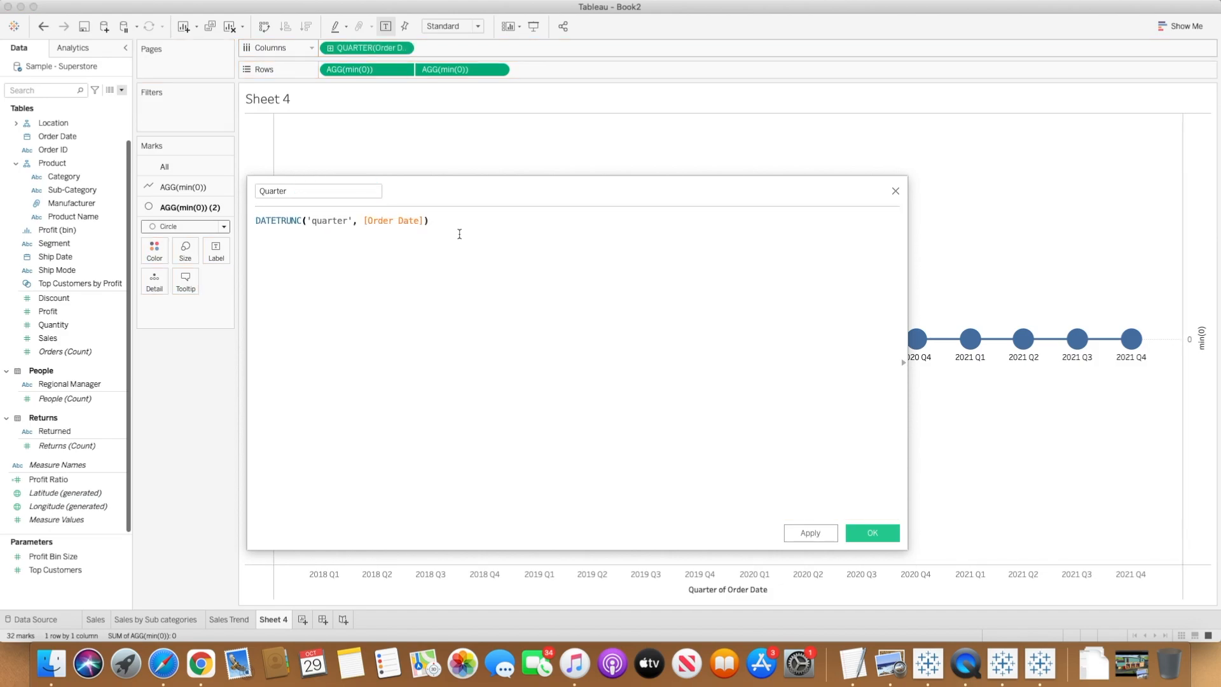
{"action": "left_click", "coordinate": [304, 227]}
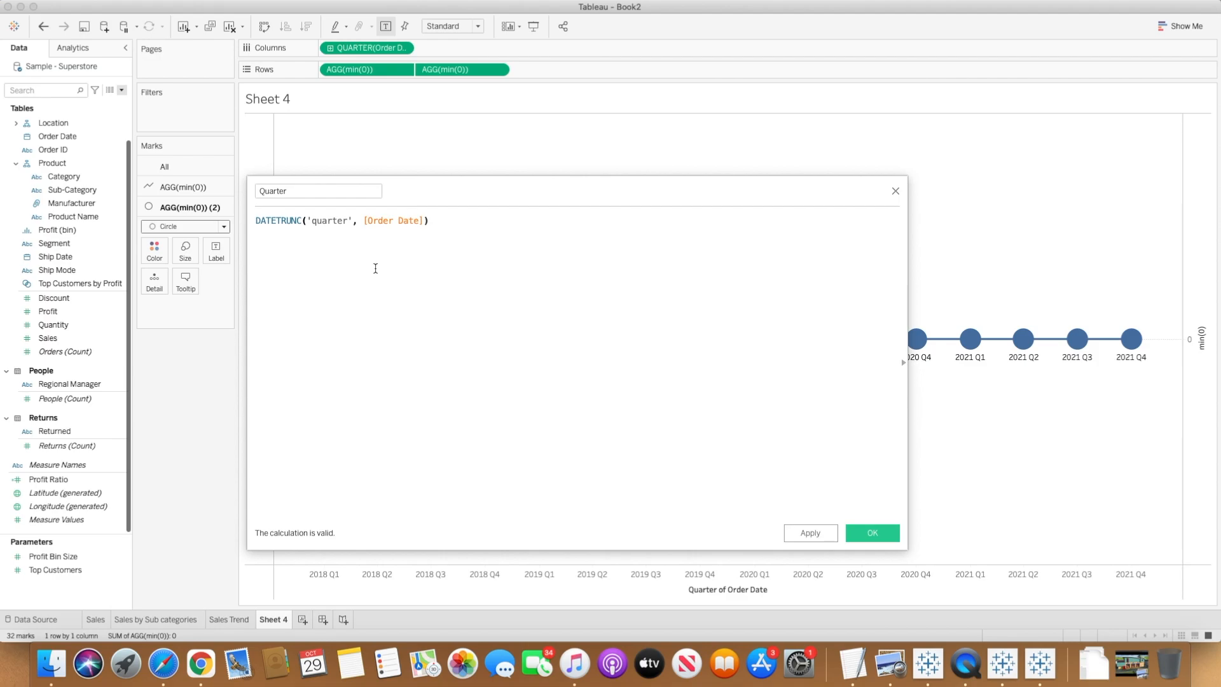
{"action": "left_click", "coordinate": [873, 533]}
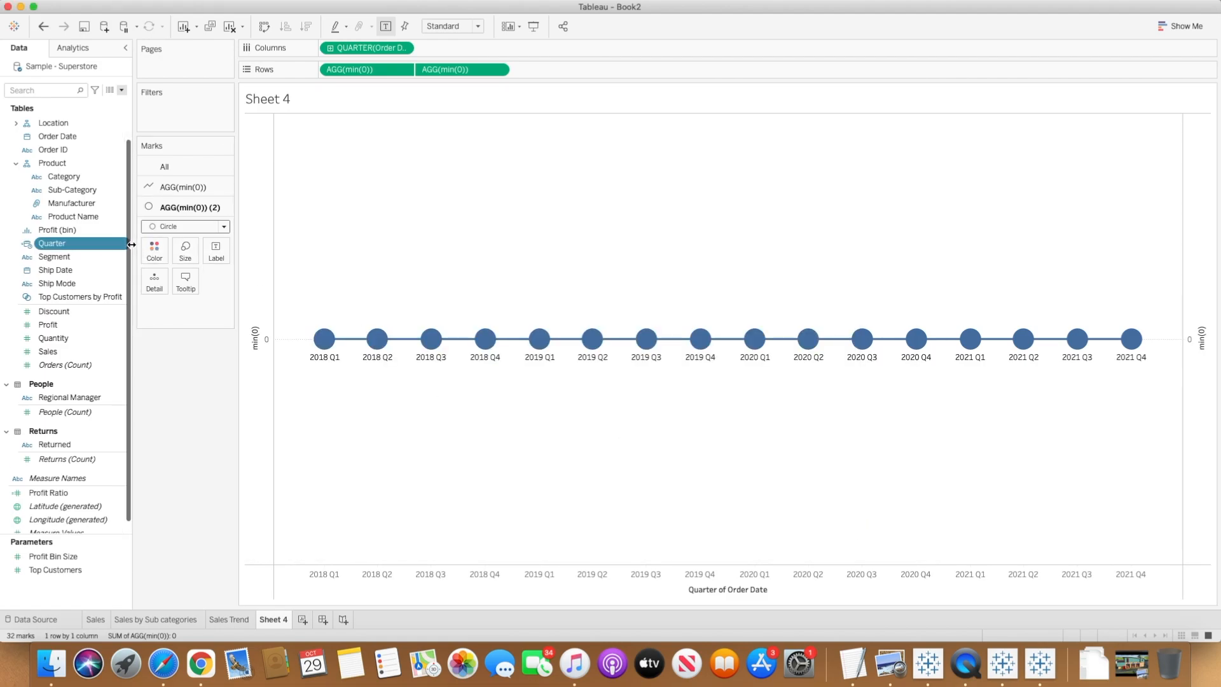
- Widen the data pane and create a list parameter from the Quarter field with the Date data type
{"action": "left_click_drag", "start_coordinate": [132, 247], "coordinate": [177, 244]}
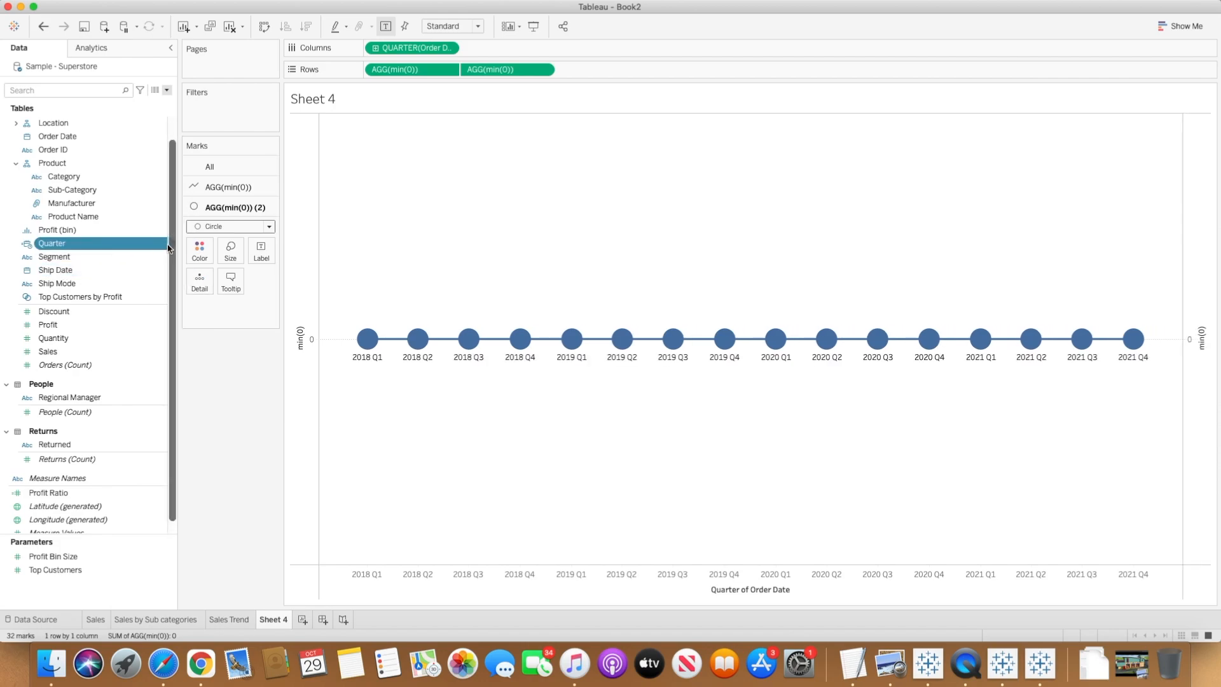
{"action": "right_click", "coordinate": [154, 248]}
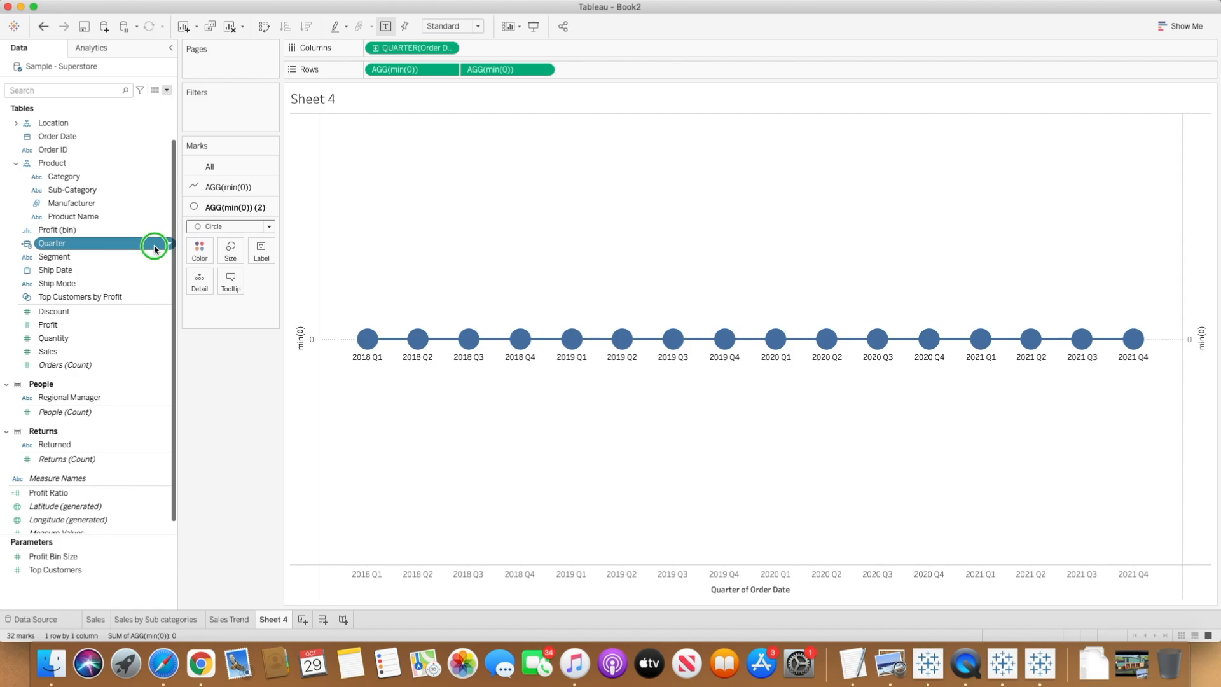
{"action": "mouse_move", "coordinate": [203, 387]}
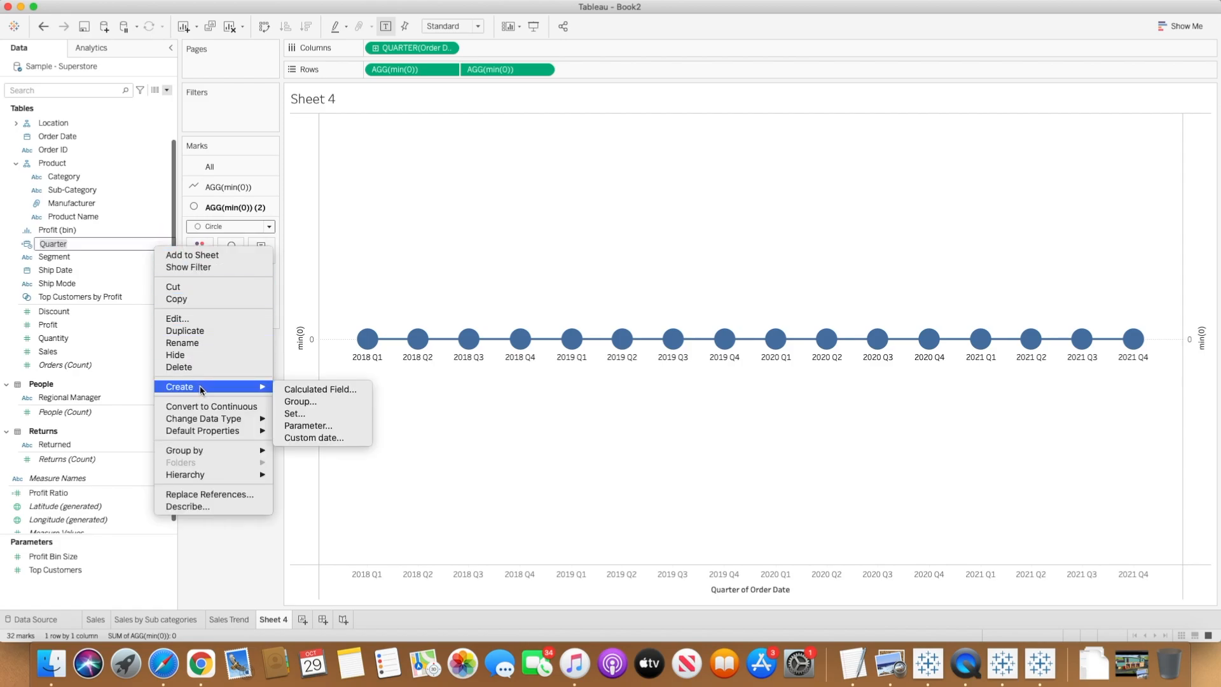
{"action": "left_click", "coordinate": [312, 430]}
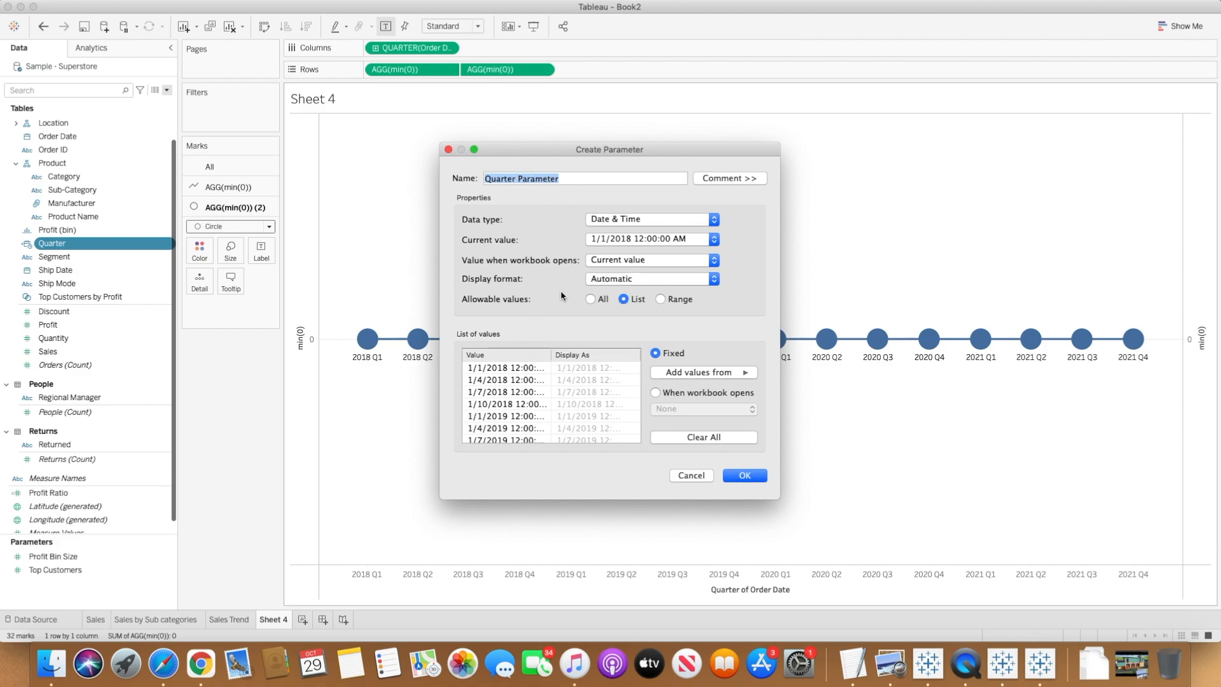
{"action": "left_click", "coordinate": [632, 222]}
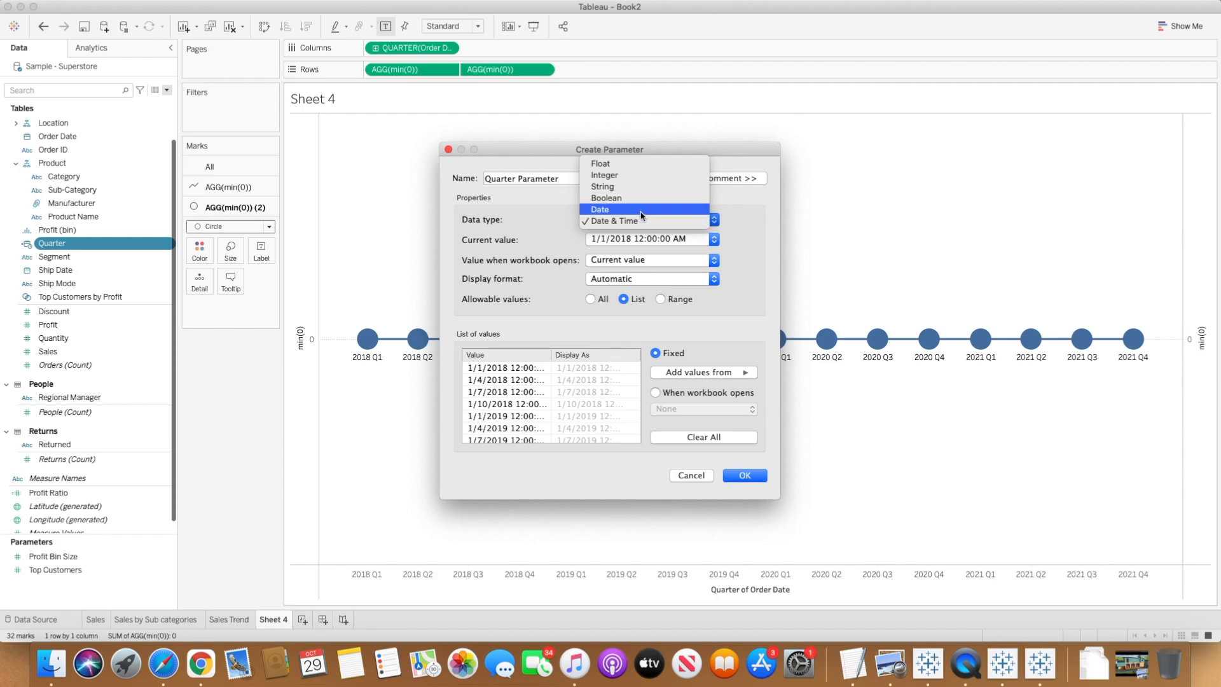
{"action": "left_click", "coordinate": [642, 211]}
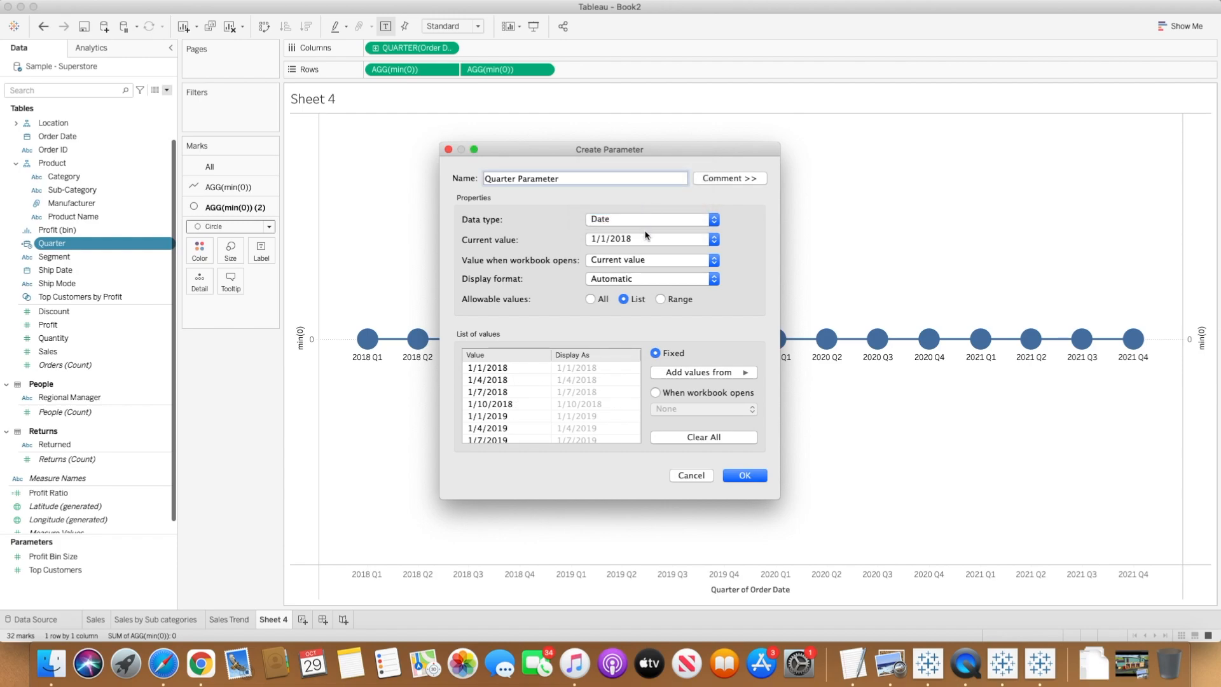
{"action": "mouse_move", "coordinate": [583, 386]}
{"action": "left_click", "coordinate": [745, 475]}
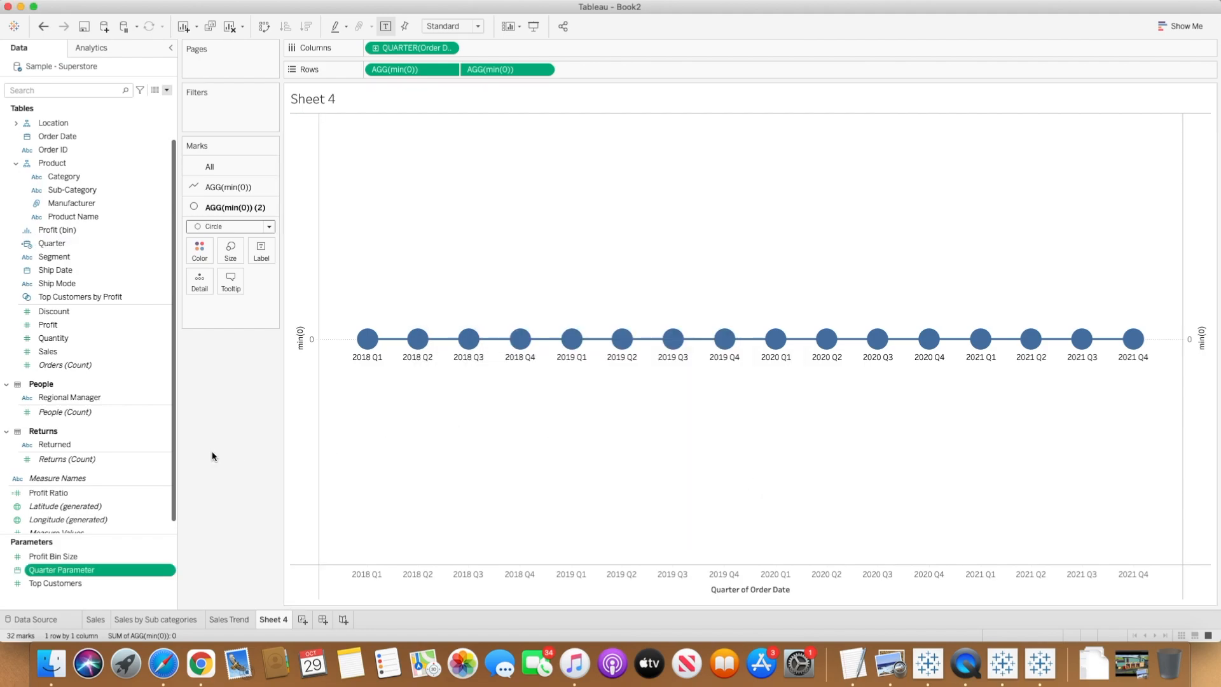
- Create a calculated field named Quarter Colour selection with the formula [Quarter] = [Quarter Parameter]
{"action": "left_click", "coordinate": [166, 90]}
{"action": "left_click", "coordinate": [151, 103]}
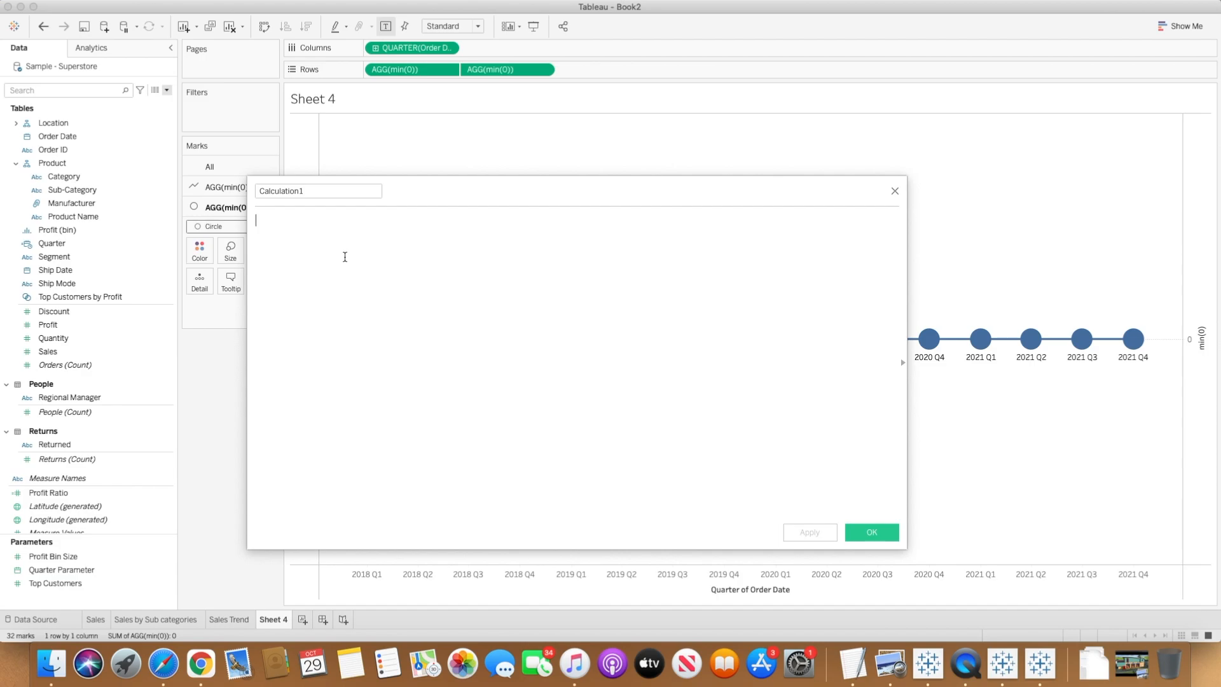
{"action": "type", "text": "quart"}
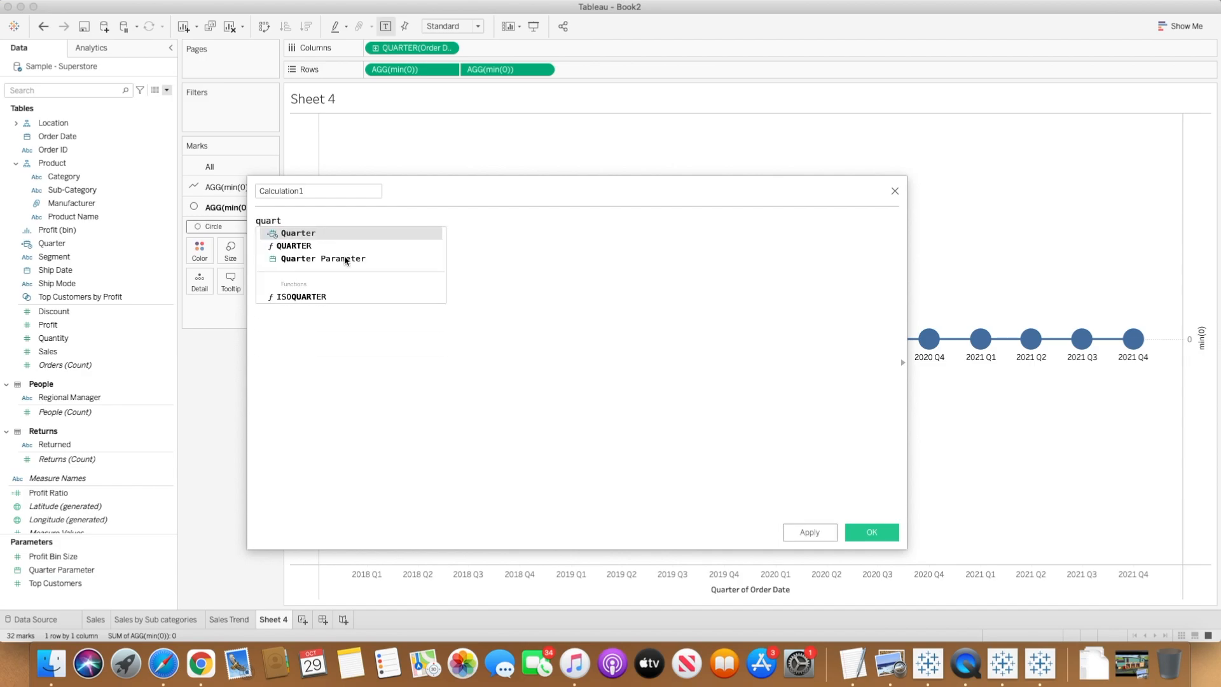
{"action": "double_click", "coordinate": [312, 234]}
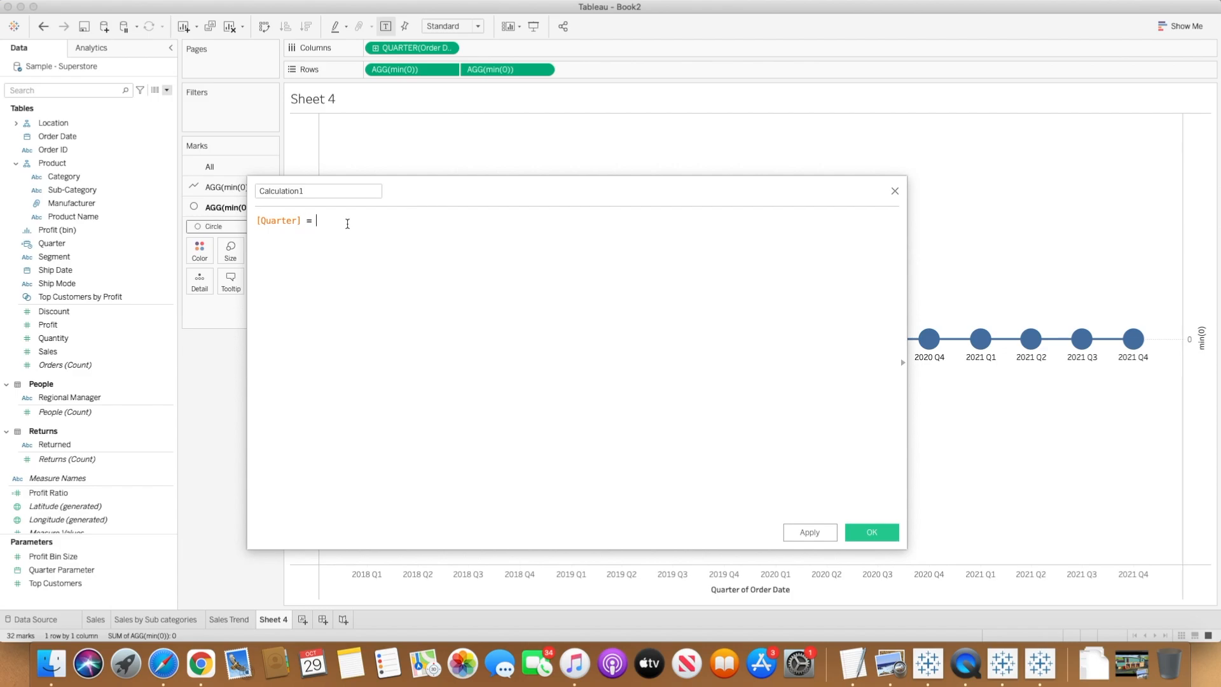
{"action": "type", "text": "quar"}
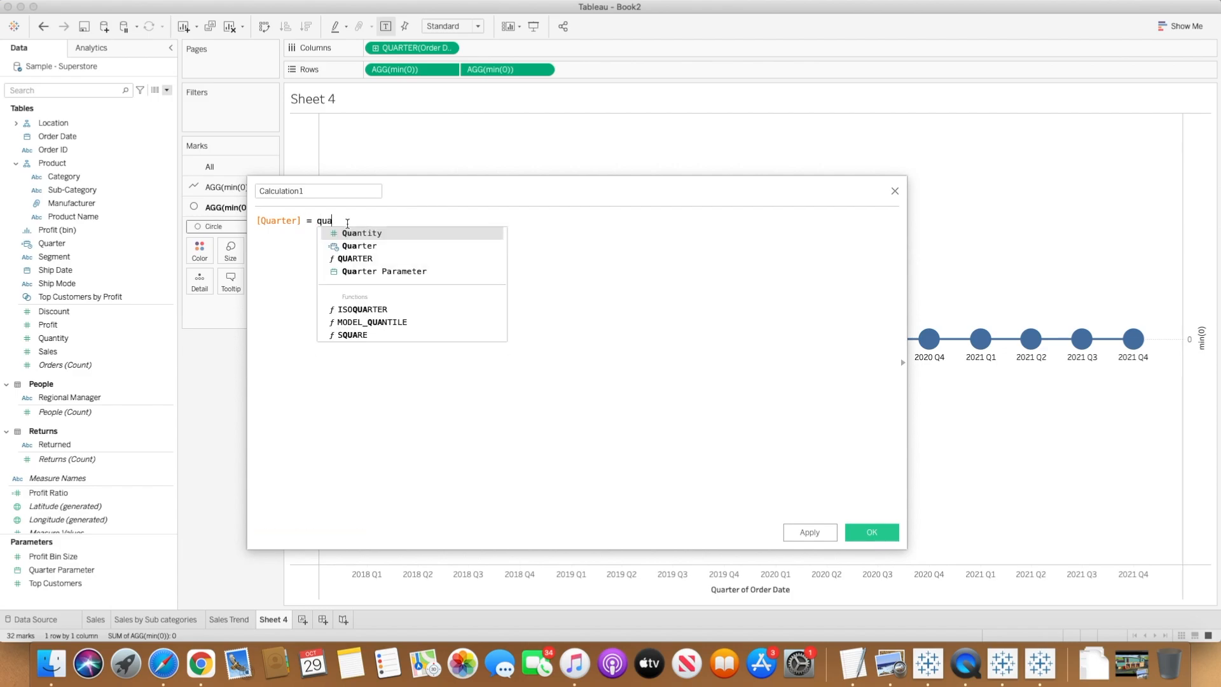
{"action": "double_click", "coordinate": [368, 270]}
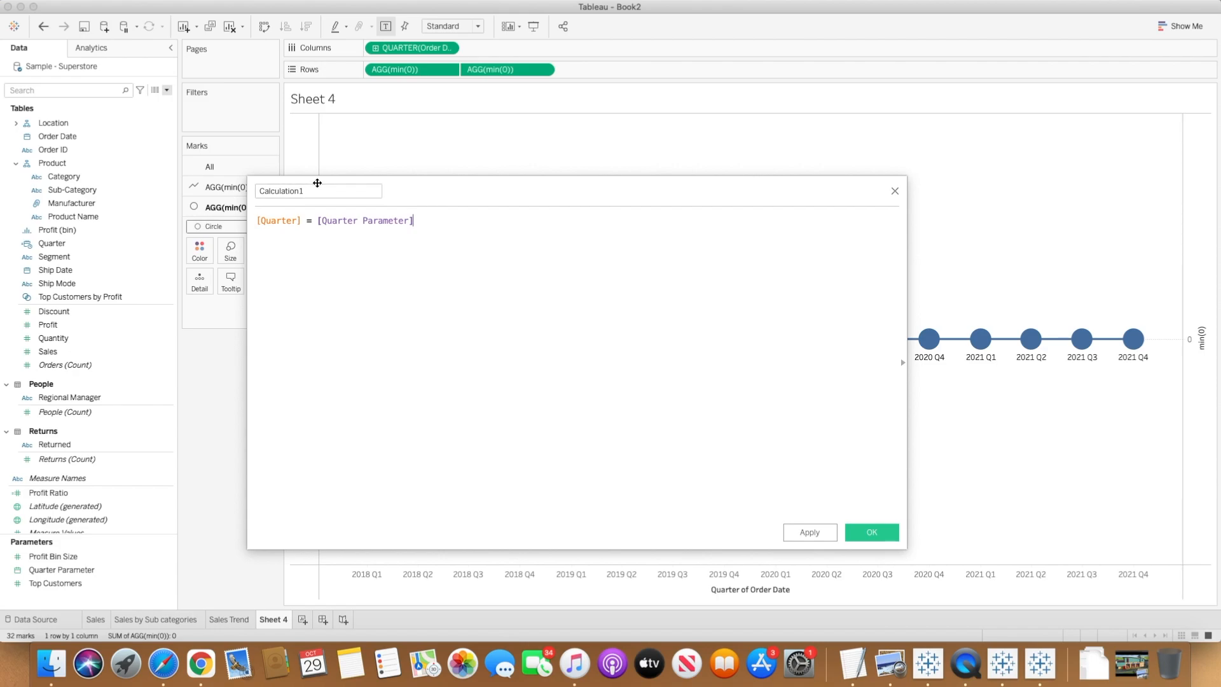
{"action": "left_click_drag", "start_coordinate": [304, 191], "coordinate": [252, 188]}
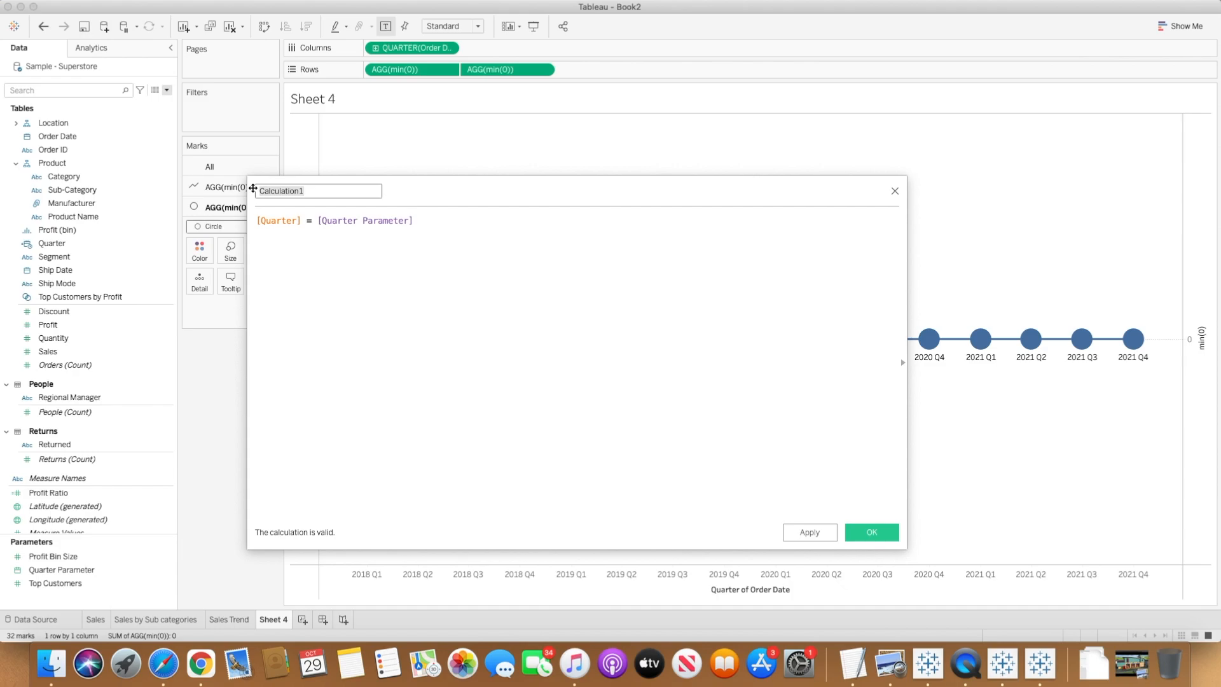
{"action": "type", "text": "Quarter Colour selection"}
{"action": "left_click", "coordinate": [868, 532]}
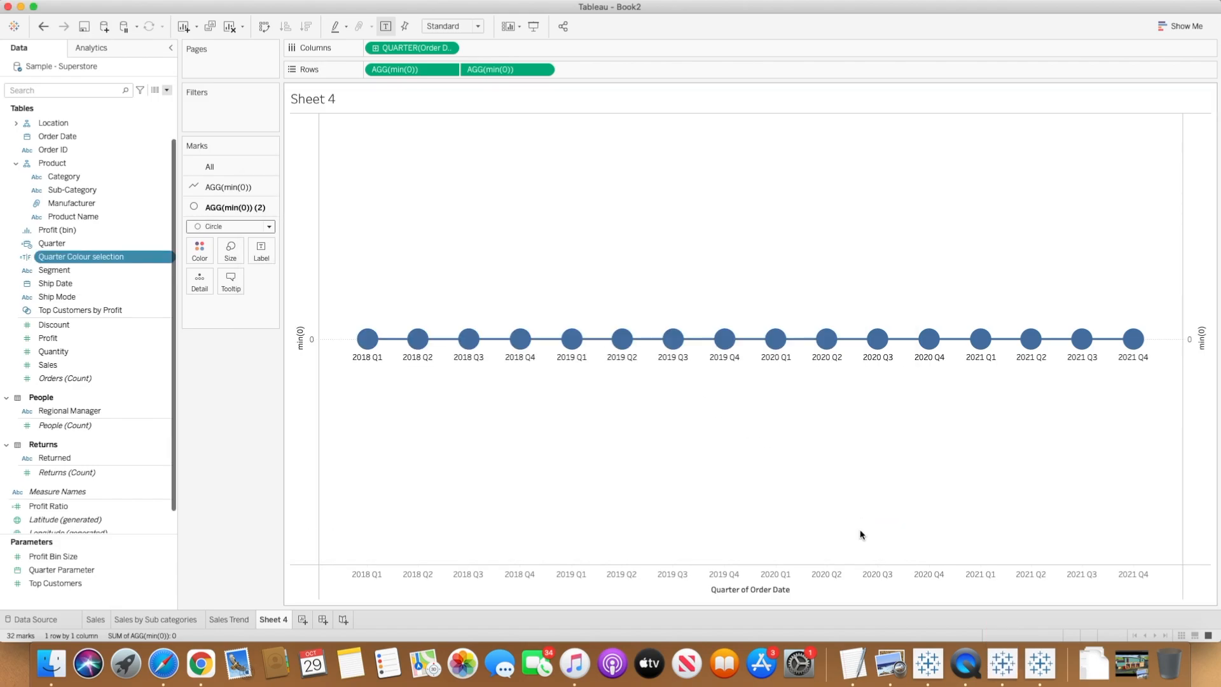
- Show the Quarter Parameter control on the sheet and colour the timeline circles by Quarter Colour selection
{"action": "right_click", "coordinate": [85, 573]}
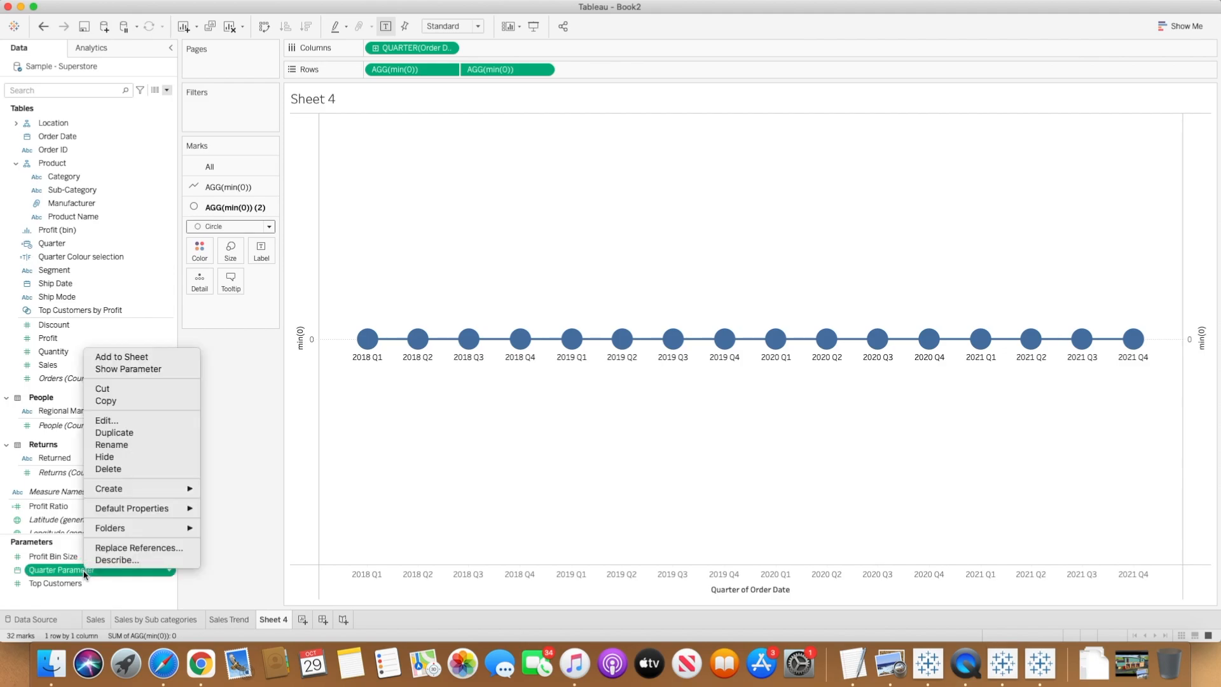
{"action": "left_click", "coordinate": [130, 370]}
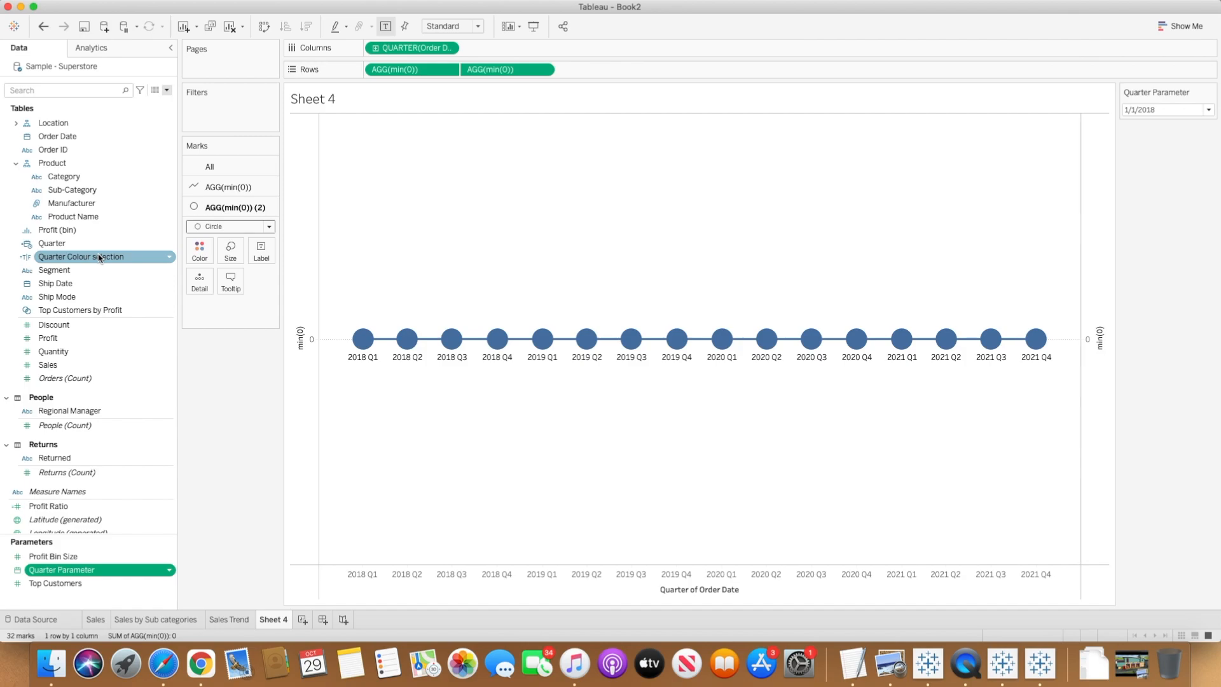
{"action": "left_click_drag", "start_coordinate": [102, 257], "coordinate": [199, 254]}
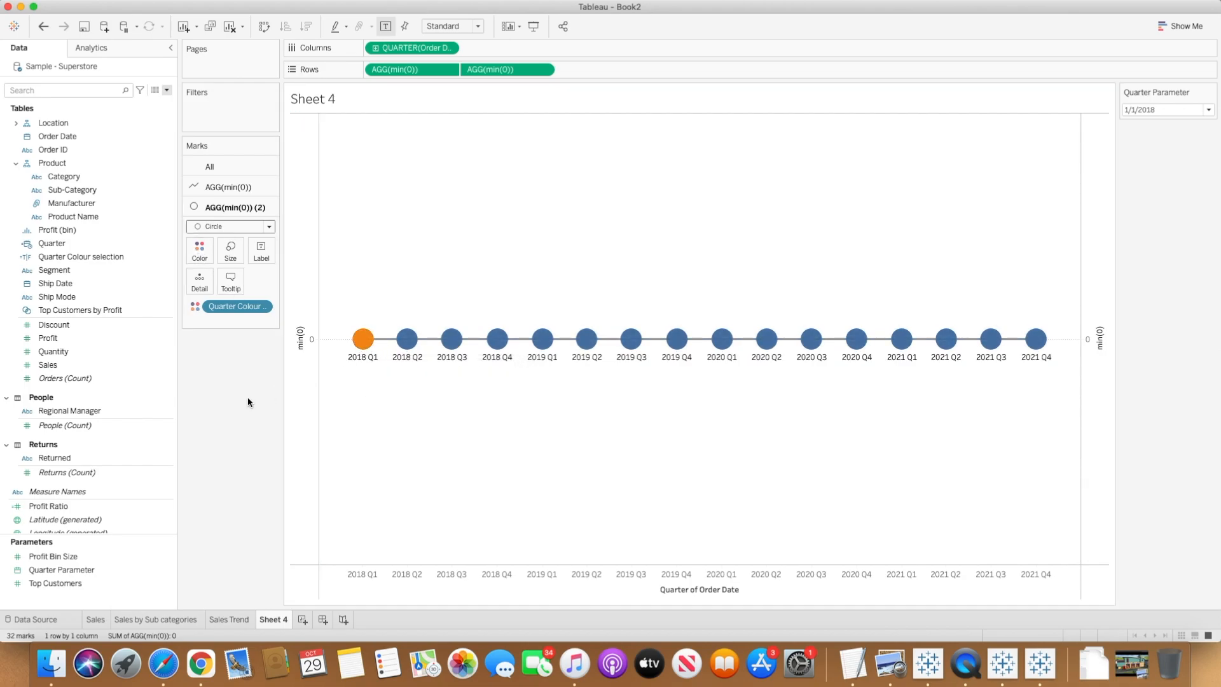
- Test the circle highlighting by setting Quarter Parameter to 1/10/2018, 1/1/2020 and finally 1/7/2020
{"action": "left_click", "coordinate": [1176, 110]}
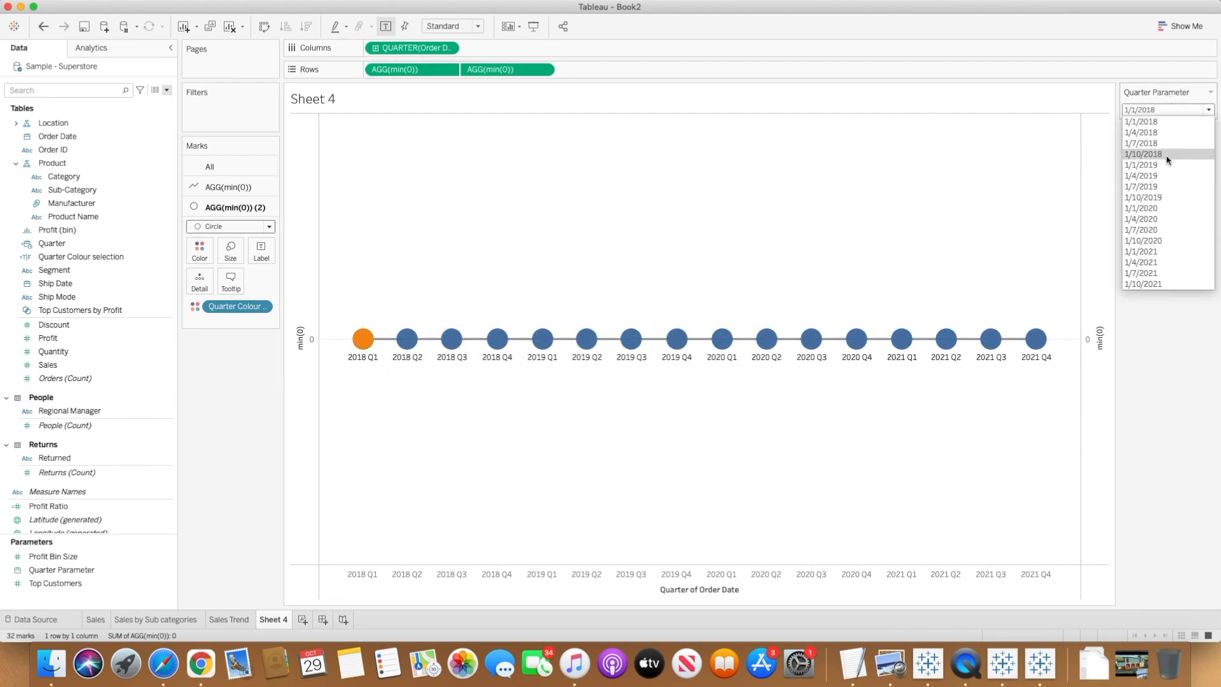
{"action": "left_click", "coordinate": [1168, 155]}
{"action": "left_click", "coordinate": [1185, 111]}
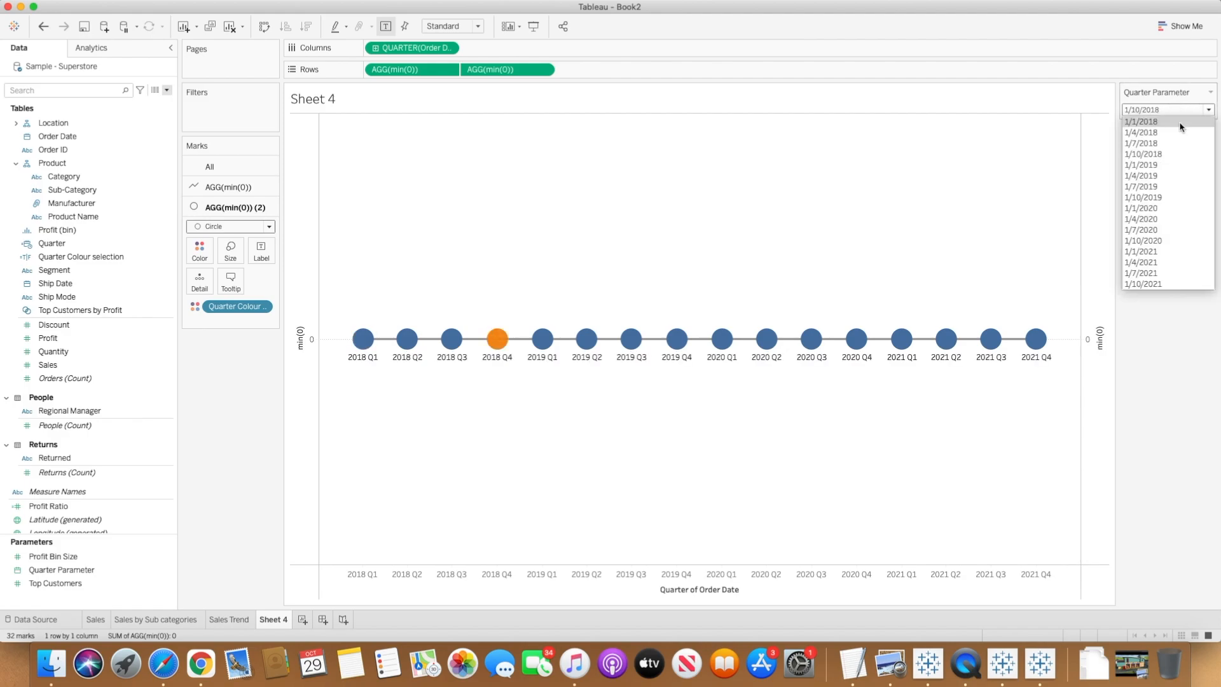
{"action": "left_click", "coordinate": [1172, 209]}
{"action": "left_click", "coordinate": [1185, 112]}
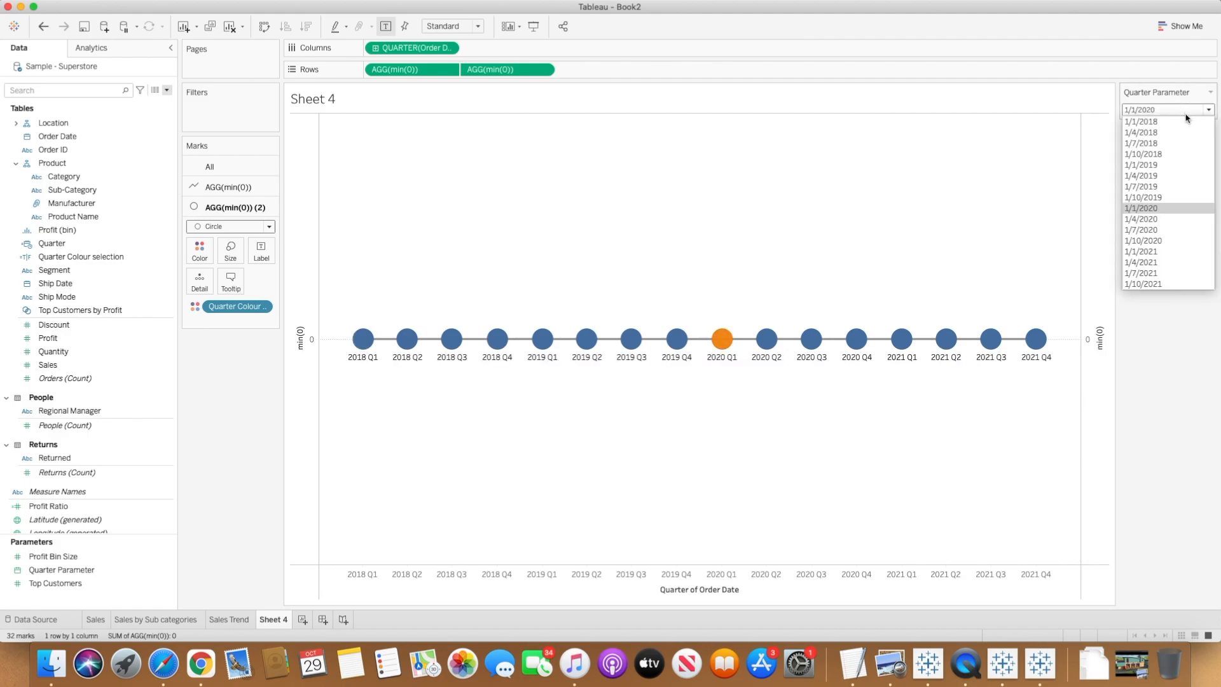
{"action": "left_click", "coordinate": [1173, 230]}
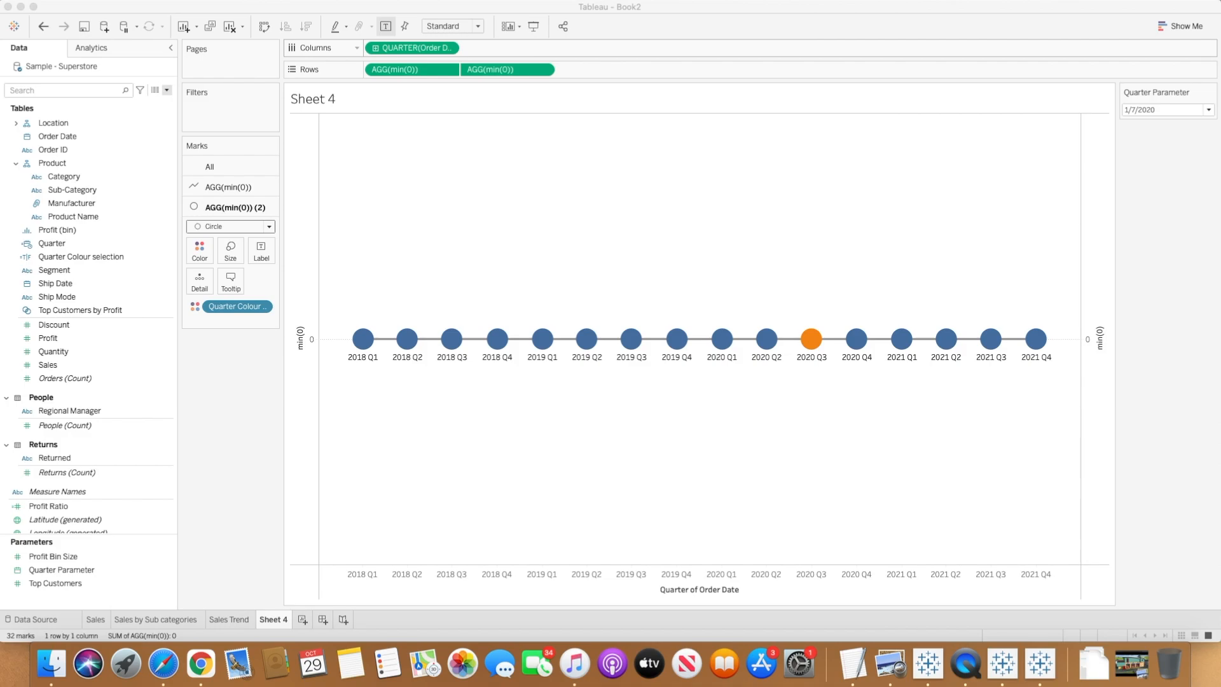
- Switch to the finished Interactive Dashboard in Book1 and examine its response to selecting 2020 Q1 and 2020 Q2
{"action": "left_click_drag", "start_coordinate": [12, 685], "coordinate": [596, 7]}
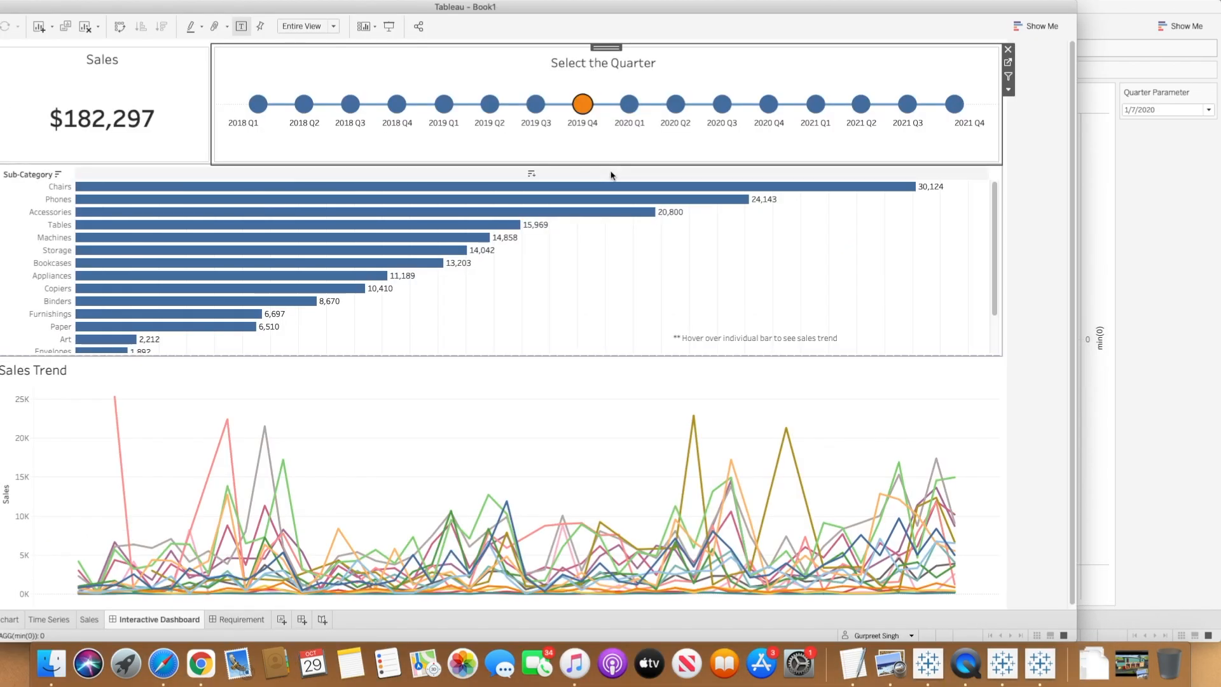
{"action": "left_click", "coordinate": [628, 104]}
{"action": "left_click", "coordinate": [675, 105]}
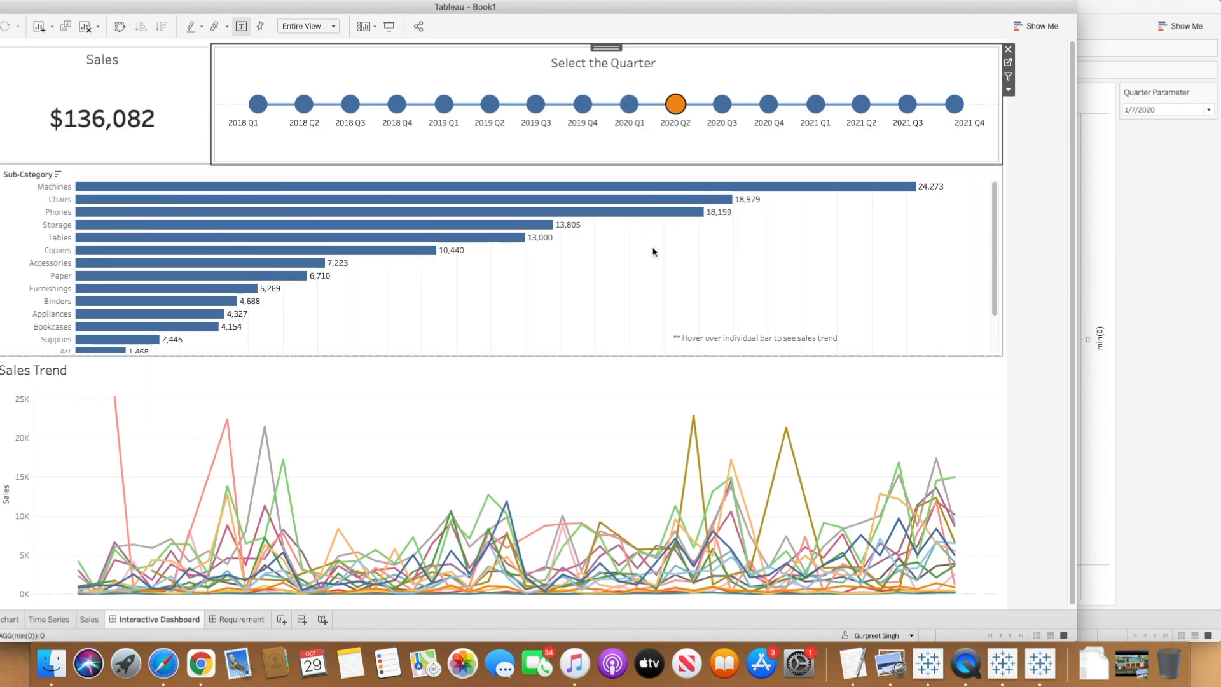
- Show the Quarter Parameter control on the Book1 dashboard from the Select the Quarter view
{"action": "left_click", "coordinate": [1010, 91]}
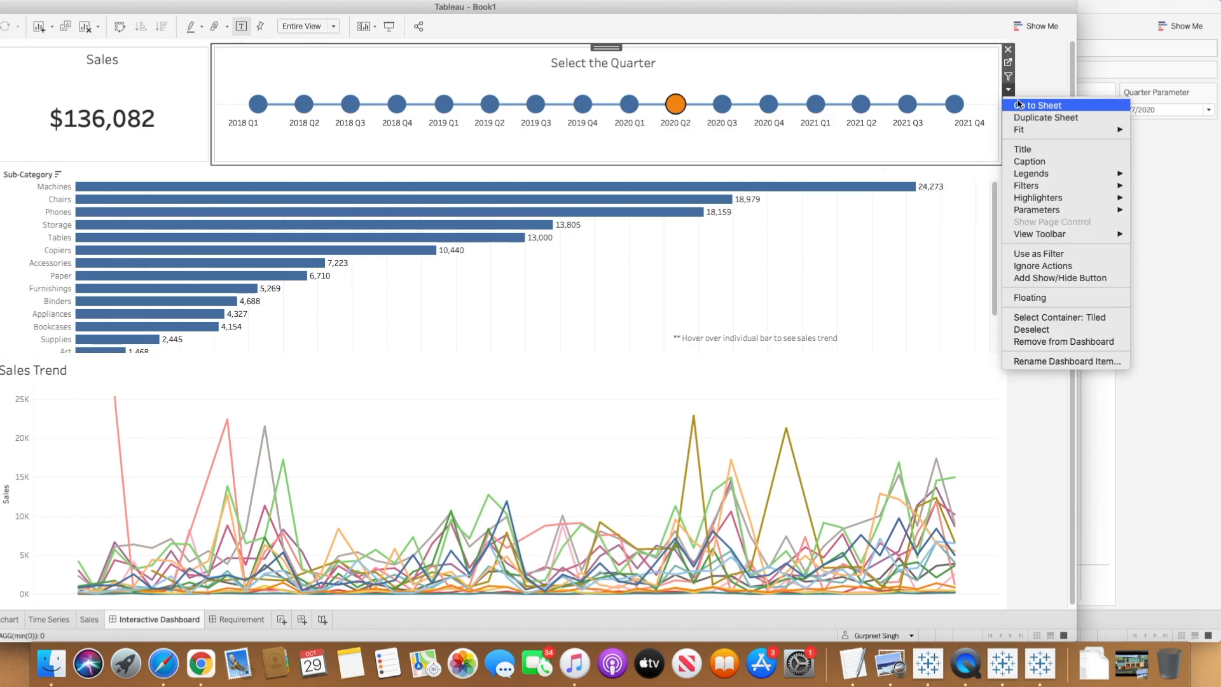
{"action": "mouse_move", "coordinate": [1048, 210]}
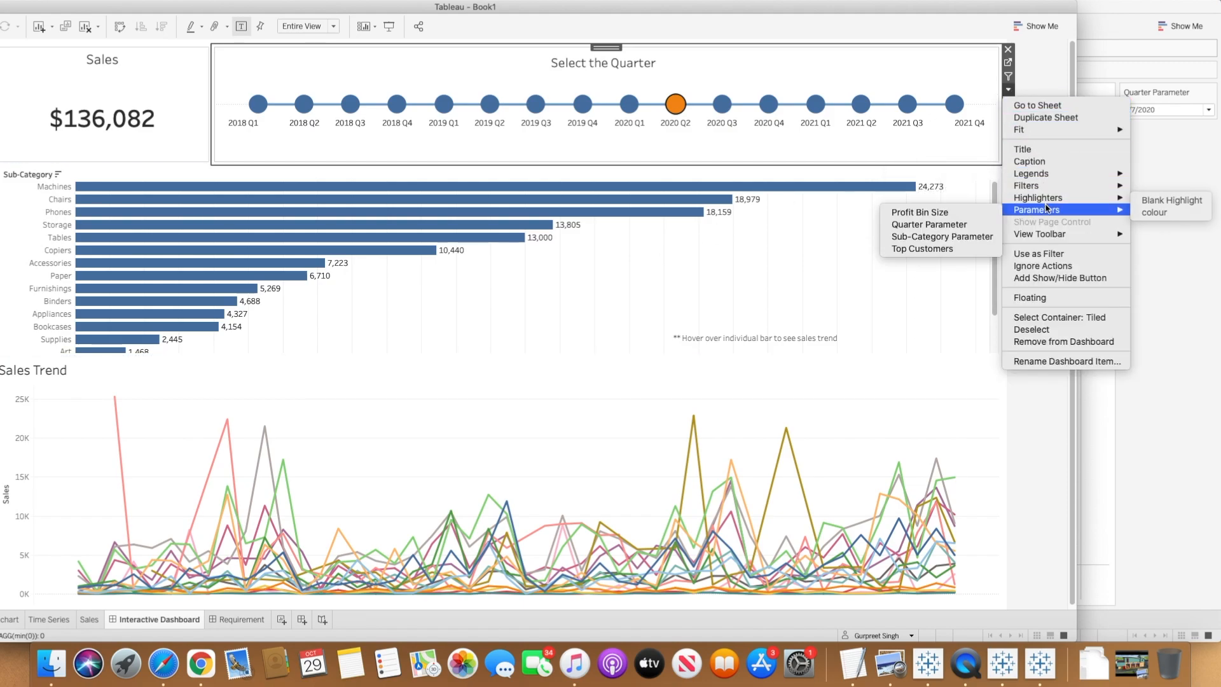
{"action": "left_click", "coordinate": [965, 225]}
- Try 1/1/2019, 1/10/2019 and 1/4/2020 in the dashboard's Quarter Parameter control and remove the control again
{"action": "left_click", "coordinate": [971, 67]}
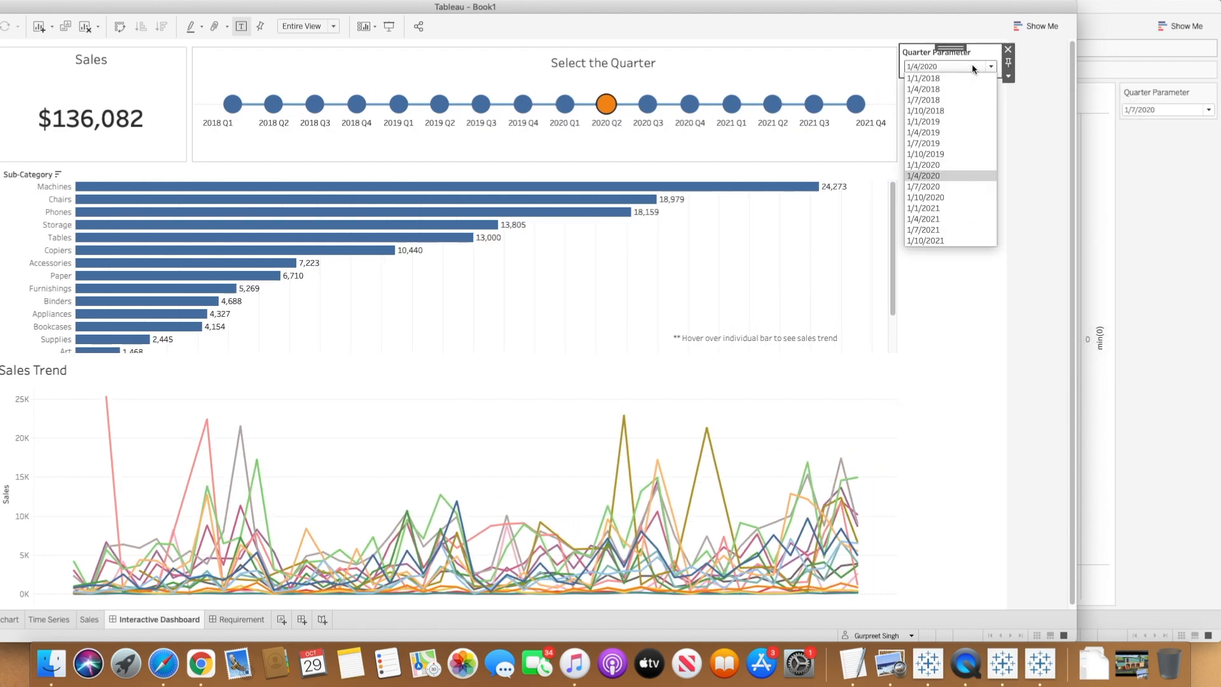
{"action": "left_click", "coordinate": [952, 120]}
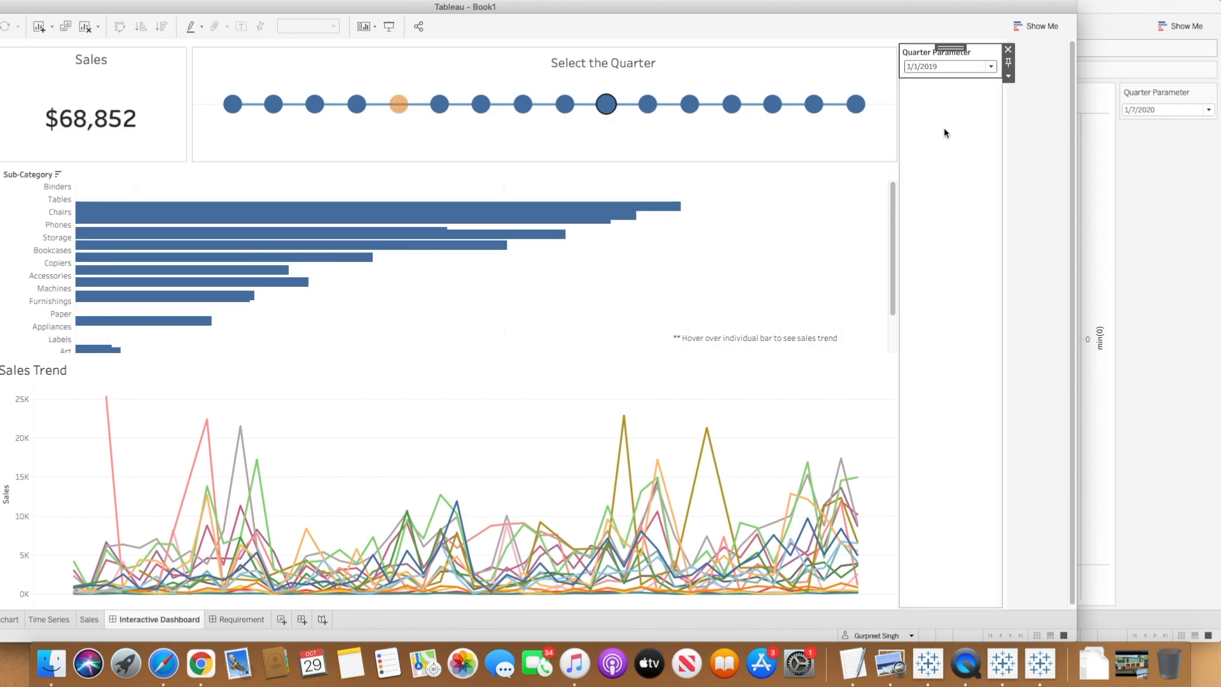
{"action": "left_click", "coordinate": [960, 68]}
{"action": "left_click", "coordinate": [946, 155]}
{"action": "left_click", "coordinate": [969, 70]}
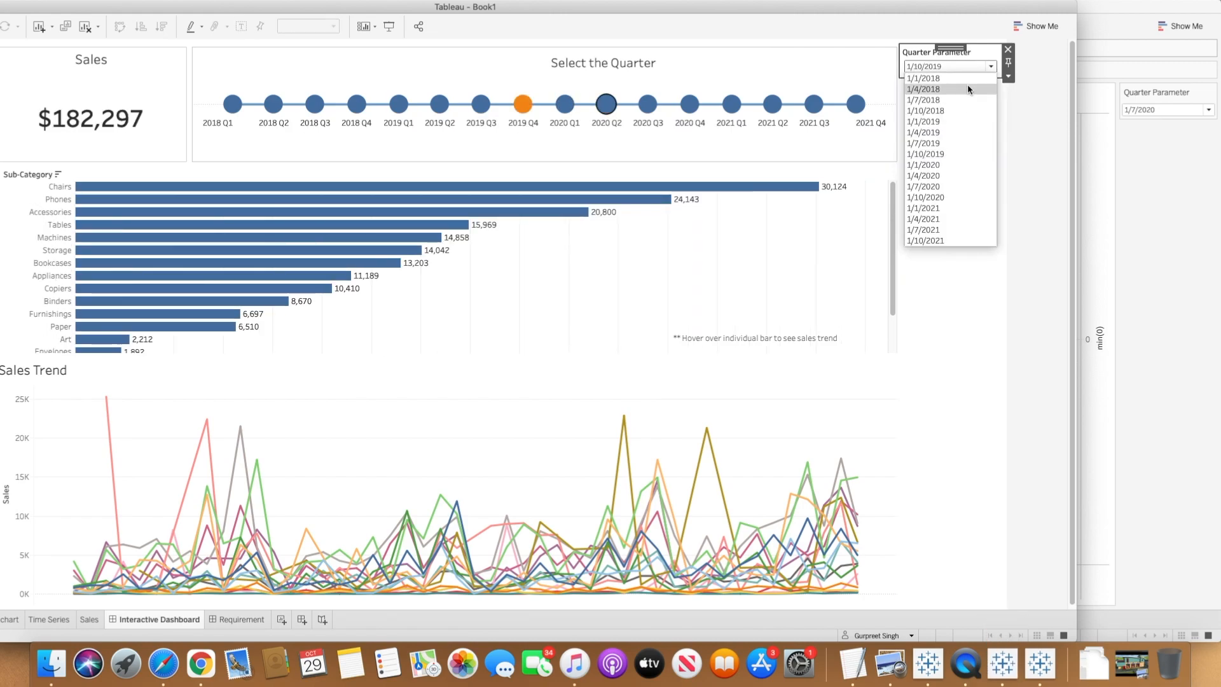
{"action": "left_click", "coordinate": [952, 173]}
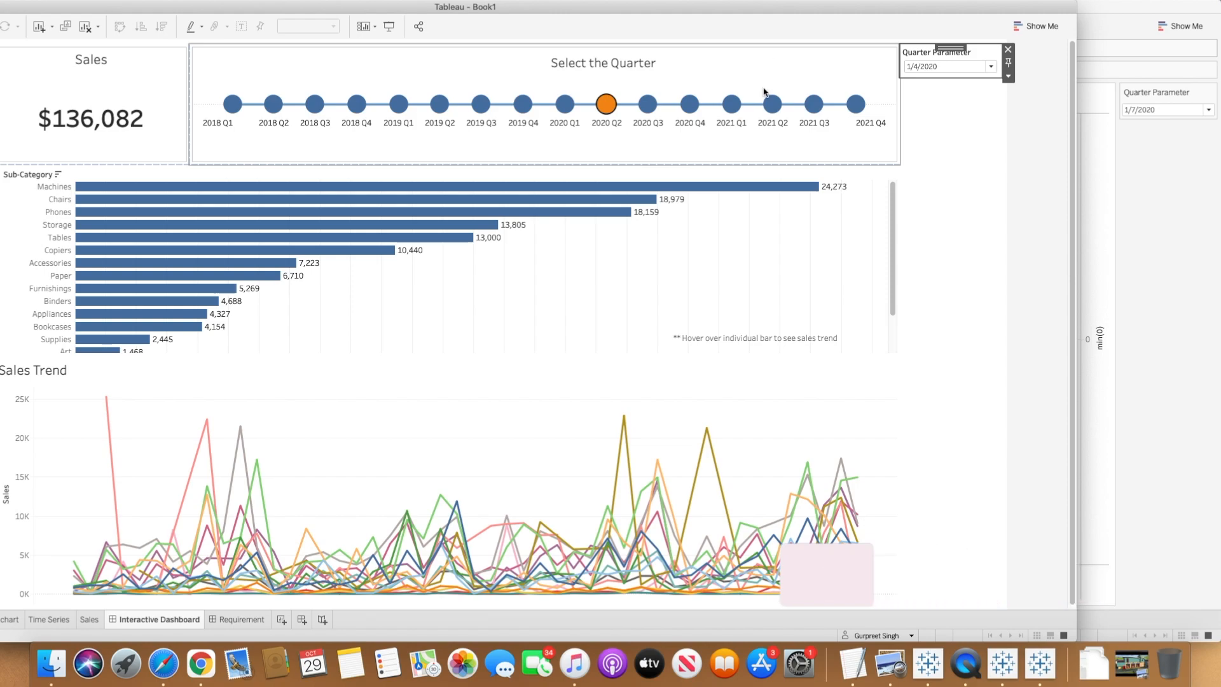
{"action": "left_click", "coordinate": [1009, 50]}
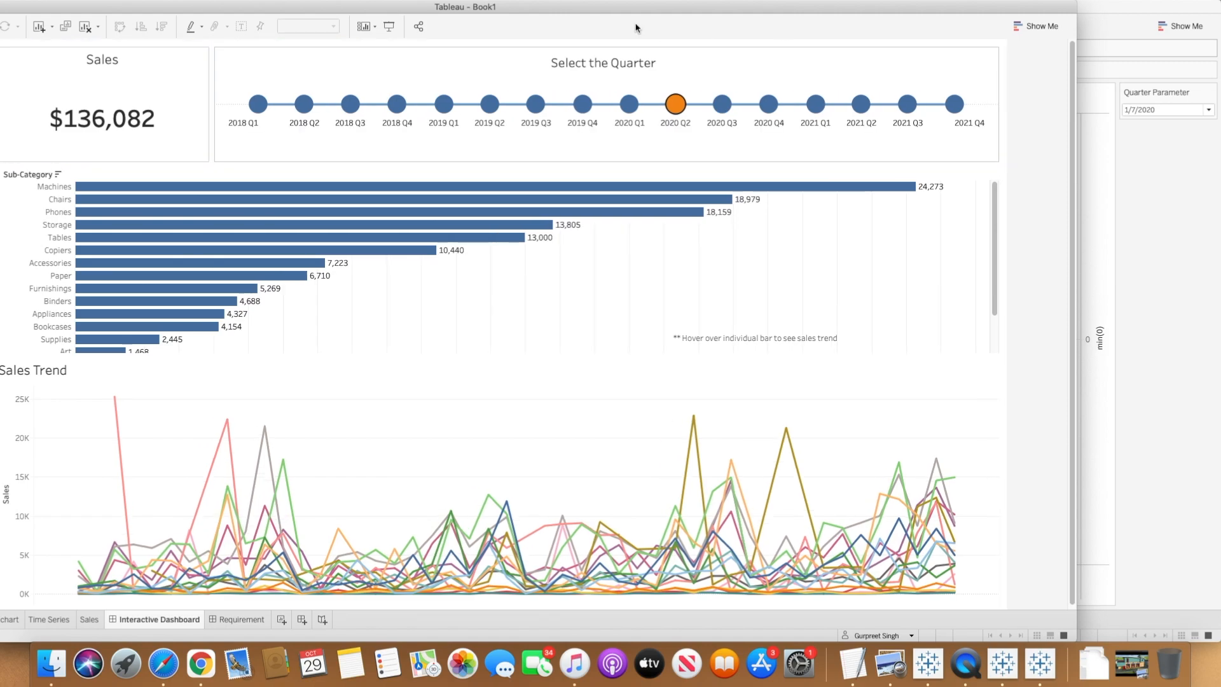
- Return to Book2 and rename Sheet 4 as Time Series
{"action": "left_click_drag", "start_coordinate": [642, 13], "coordinate": [0, 5]}
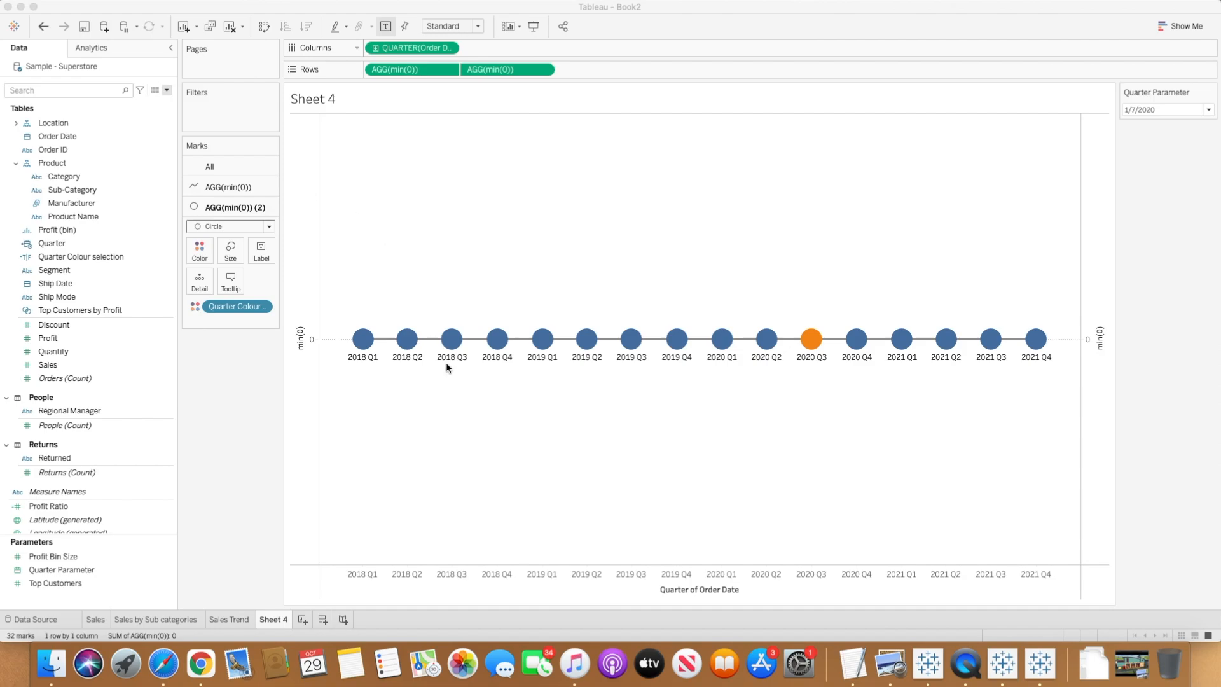
{"action": "left_click", "coordinate": [273, 622]}
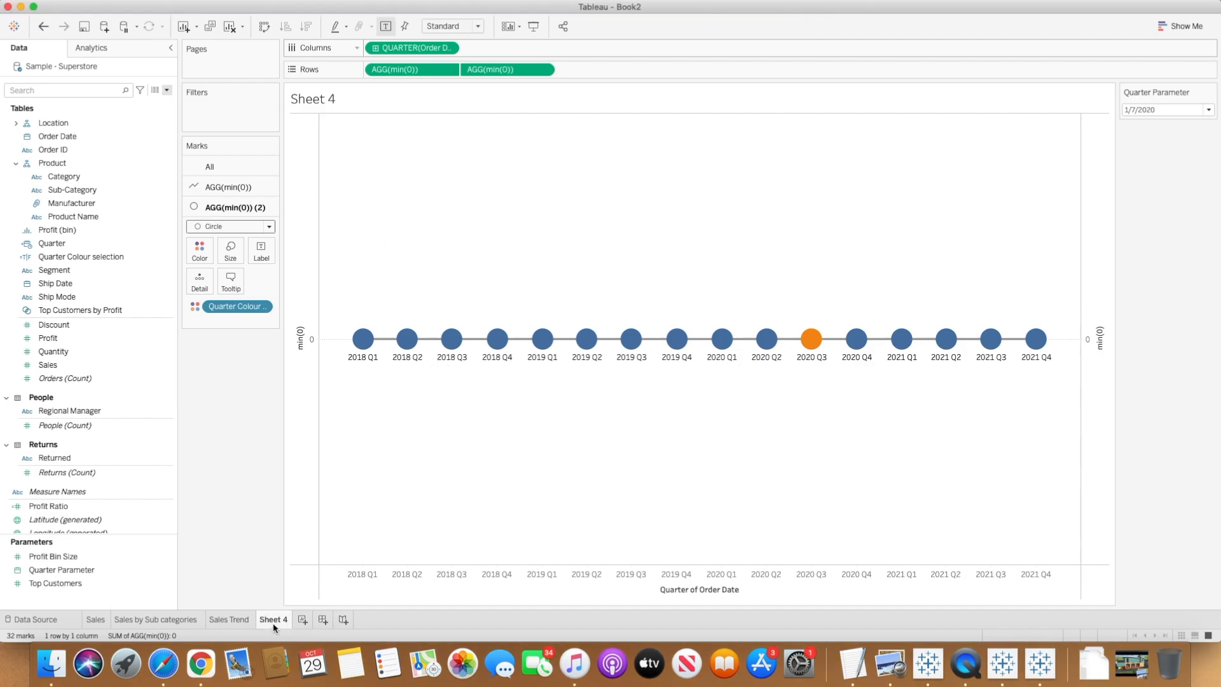
{"action": "double_click", "coordinate": [276, 620]}
{"action": "type", "text": "Time Series"}
{"action": "key", "text": "Return"}
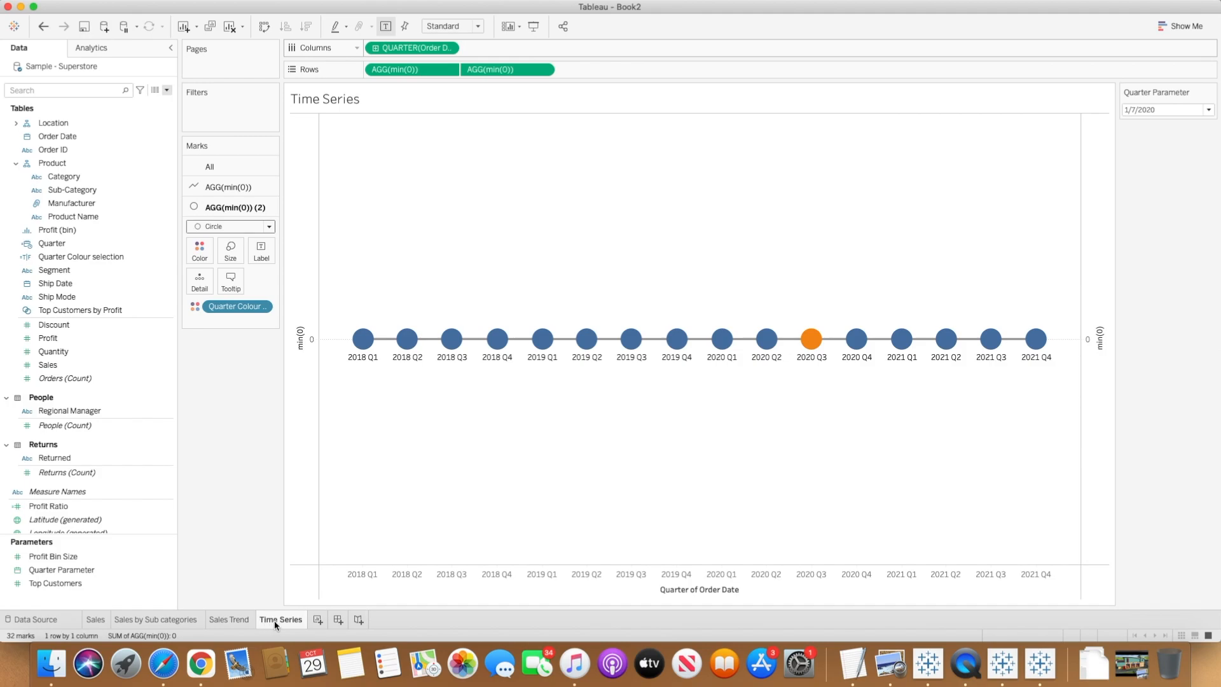
- Create a new dashboard with a fixed size of 1600 px width and 900 px height
{"action": "left_click", "coordinate": [338, 621]}
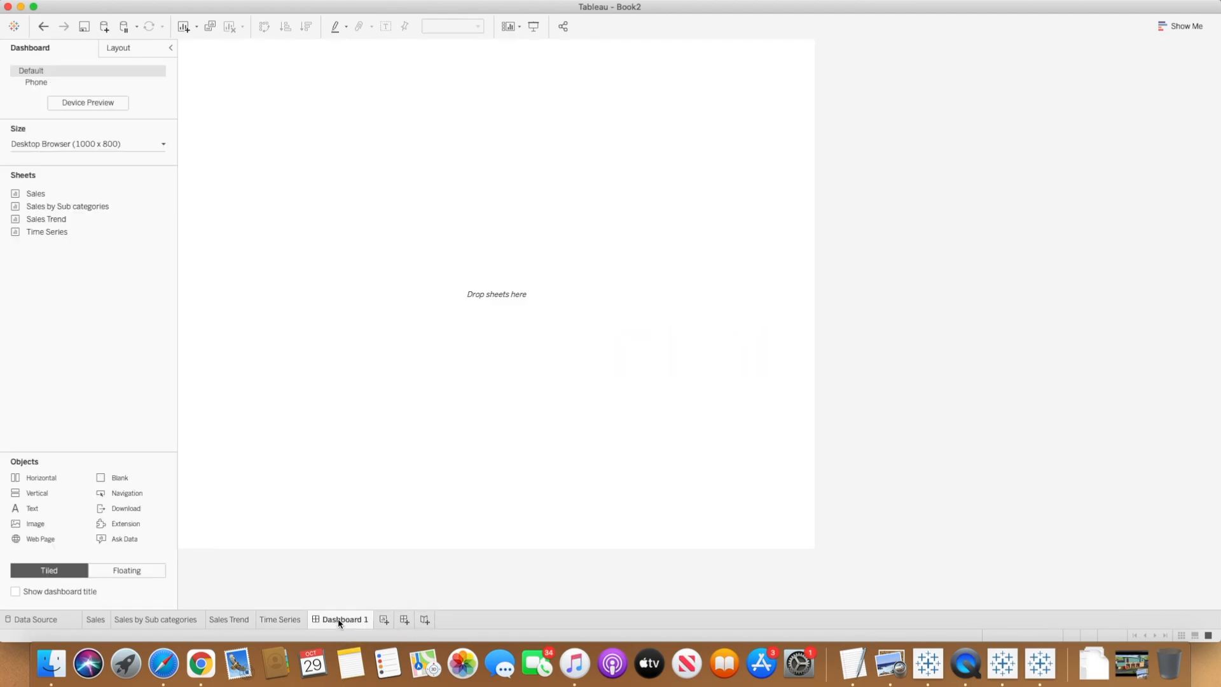
{"action": "left_click", "coordinate": [82, 145]}
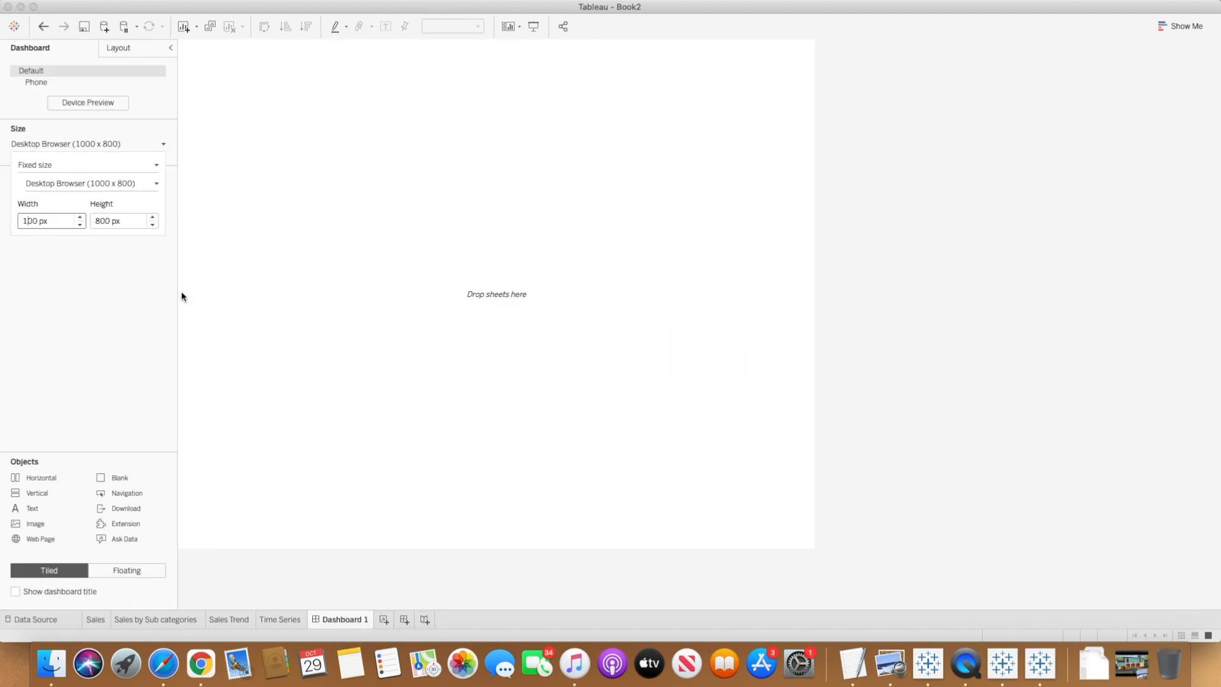
{"action": "key", "text": "Tab"}
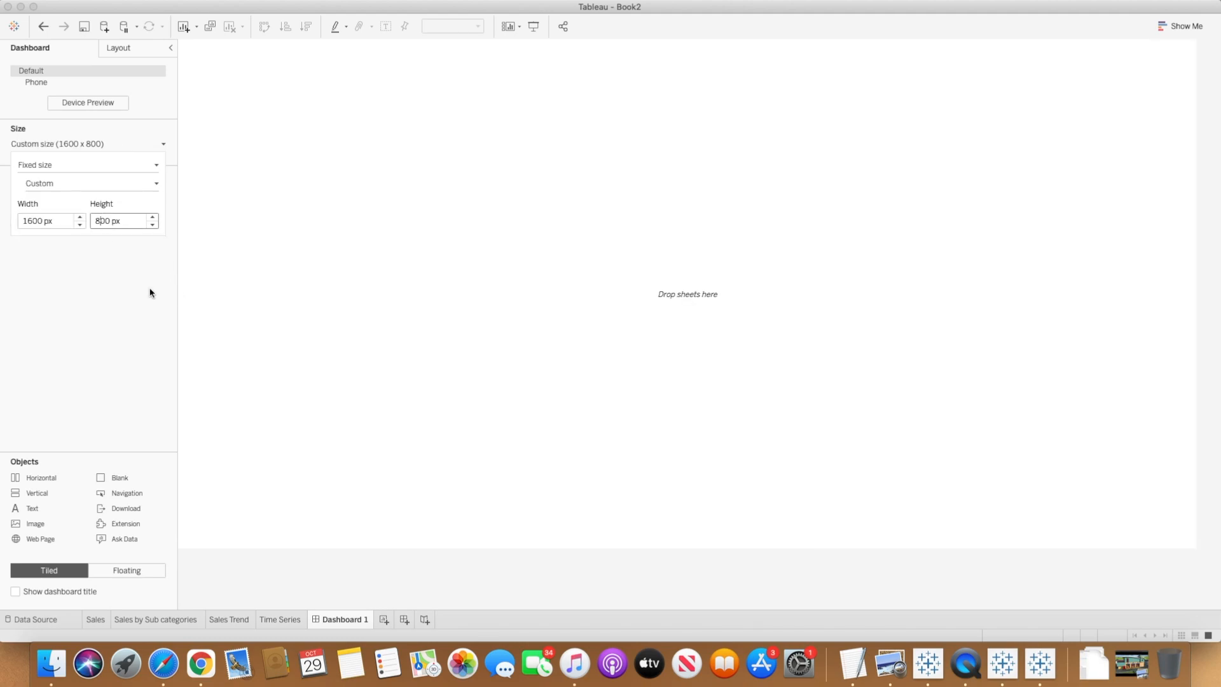
{"action": "key", "text": "Return"}
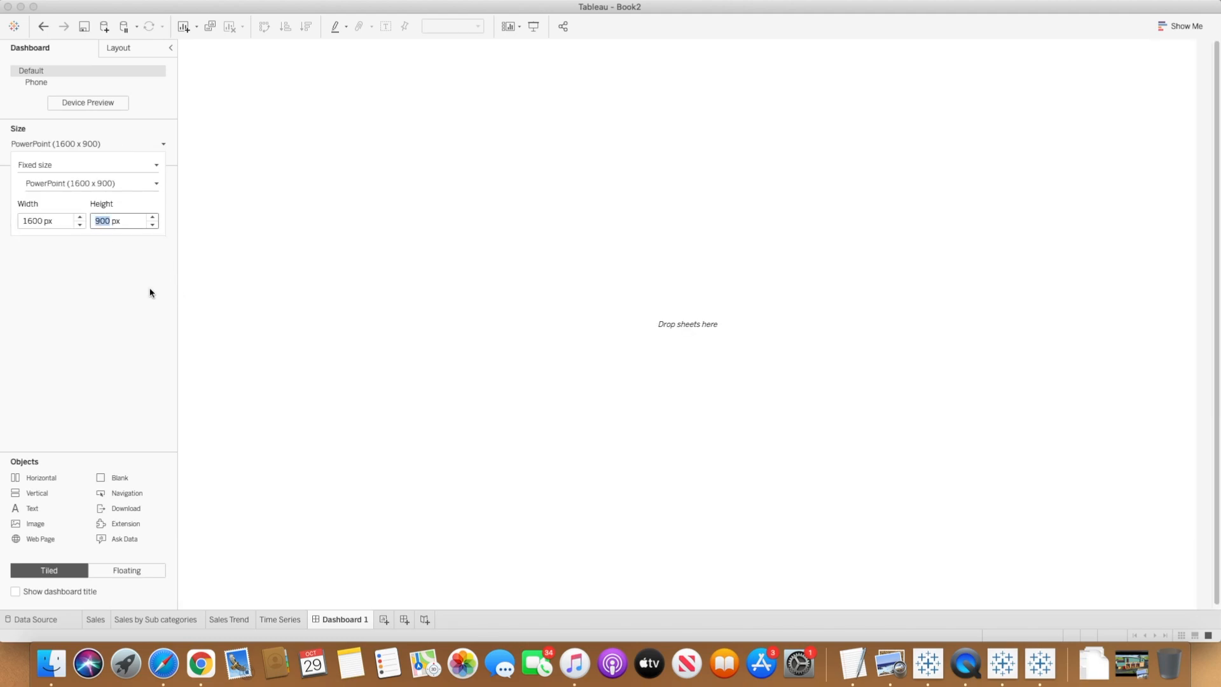
{"action": "left_click", "coordinate": [132, 304]}
- Add the Sales by Sub categories sheet to the dashboard and place the Sales Trend sheet below it
{"action": "double_click", "coordinate": [74, 194]}
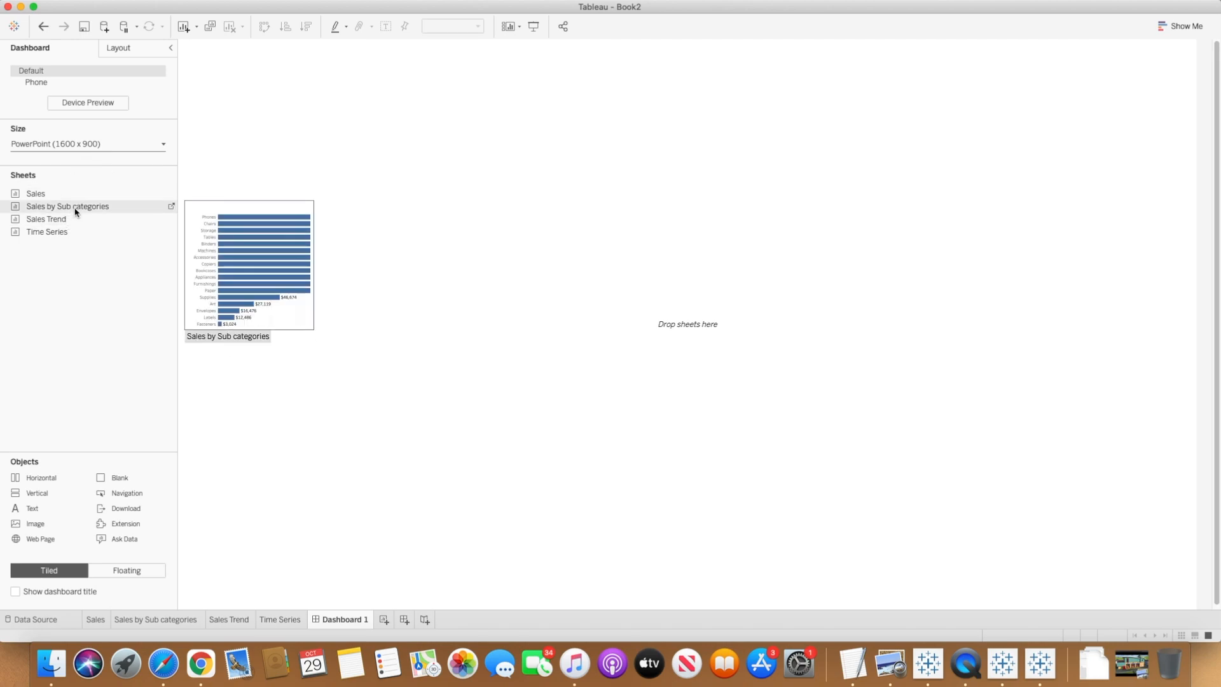
{"action": "double_click", "coordinate": [75, 208]}
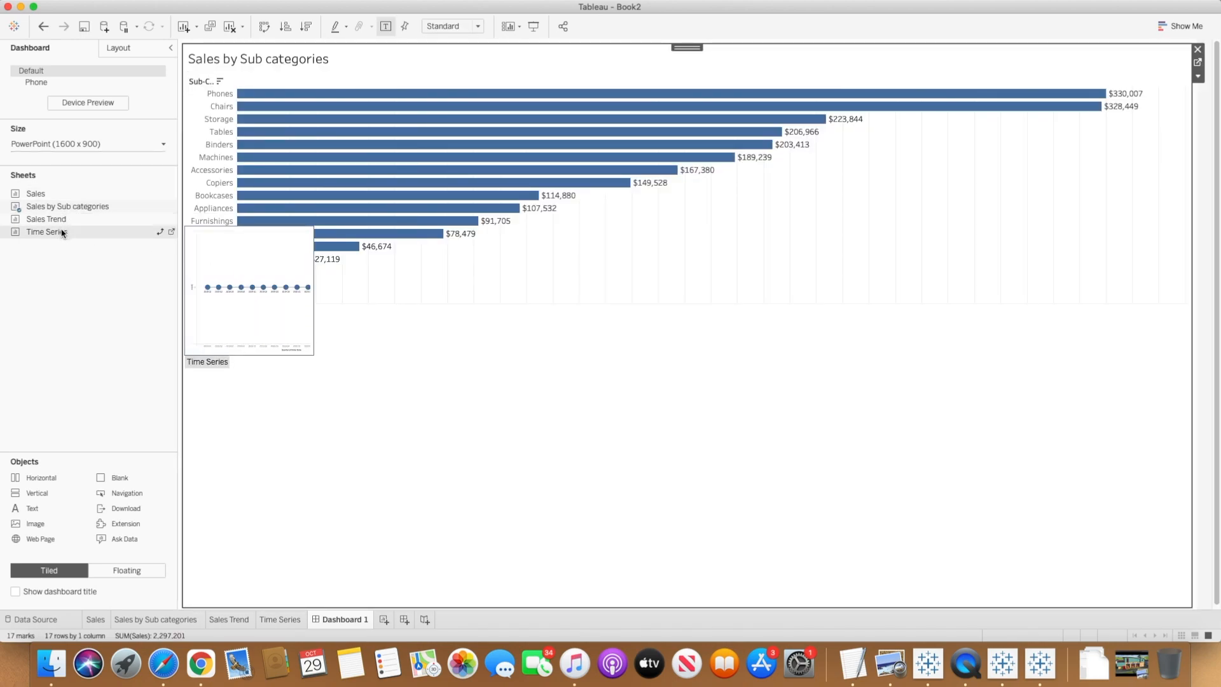
{"action": "left_click_drag", "start_coordinate": [66, 223], "coordinate": [480, 464]}
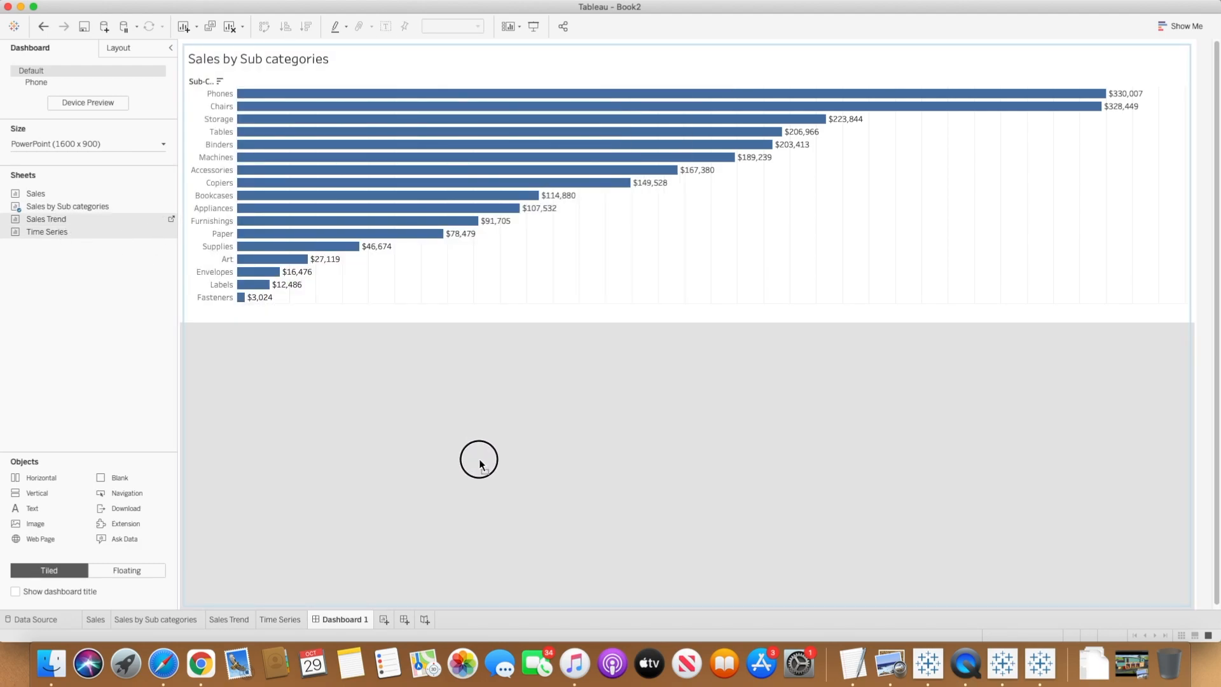
{"action": "left_click_drag", "start_coordinate": [480, 463], "coordinate": [545, 427]}
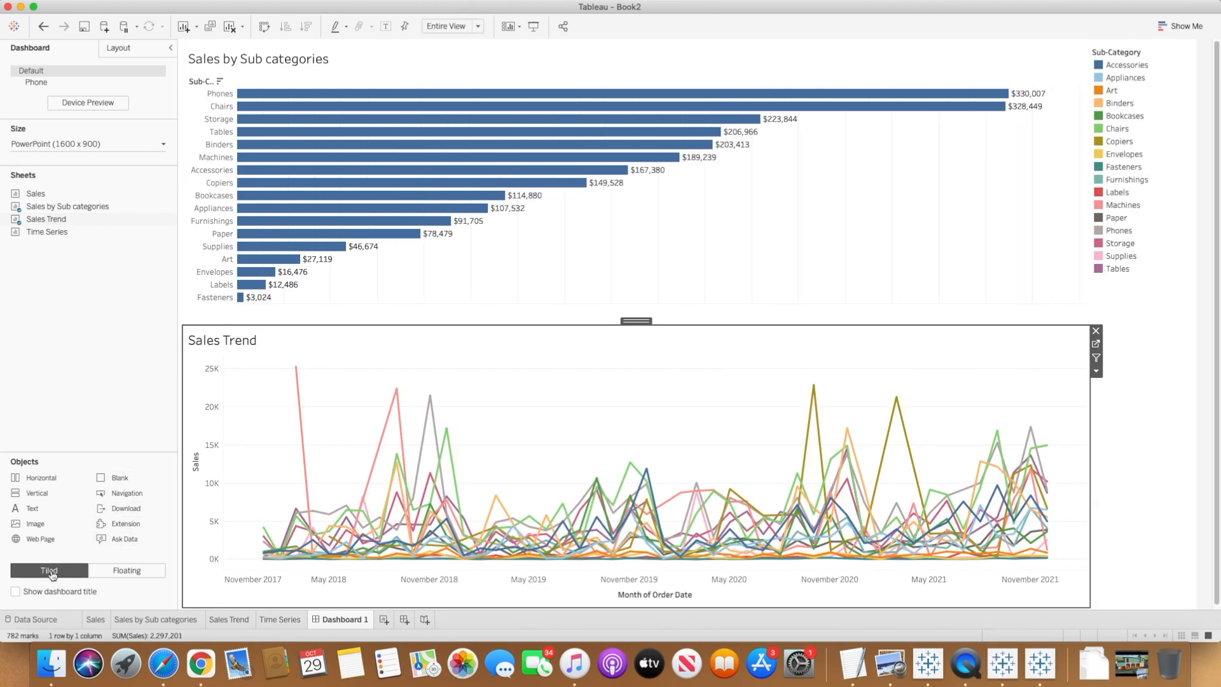
- Try the Time Series sheet as a floating object over the charts, undo it and restore tiled placement
{"action": "left_click", "coordinate": [117, 574]}
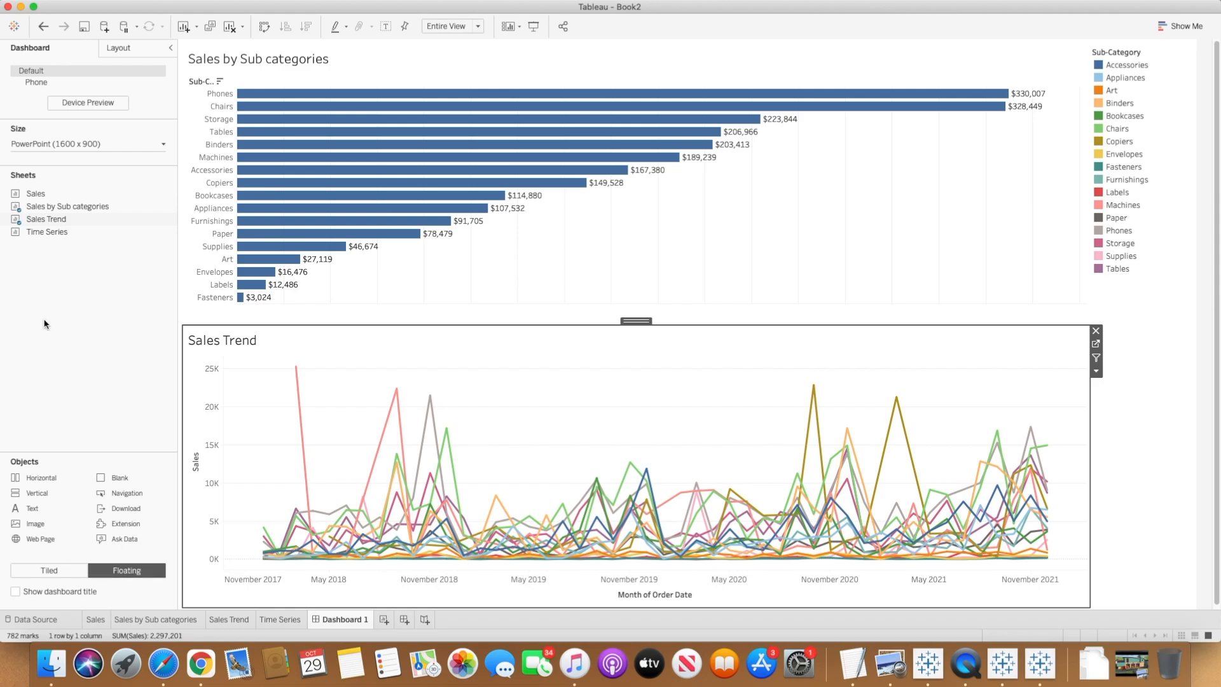
{"action": "left_click_drag", "start_coordinate": [44, 232], "coordinate": [593, 216]}
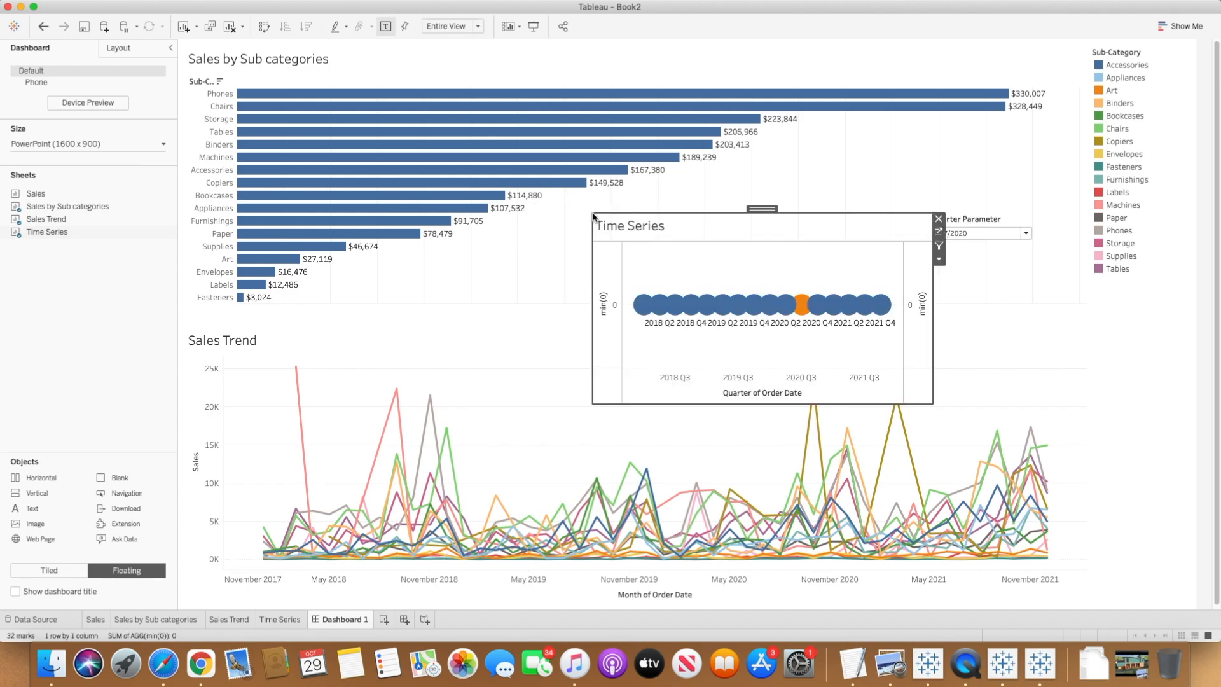
{"action": "key", "text": "super+z"}
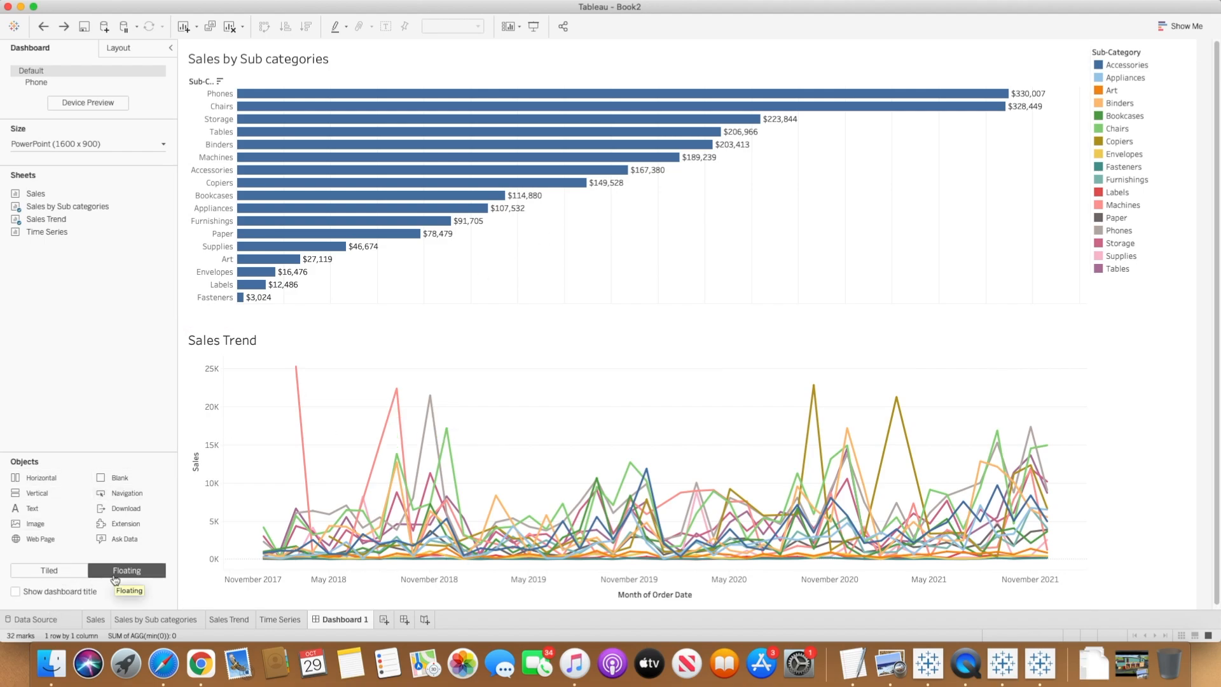
{"action": "left_click", "coordinate": [73, 575]}
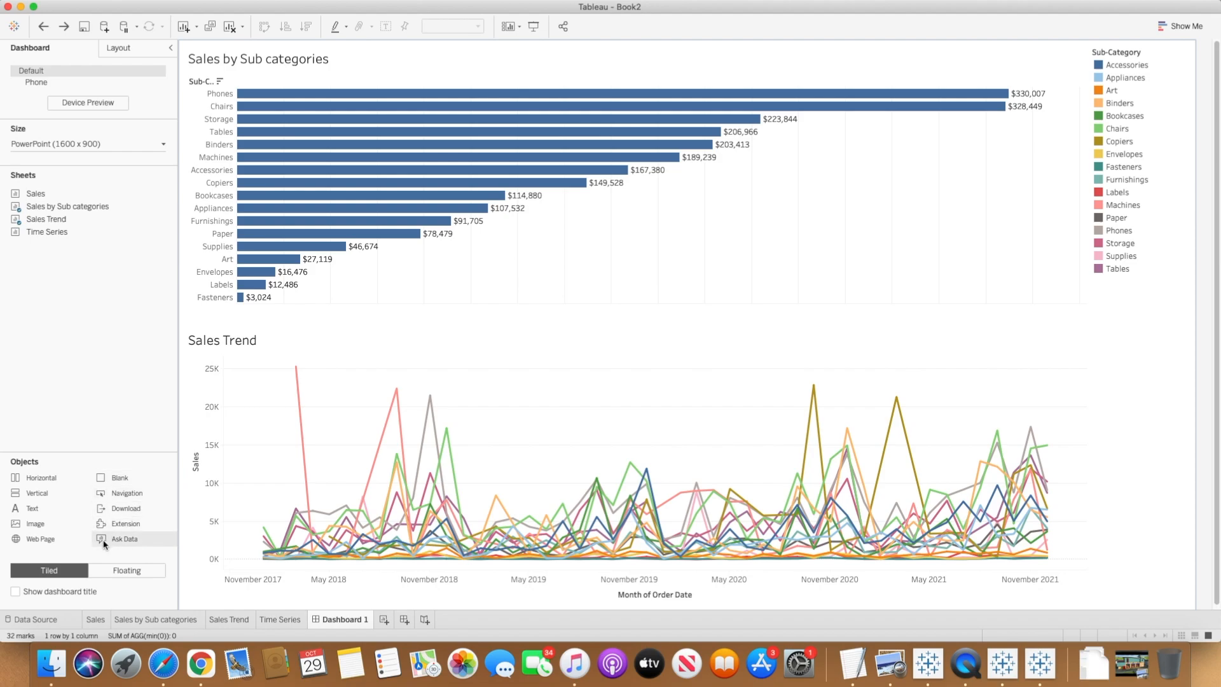
- Remove the Sub-Category colour legend from the dashboard
{"action": "left_click", "coordinate": [1185, 65]}
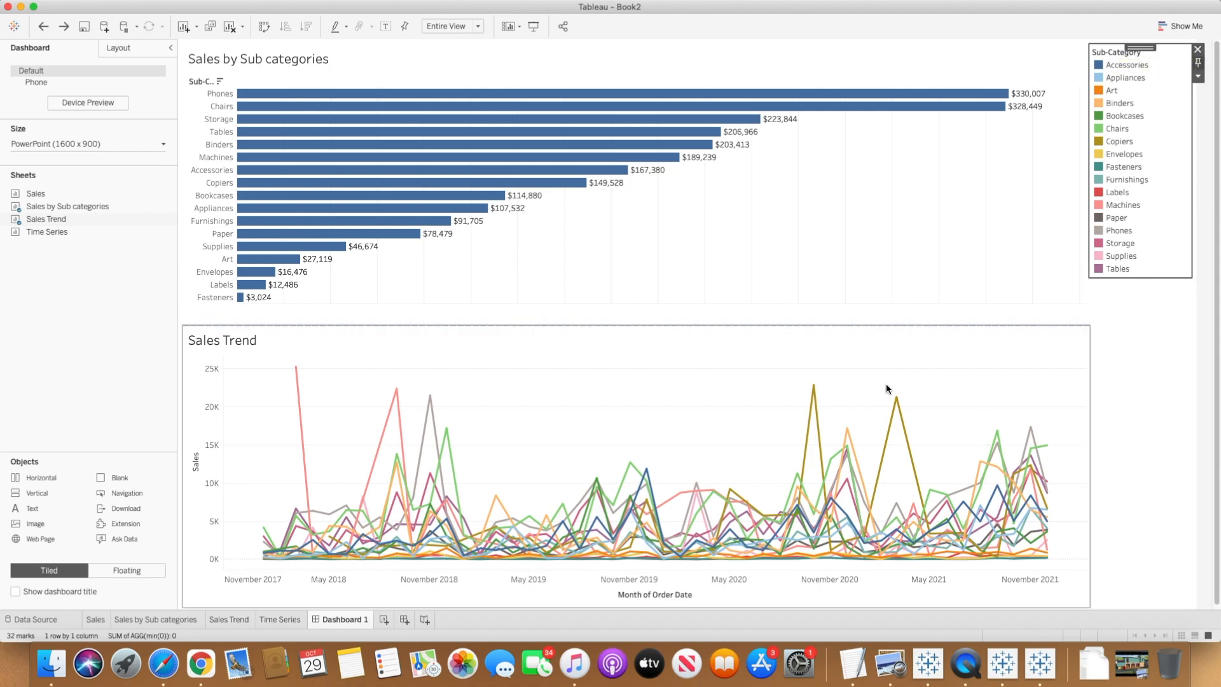
{"action": "left_click", "coordinate": [1197, 50]}
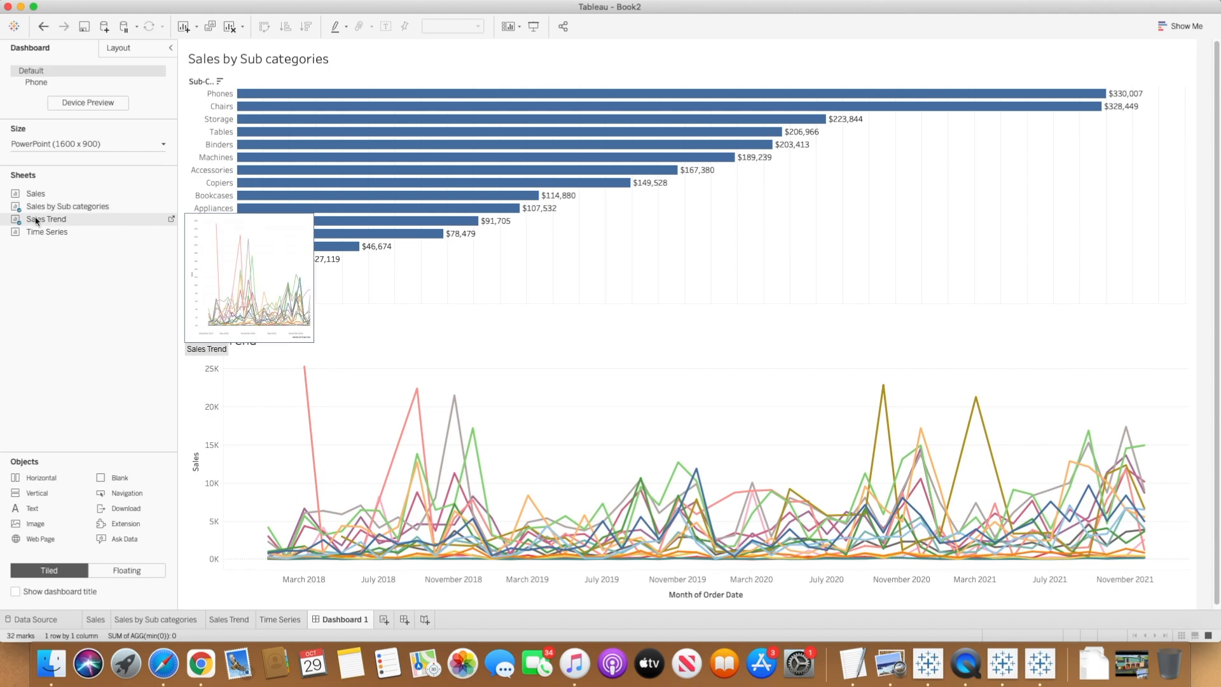
- Place the Time Series sheet above Sales by Sub categories and the Sales sheet to the left of Time Series
{"action": "left_click_drag", "start_coordinate": [40, 234], "coordinate": [409, 66]}
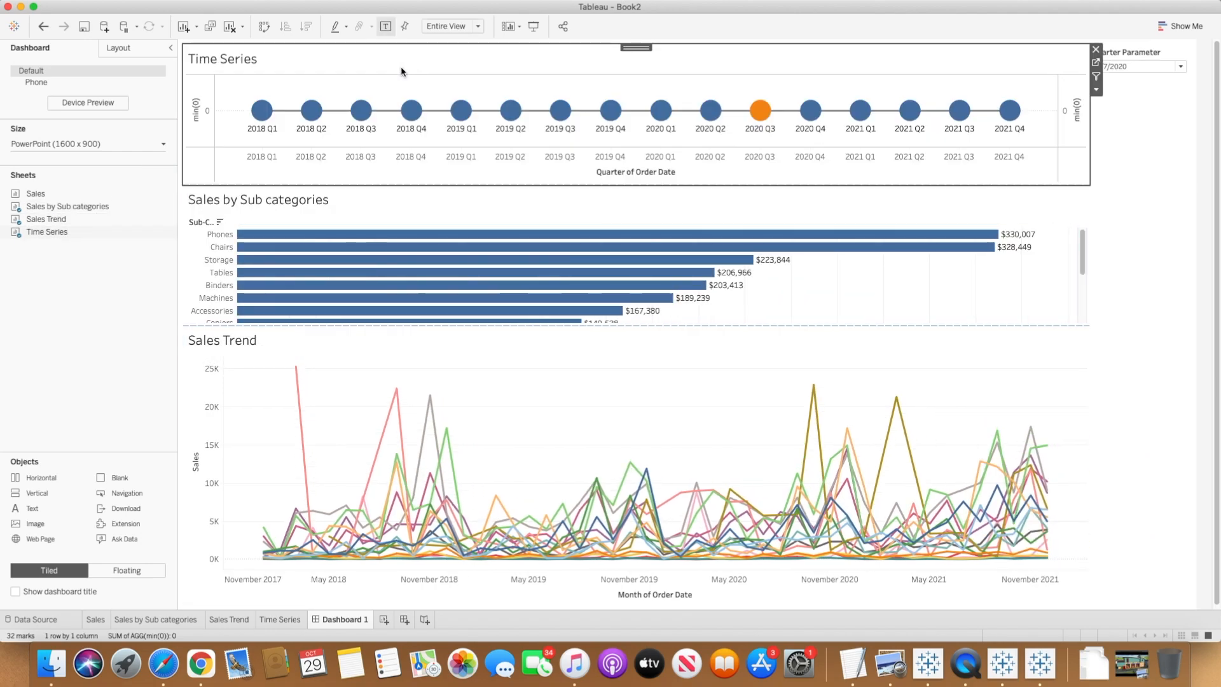
{"action": "mouse_move", "coordinate": [44, 193]}
{"action": "left_mouse_down"}
{"action": "mouse_move", "coordinate": [142, 128]}
{"action": "mouse_move", "coordinate": [194, 124]}
{"action": "mouse_move", "coordinate": [237, 89]}
{"action": "left_mouse_up"}
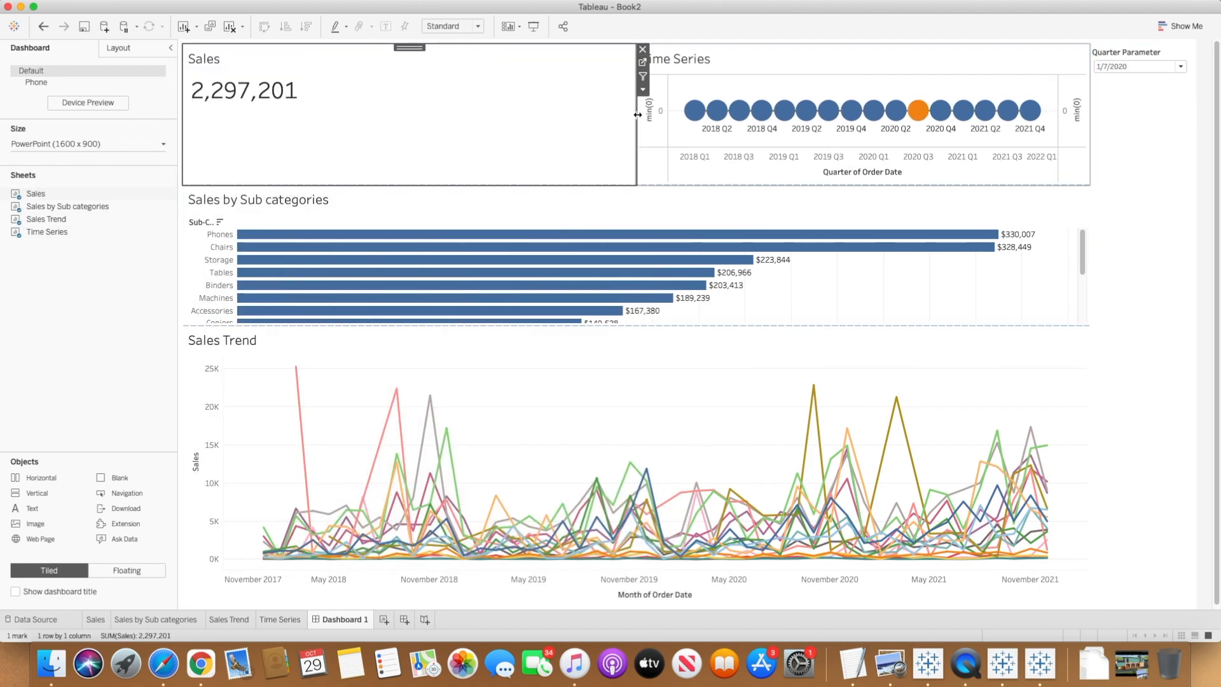
- Narrow the Sales sheet to widen Time Series, and hide the Time Series axis headers and title
{"action": "left_click_drag", "start_coordinate": [638, 114], "coordinate": [325, 116]}
{"action": "left_click", "coordinate": [714, 155]}
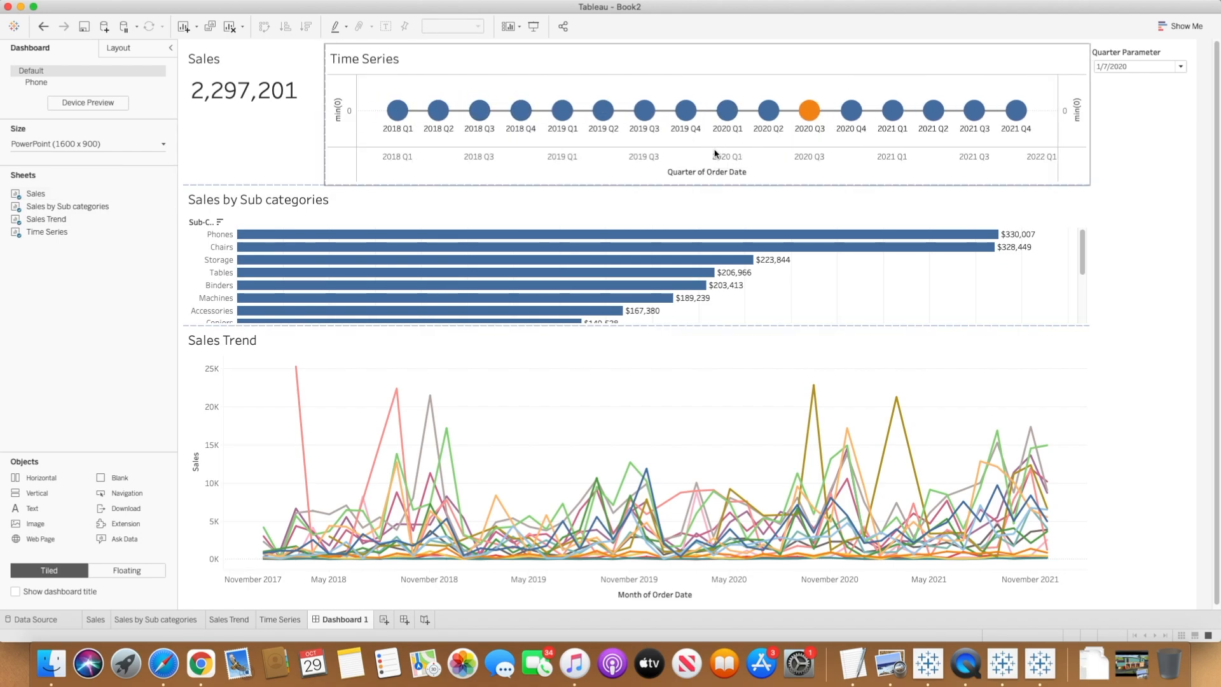
{"action": "right_click", "coordinate": [672, 162]}
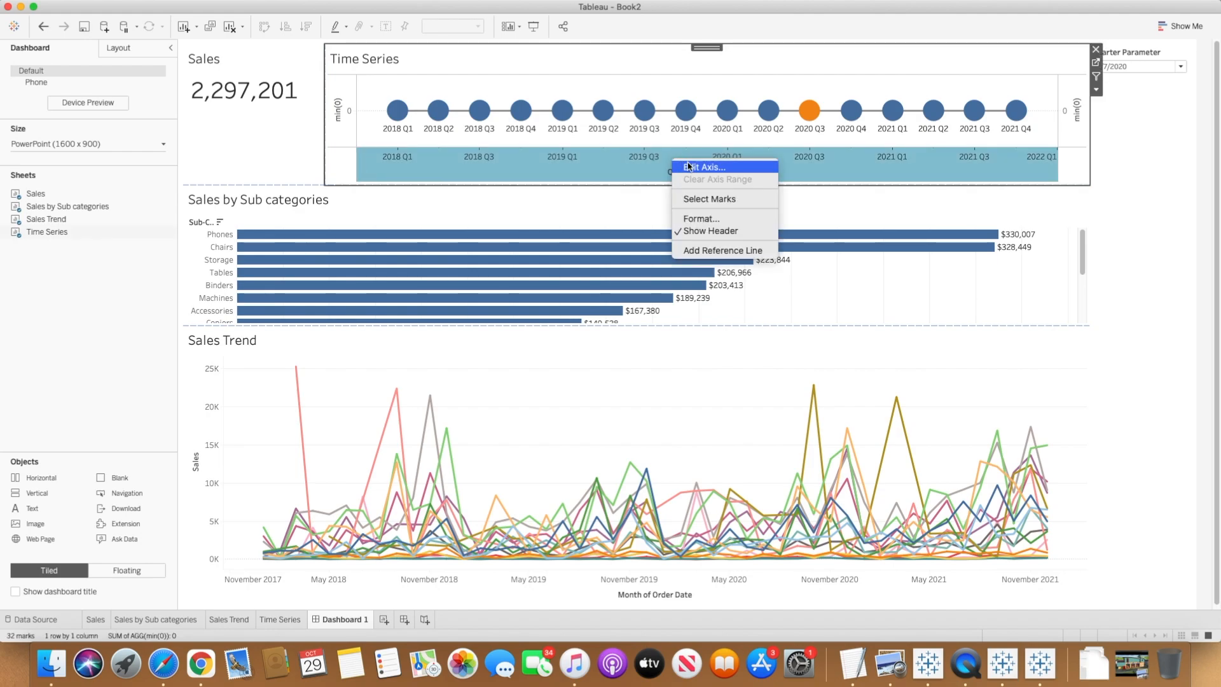
{"action": "left_click", "coordinate": [706, 233]}
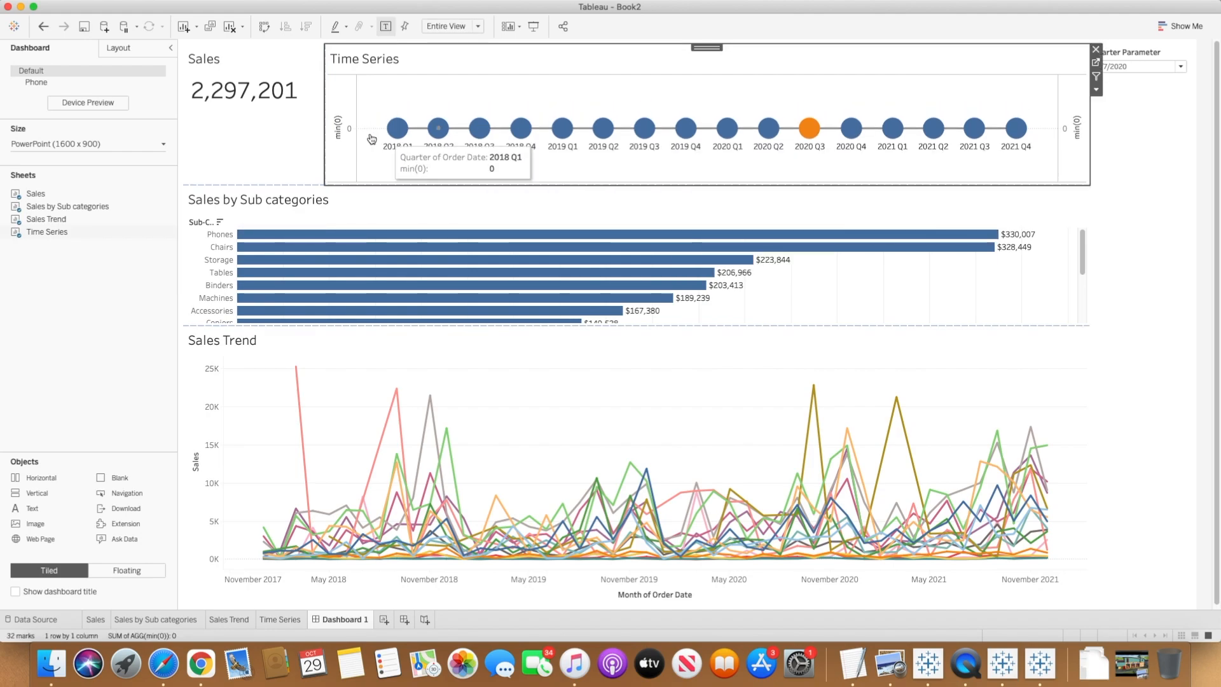
{"action": "right_click", "coordinate": [347, 128]}
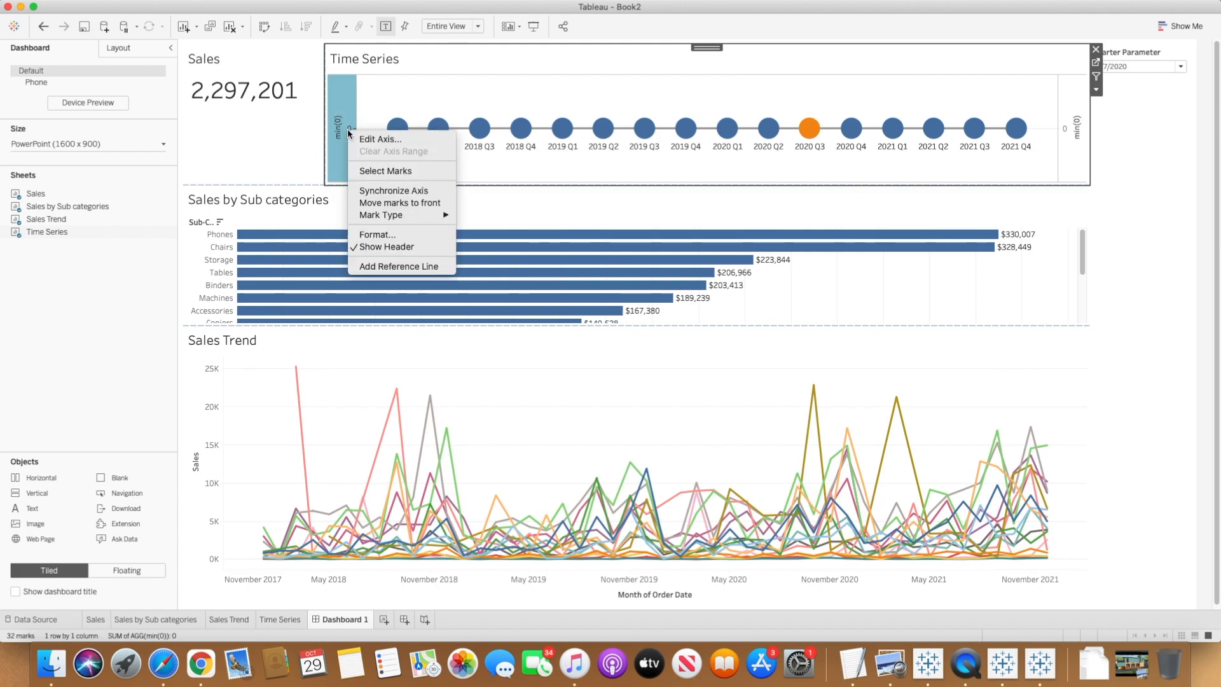
{"action": "left_click", "coordinate": [387, 247]}
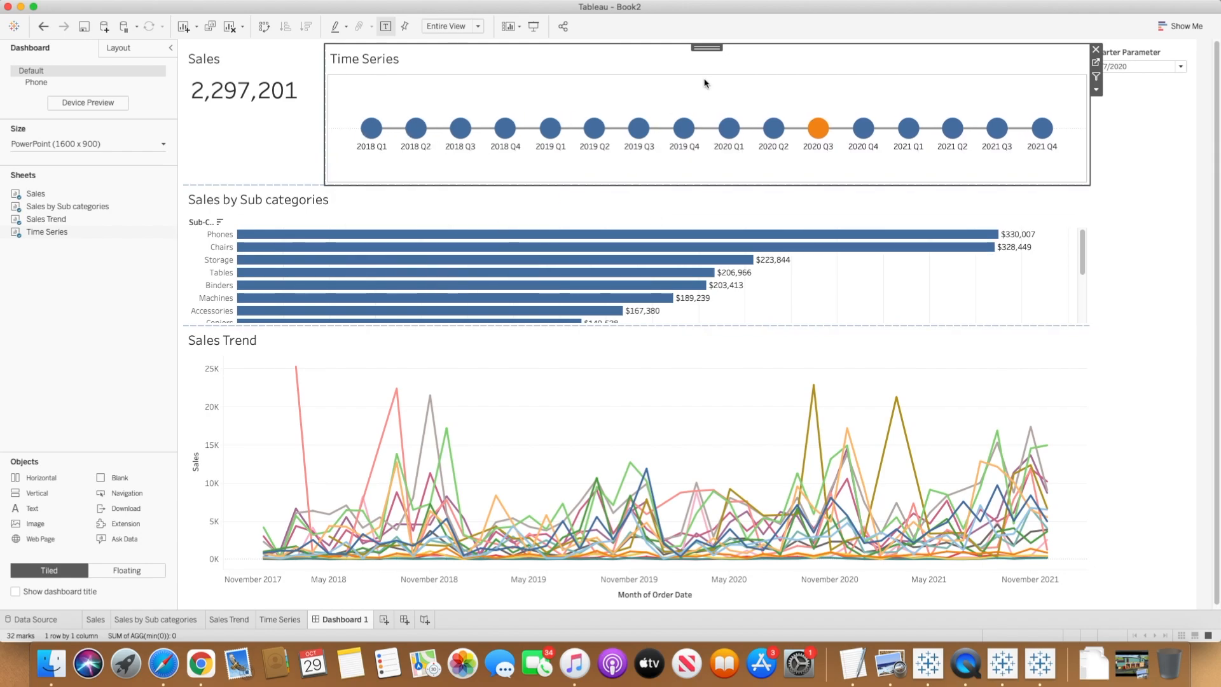
{"action": "right_click", "coordinate": [389, 62]}
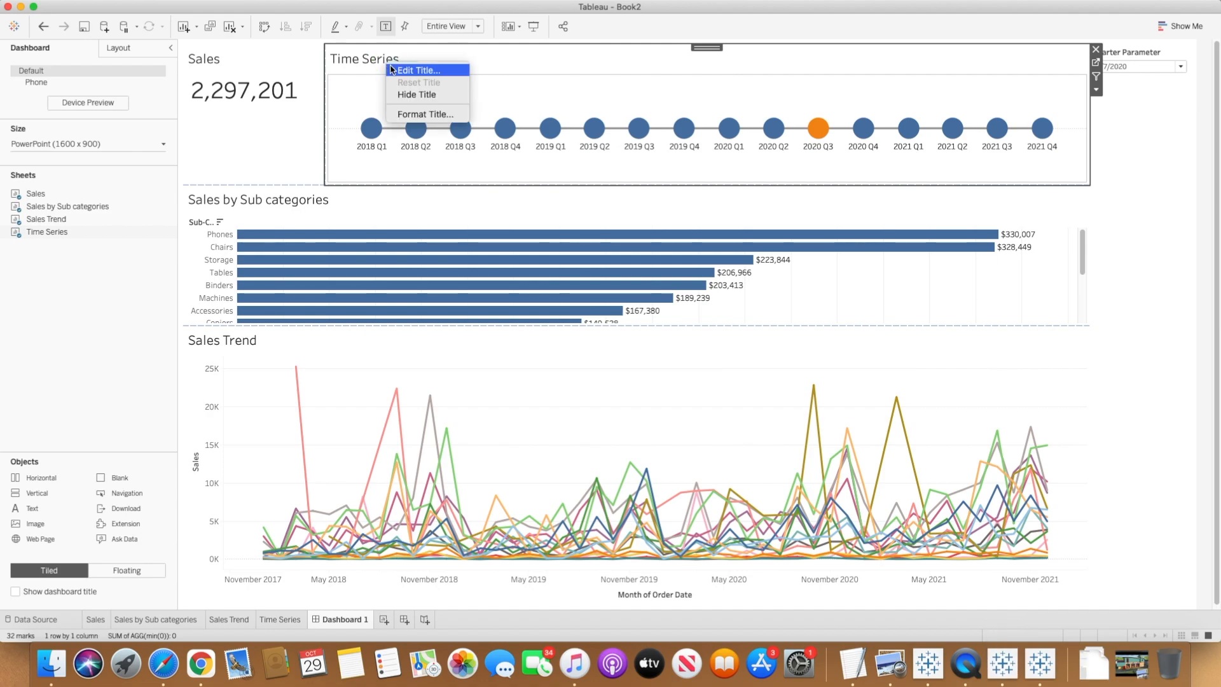
{"action": "left_click", "coordinate": [421, 96]}
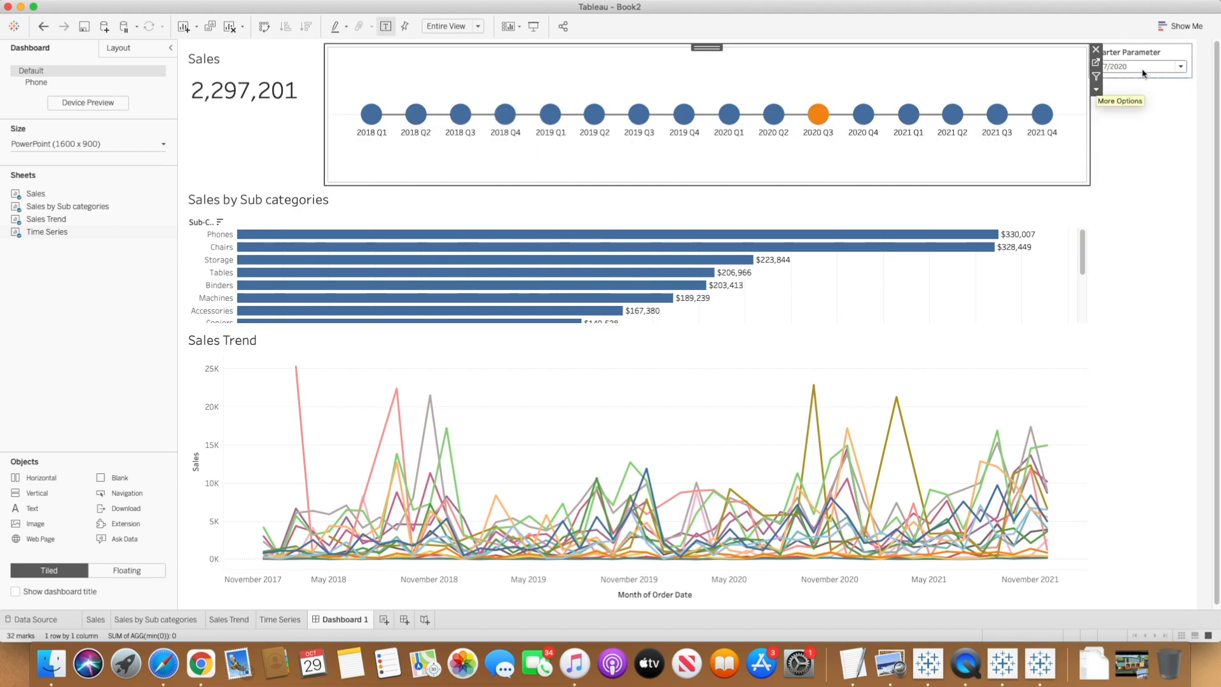
- Select the 2018 Q1, Q2 and Q3 circles in the timeline to check whether they drive the Quarter Parameter, and clear the selection
{"action": "left_click", "coordinate": [1167, 54]}
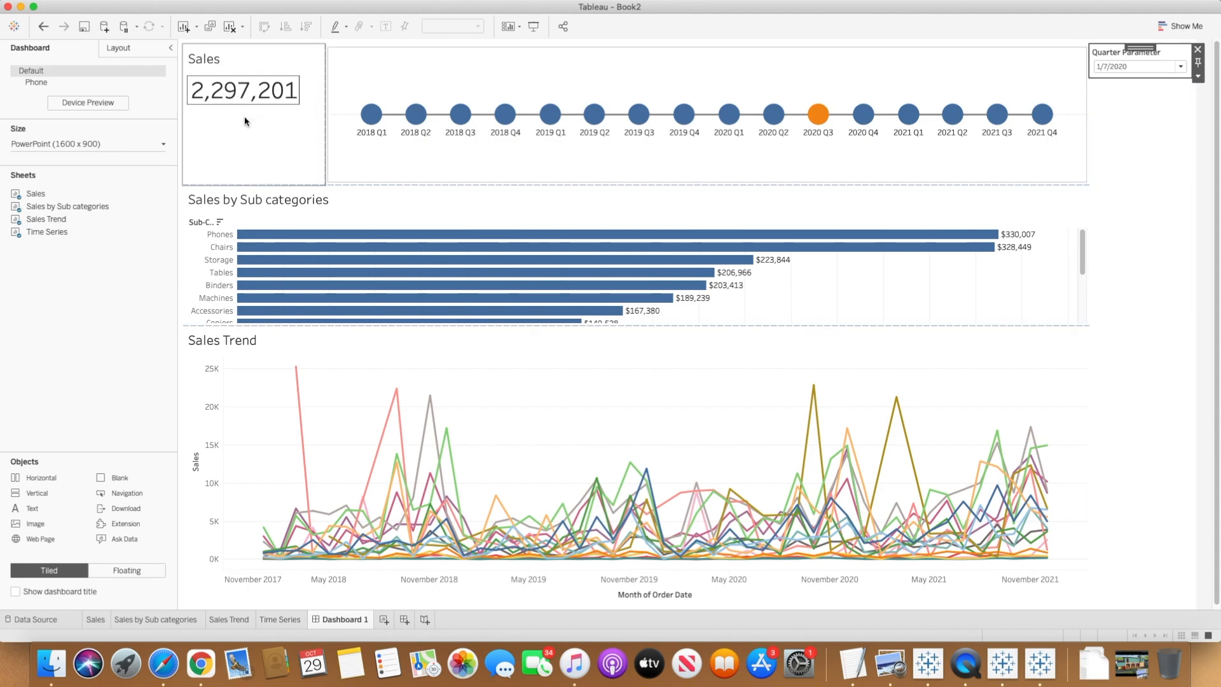
{"action": "left_click", "coordinate": [370, 114]}
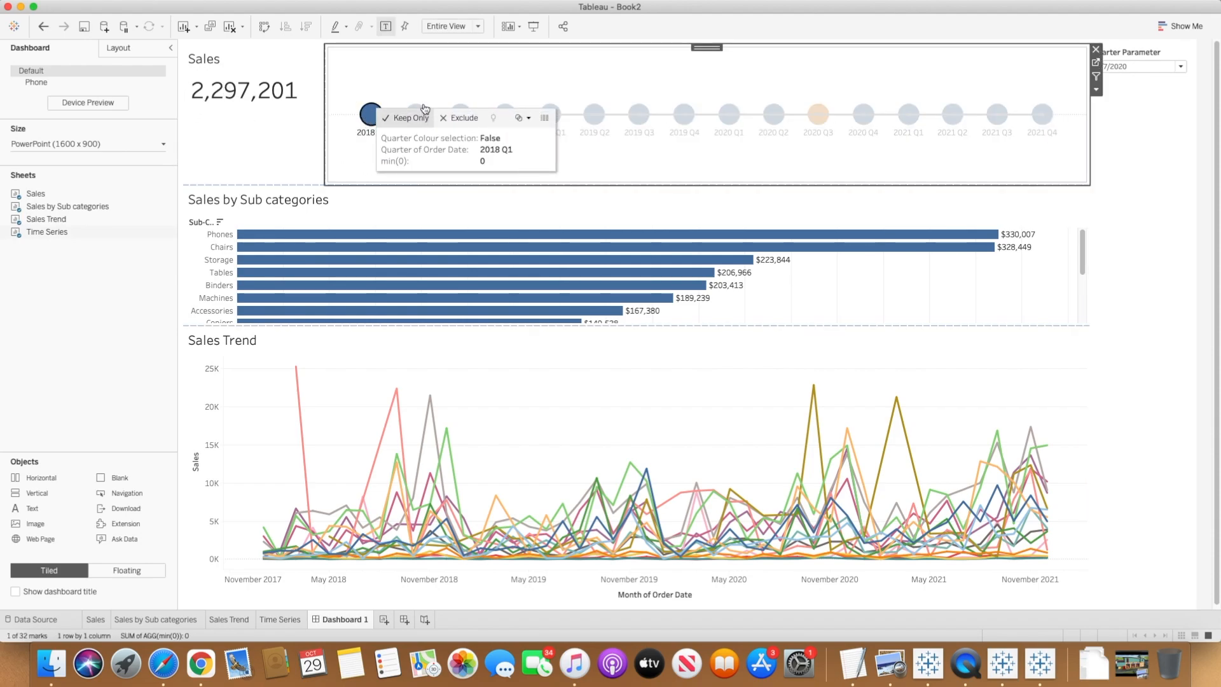
{"action": "left_click", "coordinate": [415, 114]}
{"action": "left_click", "coordinate": [460, 114]}
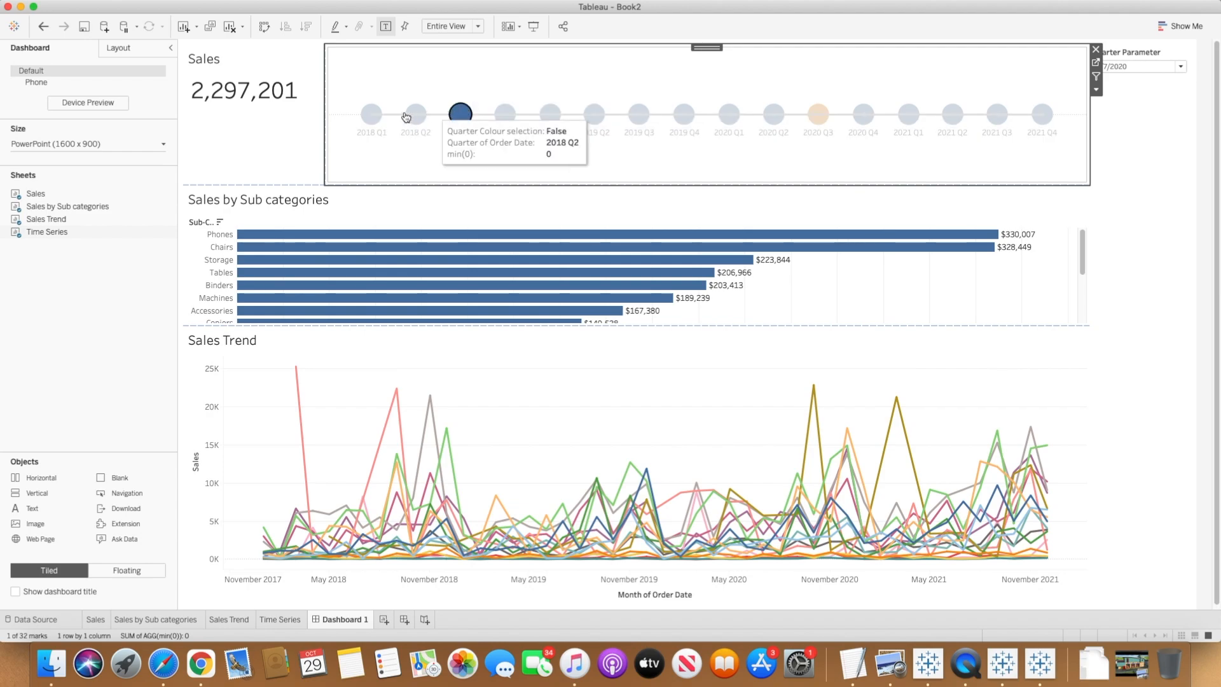
{"action": "left_click", "coordinate": [371, 115]}
{"action": "left_click", "coordinate": [457, 73]}
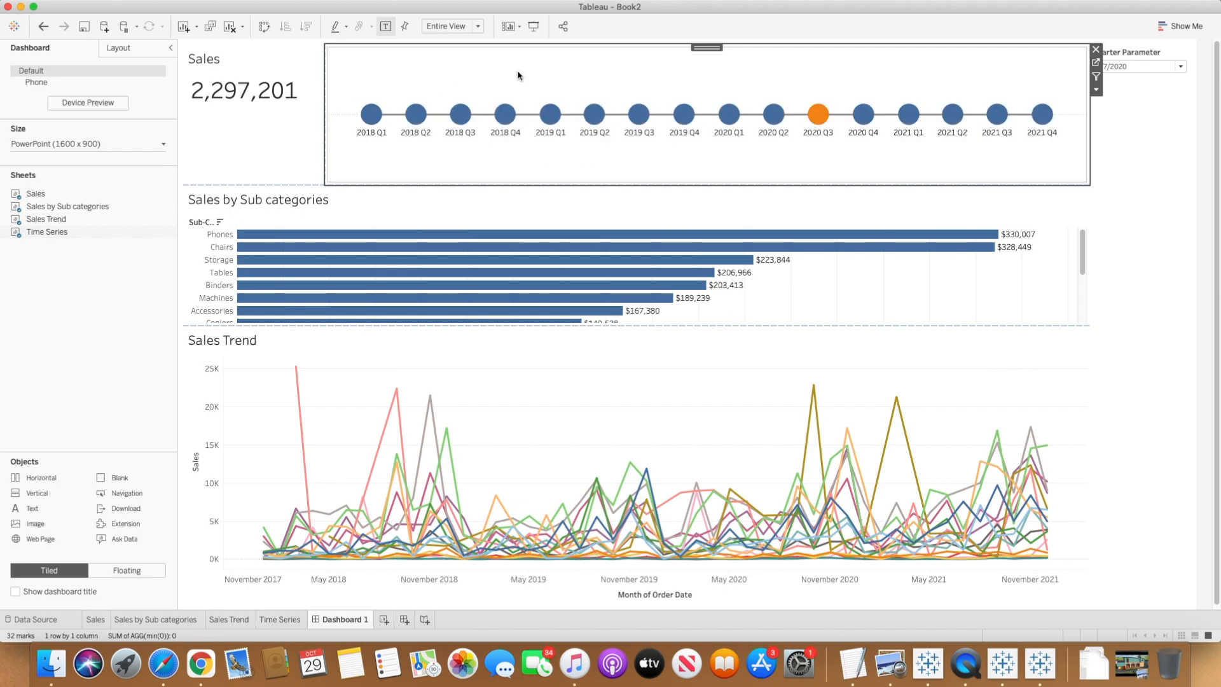
- Make Sales by Sub categories taller by lowering its border with Sales Trend
{"action": "left_click_drag", "start_coordinate": [671, 327], "coordinate": [665, 381]}
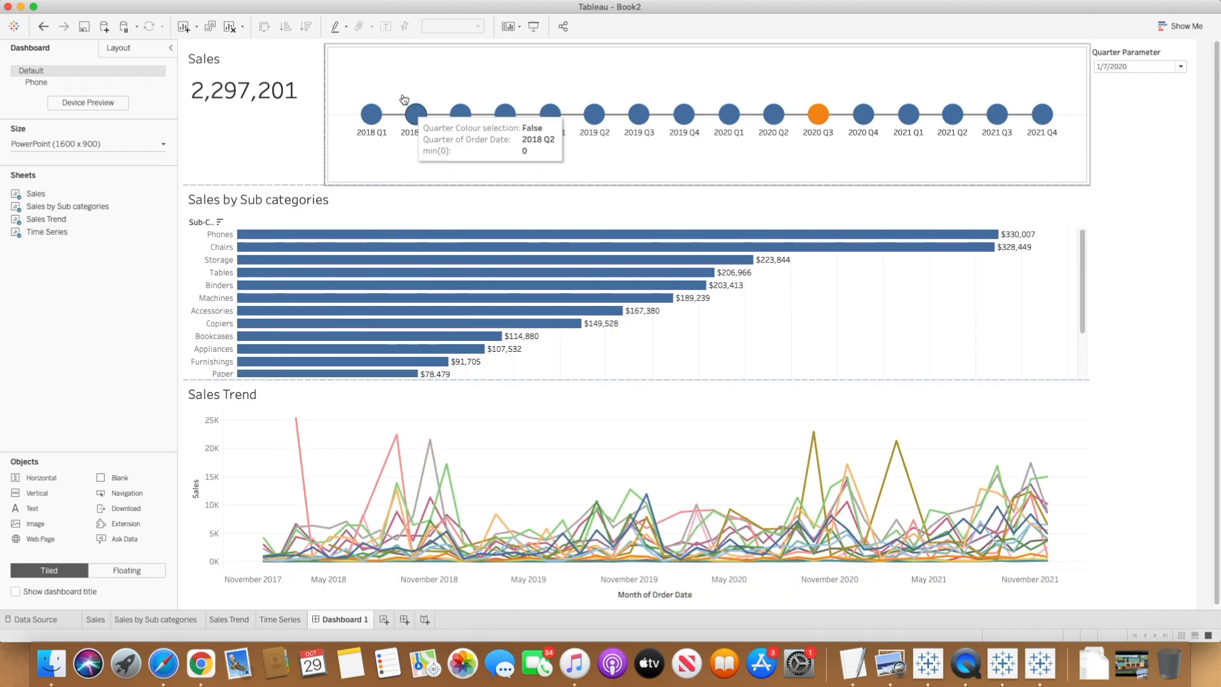
- Create a Change Parameter dashboard action that uses only the Time Series sheet as its source
{"action": "mouse_move", "coordinate": [202, 4]}
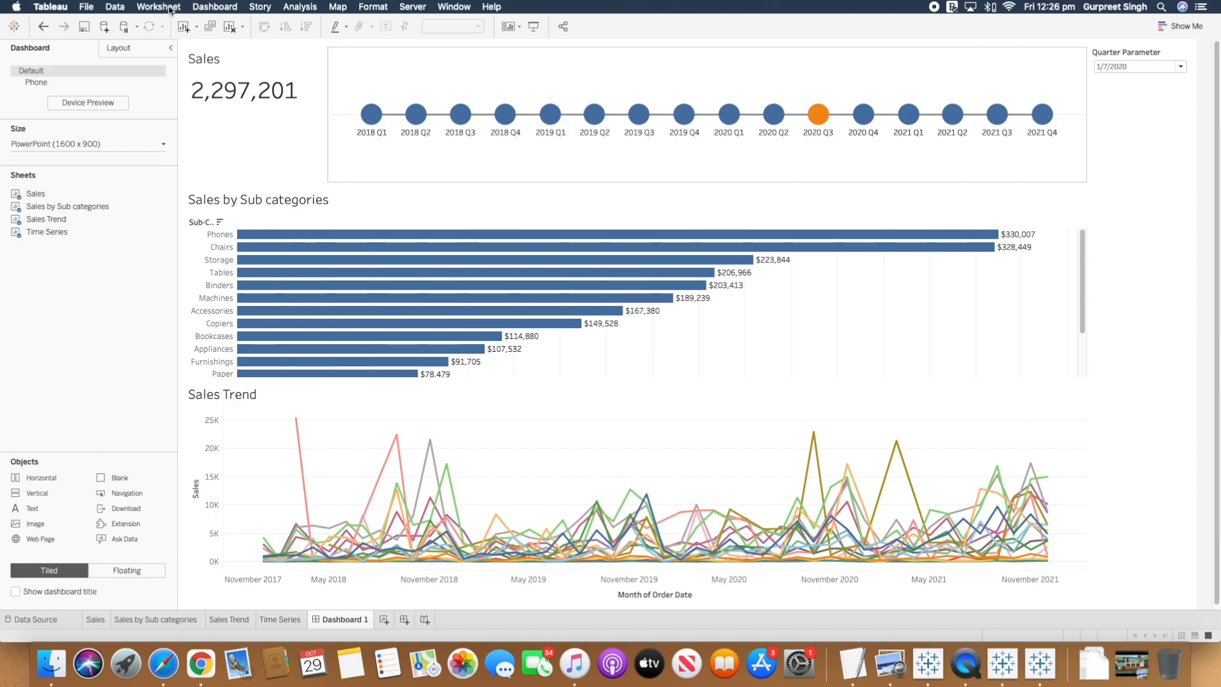
{"action": "left_click", "coordinate": [204, 7]}
{"action": "left_click", "coordinate": [234, 164]}
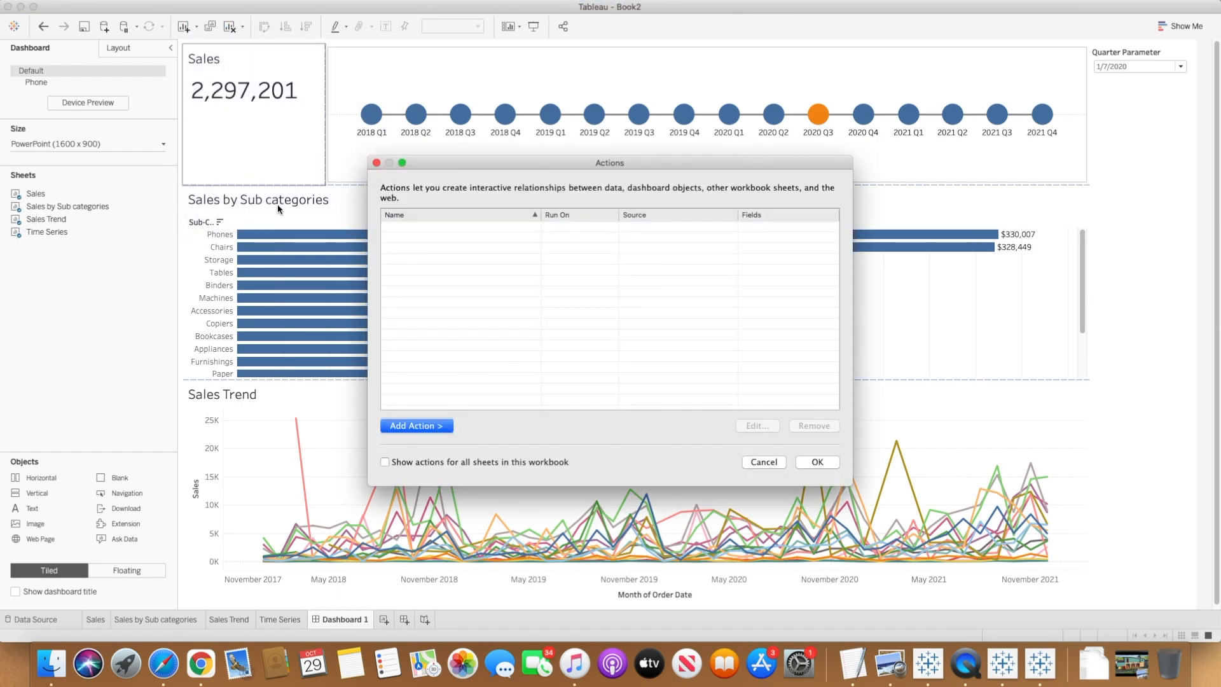
{"action": "left_click", "coordinate": [424, 428]}
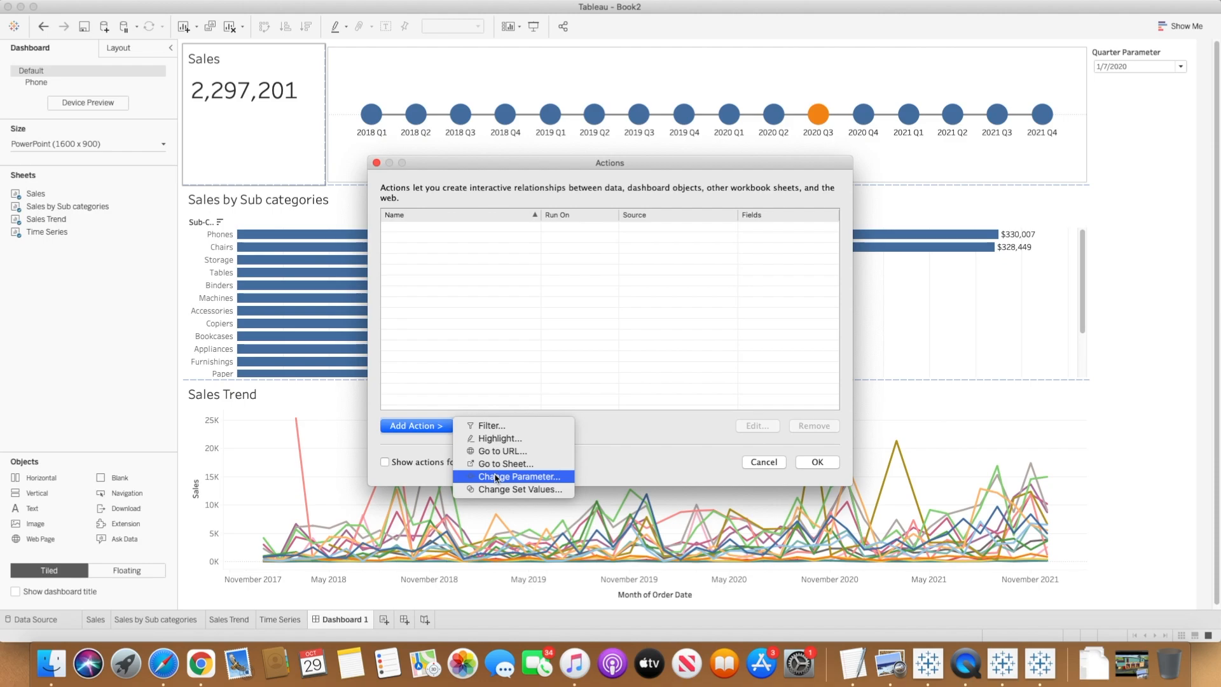
{"action": "left_click", "coordinate": [518, 477]}
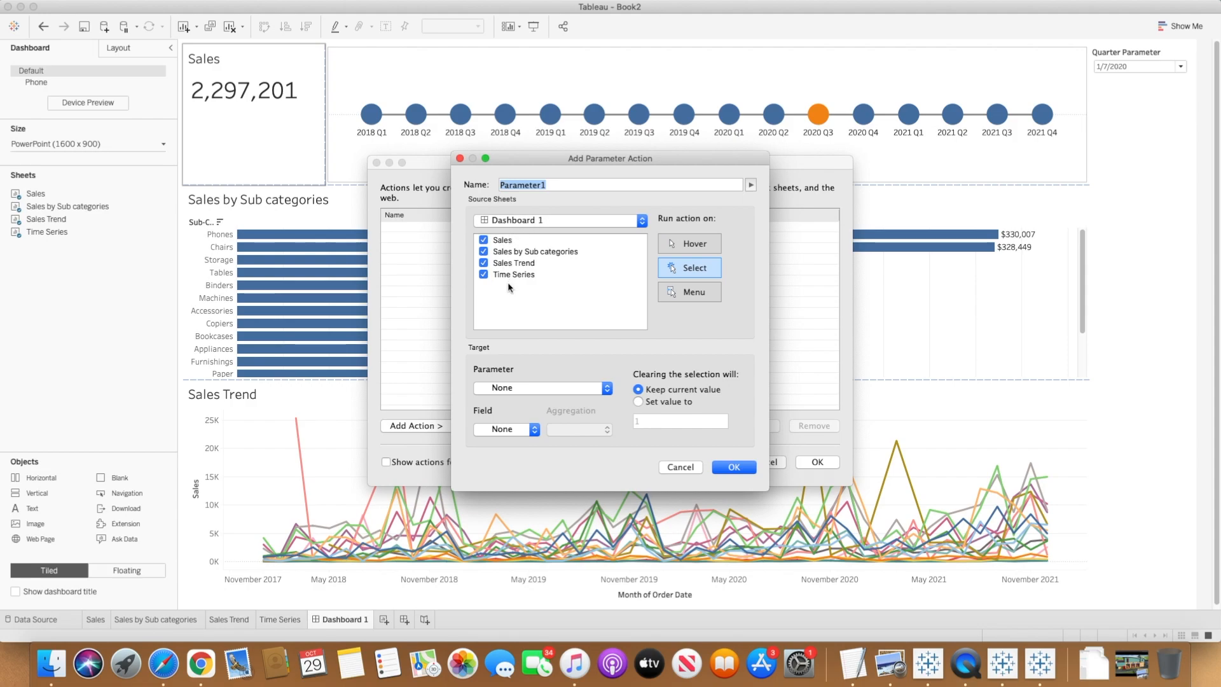
{"action": "left_click", "coordinate": [483, 263]}
{"action": "left_click", "coordinate": [483, 251]}
{"action": "left_click", "coordinate": [484, 240]}
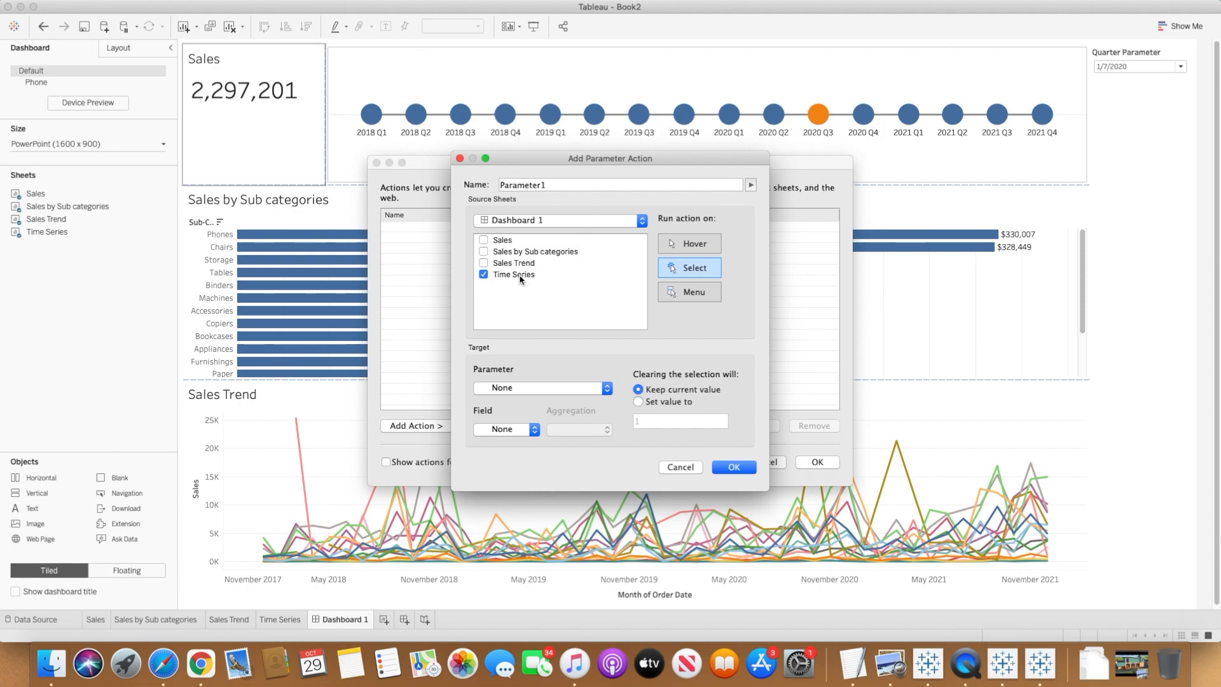
- Set the action's target to Quarter Parameter with QUARTER(Order Date) as the field, and save the action
{"action": "left_click", "coordinate": [526, 390]}
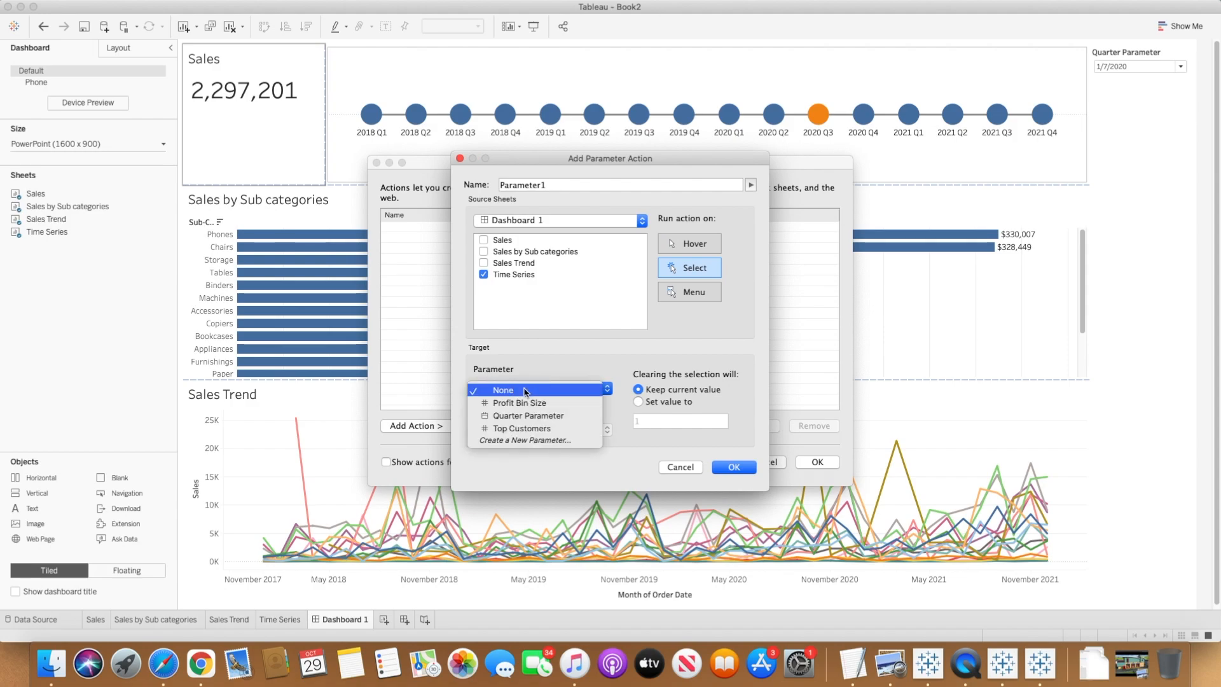
{"action": "left_click", "coordinate": [527, 415]}
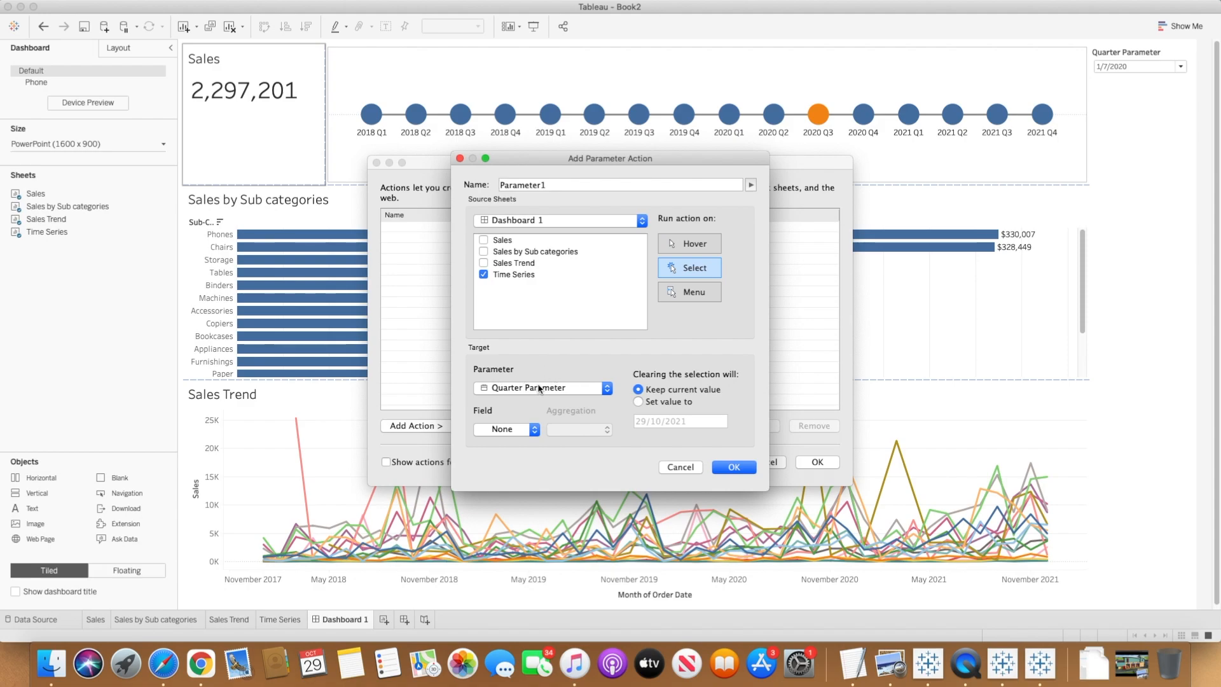
{"action": "left_click", "coordinate": [532, 432]}
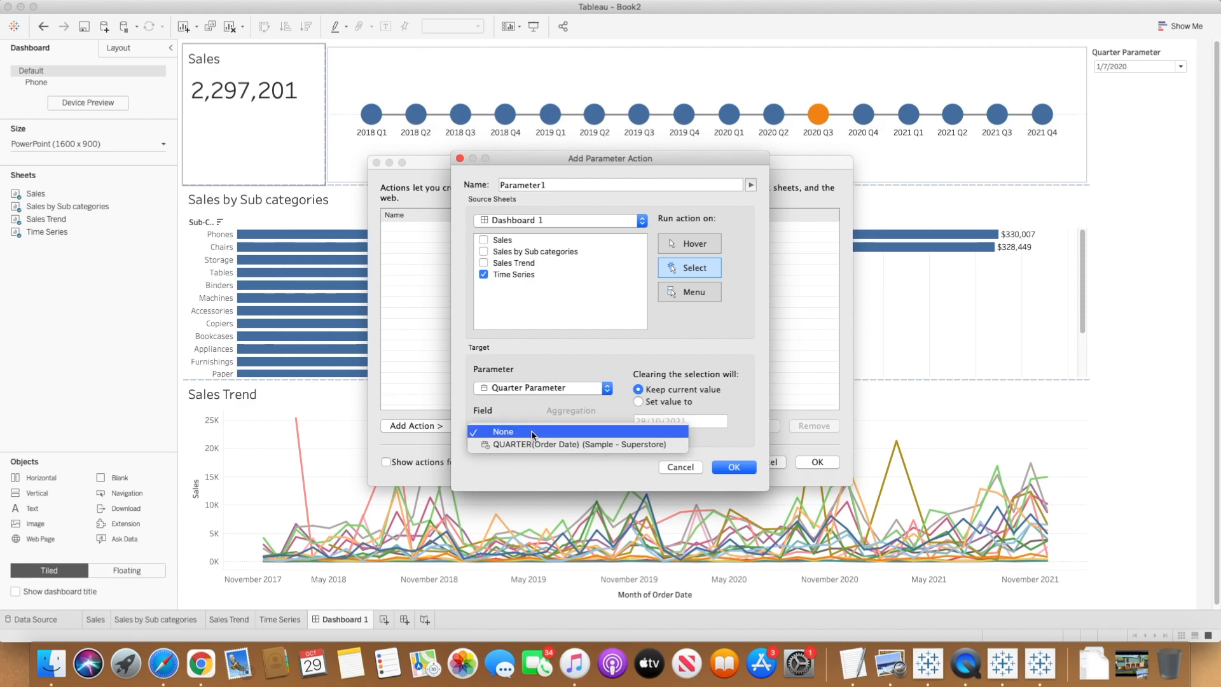
{"action": "left_click", "coordinate": [538, 444]}
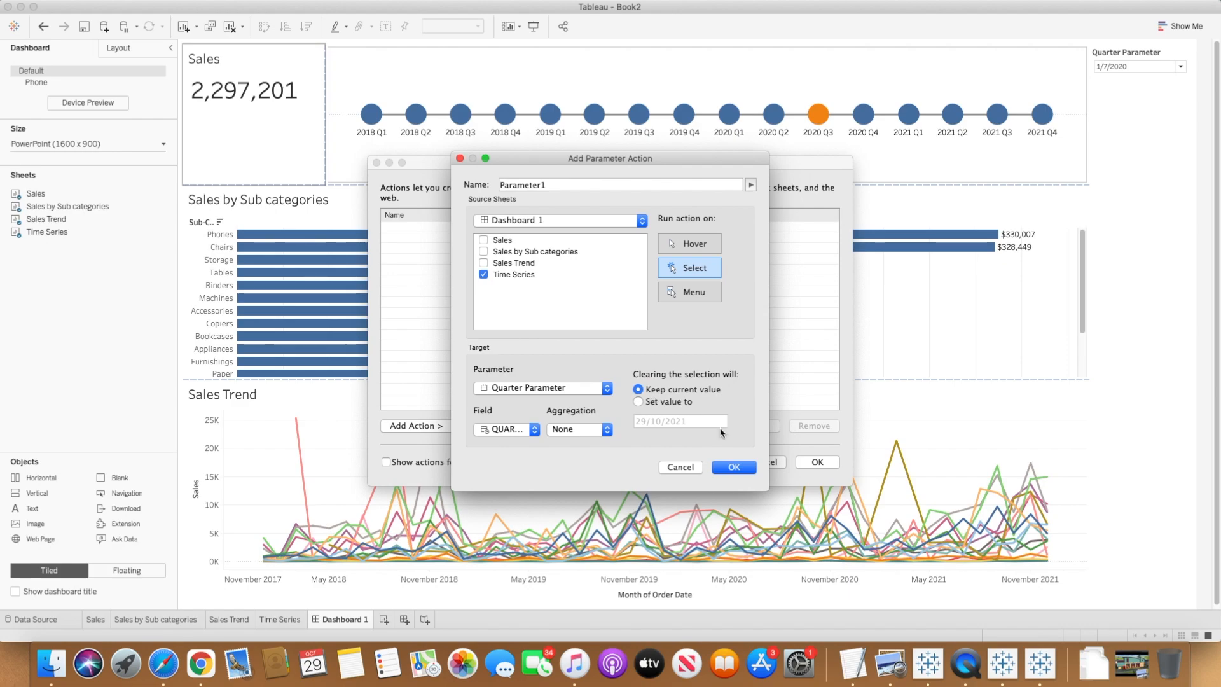
{"action": "left_click", "coordinate": [732, 468]}
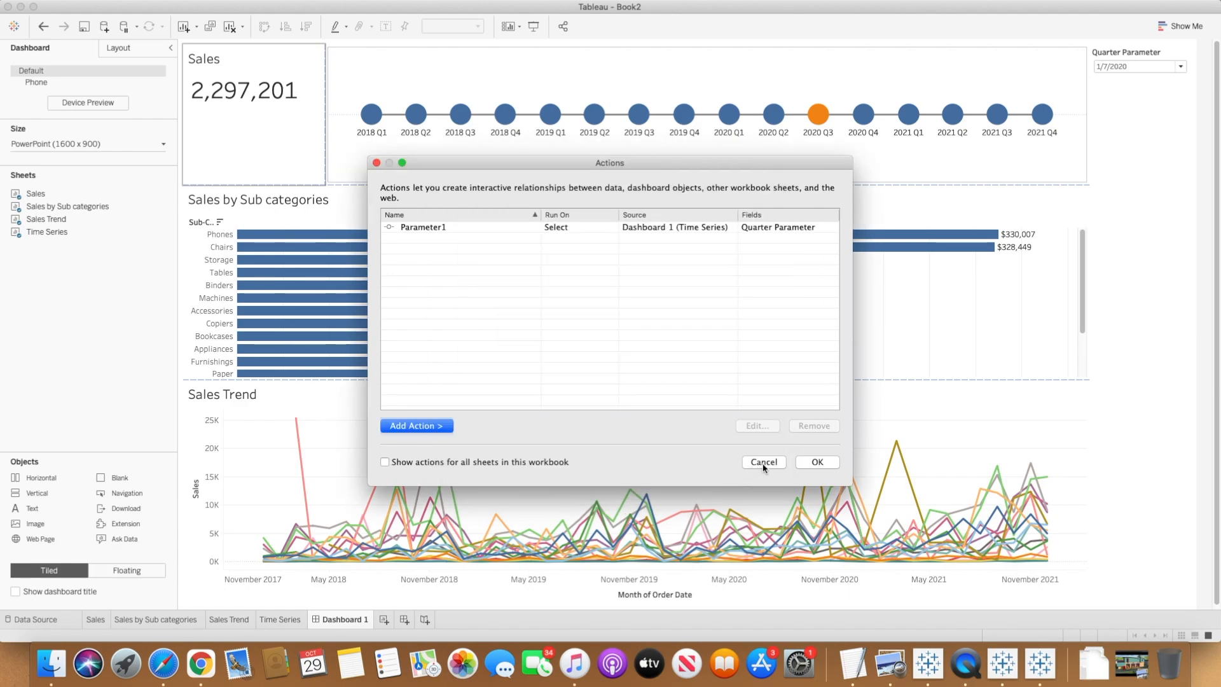
{"action": "left_click", "coordinate": [817, 463]}
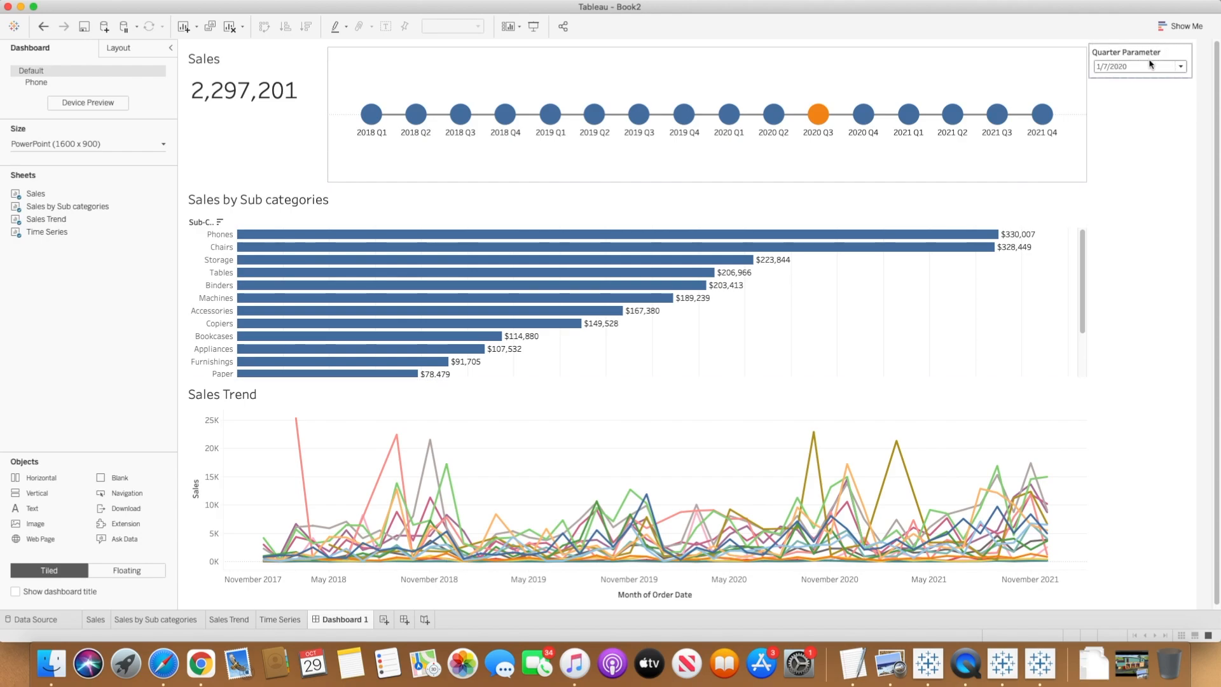
- Test the timeline's parameter action by selecting 2021 Q3, 2021 Q4, 2020 Q3 and 2020 Q2, and clear the highlighting
{"action": "left_click", "coordinate": [1002, 115]}
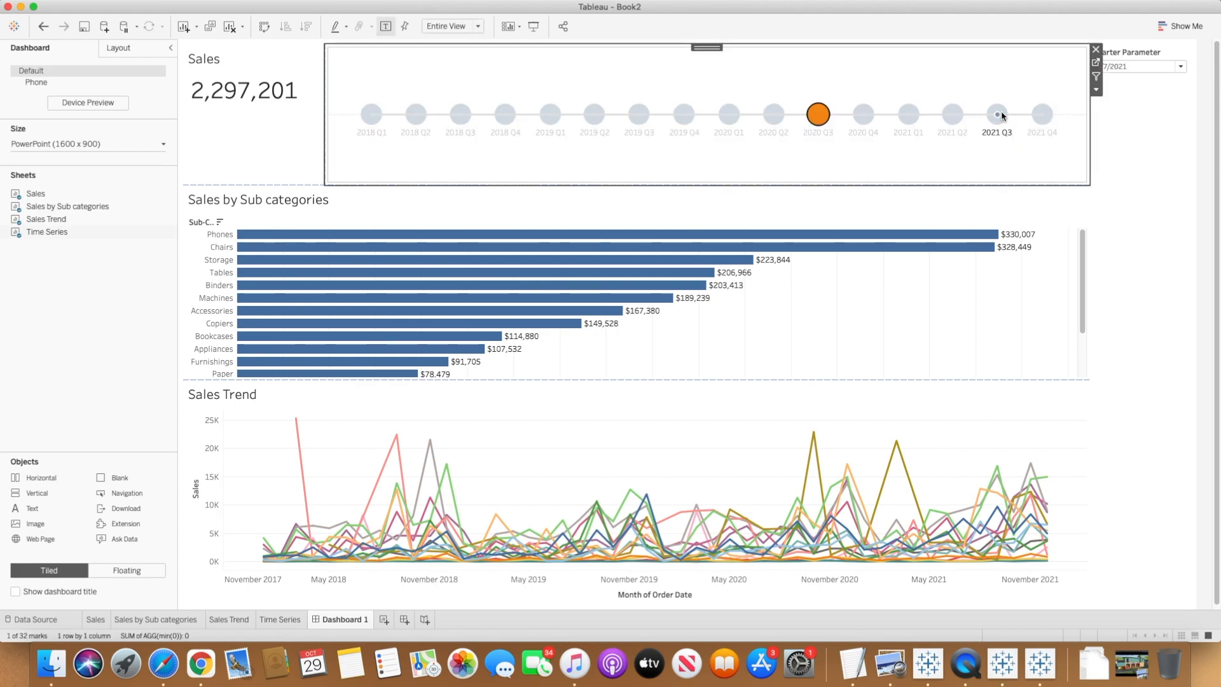
{"action": "left_click", "coordinate": [1114, 74]}
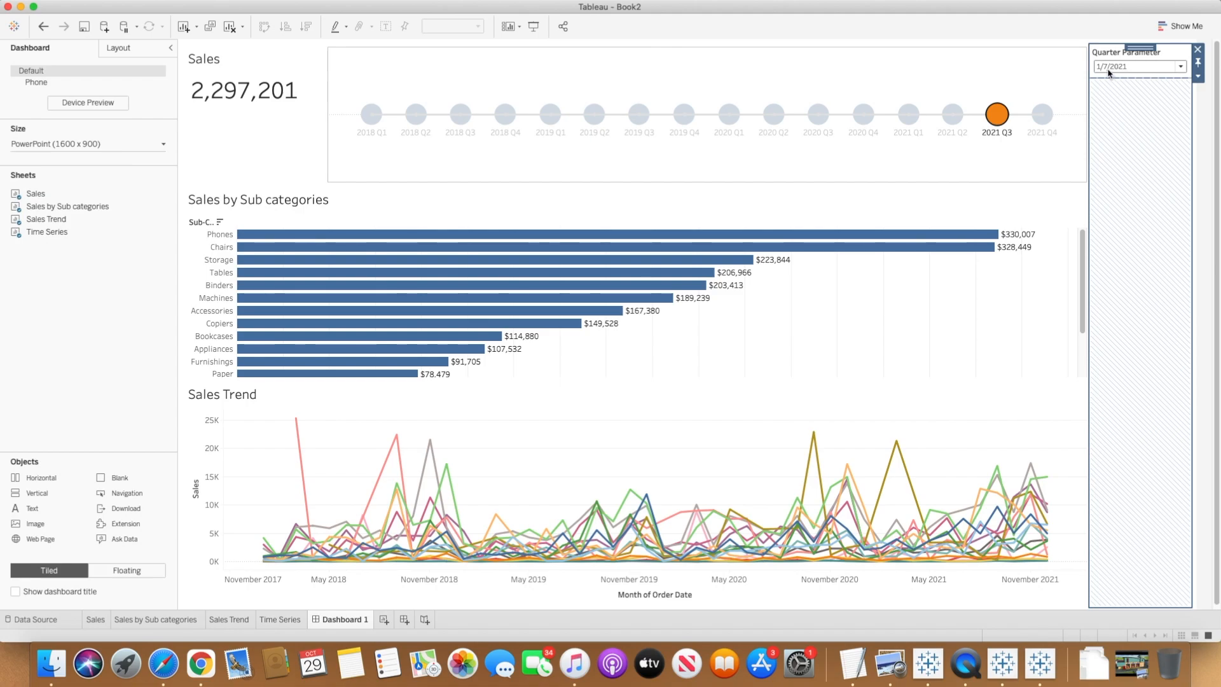
{"action": "mouse_move", "coordinate": [1051, 114]}
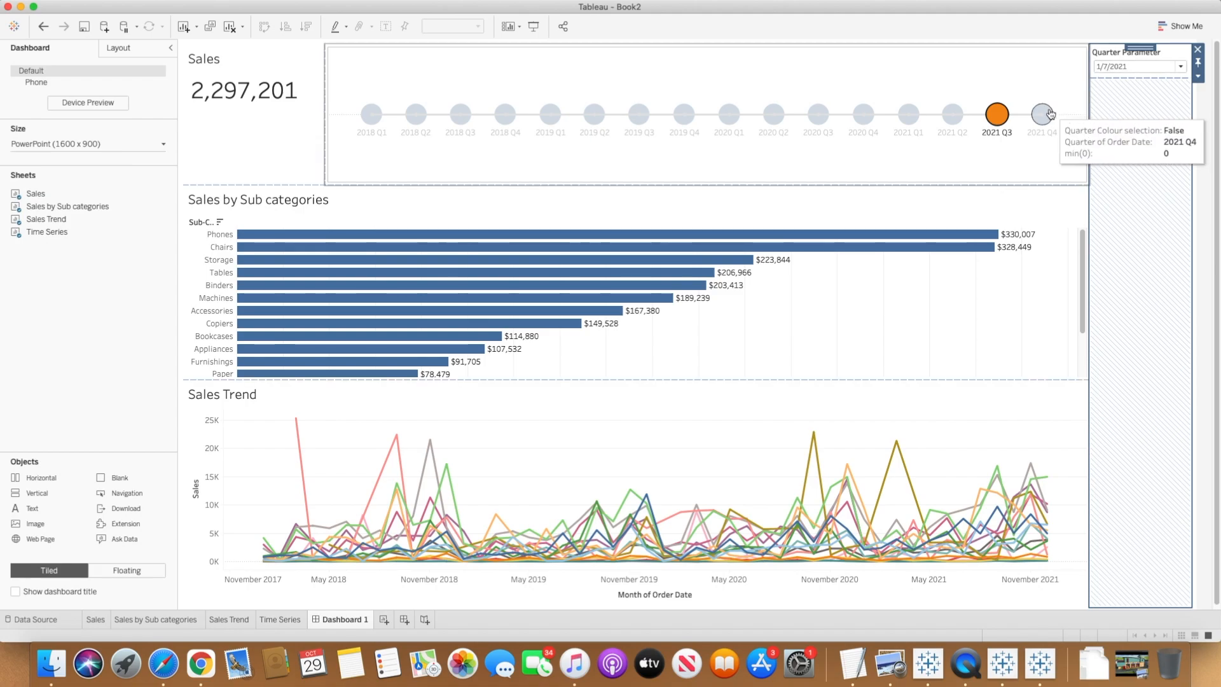
{"action": "left_click", "coordinate": [1050, 114]}
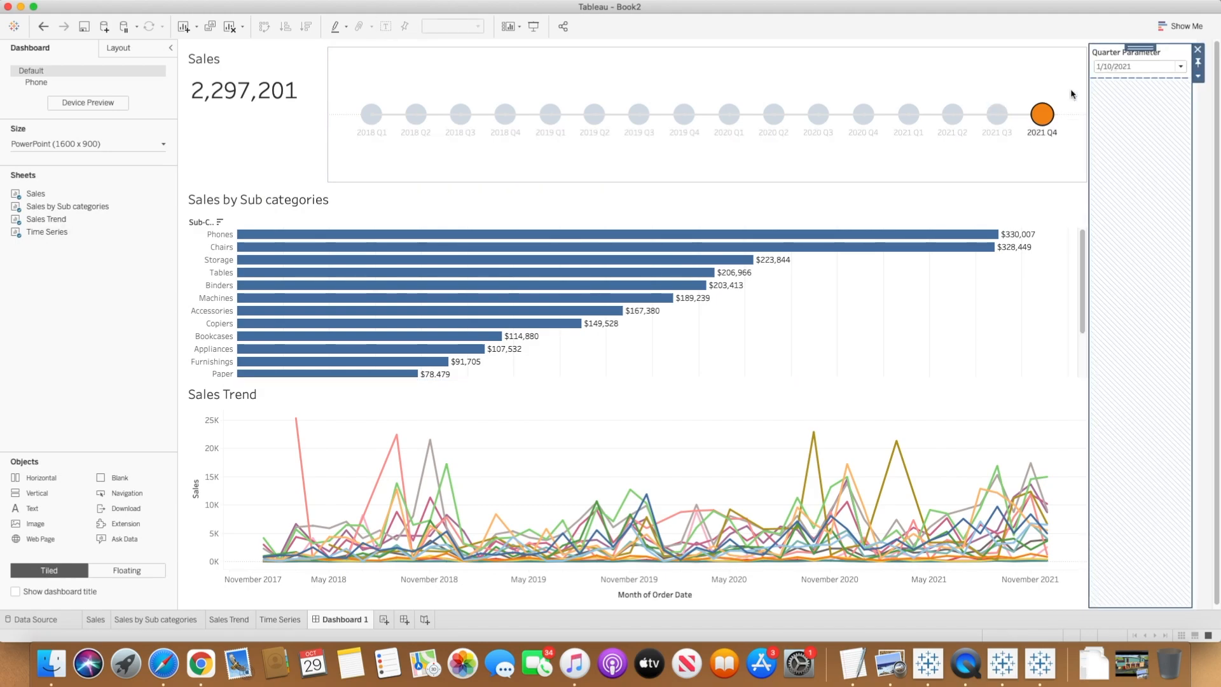
{"action": "left_click", "coordinate": [997, 114]}
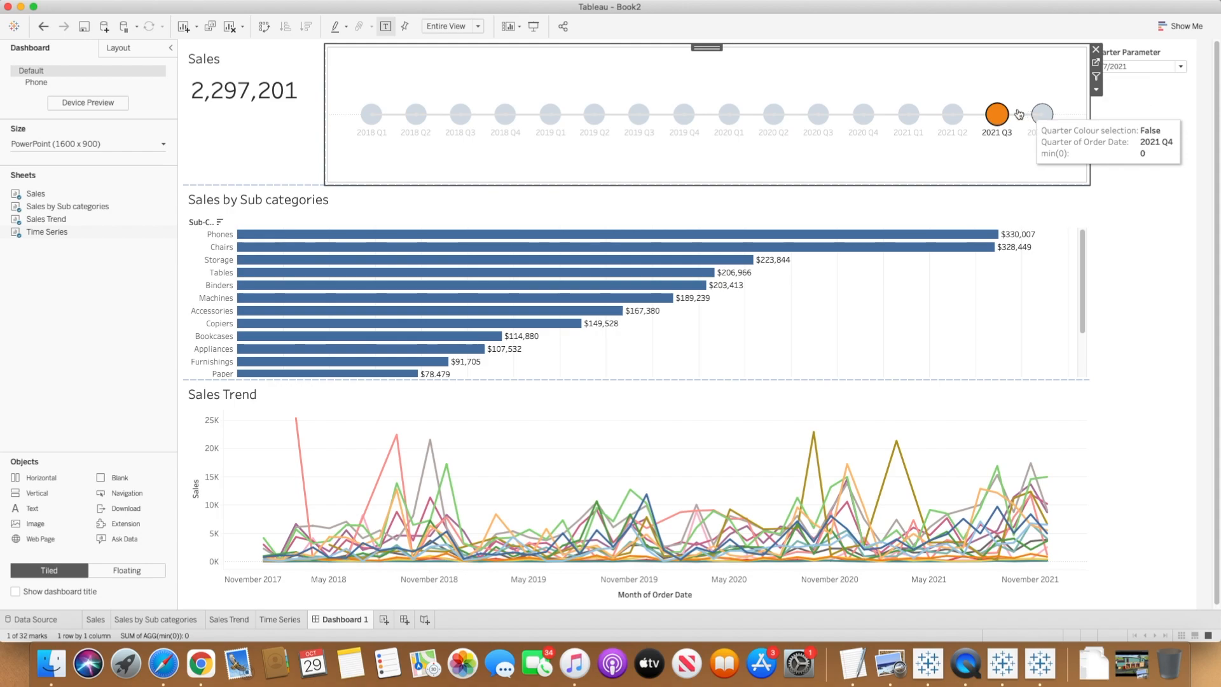
{"action": "left_click", "coordinate": [997, 114]}
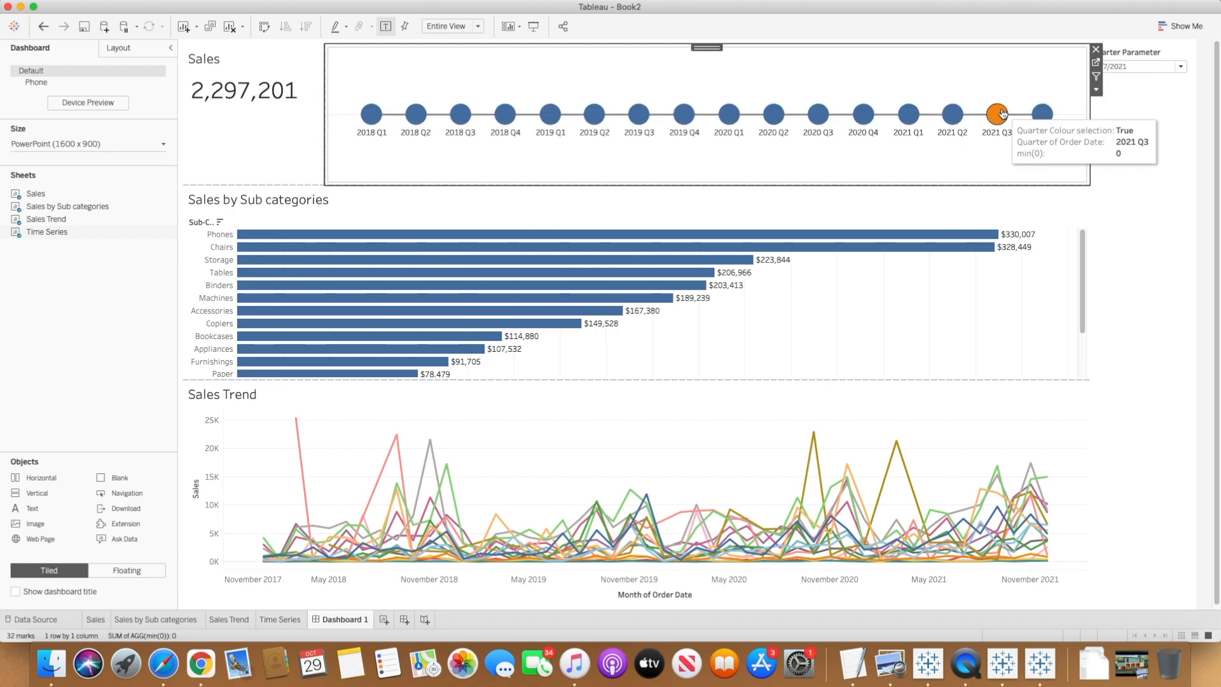
{"action": "left_click", "coordinate": [817, 113]}
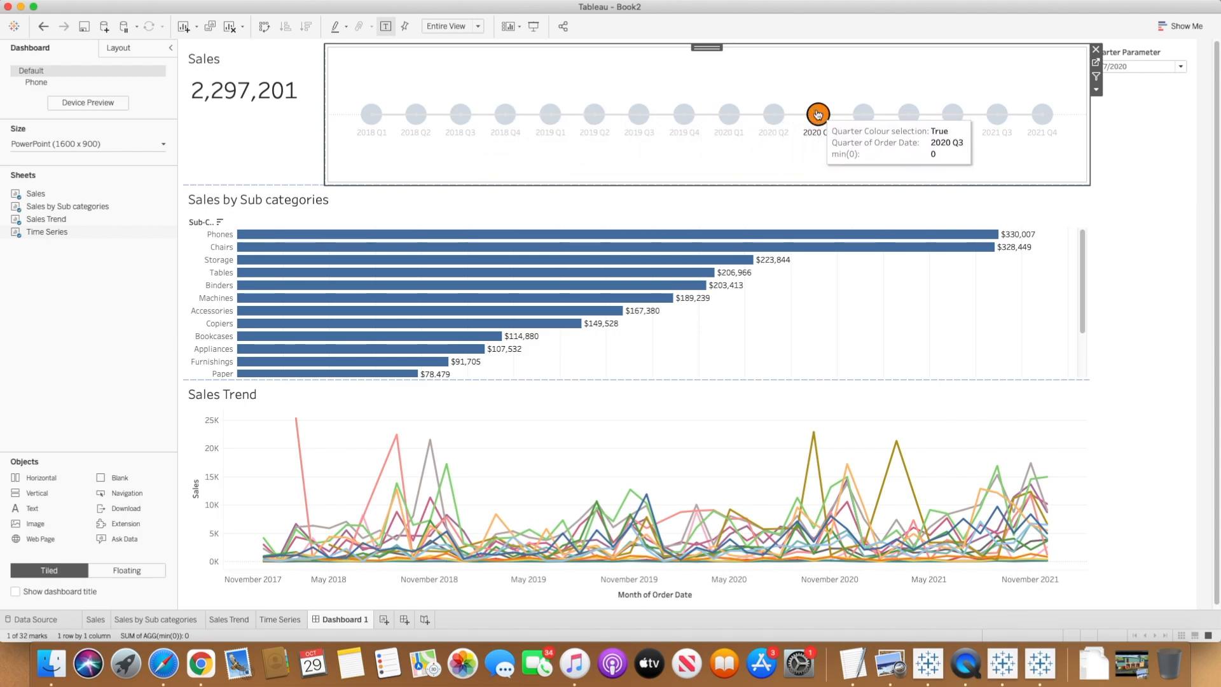
{"action": "left_click", "coordinate": [773, 114]}
{"action": "left_click", "coordinate": [773, 114]}
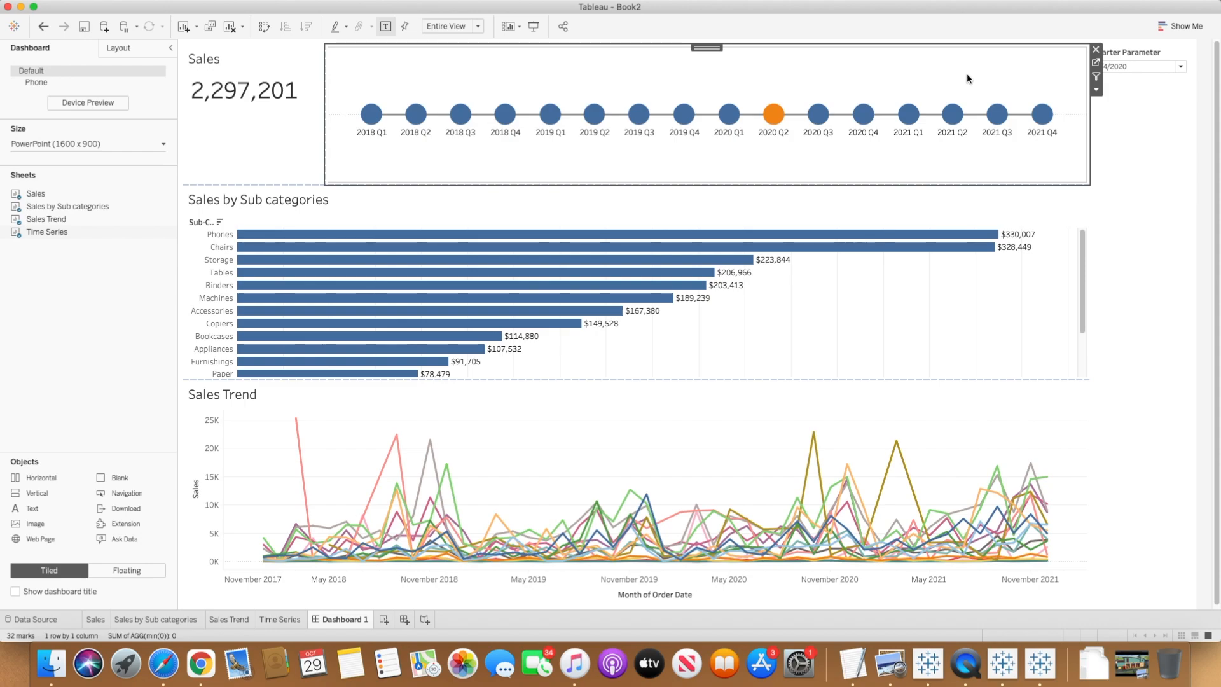
- On the Time Series sheet, create a calculated field named Blank Field containing an empty string "" and add it to the circle marks' detail
{"action": "left_click", "coordinate": [1096, 63]}
{"action": "left_click", "coordinate": [167, 90]}
{"action": "left_click", "coordinate": [145, 102]}
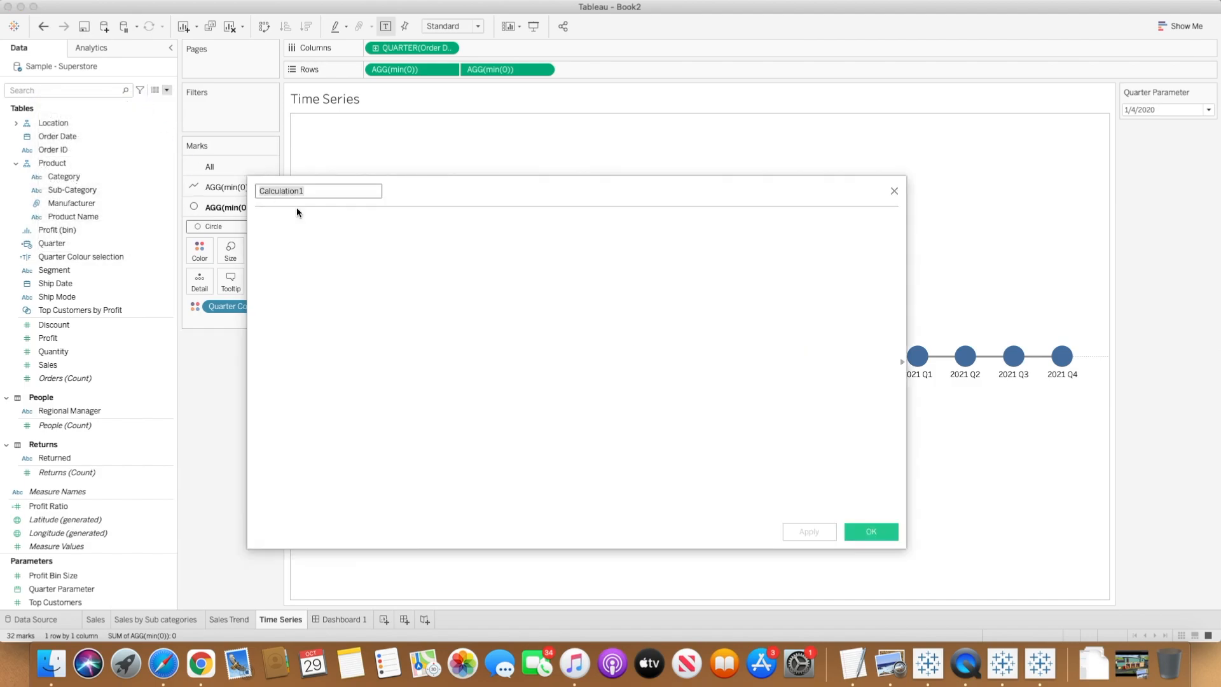
{"action": "type", "text": "Blank Field"}
{"action": "left_click", "coordinate": [300, 218]}
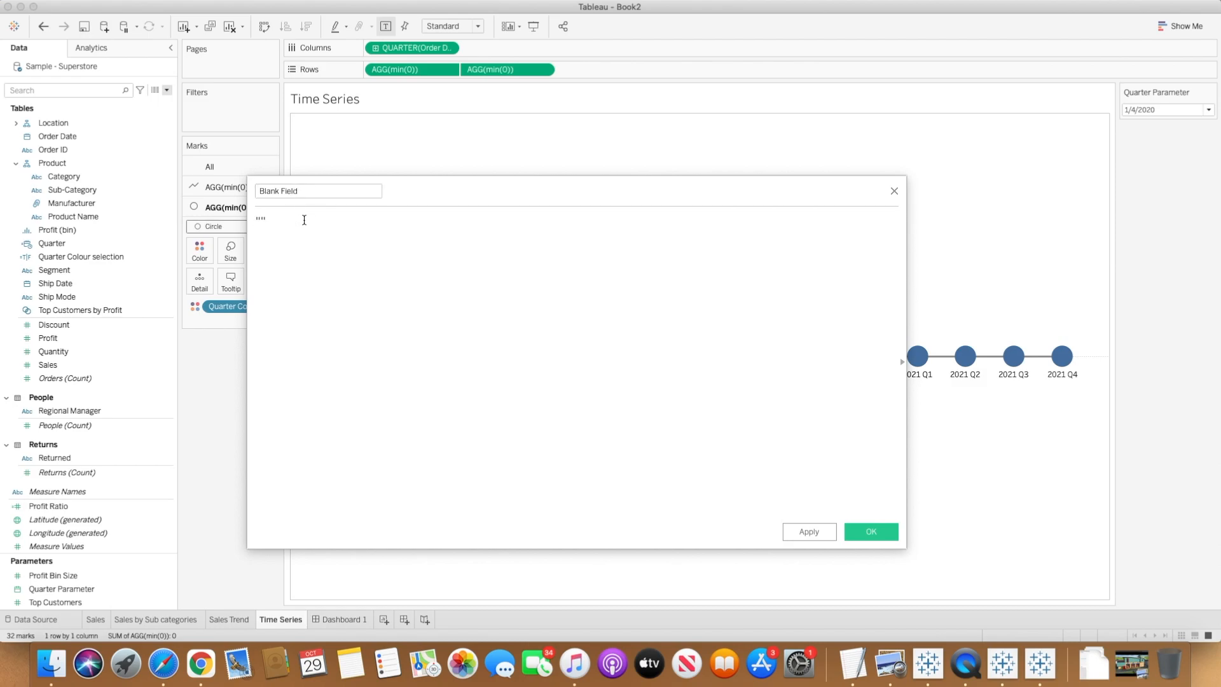
{"action": "left_click", "coordinate": [873, 533]}
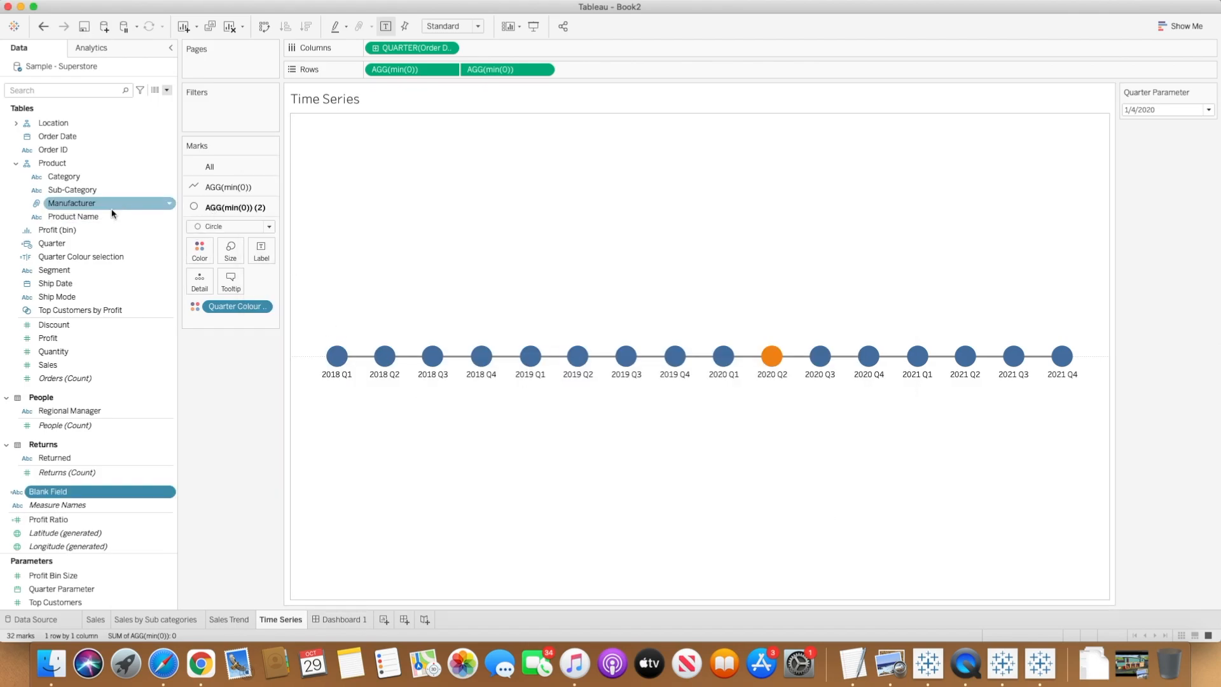
{"action": "left_click_drag", "start_coordinate": [93, 491], "coordinate": [204, 289]}
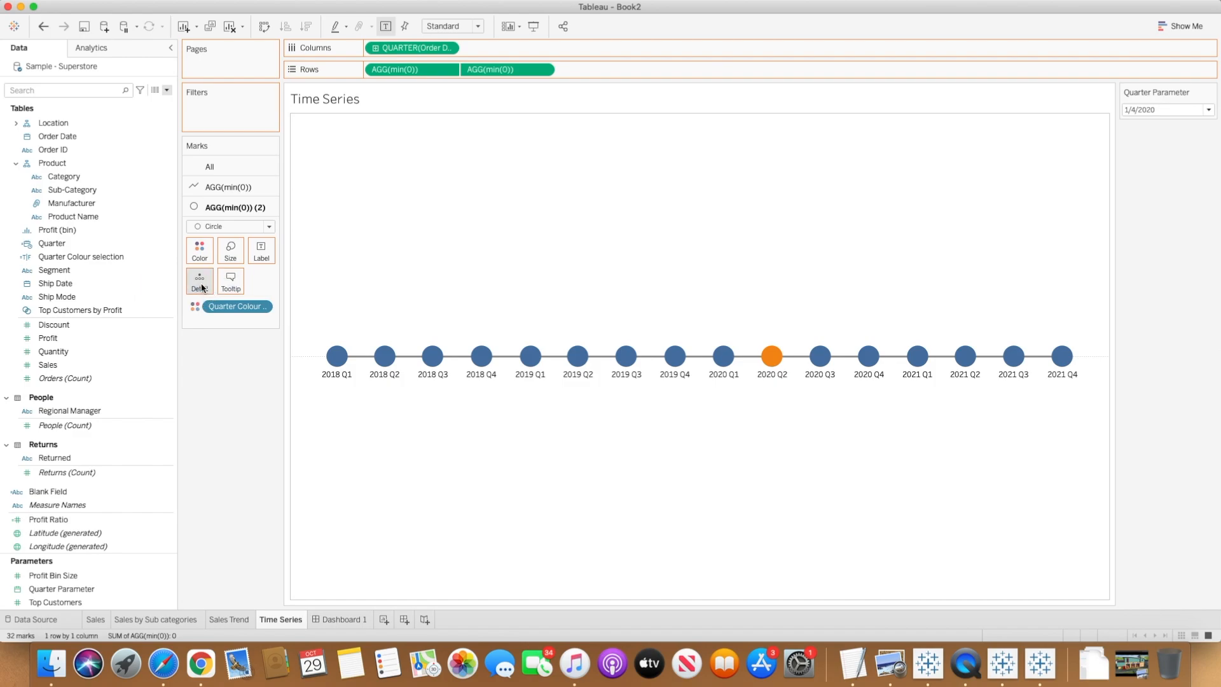
- Create a Highlight action on Dashboard 1 that uses only the Time Series sheet as its source
{"action": "left_click", "coordinate": [335, 619]}
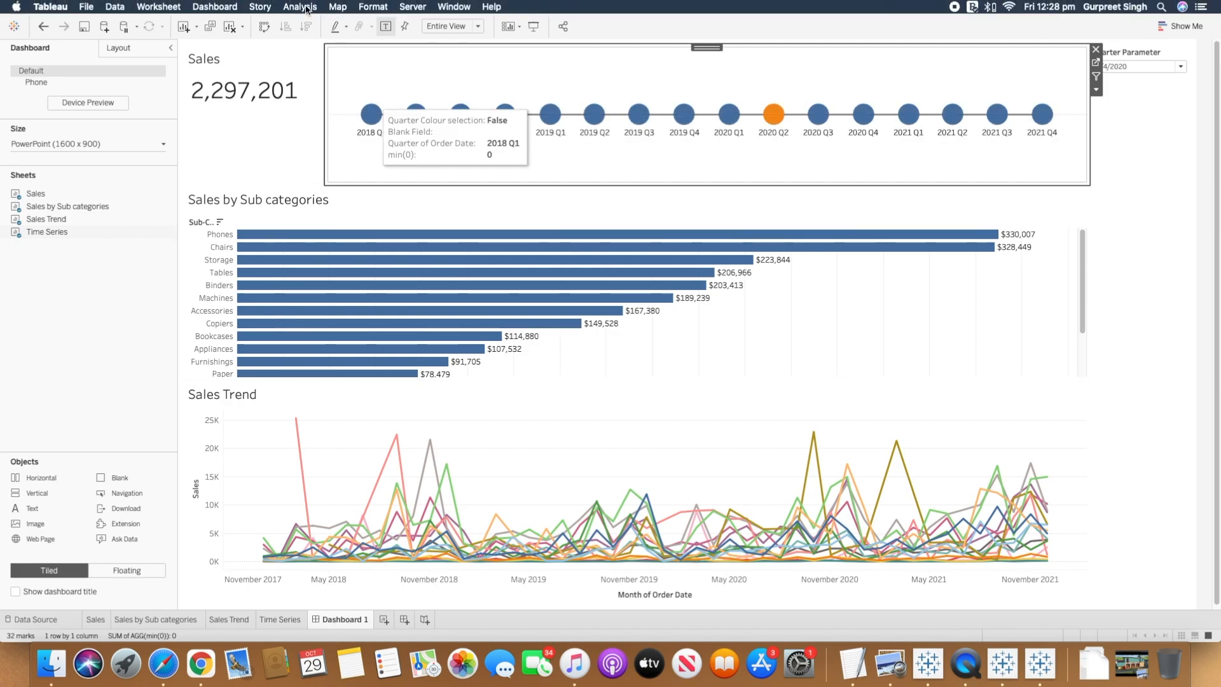
{"action": "left_click", "coordinate": [216, 8]}
{"action": "left_click", "coordinate": [243, 164]}
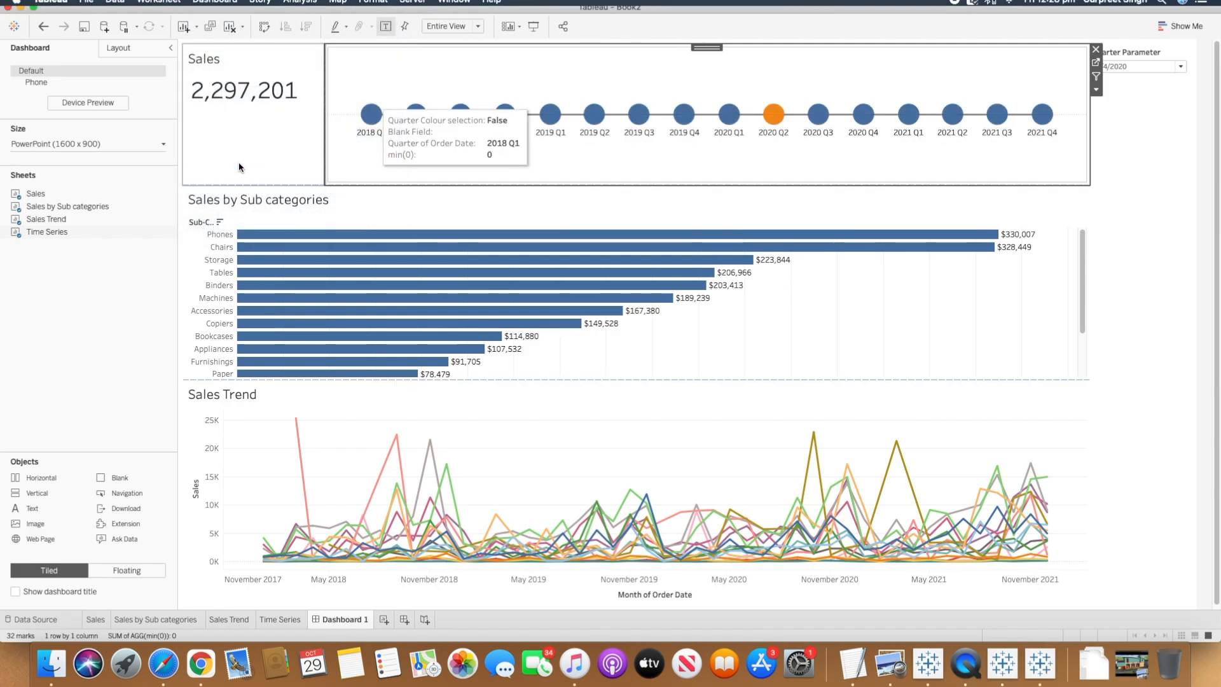
{"action": "left_click", "coordinate": [438, 425]}
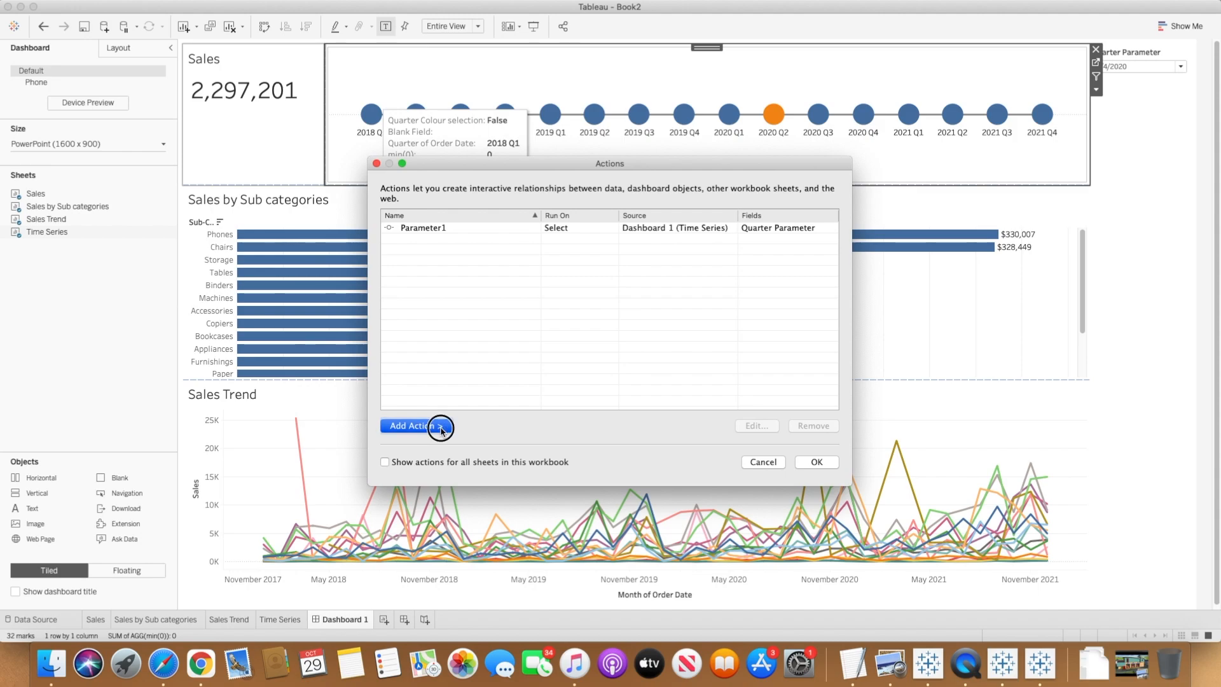
{"action": "left_click", "coordinate": [499, 438]}
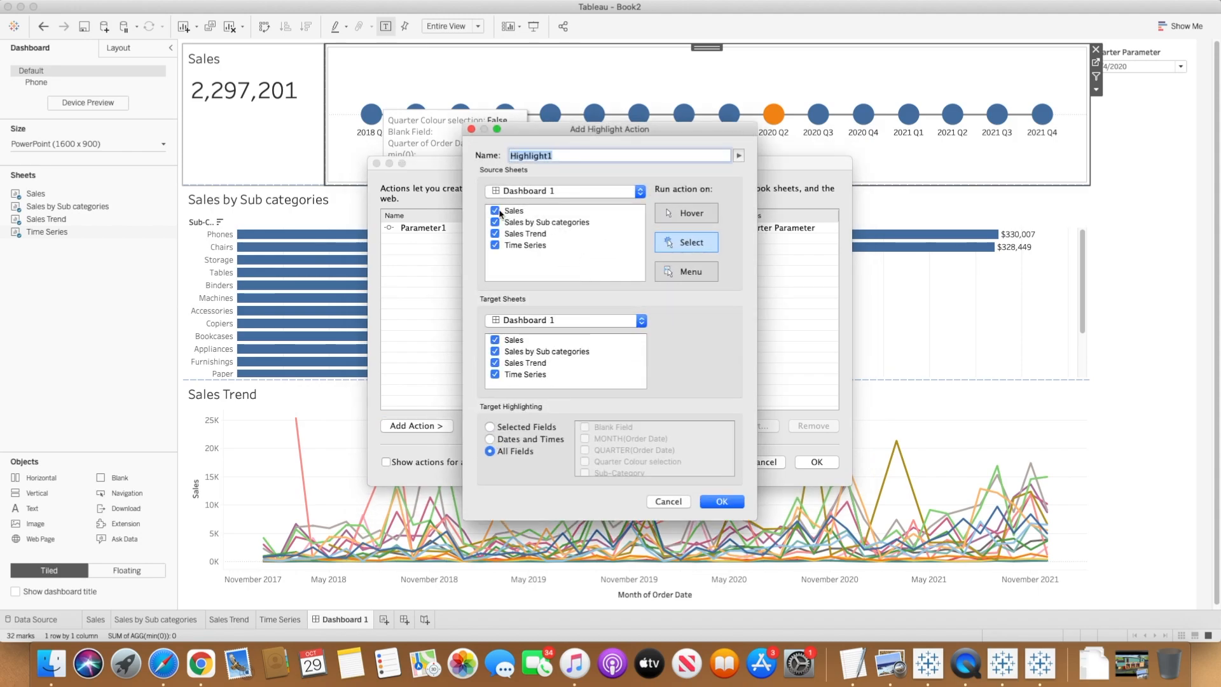
{"action": "left_click", "coordinate": [495, 210]}
{"action": "left_click", "coordinate": [494, 222]}
{"action": "left_click", "coordinate": [495, 233]}
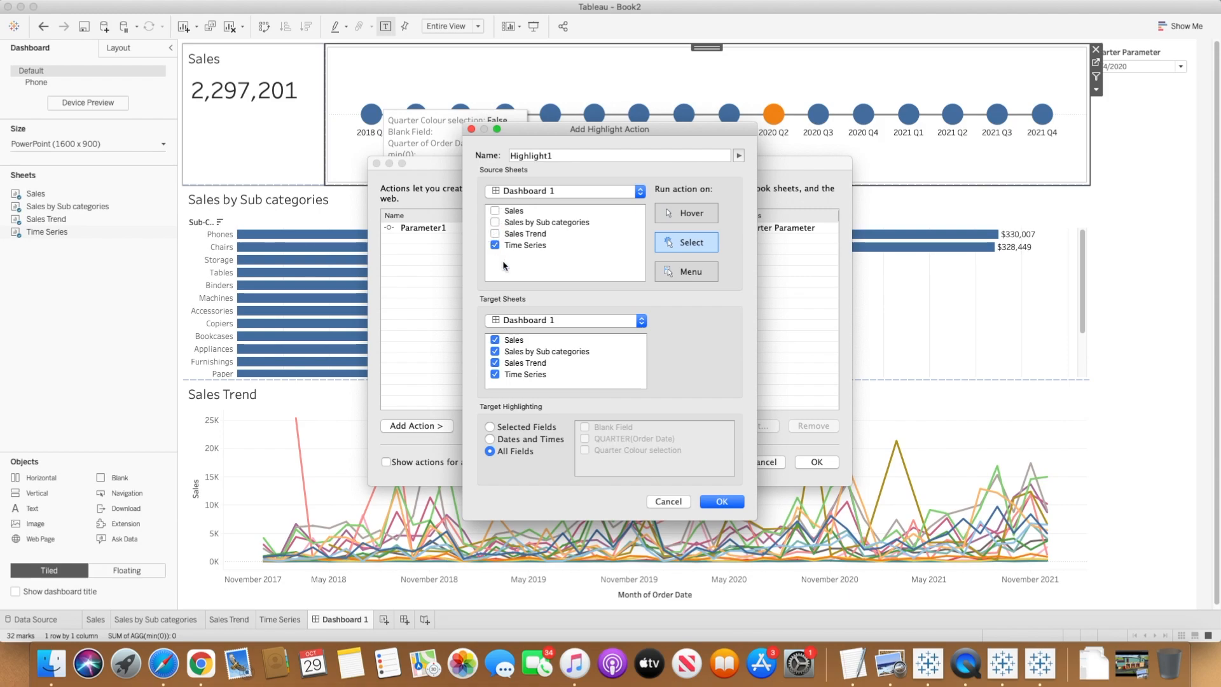
- Limit the highlight action's target to Time Series with Blank Field as the only selected field, and save the action
{"action": "left_click", "coordinate": [495, 340]}
{"action": "left_click", "coordinate": [495, 351]}
{"action": "left_click", "coordinate": [495, 362]}
{"action": "left_click", "coordinate": [489, 427]}
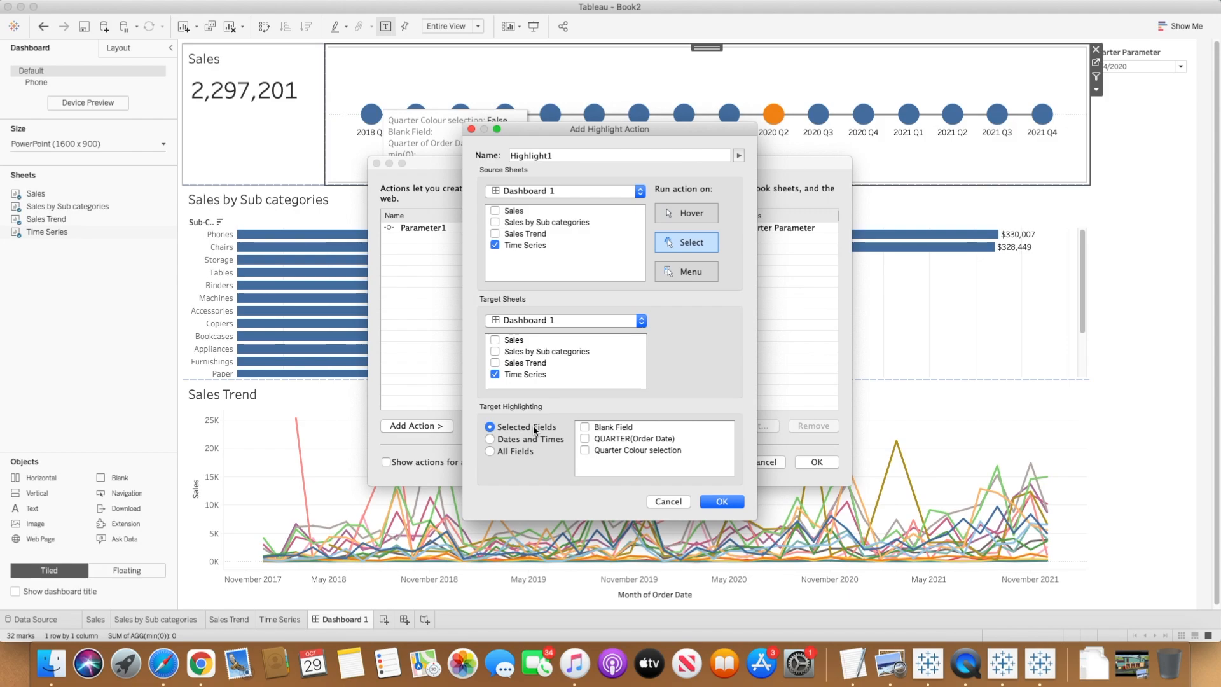
{"action": "left_click", "coordinate": [585, 428]}
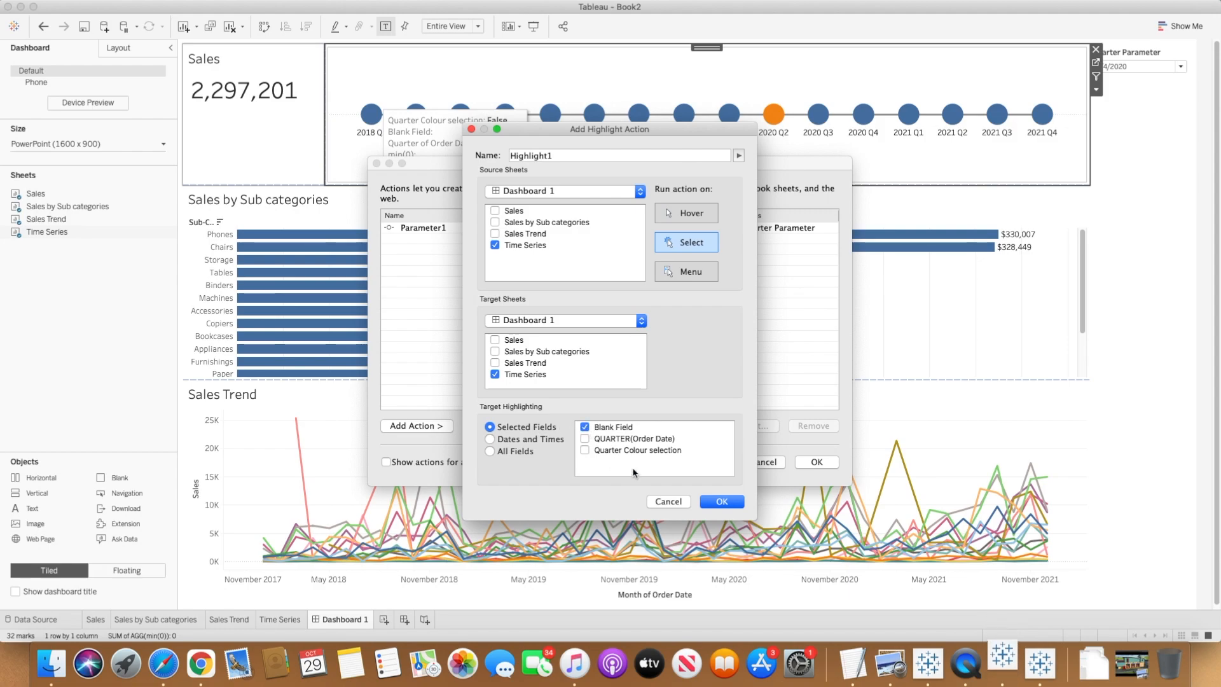
{"action": "left_click", "coordinate": [721, 502]}
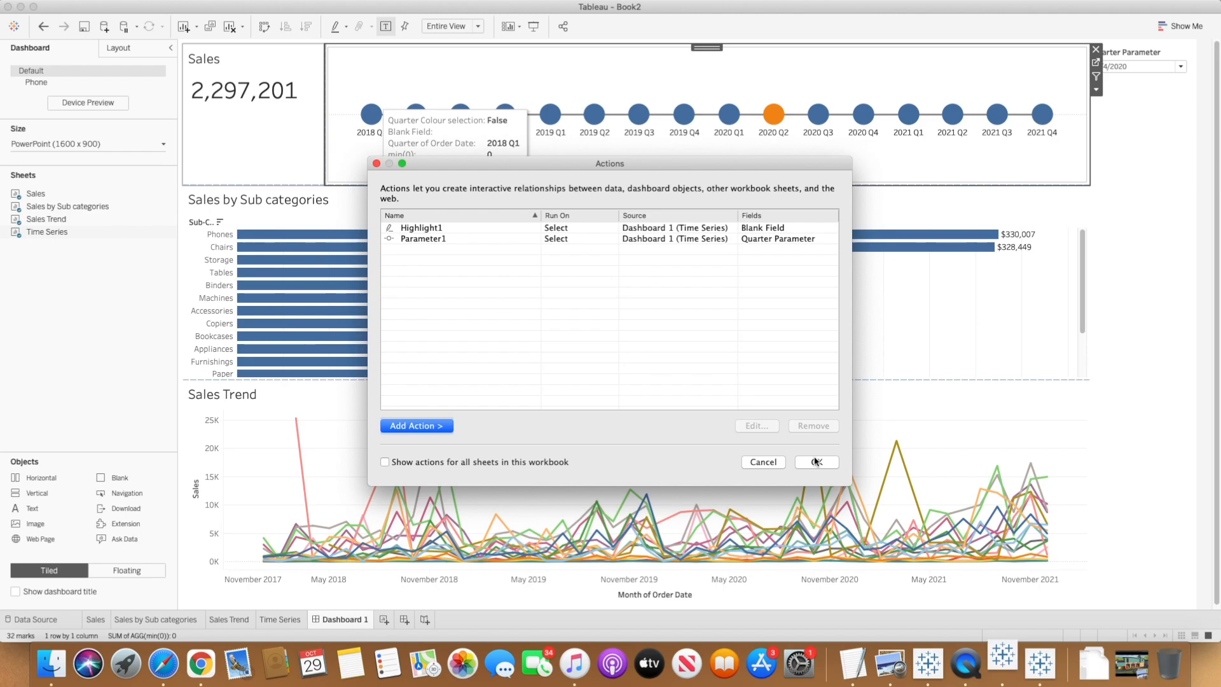
{"action": "left_click", "coordinate": [816, 462]}
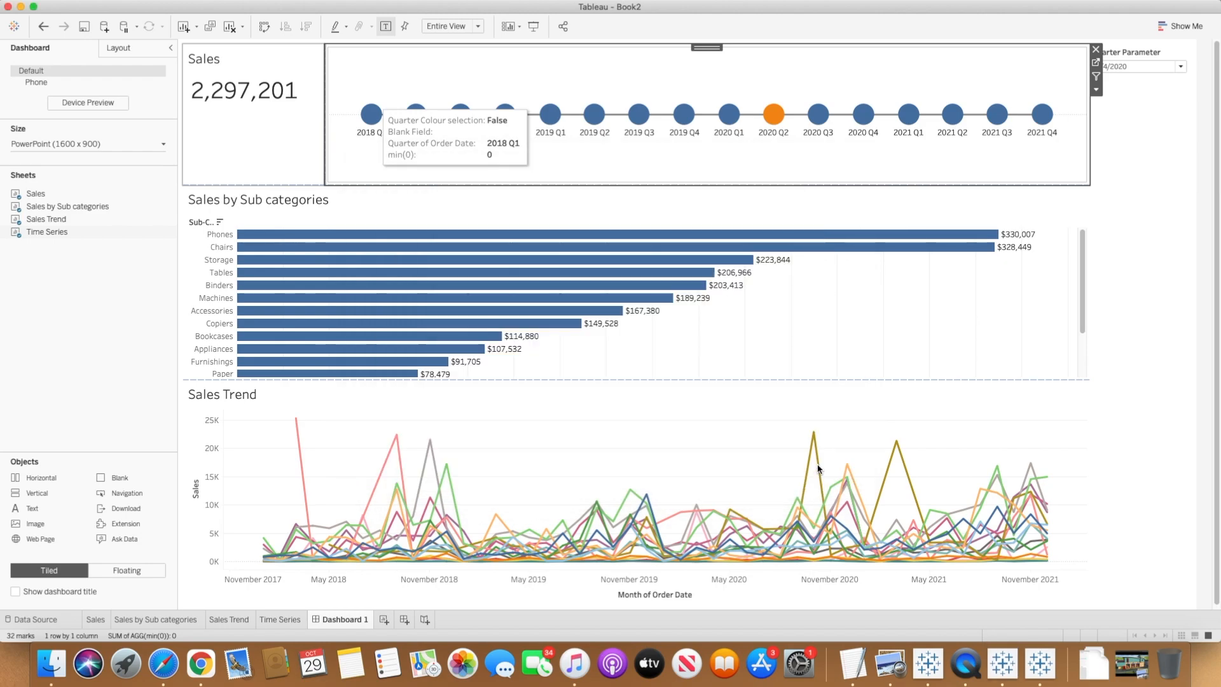
- Test the highlight action by selecting 2019 Q2, 2019 Q1, 2018 Q4 and 2019 Q1 on the timeline, and clear the selection
{"action": "left_click", "coordinate": [592, 114]}
{"action": "left_click", "coordinate": [550, 114]}
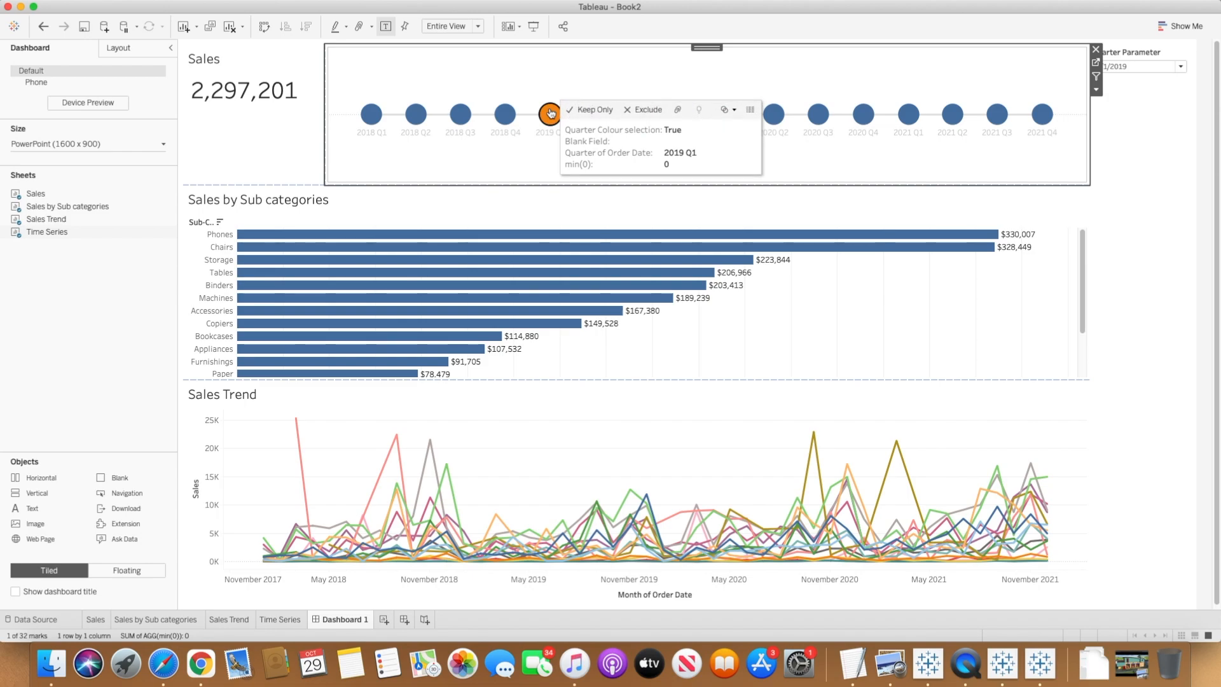
{"action": "left_click", "coordinate": [509, 116]}
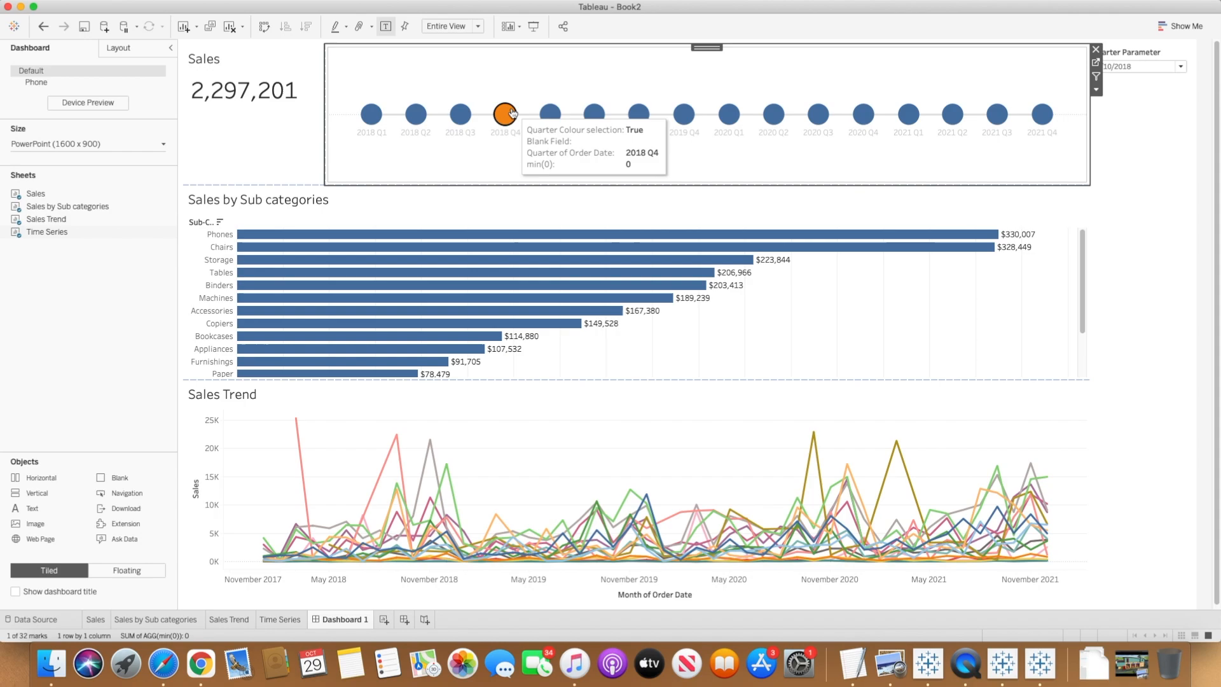
{"action": "left_click", "coordinate": [546, 114]}
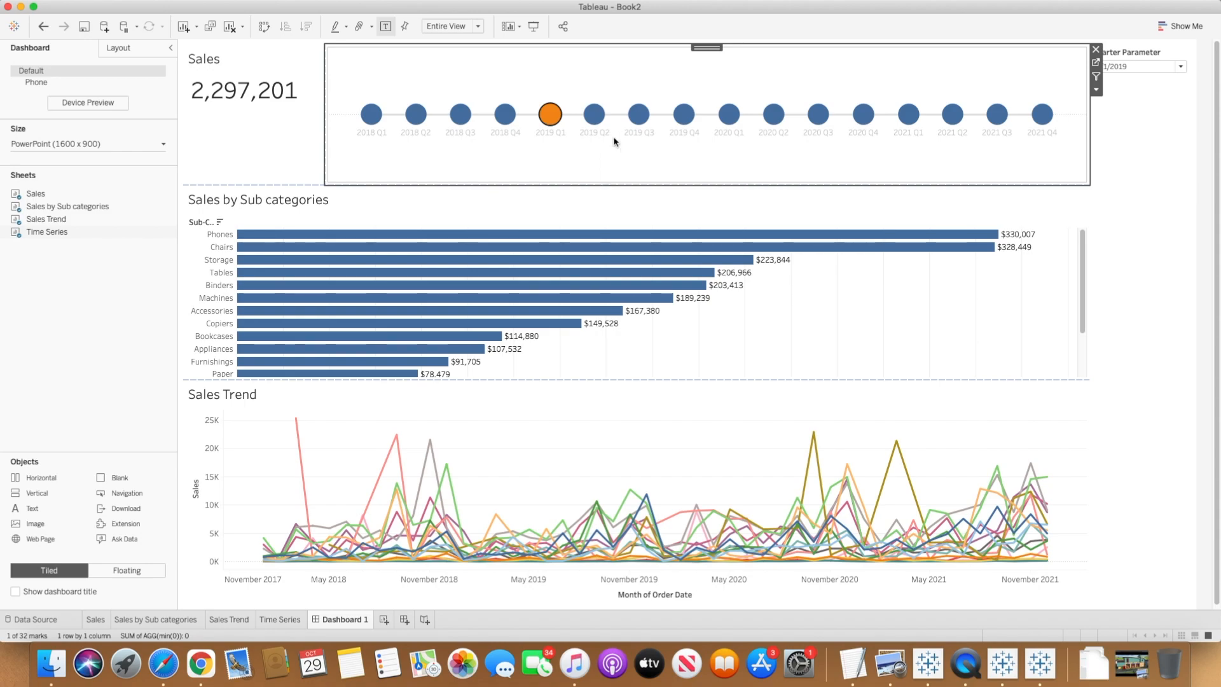
{"action": "left_click", "coordinate": [550, 114]}
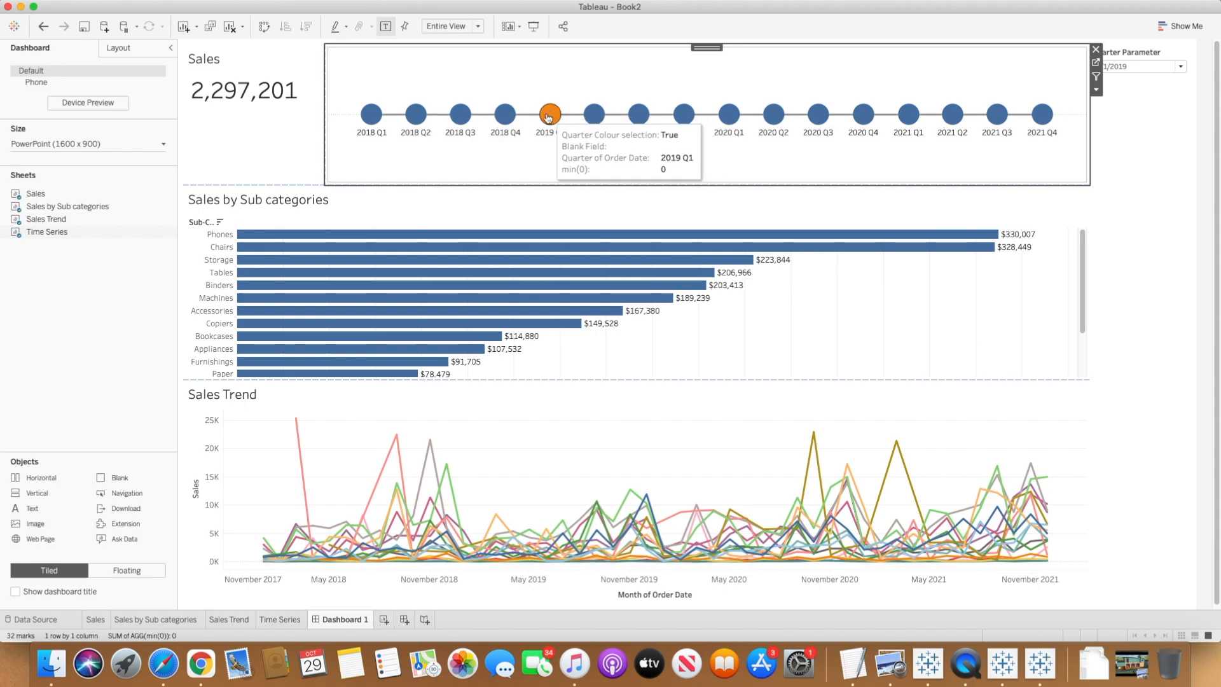
- Add Blank Field to the detail of the line marks on the Time Series sheet
{"action": "left_click", "coordinate": [1094, 61]}
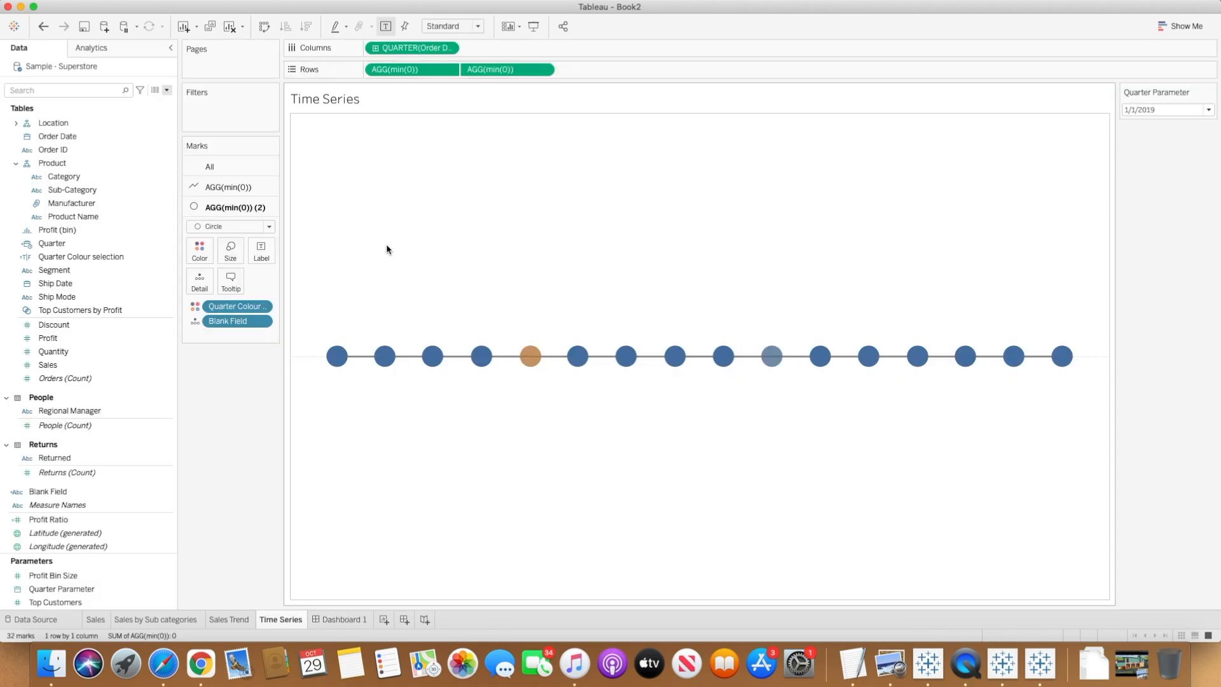
{"action": "left_click", "coordinate": [235, 187]}
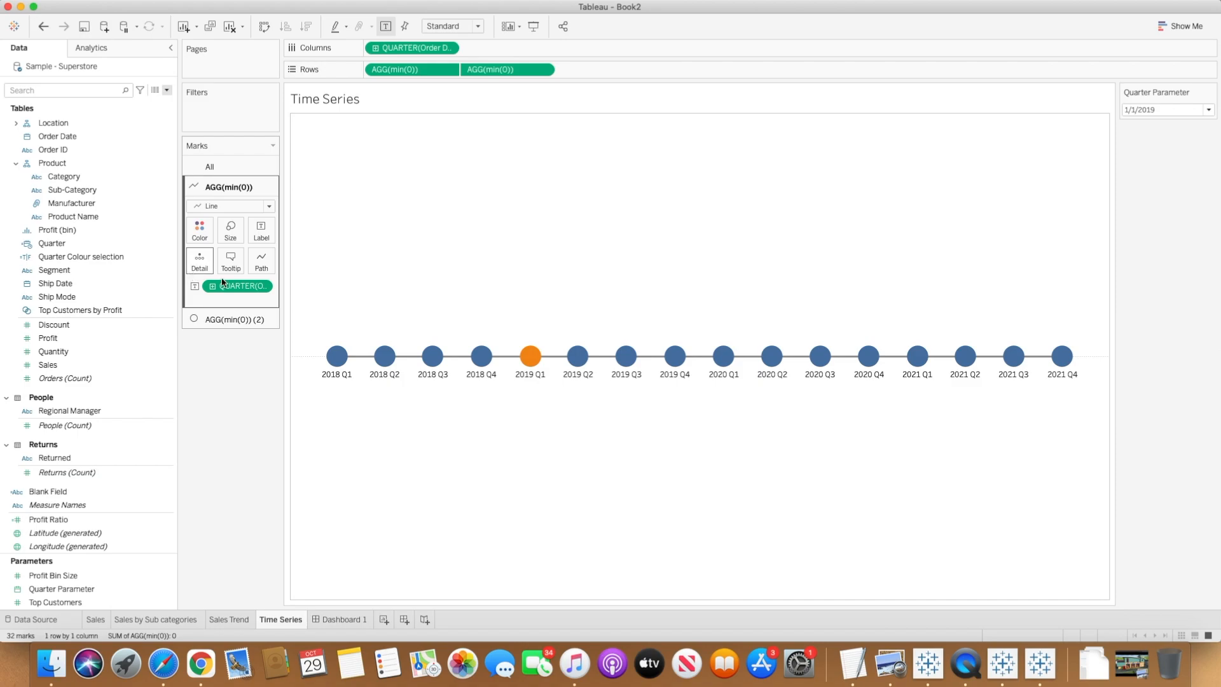
{"action": "left_click", "coordinate": [97, 368]}
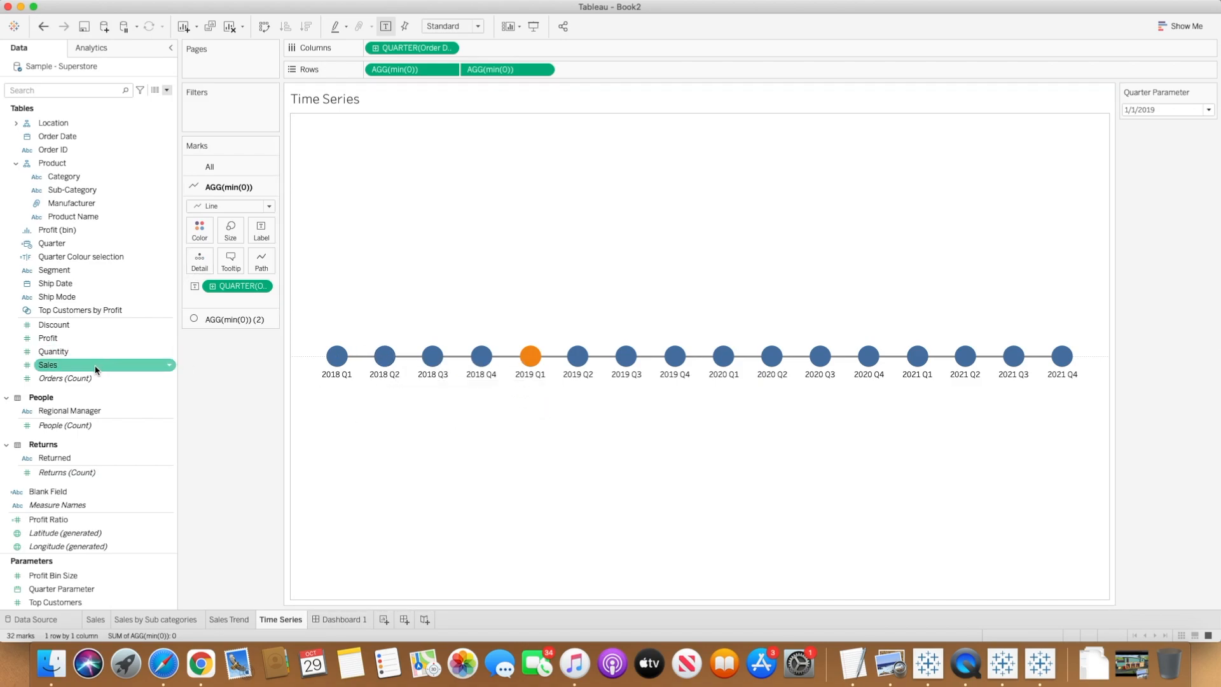
{"action": "left_click_drag", "start_coordinate": [59, 492], "coordinate": [192, 260]}
- Test the timeline on Dashboard 1 by selecting 2019 Q2, 2019 Q3, 2019 Q4 and 2020 Q1
{"action": "left_click", "coordinate": [340, 619]}
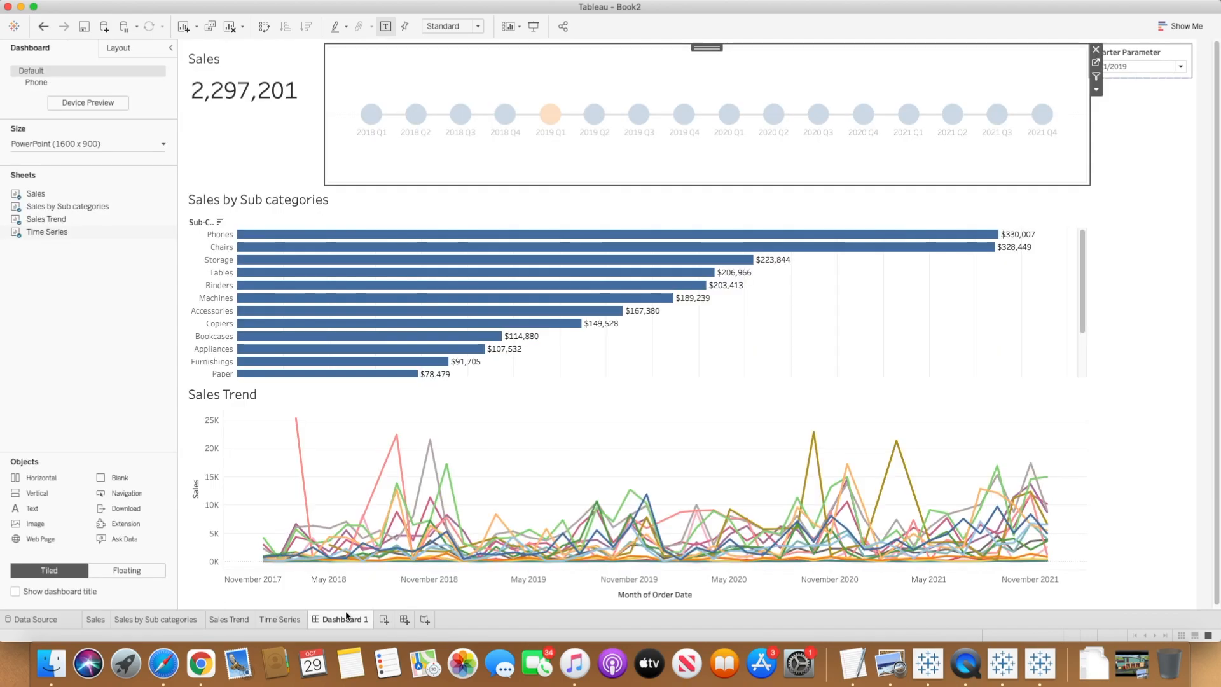
{"action": "left_click", "coordinate": [595, 114]}
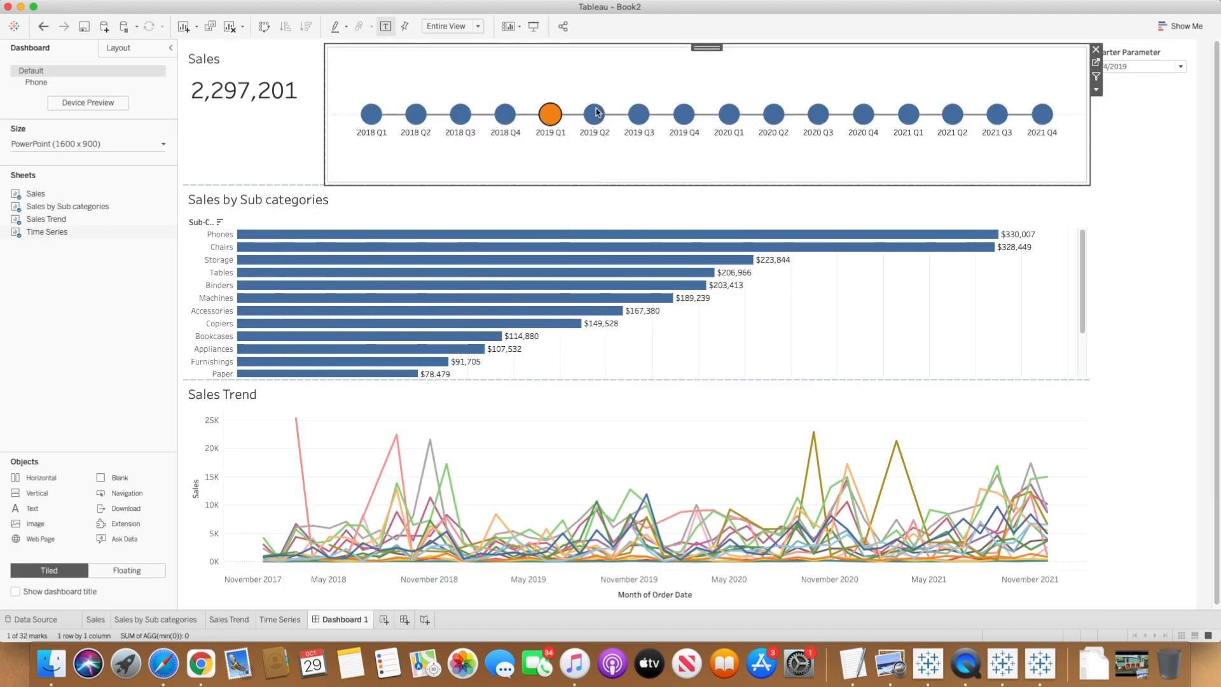
{"action": "mouse_move", "coordinate": [609, 142]}
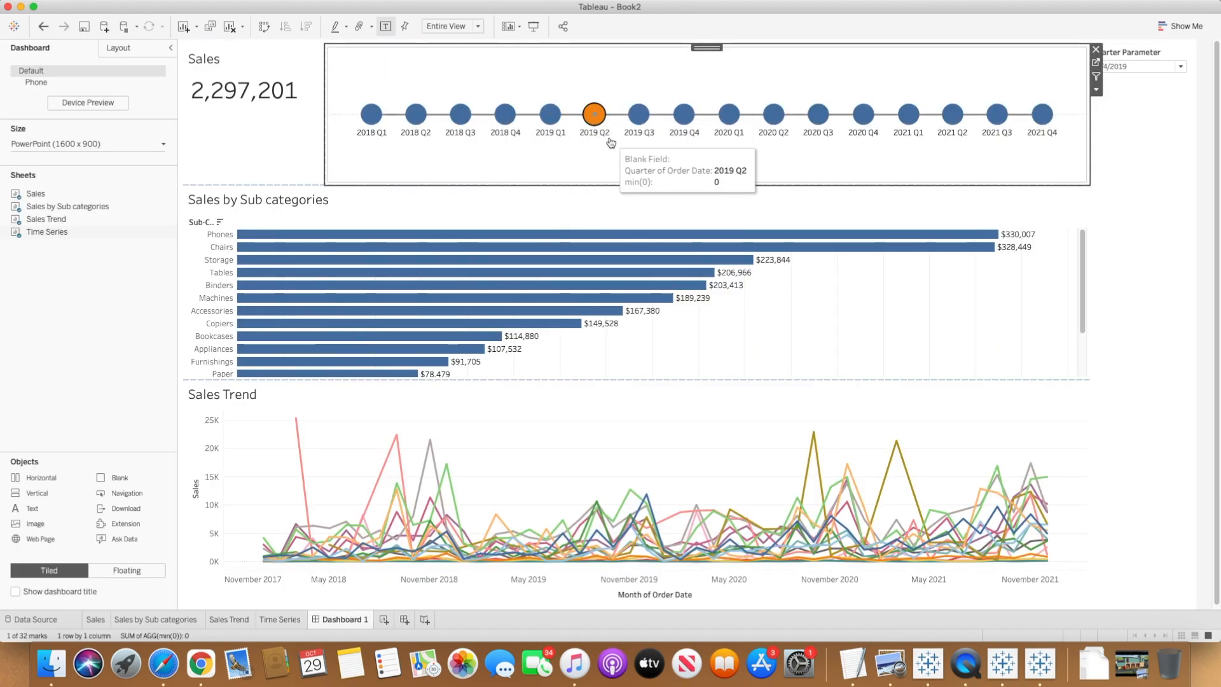
{"action": "left_click", "coordinate": [638, 115]}
{"action": "left_click", "coordinate": [684, 114]}
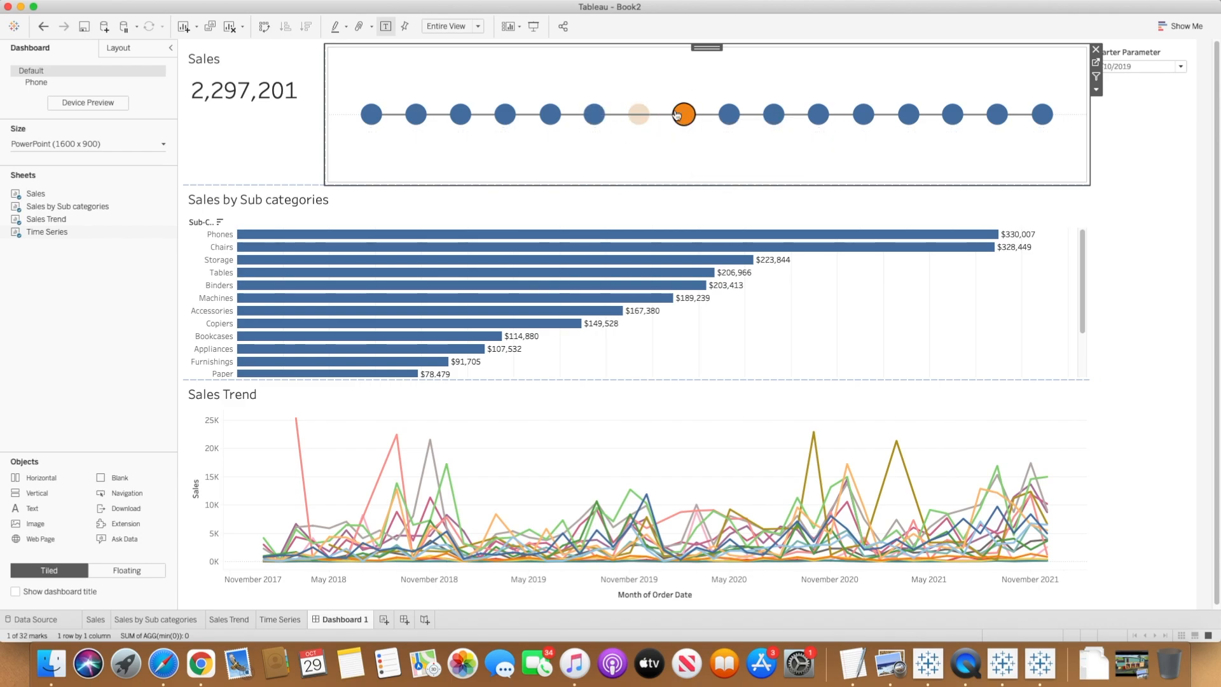
{"action": "left_click", "coordinate": [729, 115]}
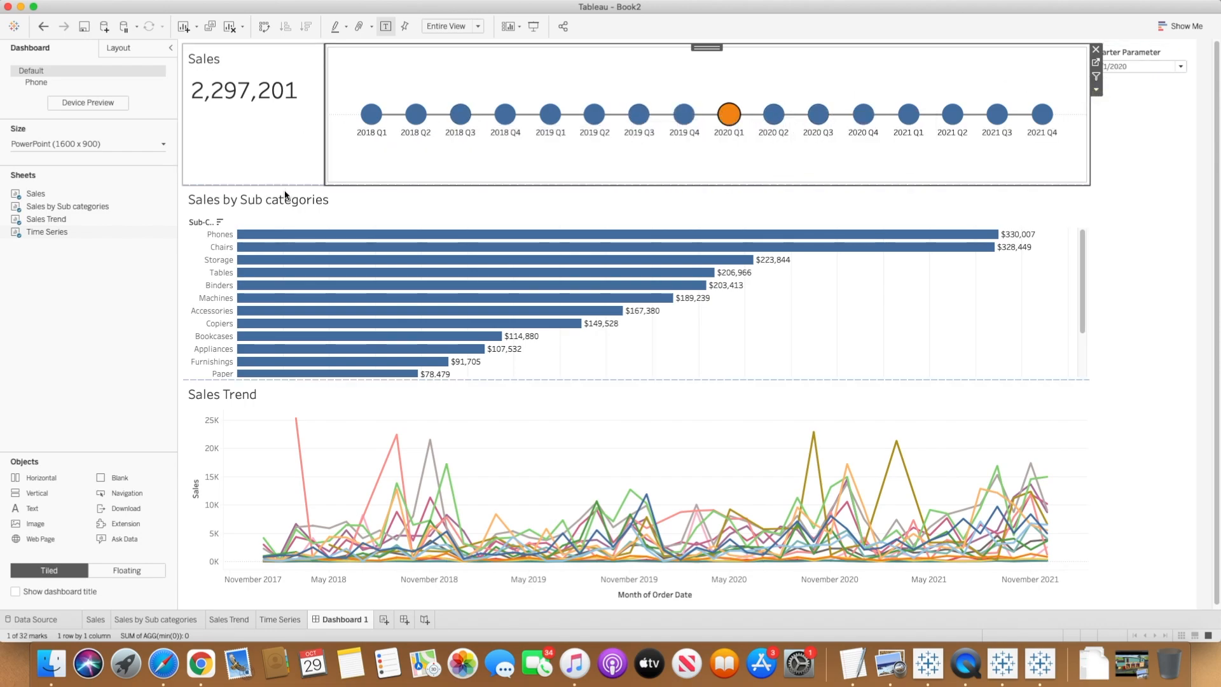
- Open the Sales sheet from the dashboard and review the formula of the Quarter Colour selection field
{"action": "left_click", "coordinate": [285, 134]}
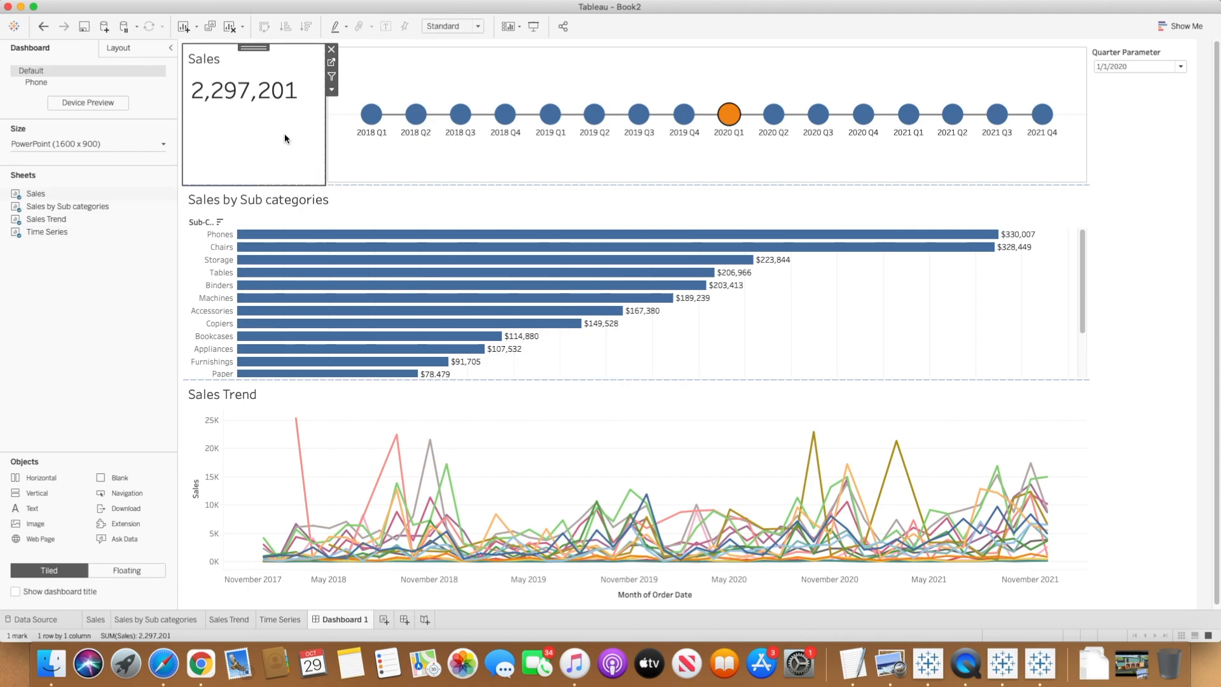
{"action": "left_click", "coordinate": [332, 63]}
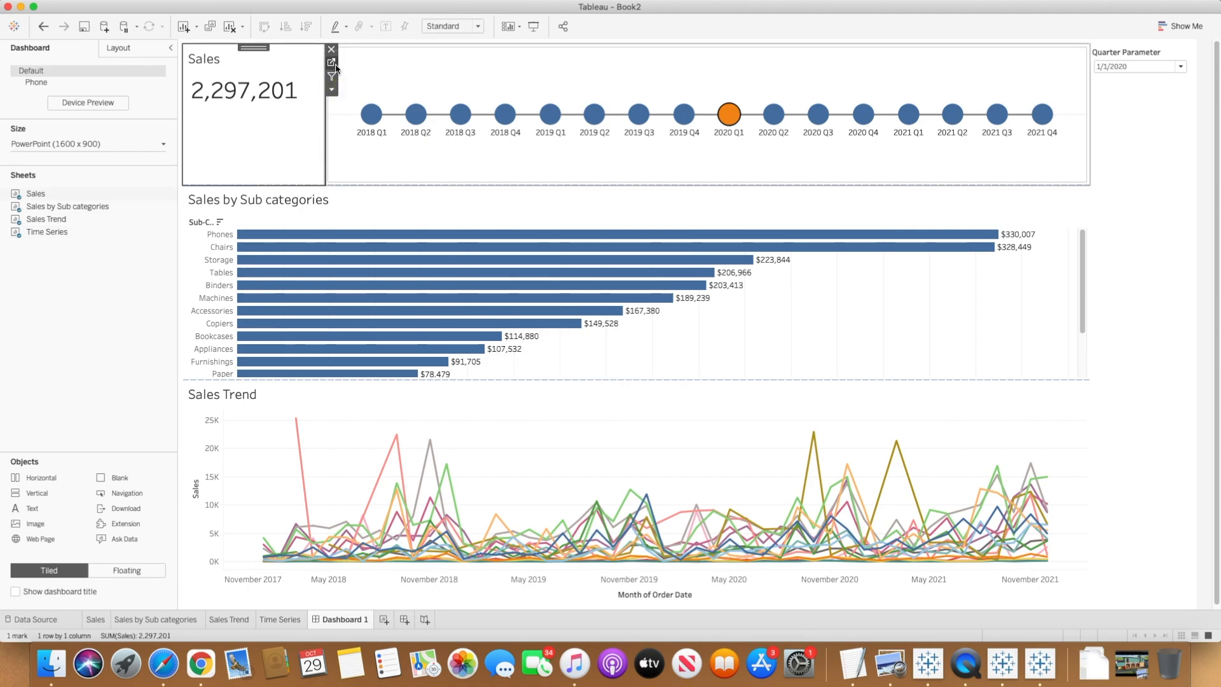
{"action": "left_click", "coordinate": [128, 176]}
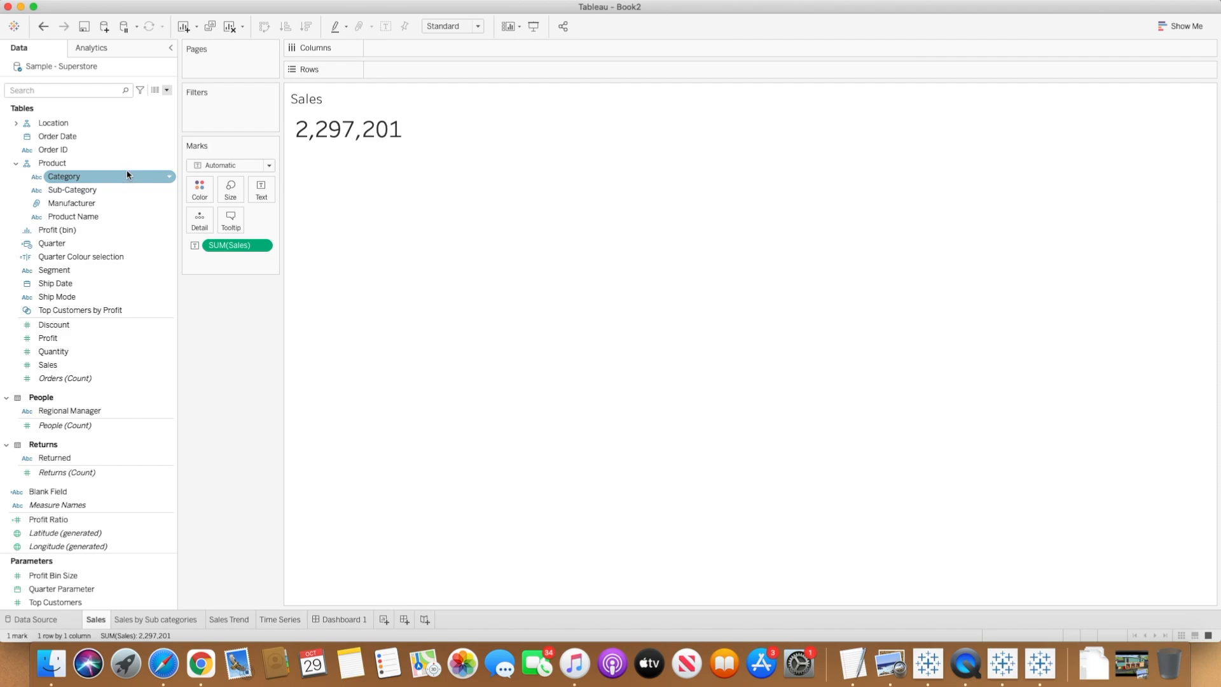
{"action": "left_click", "coordinate": [96, 297]}
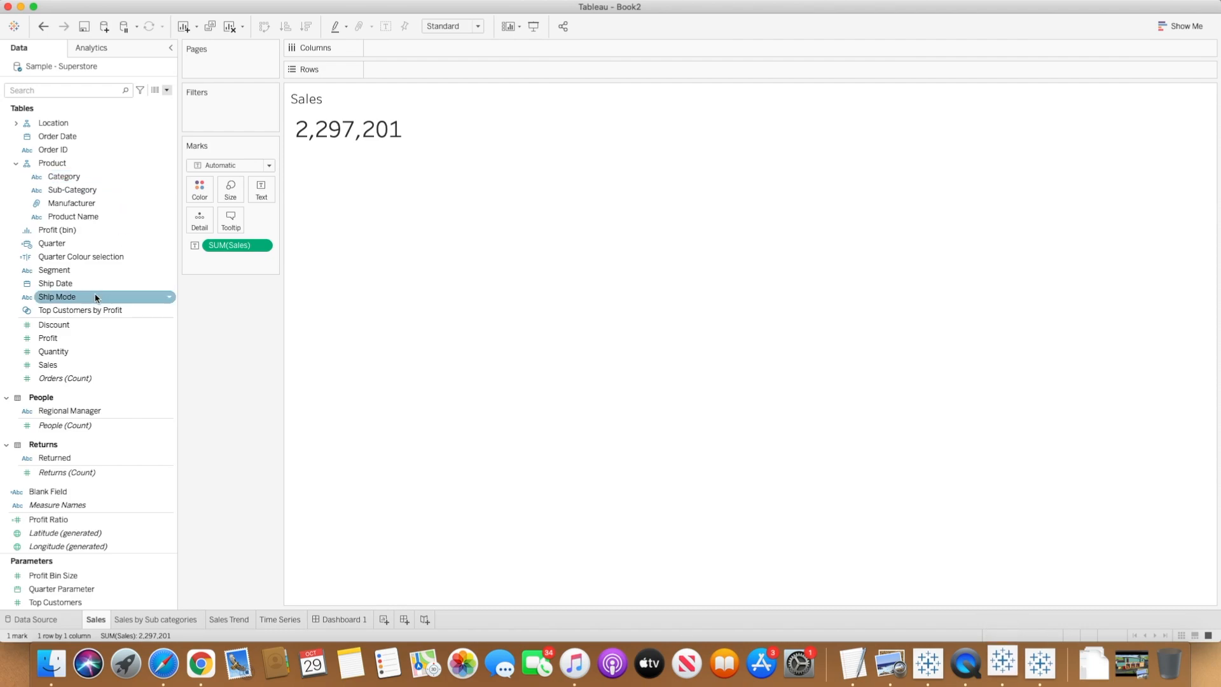
{"action": "left_click", "coordinate": [82, 247]}
{"action": "left_click", "coordinate": [86, 257]}
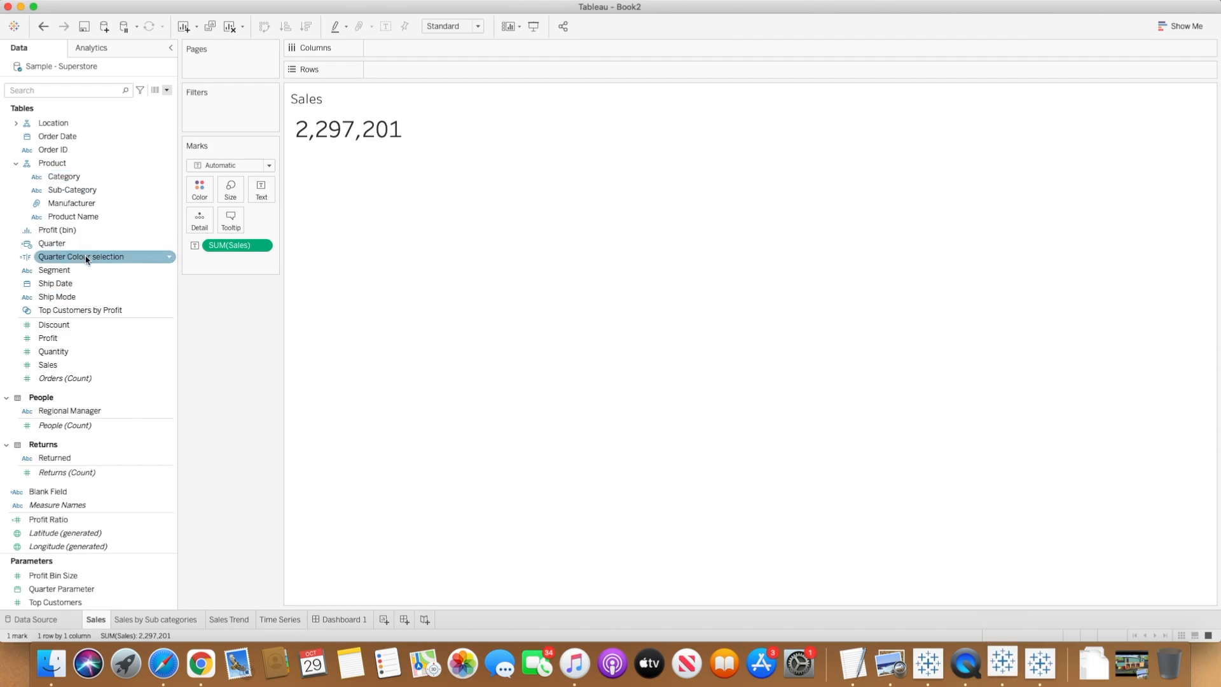
{"action": "right_click", "coordinate": [87, 258]}
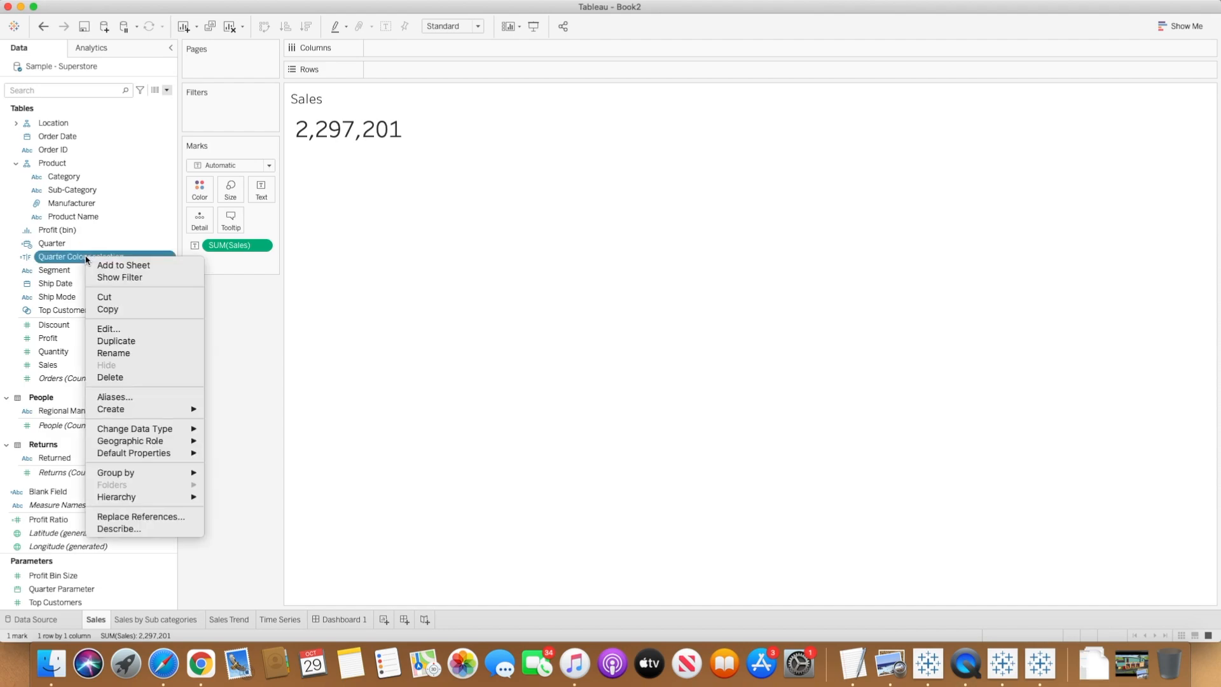
{"action": "left_click", "coordinate": [120, 330]}
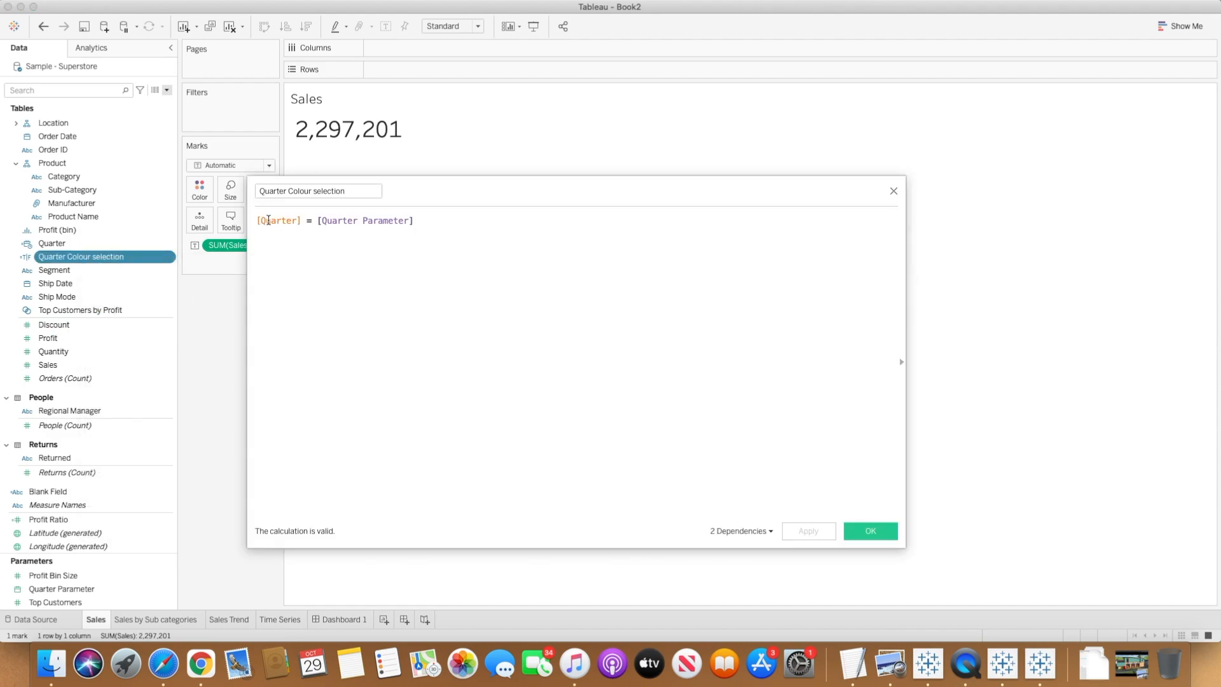
{"action": "left_click", "coordinate": [893, 191]}
- Filter the Sales sheet by Quarter Colour selection, keeping only True
{"action": "left_click_drag", "start_coordinate": [71, 265], "coordinate": [231, 114]}
{"action": "left_click", "coordinate": [498, 228]}
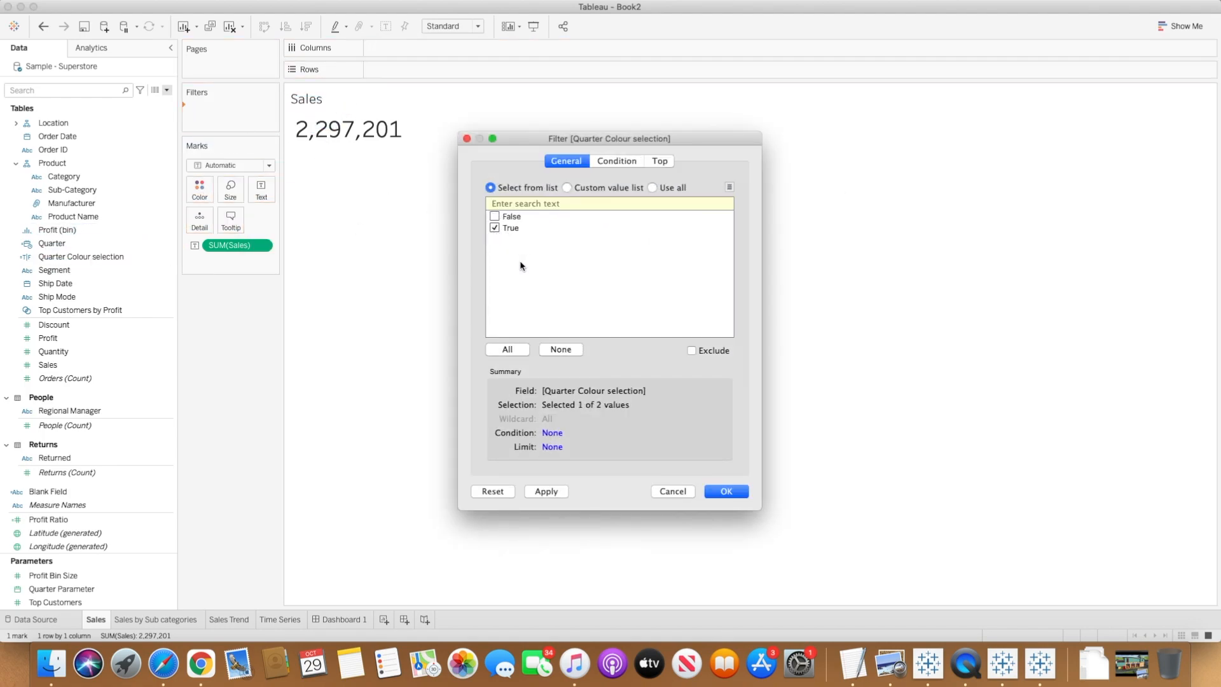
{"action": "left_click", "coordinate": [725, 492]}
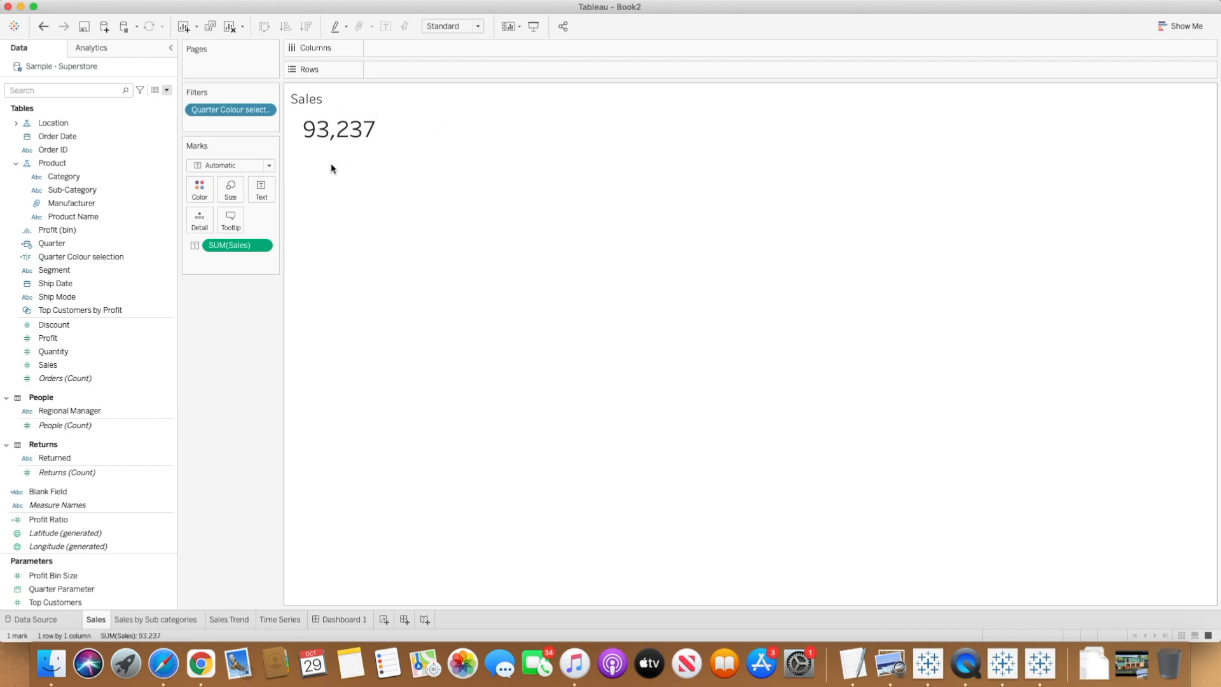
- Format the SUM(Sales) value on the Sales sheet as custom currency with a $ prefix and 0 decimal places
{"action": "left_click", "coordinate": [263, 246]}
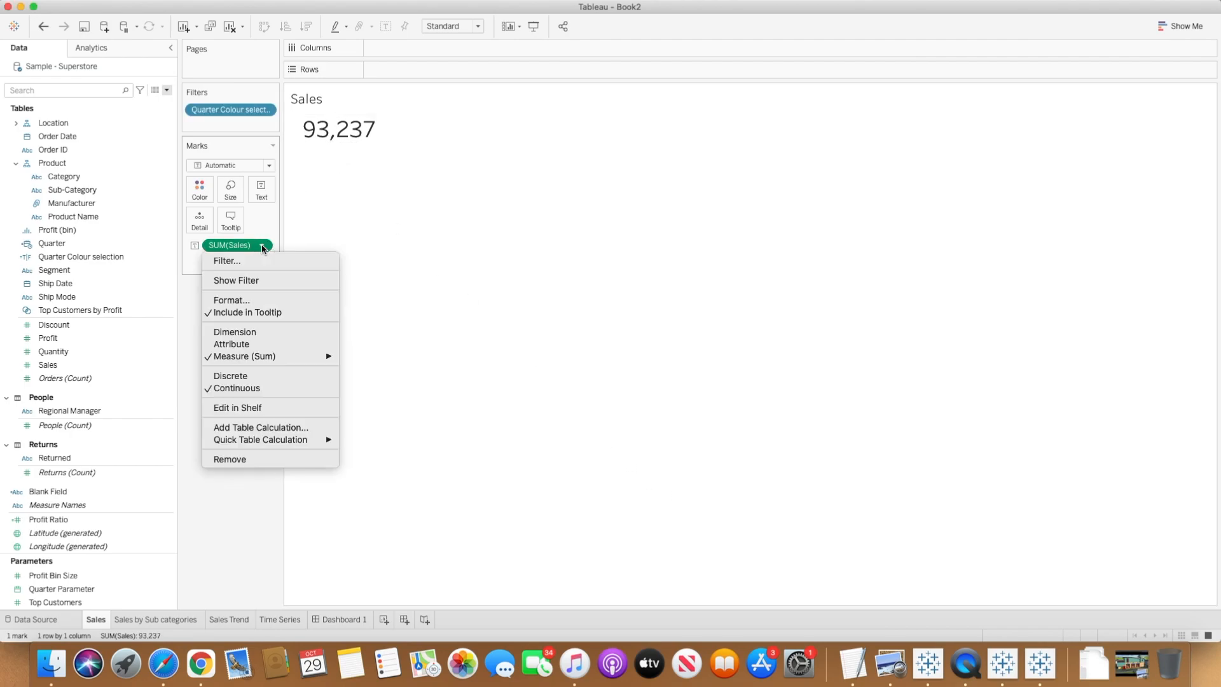
{"action": "left_click", "coordinate": [244, 300]}
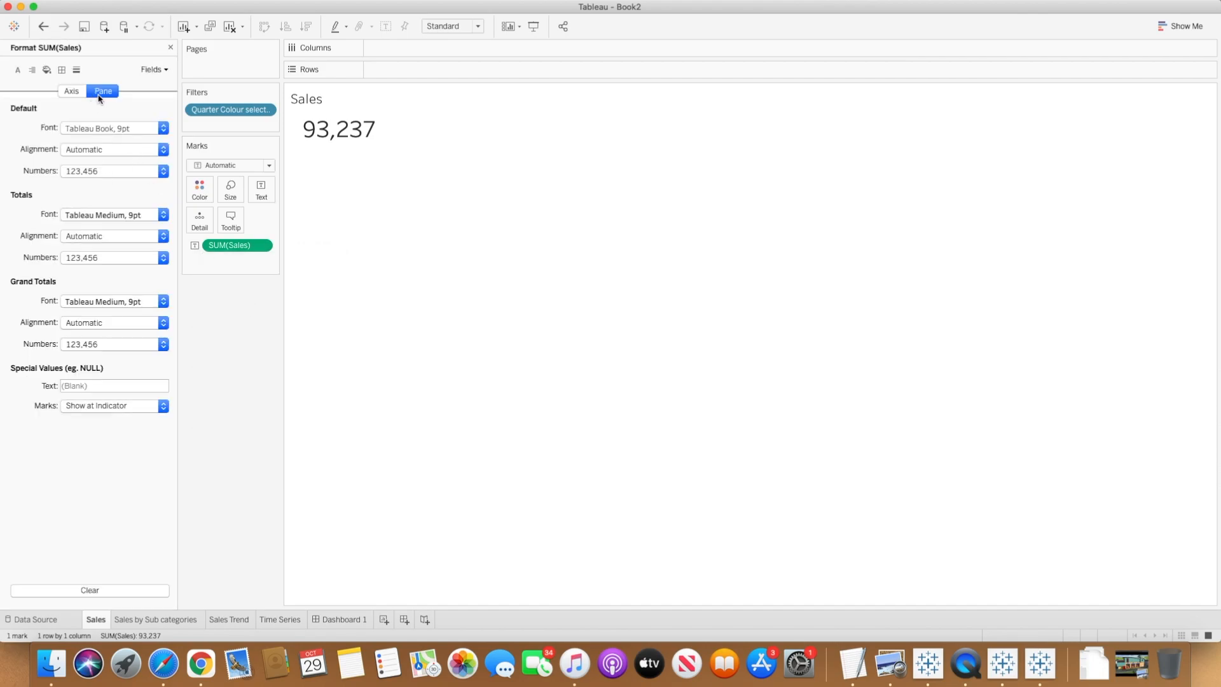
{"action": "left_click", "coordinate": [116, 172]}
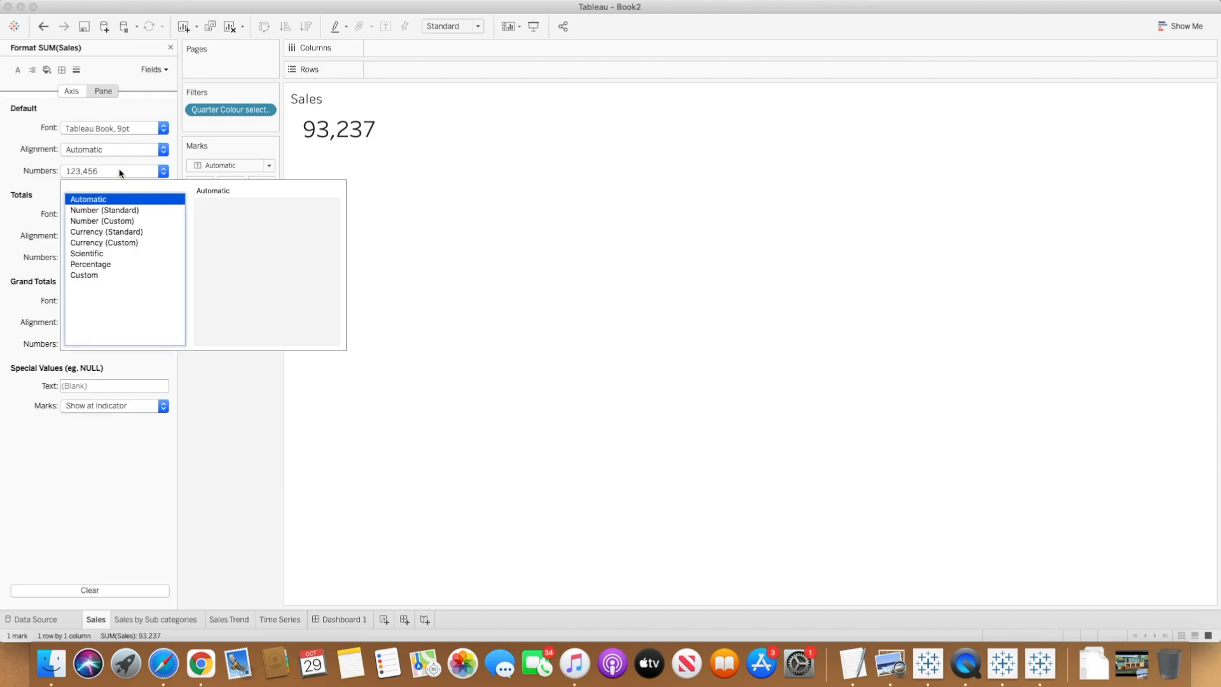
{"action": "left_click", "coordinate": [105, 242]}
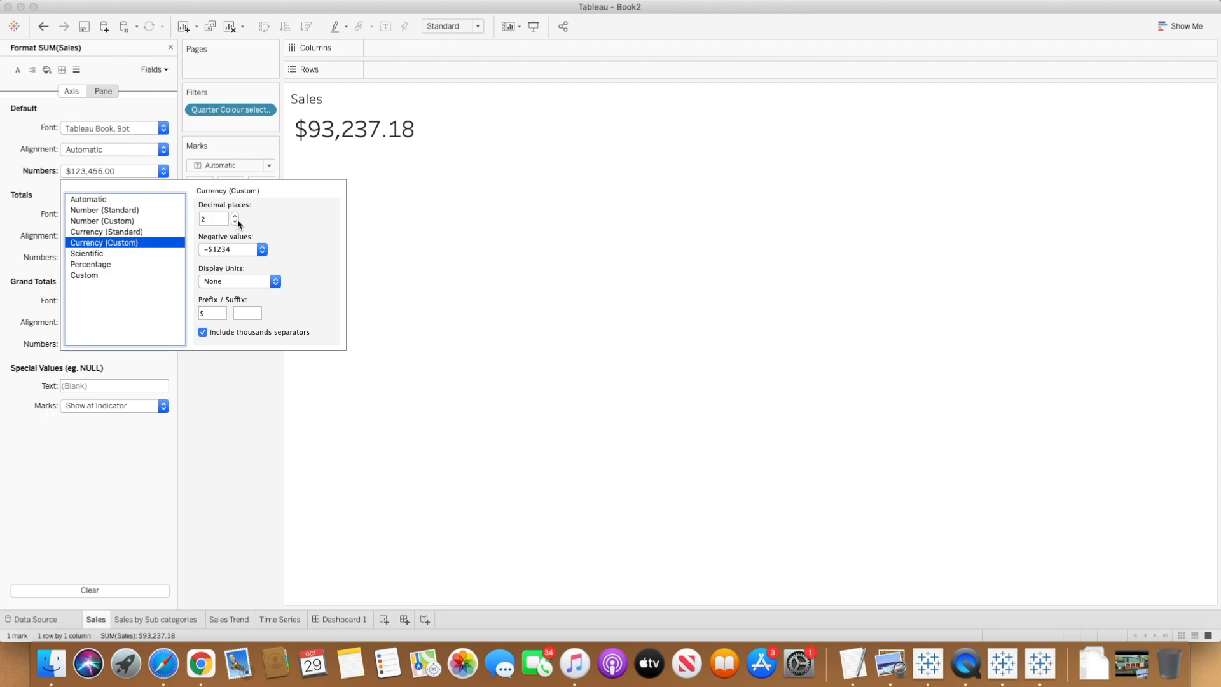
{"action": "left_click", "coordinate": [235, 222]}
{"action": "left_click", "coordinate": [235, 221]}
{"action": "left_click", "coordinate": [240, 437]}
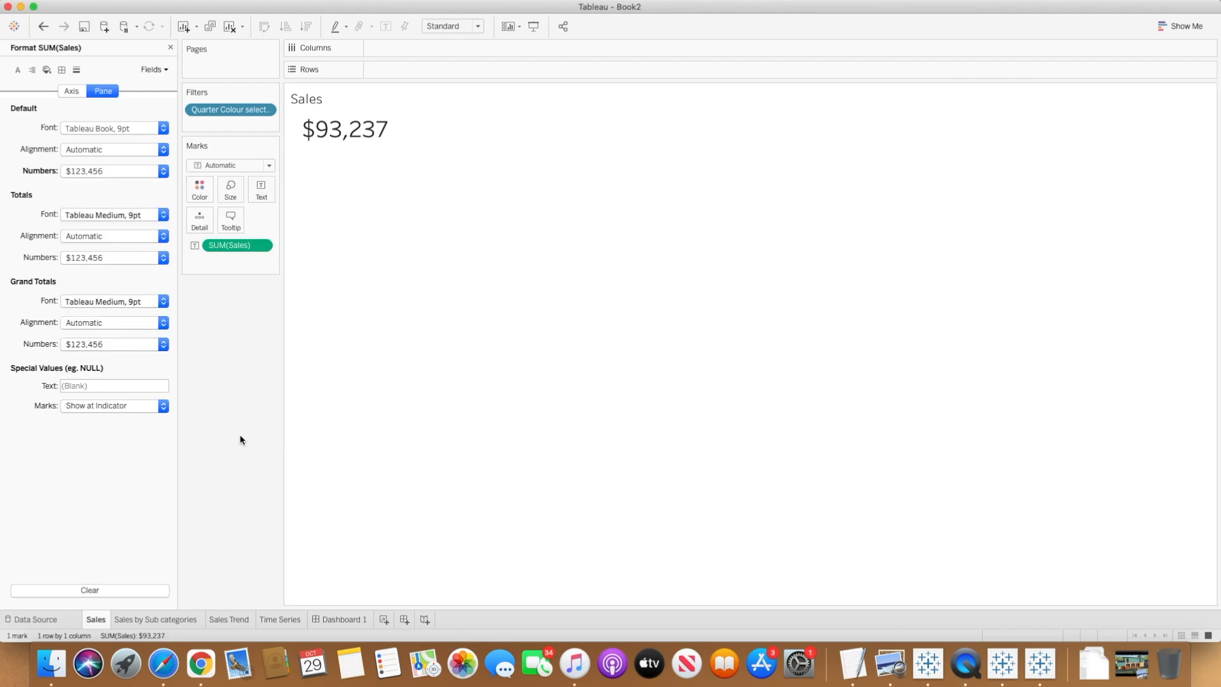
- Apply the Quarter Colour selection filter to the Sales by Sub categories worksheet as well
{"action": "left_click", "coordinate": [267, 112]}
{"action": "mouse_move", "coordinate": [265, 184]}
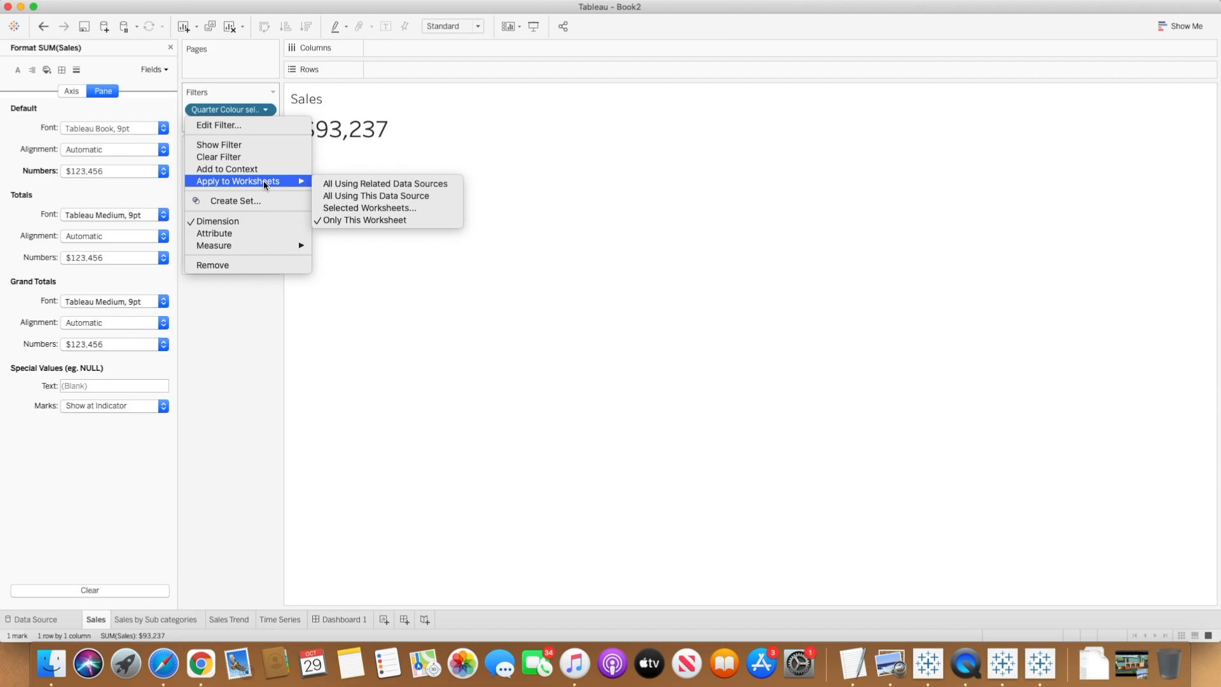
{"action": "left_click", "coordinate": [379, 210]}
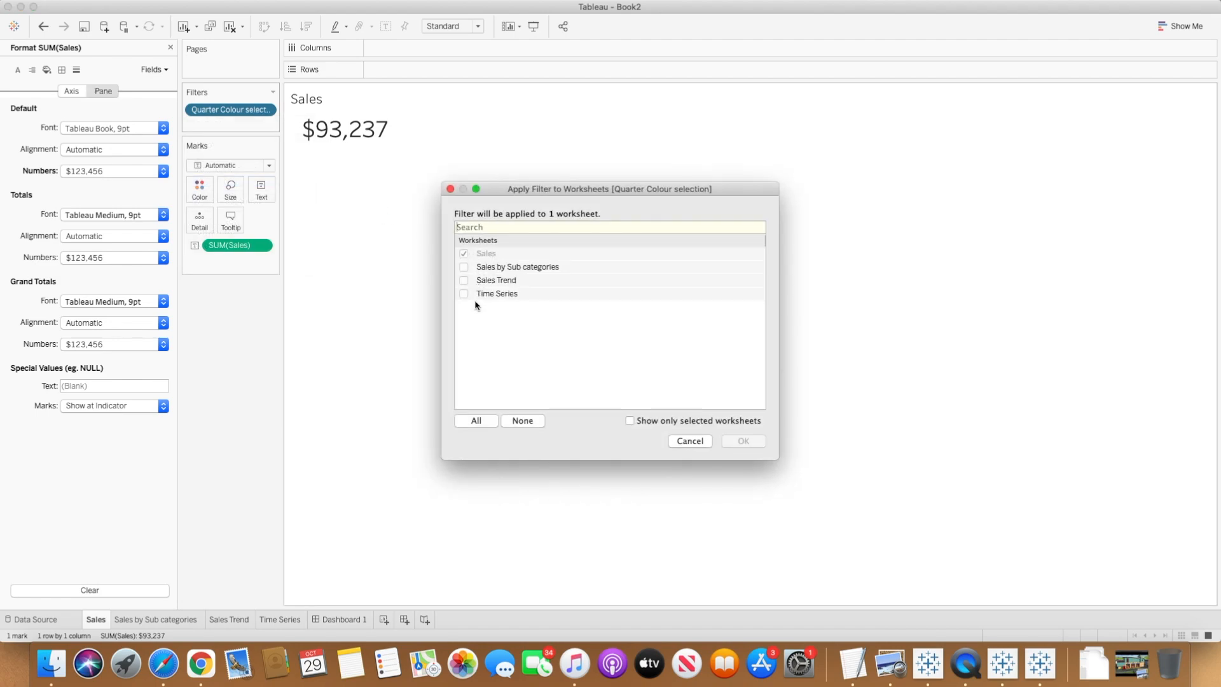
{"action": "left_click", "coordinate": [464, 268]}
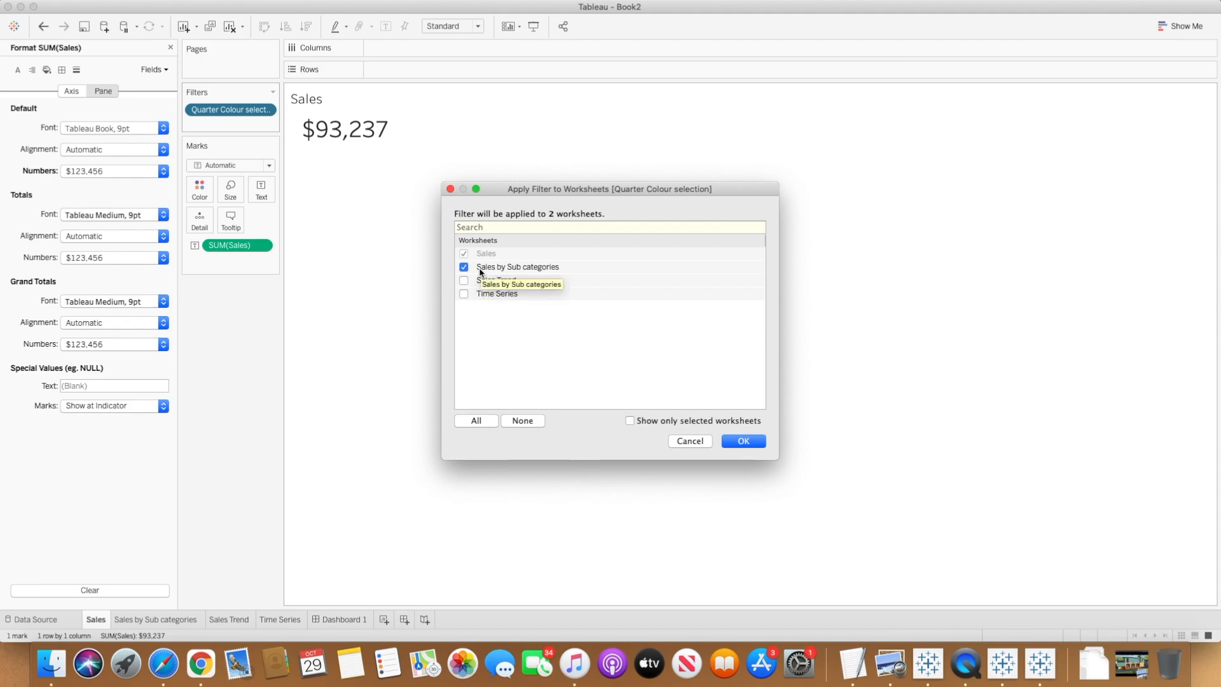
{"action": "left_click", "coordinate": [743, 442]}
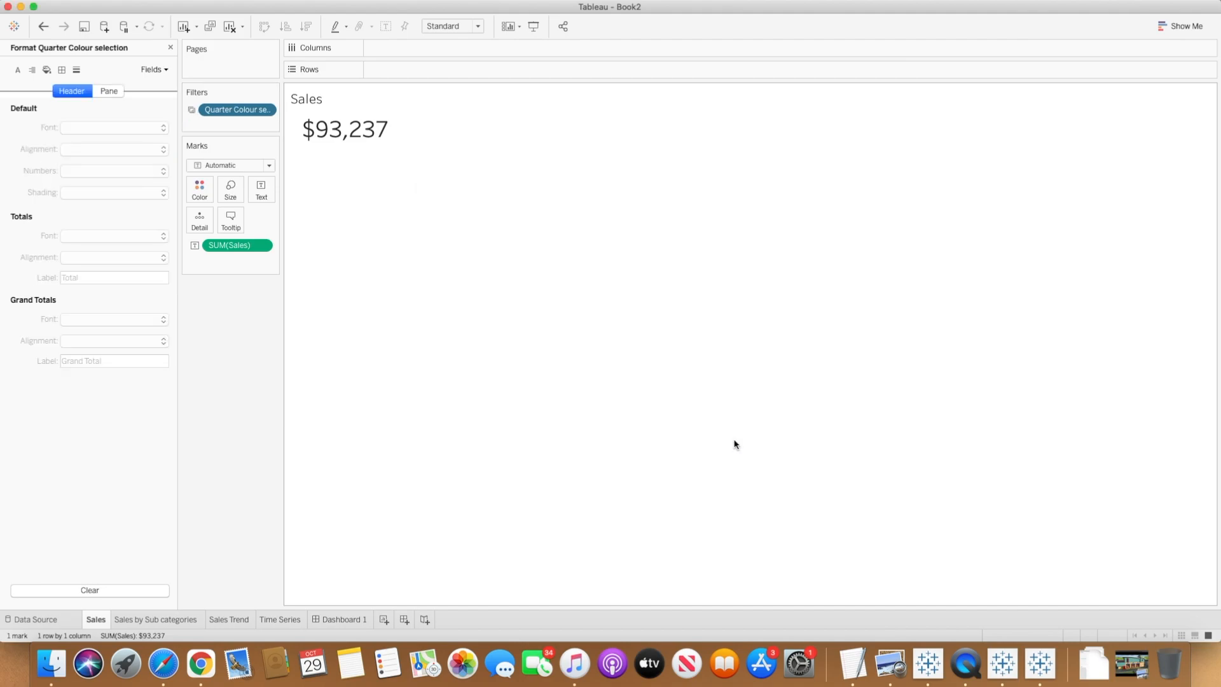
- Test the filter on Dashboard 1 by selecting 2018 Q2 in the timeline and checking the other views
{"action": "left_click", "coordinate": [349, 620]}
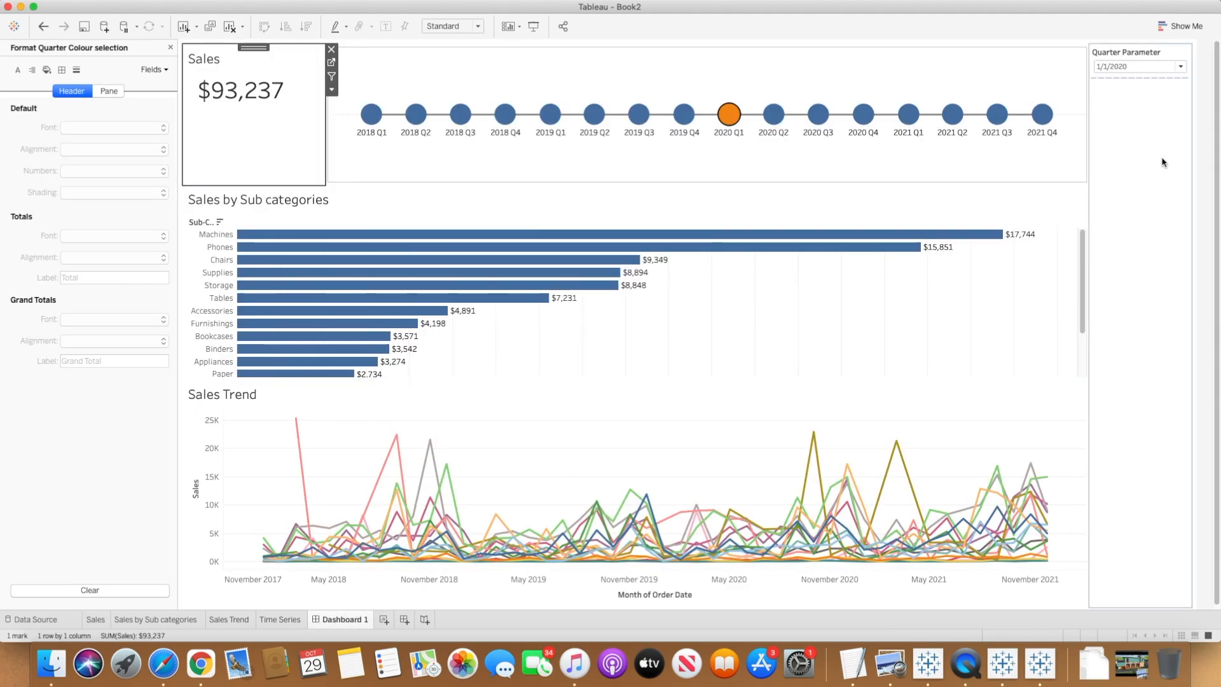
{"action": "mouse_move", "coordinate": [427, 115]}
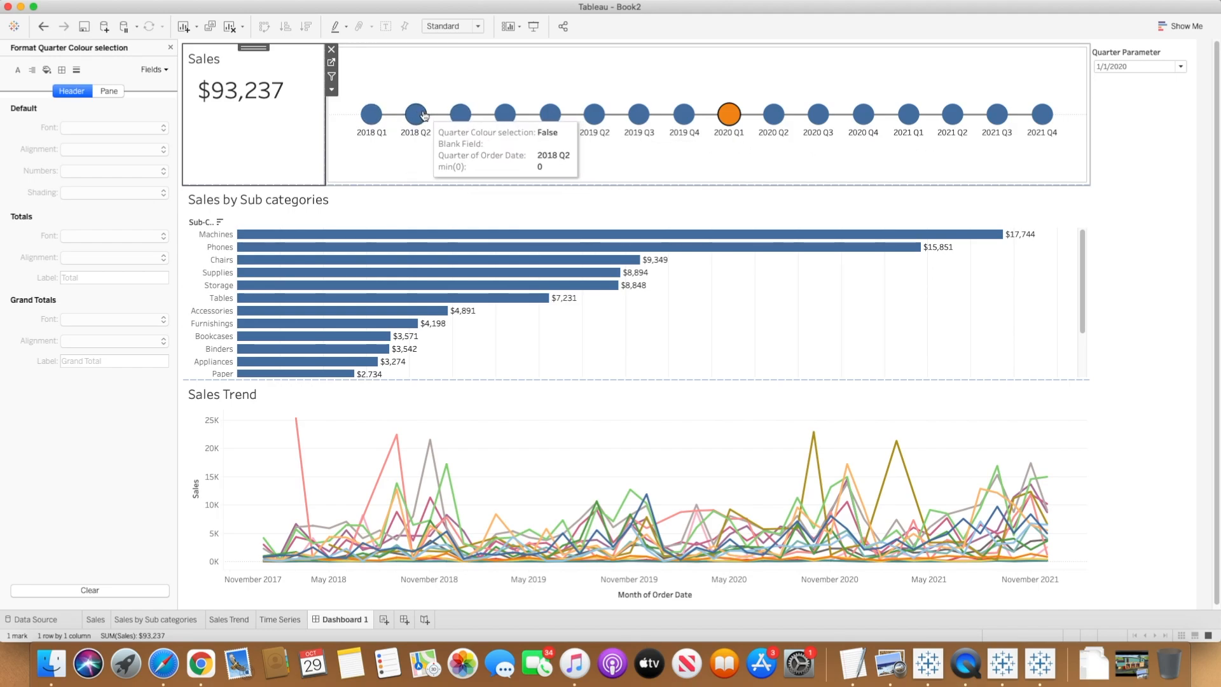
{"action": "left_click", "coordinate": [423, 116]}
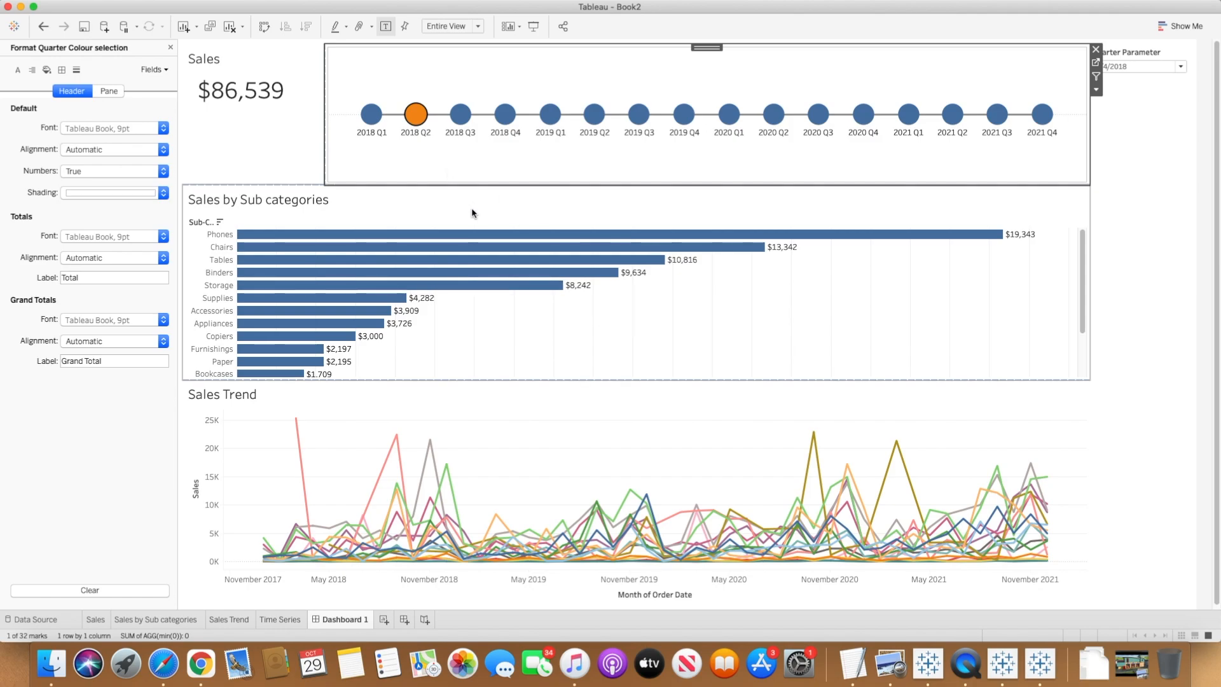
{"action": "mouse_move", "coordinate": [367, 259]}
{"action": "mouse_move", "coordinate": [467, 290]}
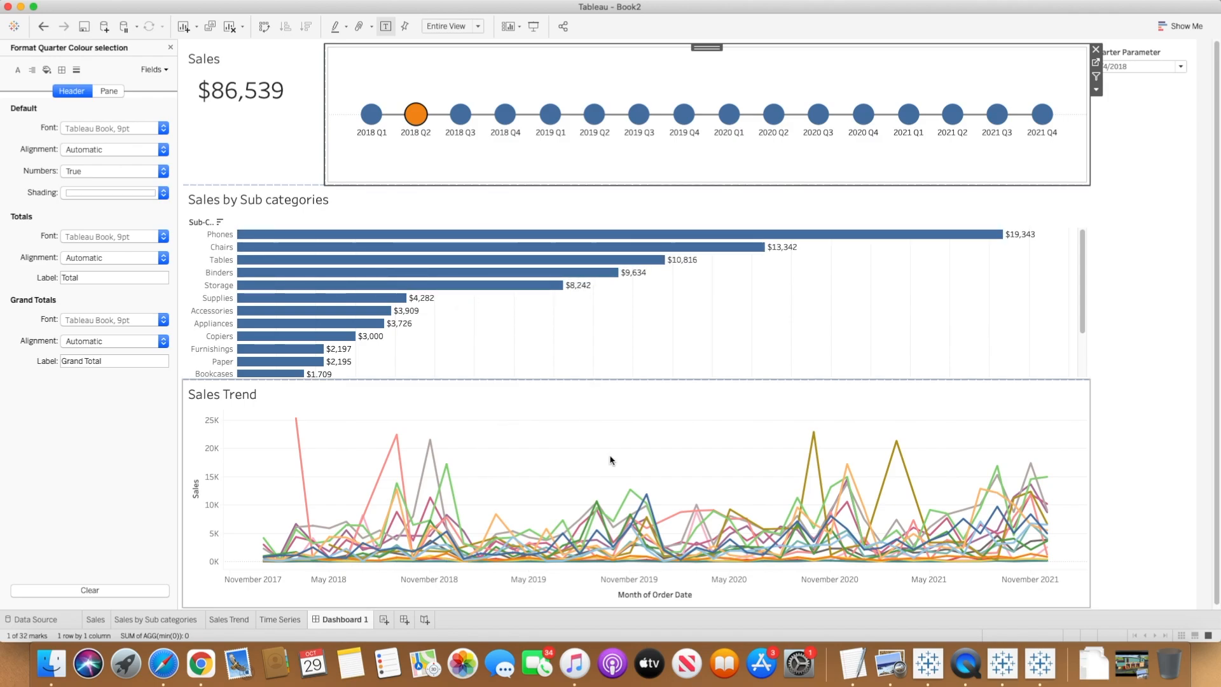
{"action": "mouse_move", "coordinate": [824, 470]}
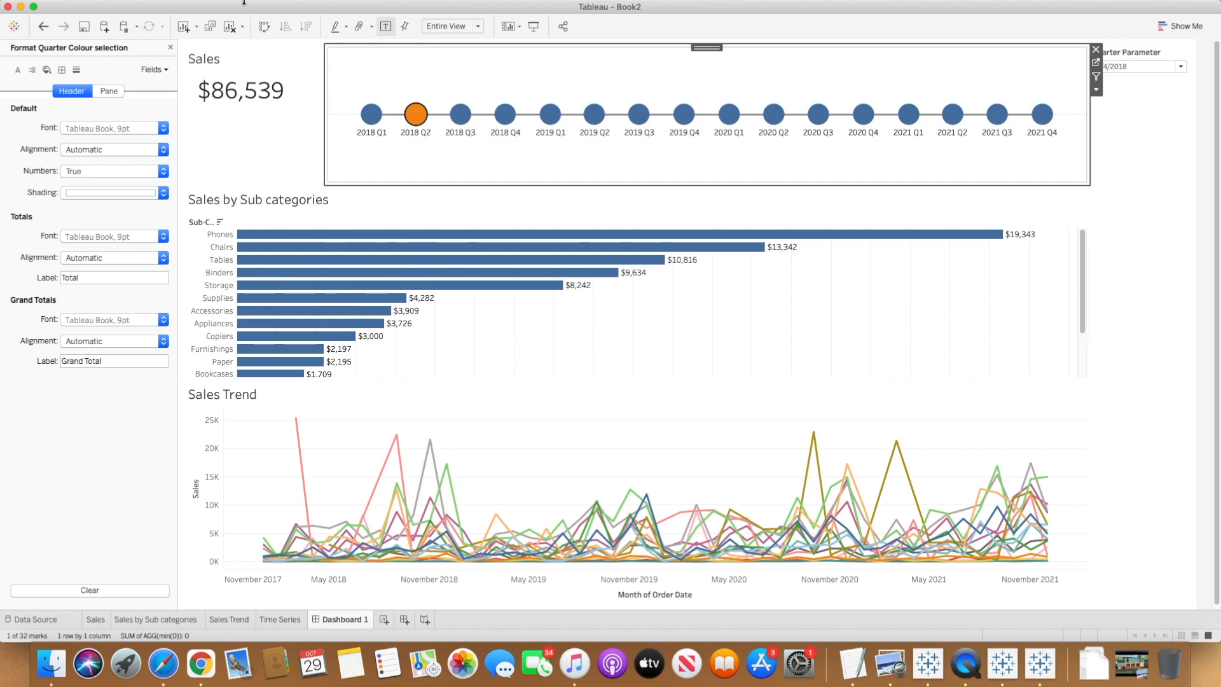
- Add a dashboard highlight action on Select, with Sales by Sub categories as source, Sales Trend as target and all fields highlighted
{"action": "mouse_move", "coordinate": [243, 2]}
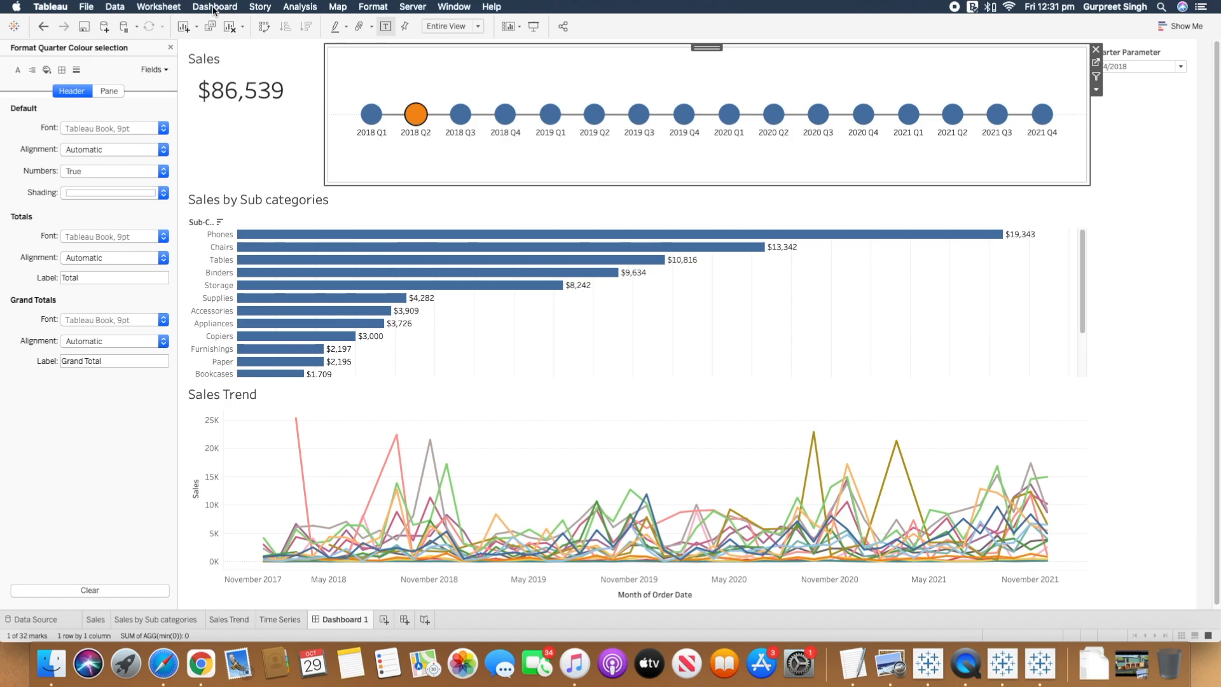
{"action": "left_click", "coordinate": [213, 7]}
{"action": "left_click", "coordinate": [236, 163]}
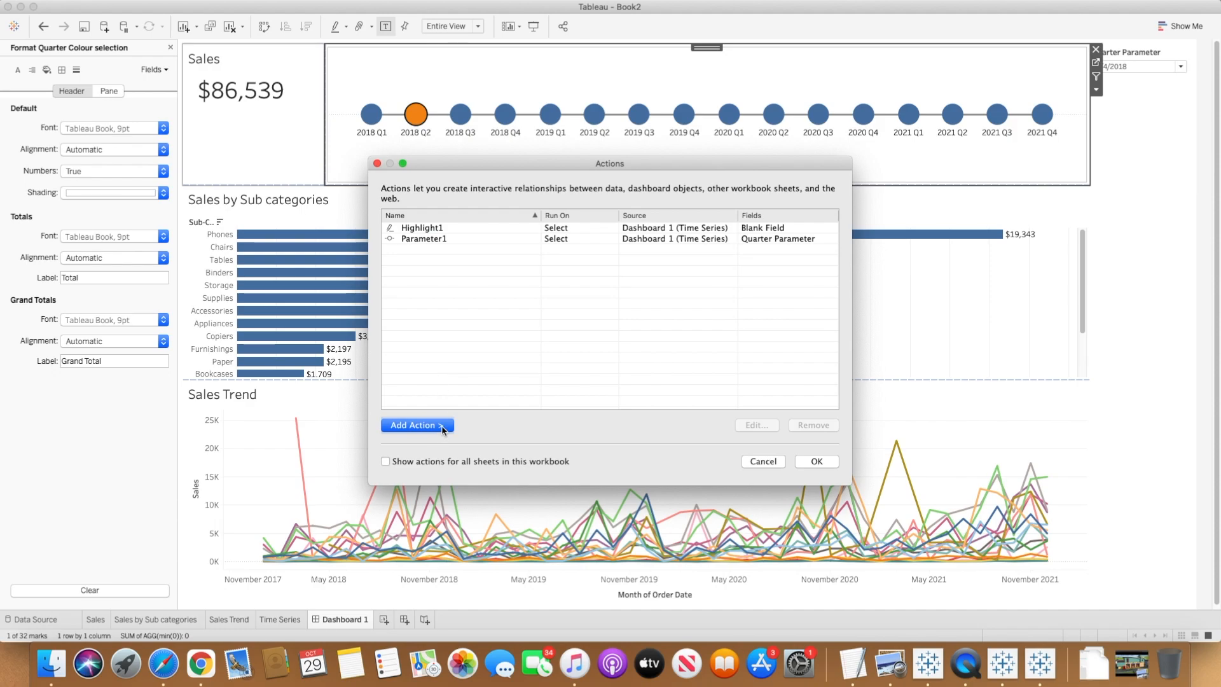
{"action": "left_click", "coordinate": [443, 426]}
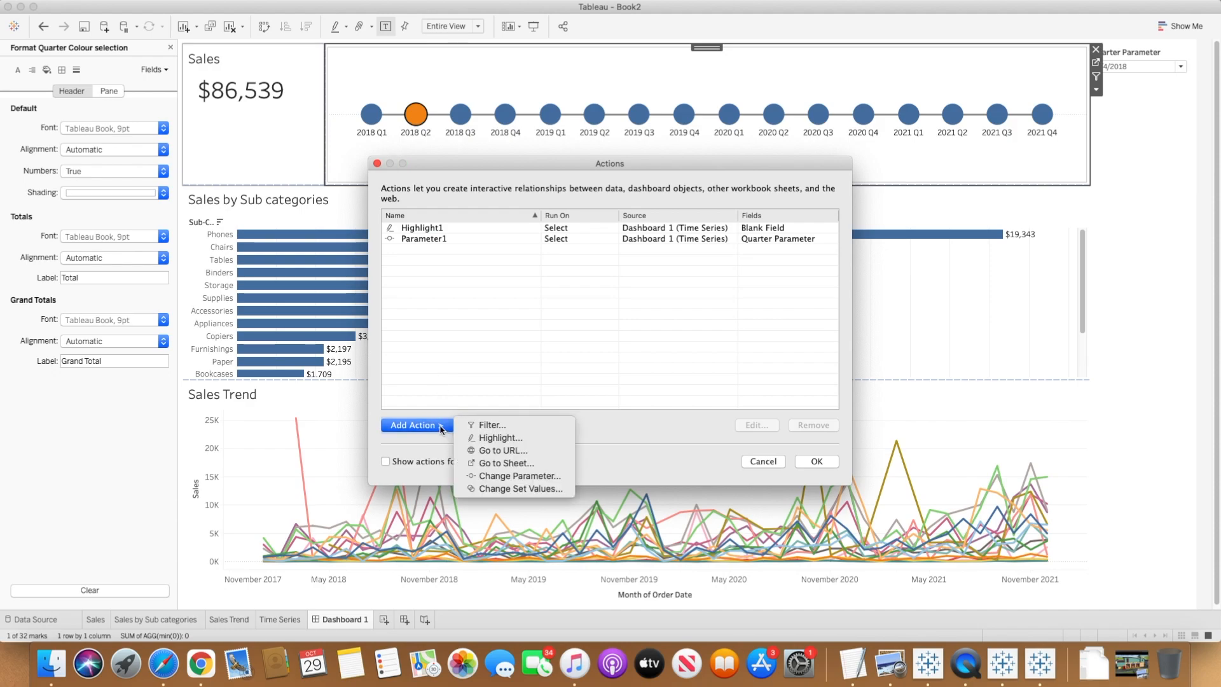
{"action": "left_click", "coordinate": [501, 438]}
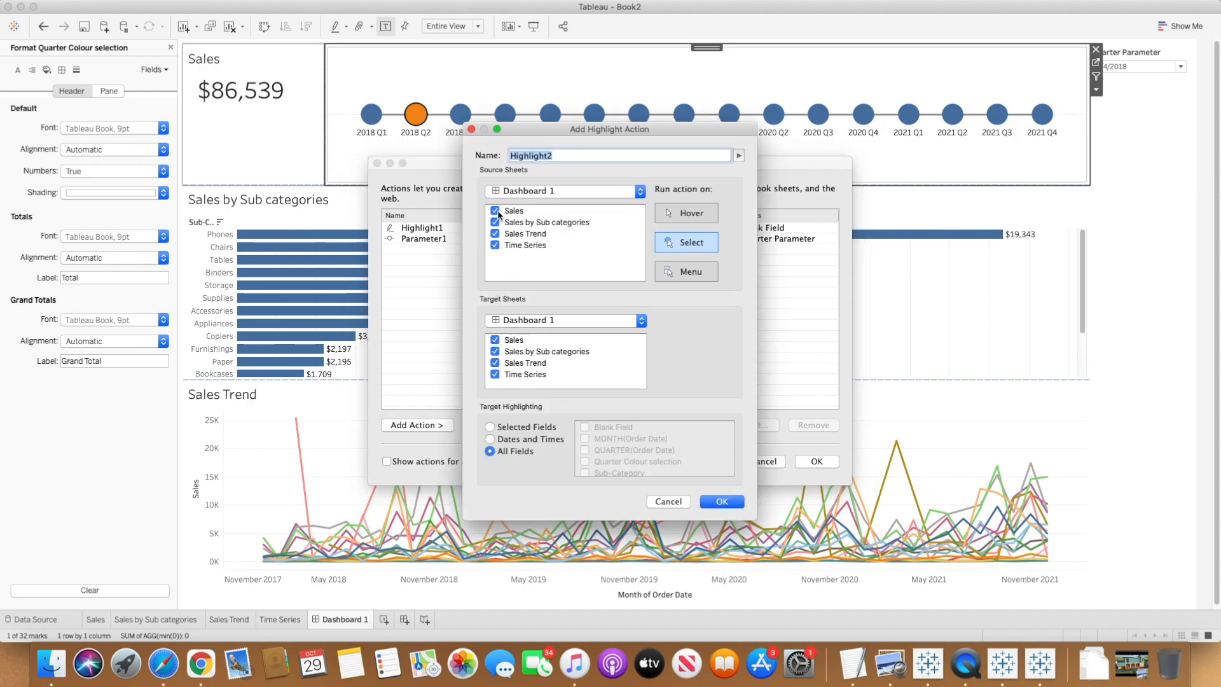
{"action": "left_click", "coordinate": [496, 212]}
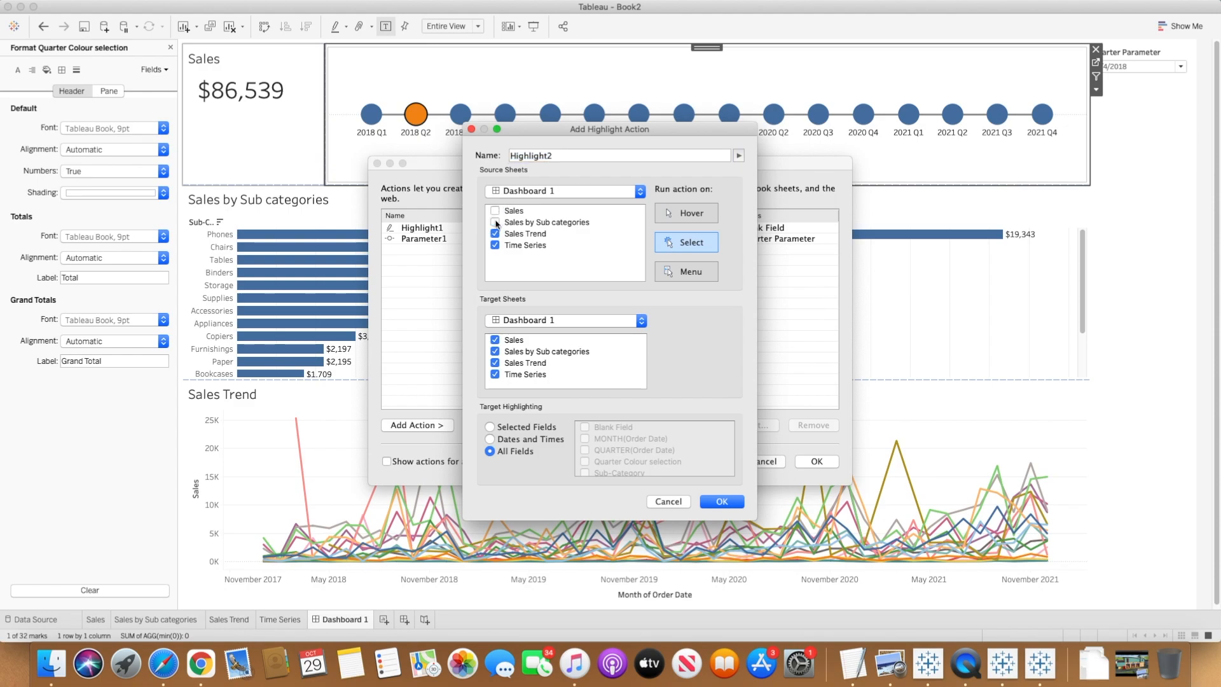
{"action": "left_click", "coordinate": [495, 234]}
{"action": "left_click", "coordinate": [496, 246]}
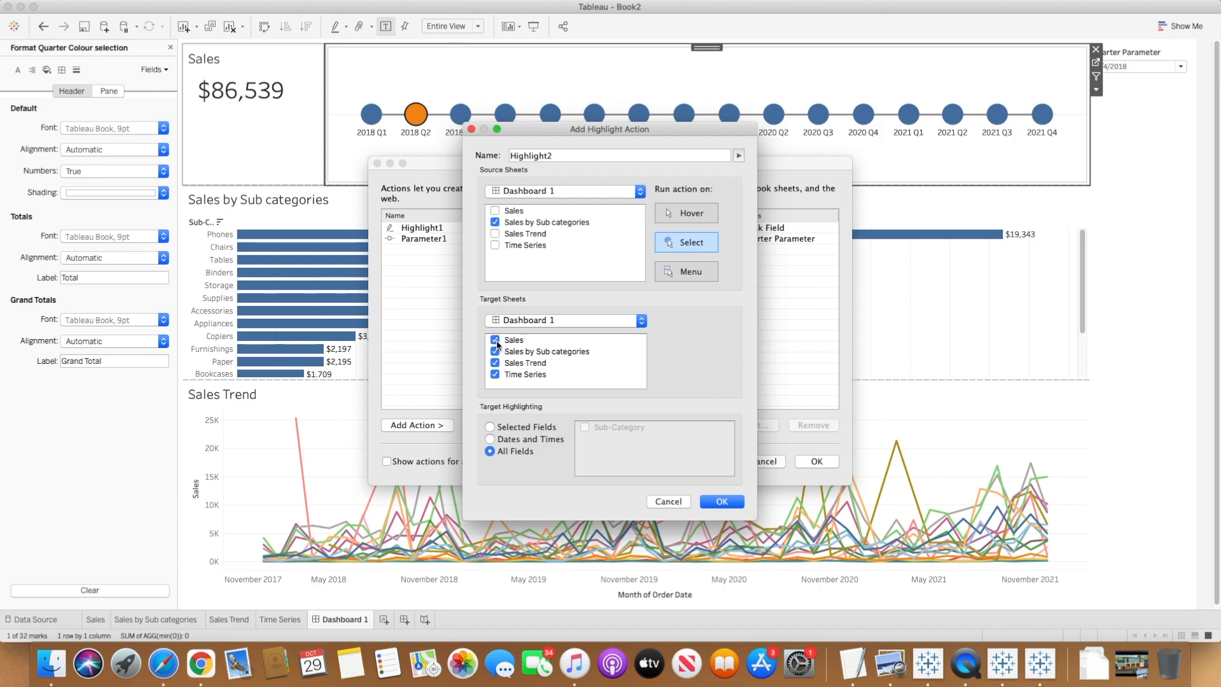
{"action": "left_click", "coordinate": [495, 351]}
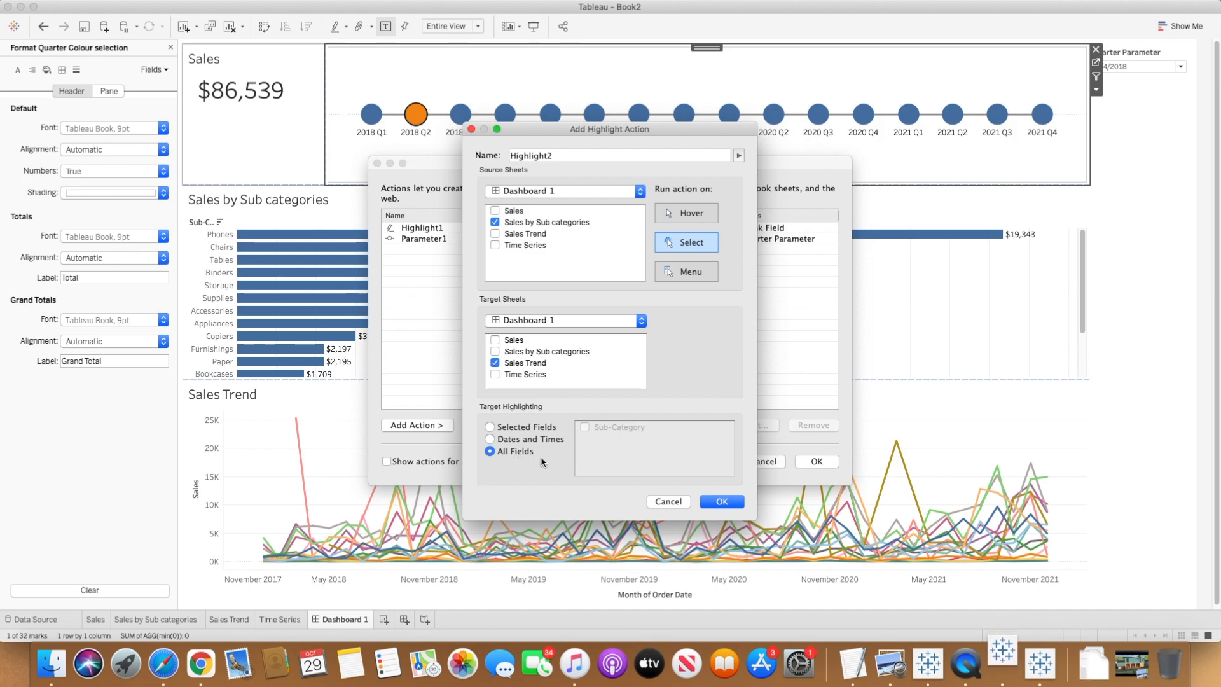
{"action": "left_click", "coordinate": [680, 215]}
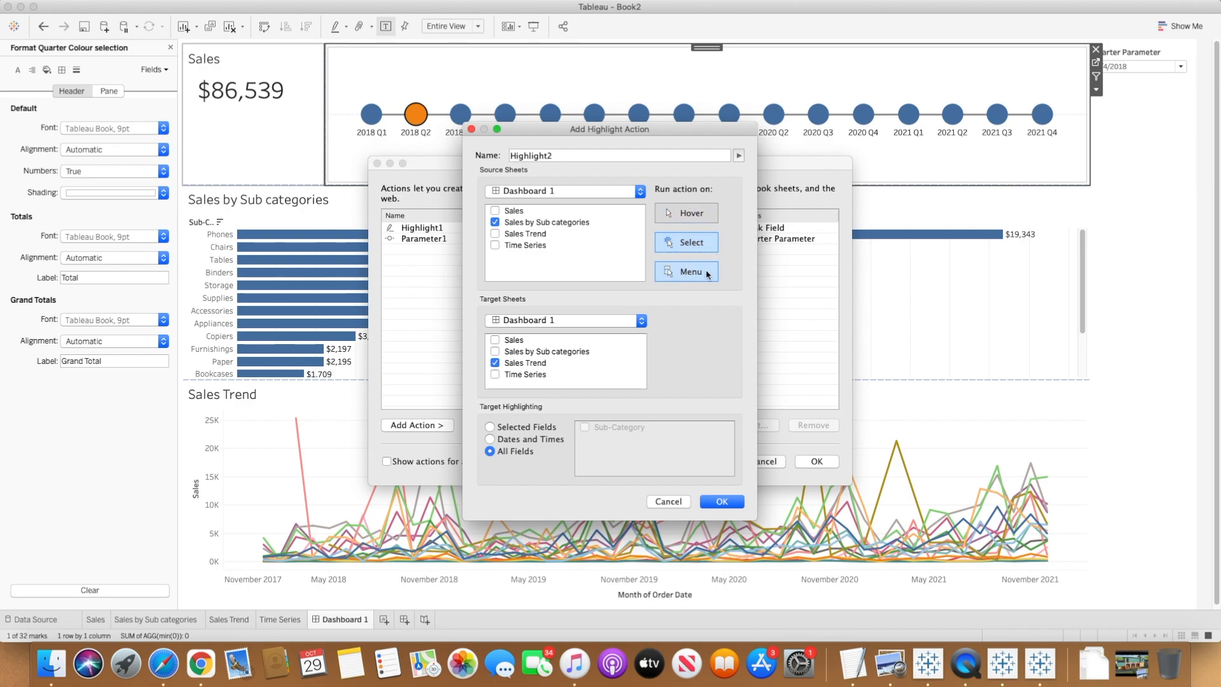
{"action": "left_click", "coordinate": [729, 501]}
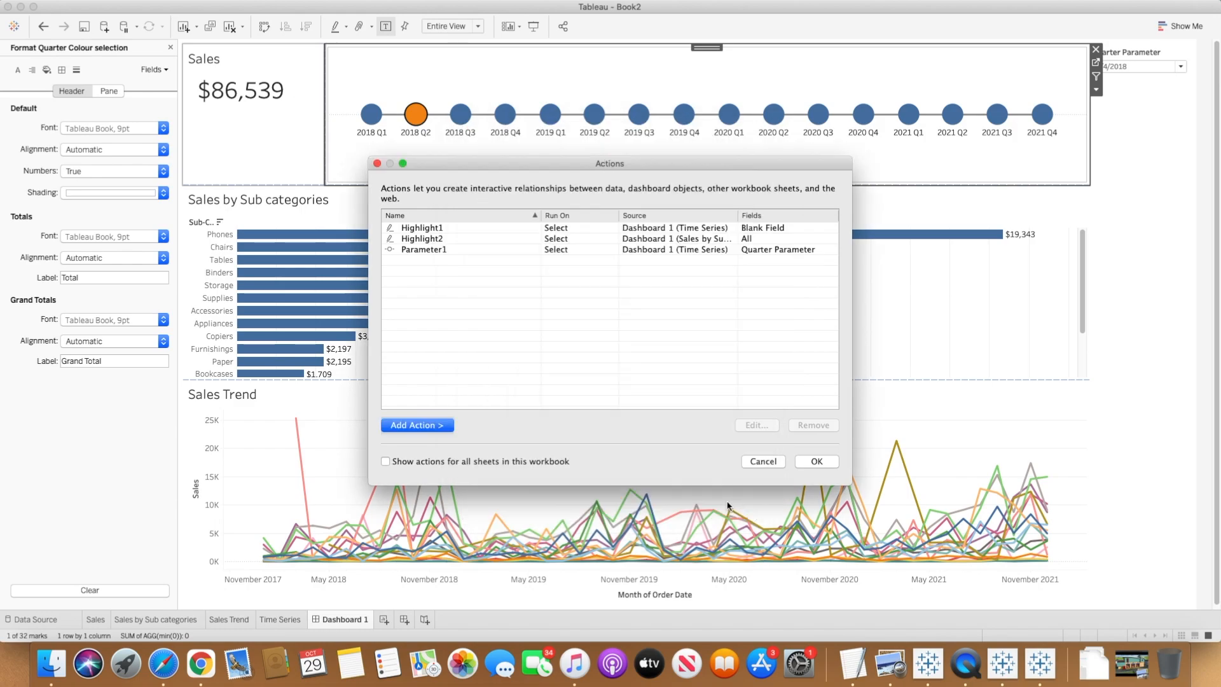
{"action": "left_click", "coordinate": [817, 462]}
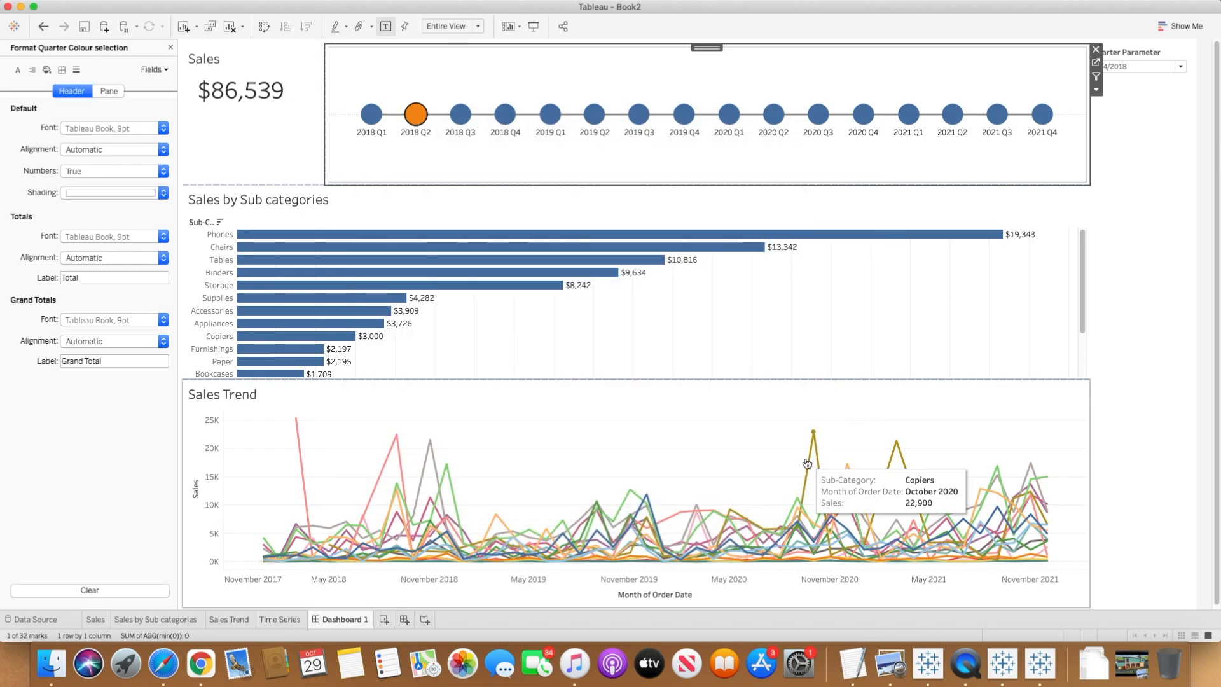
- Test the highlight action by selecting the Phones and Chairs bars, and clear the selection
{"action": "left_click", "coordinate": [595, 239]}
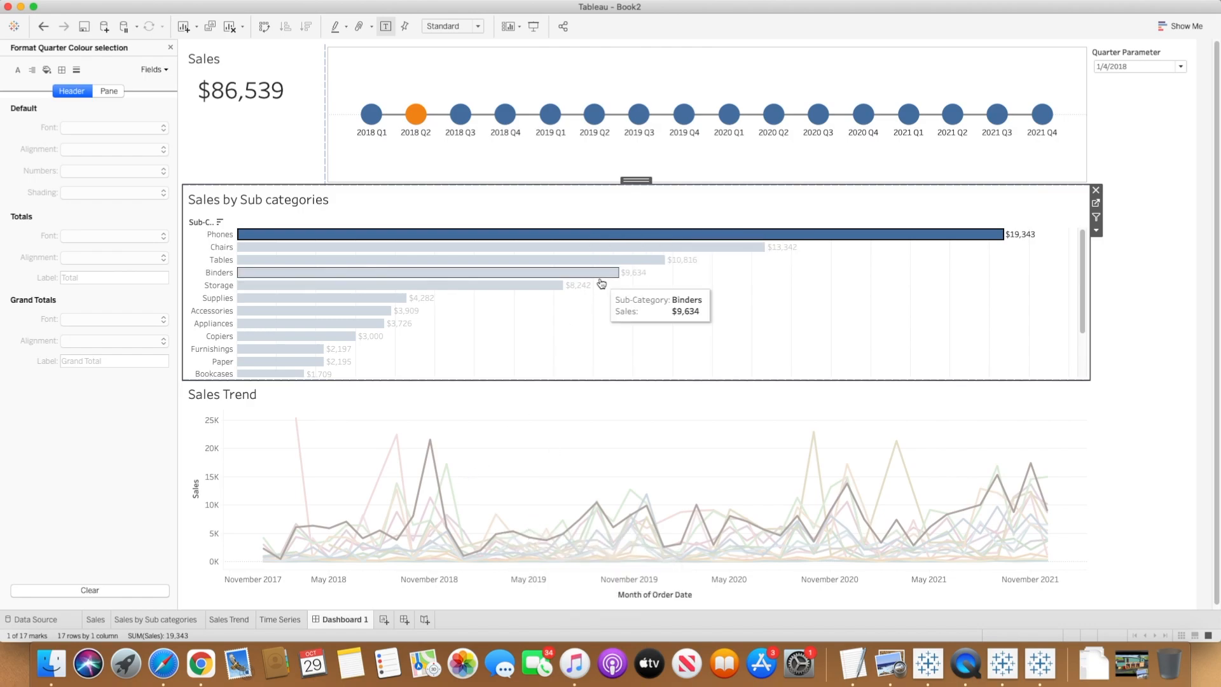
{"action": "left_click", "coordinate": [613, 248]}
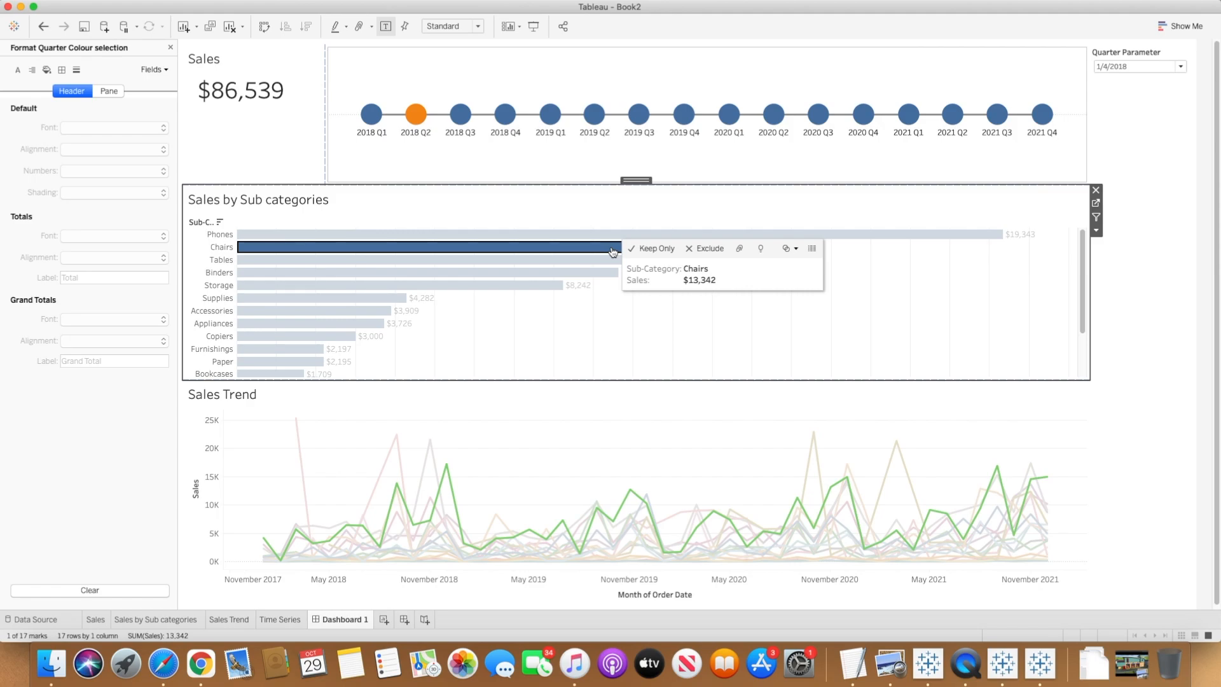
{"action": "left_click", "coordinate": [613, 249]}
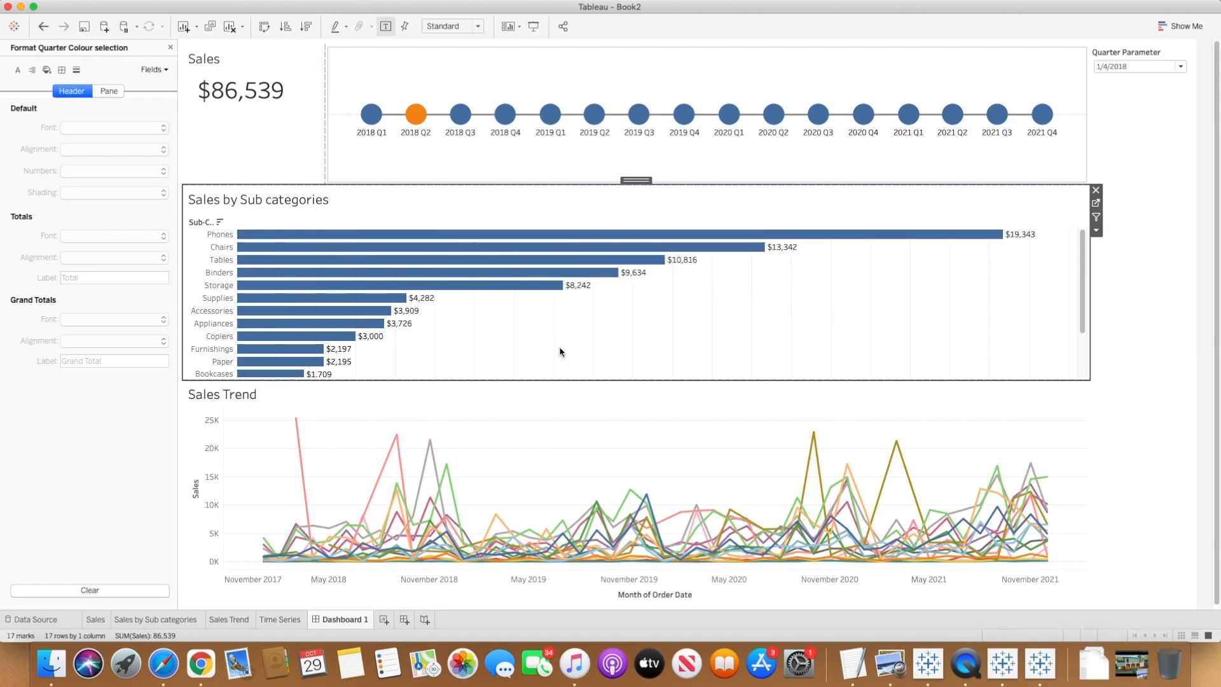
- Set the Sales by Sub categories highlight action to run on Hover and try it on the Storage bar
{"action": "left_click", "coordinate": [232, 8]}
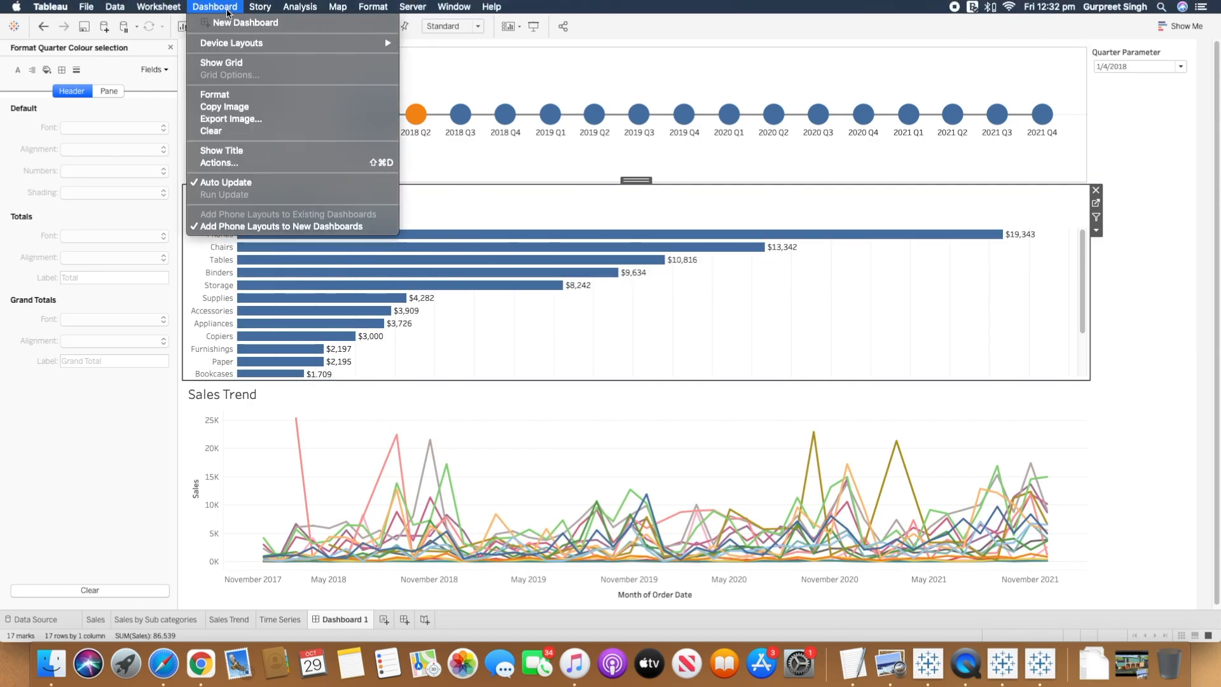
{"action": "left_click", "coordinate": [237, 166]}
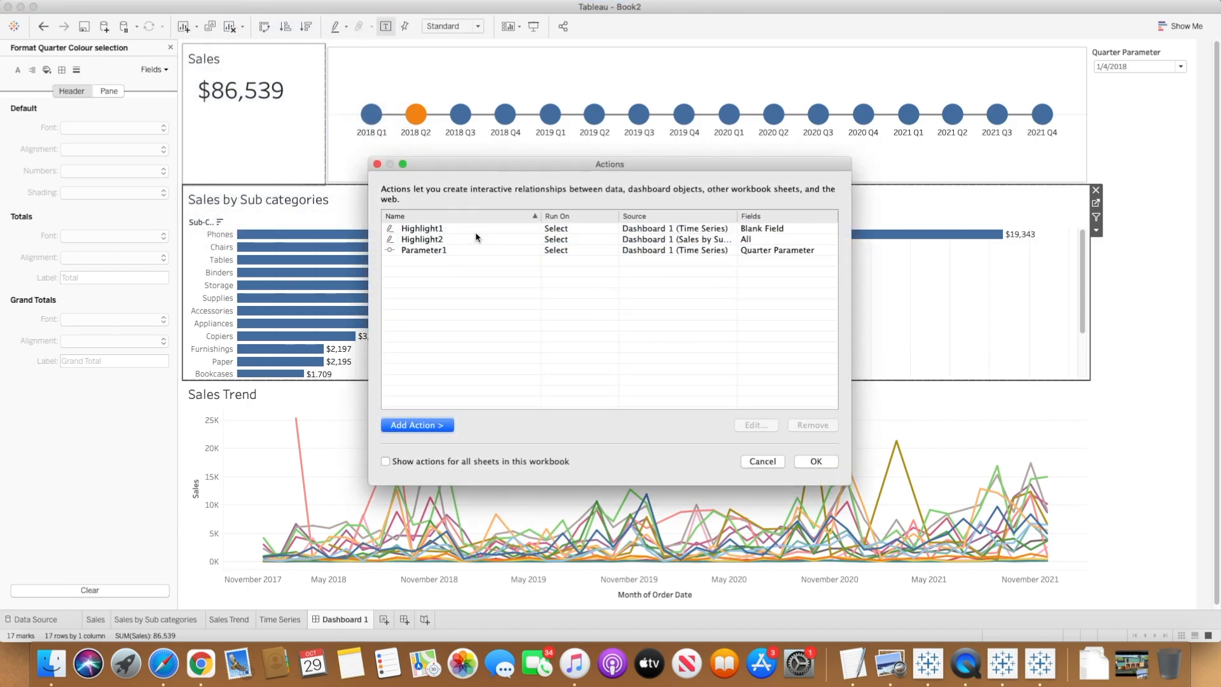
{"action": "double_click", "coordinate": [639, 240]}
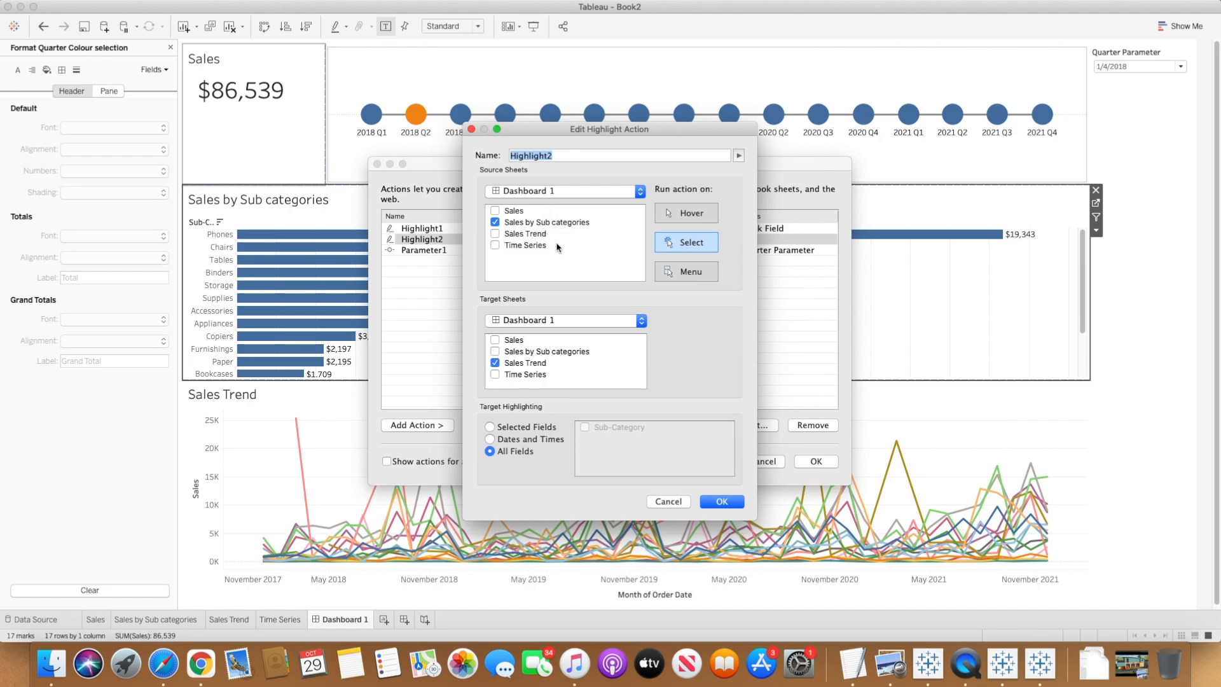
{"action": "left_click", "coordinate": [692, 213]}
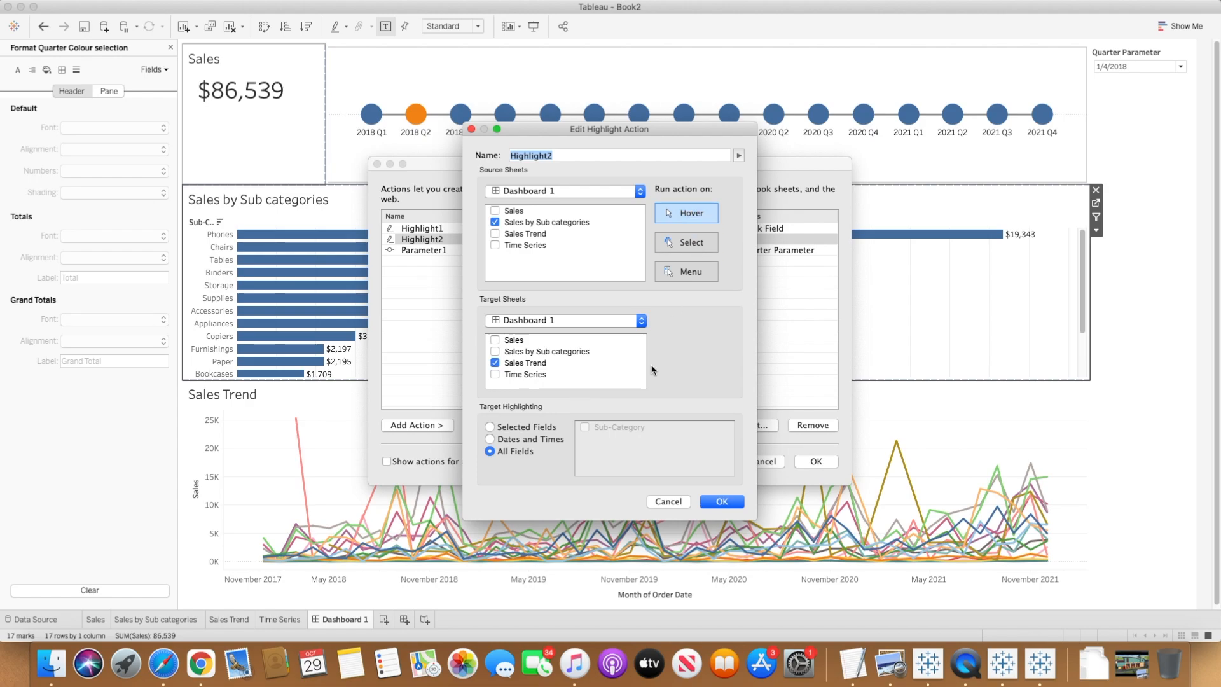
{"action": "left_click", "coordinate": [722, 502]}
{"action": "left_click", "coordinate": [816, 461]}
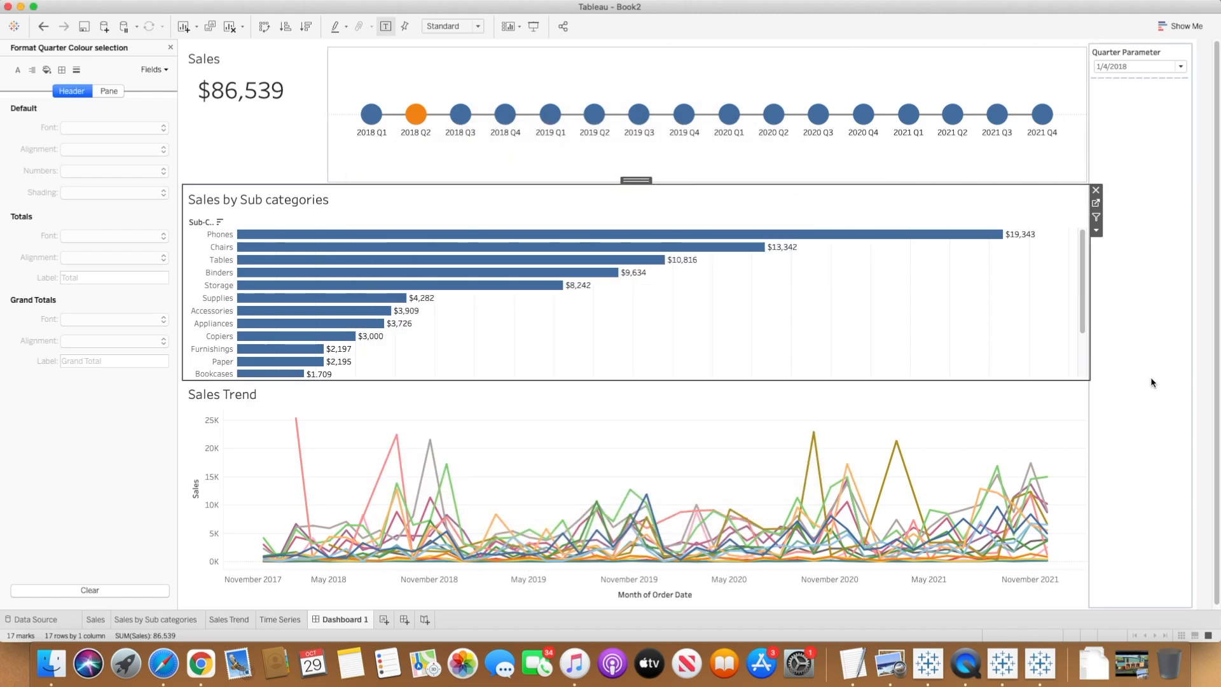
{"action": "mouse_move", "coordinate": [539, 283]}
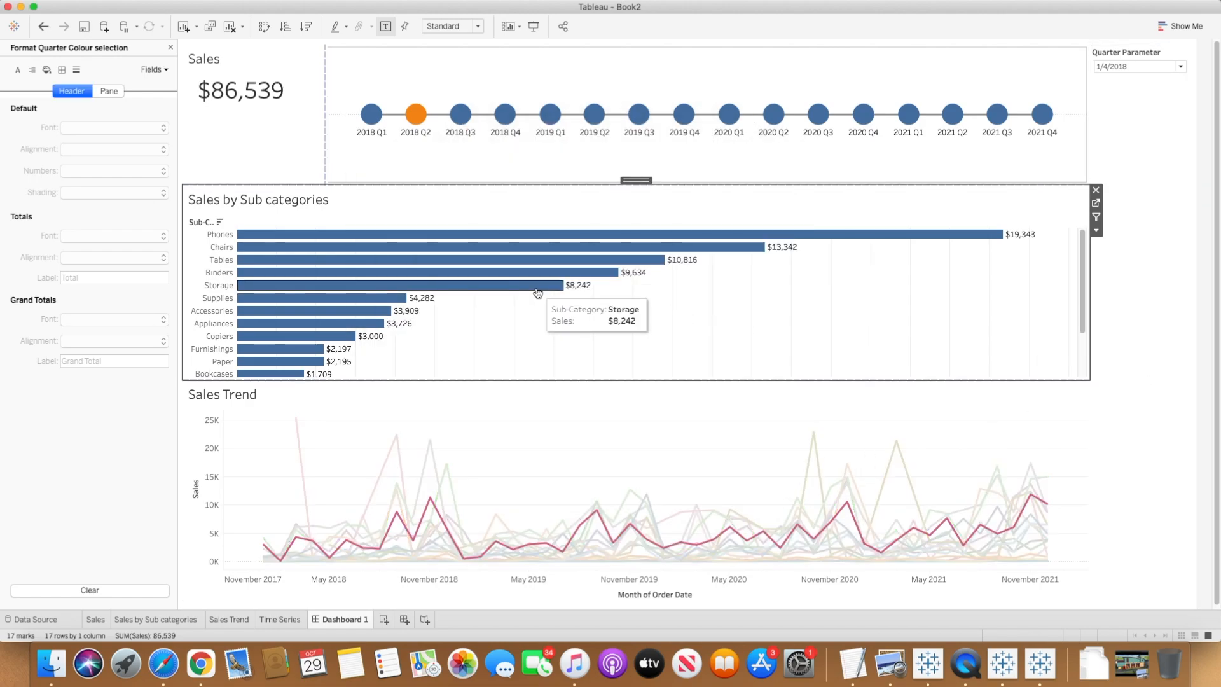
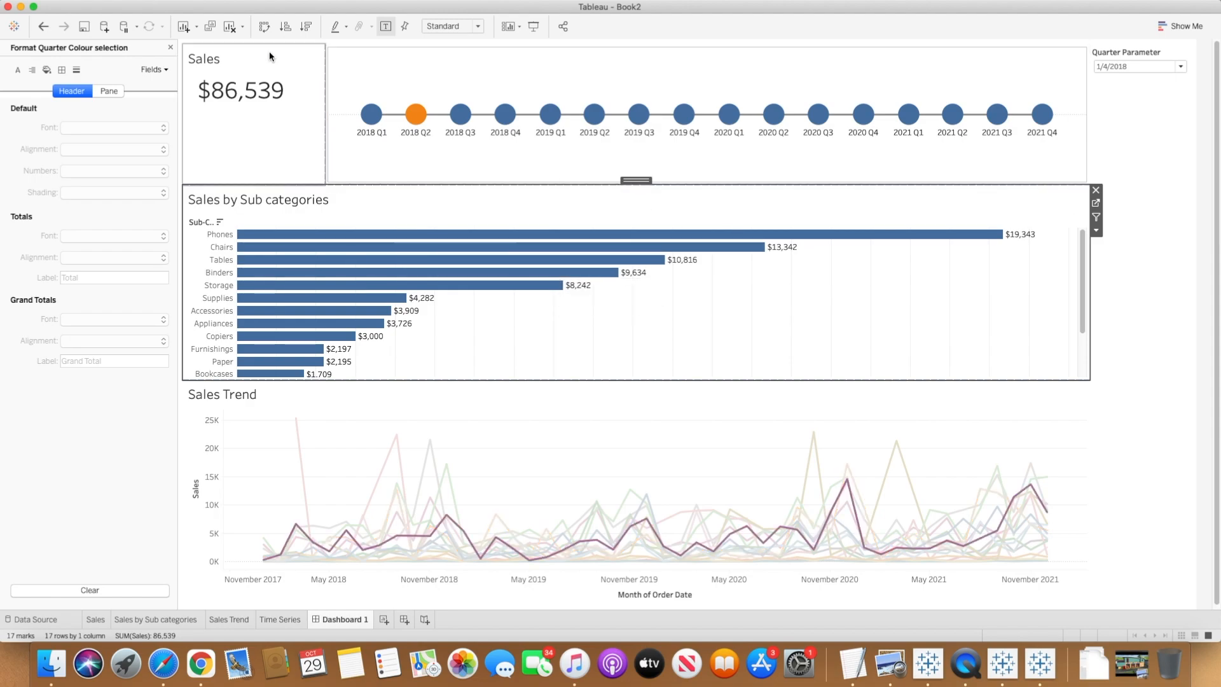
- Change the Sales by Sub categories highlight action, Highlight2, to run from the Menu
{"action": "left_click", "coordinate": [216, 7]}
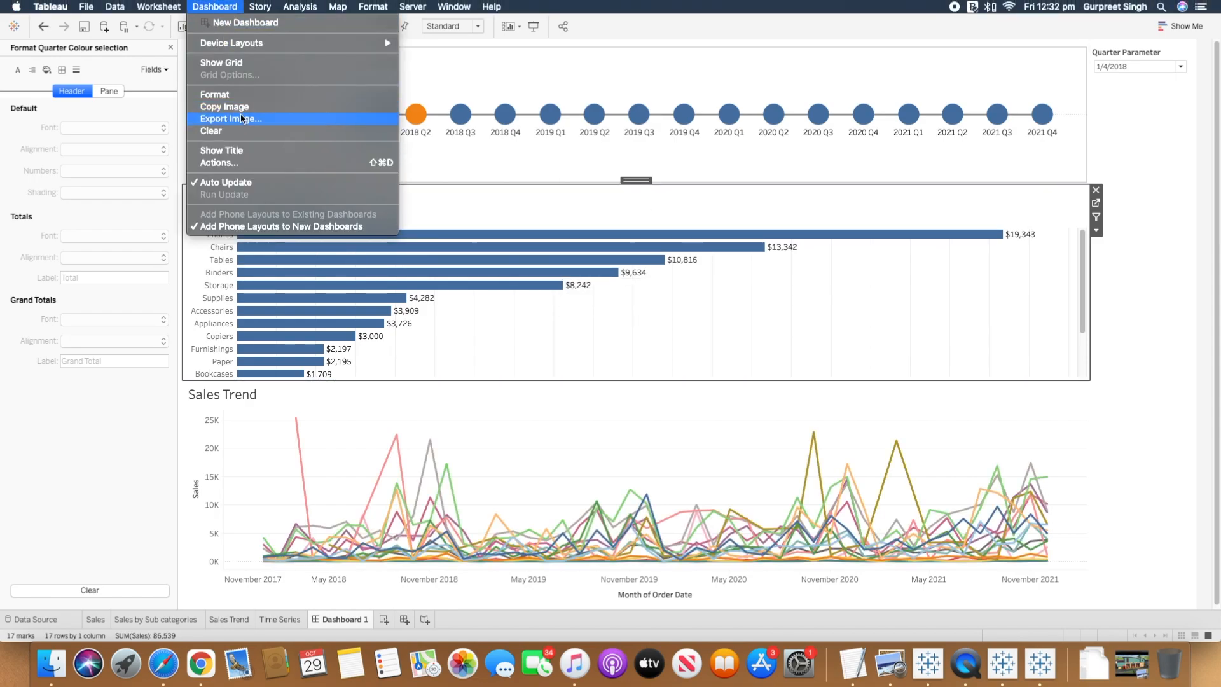
{"action": "left_click", "coordinate": [234, 166]}
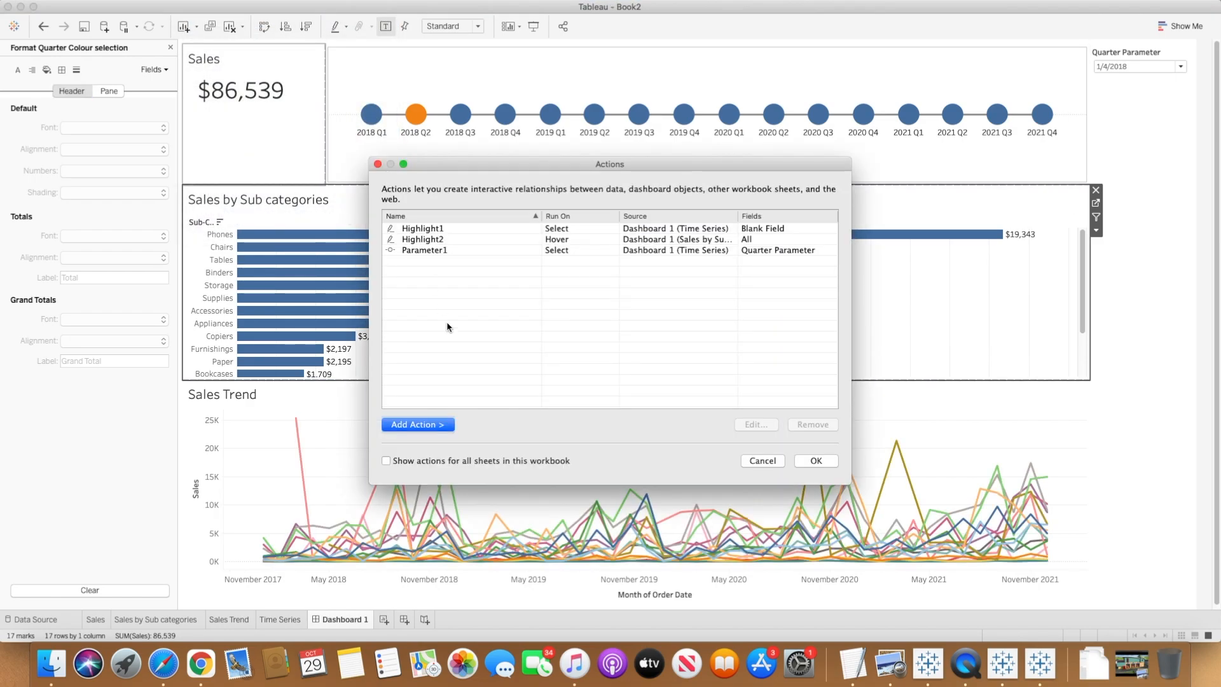
{"action": "left_click", "coordinate": [447, 425]}
{"action": "left_click", "coordinate": [465, 360]}
{"action": "double_click", "coordinate": [435, 245]}
{"action": "left_click", "coordinate": [686, 273]}
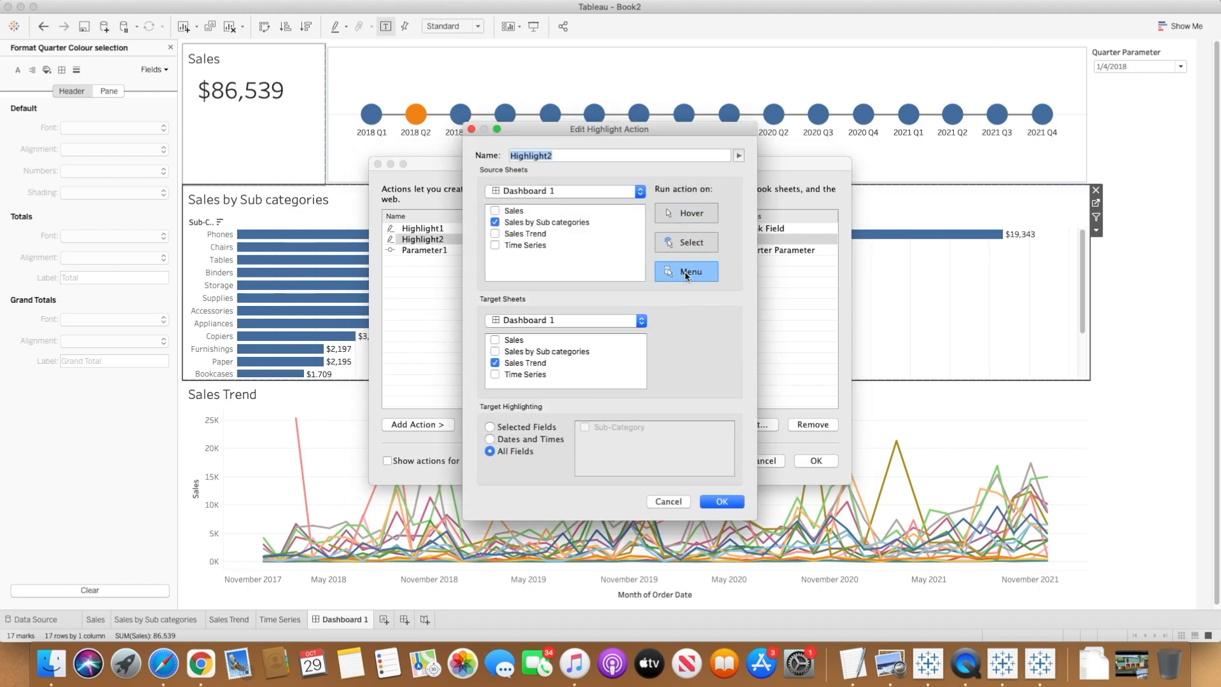
{"action": "left_click", "coordinate": [722, 502]}
{"action": "left_click", "coordinate": [816, 461]}
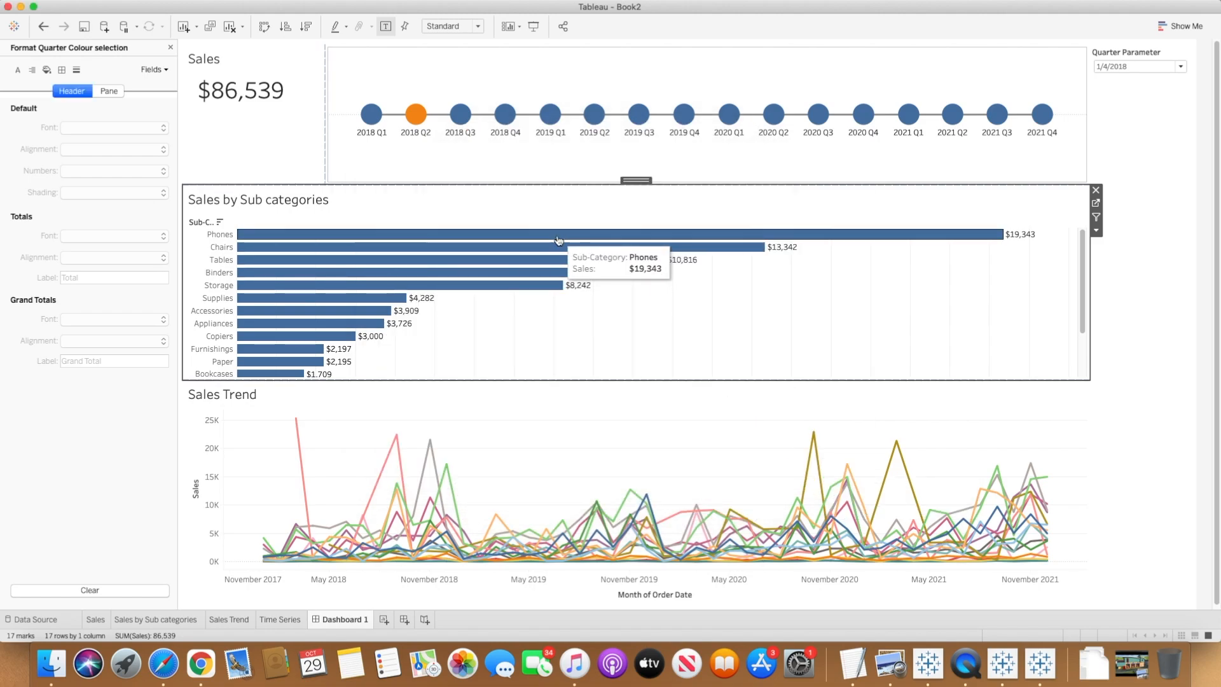
- Test the Highlight2 menu action on the Phones and Tables bars, and clear the selection
{"action": "left_click", "coordinate": [558, 239]}
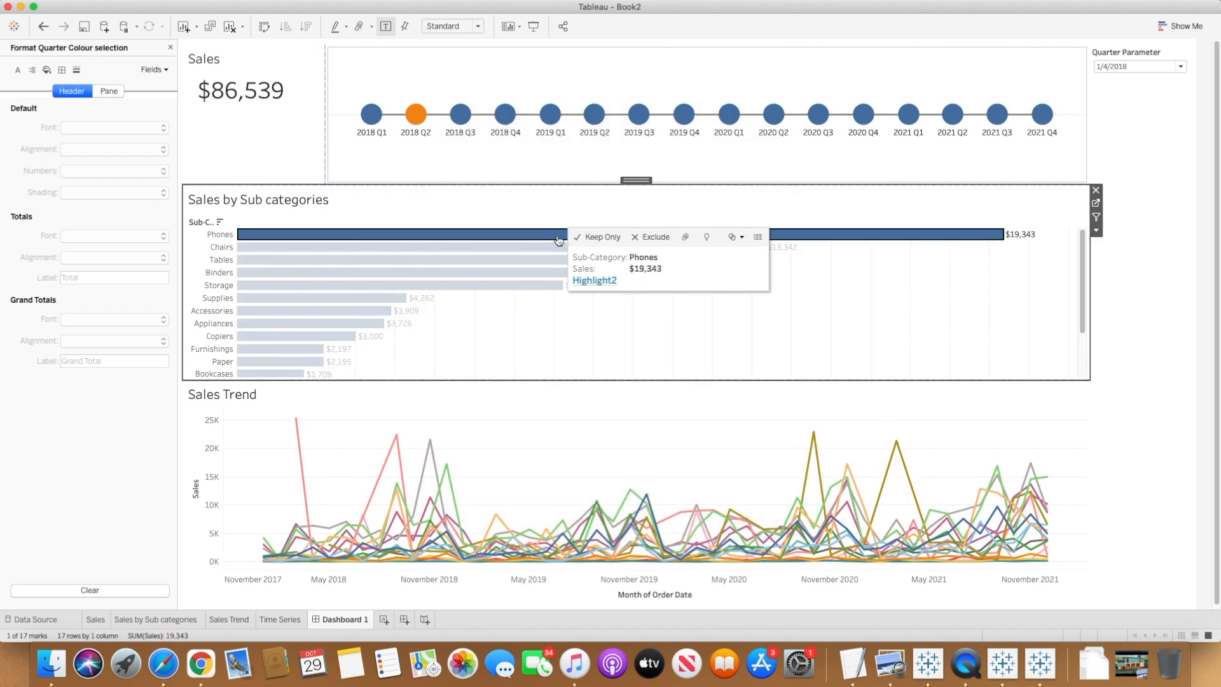
{"action": "left_click", "coordinate": [597, 281]}
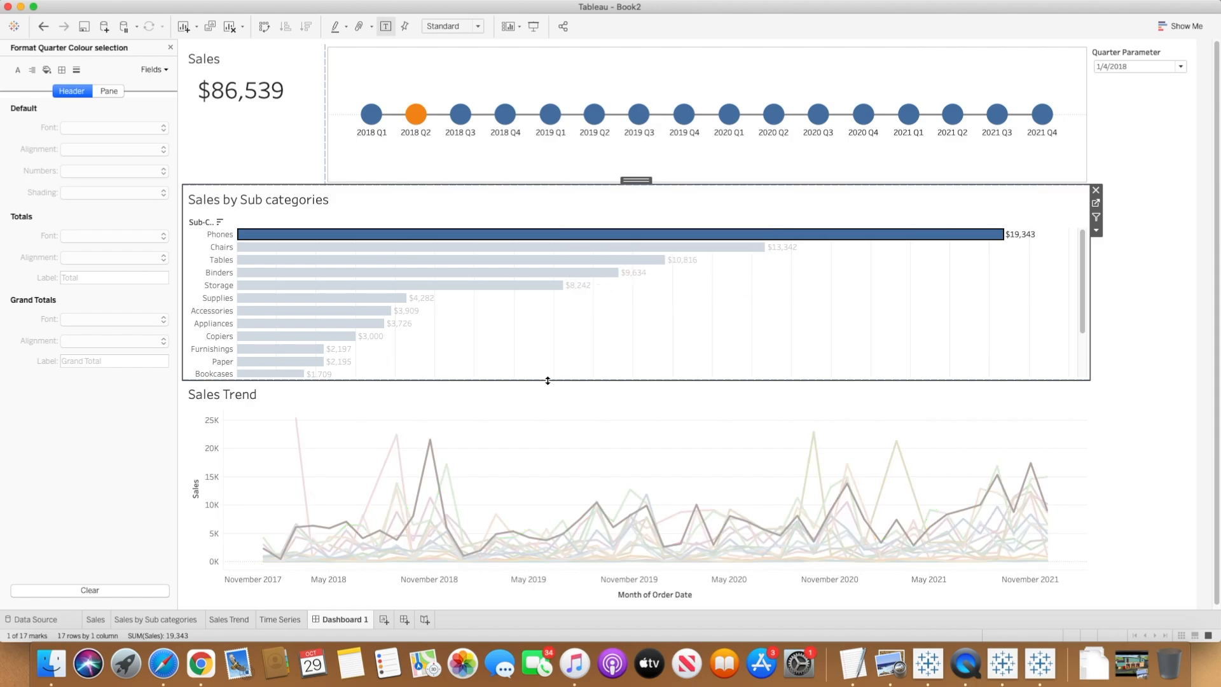
{"action": "left_click", "coordinate": [546, 260]}
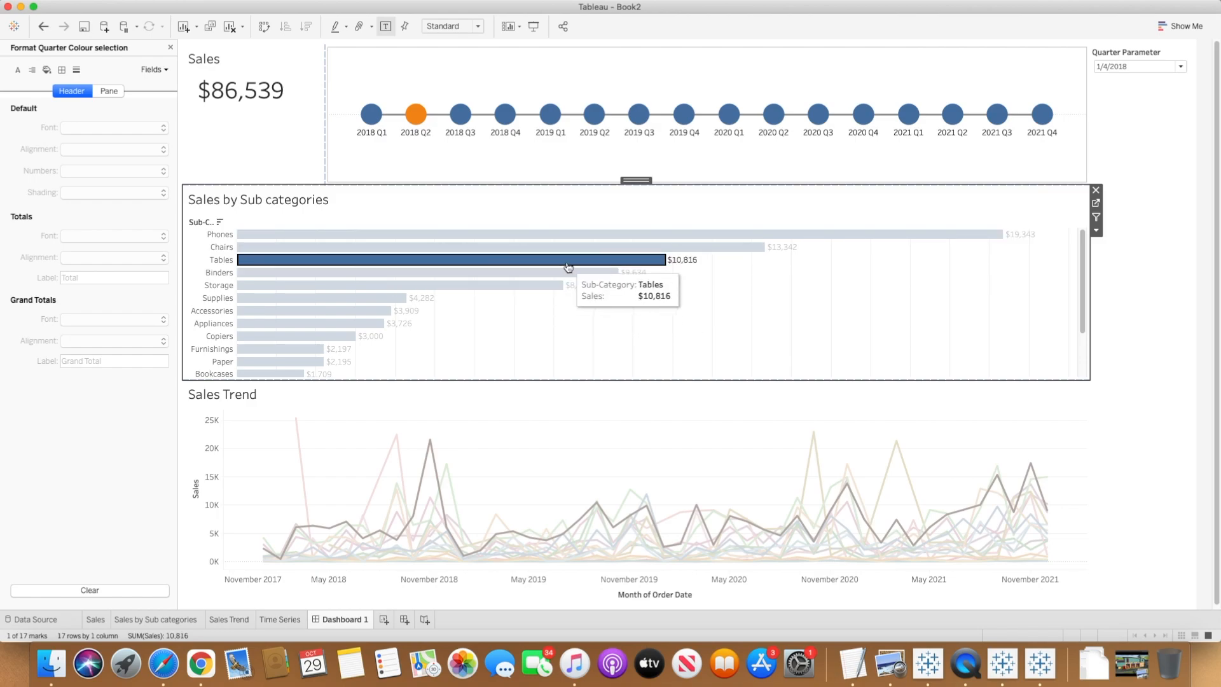
{"action": "left_click", "coordinate": [568, 266]}
{"action": "left_click", "coordinate": [569, 265]}
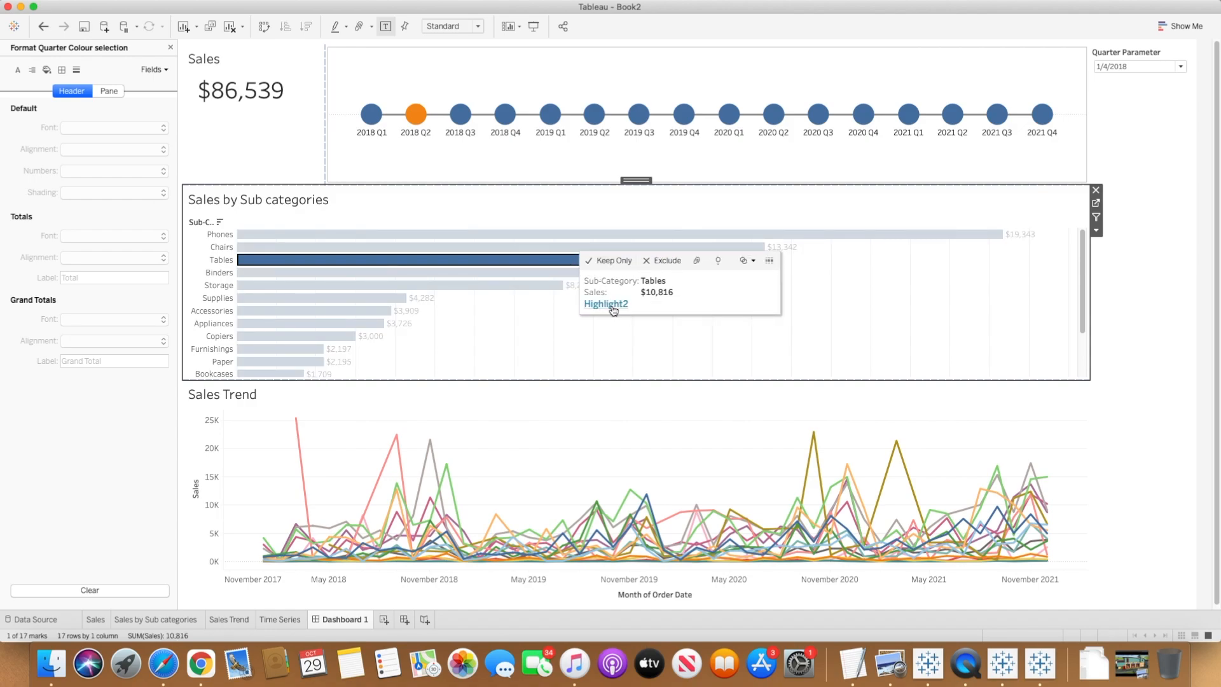
{"action": "left_click", "coordinate": [616, 308]}
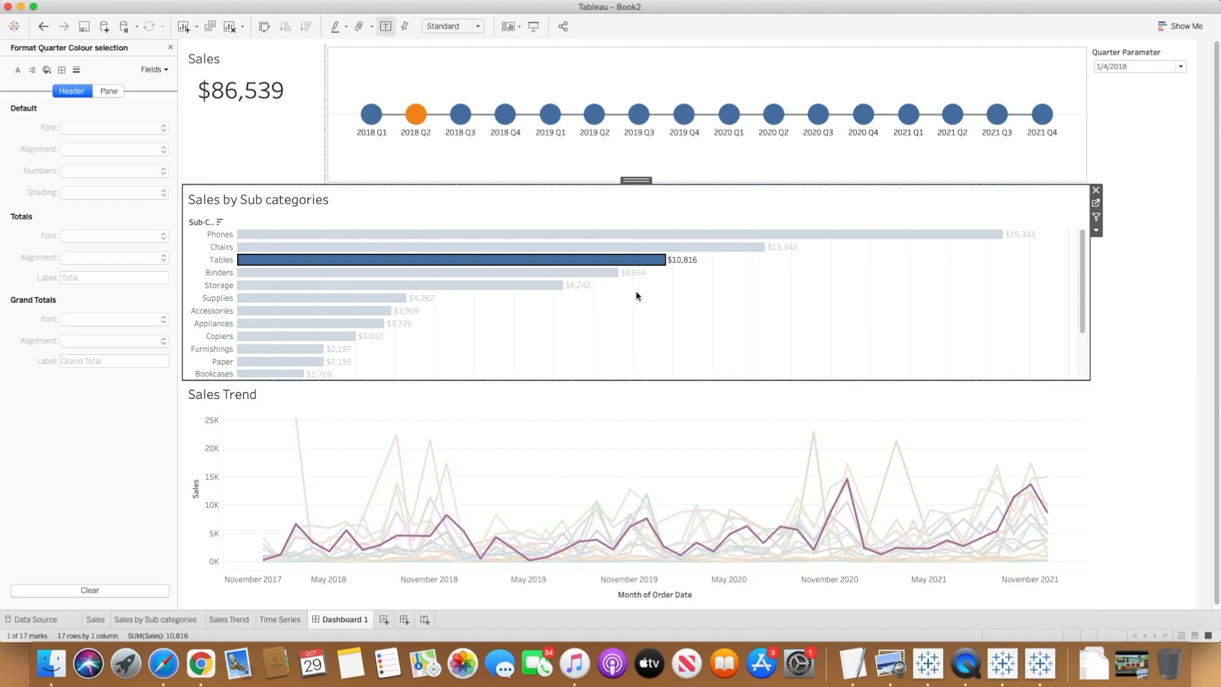
{"action": "left_click", "coordinate": [628, 261]}
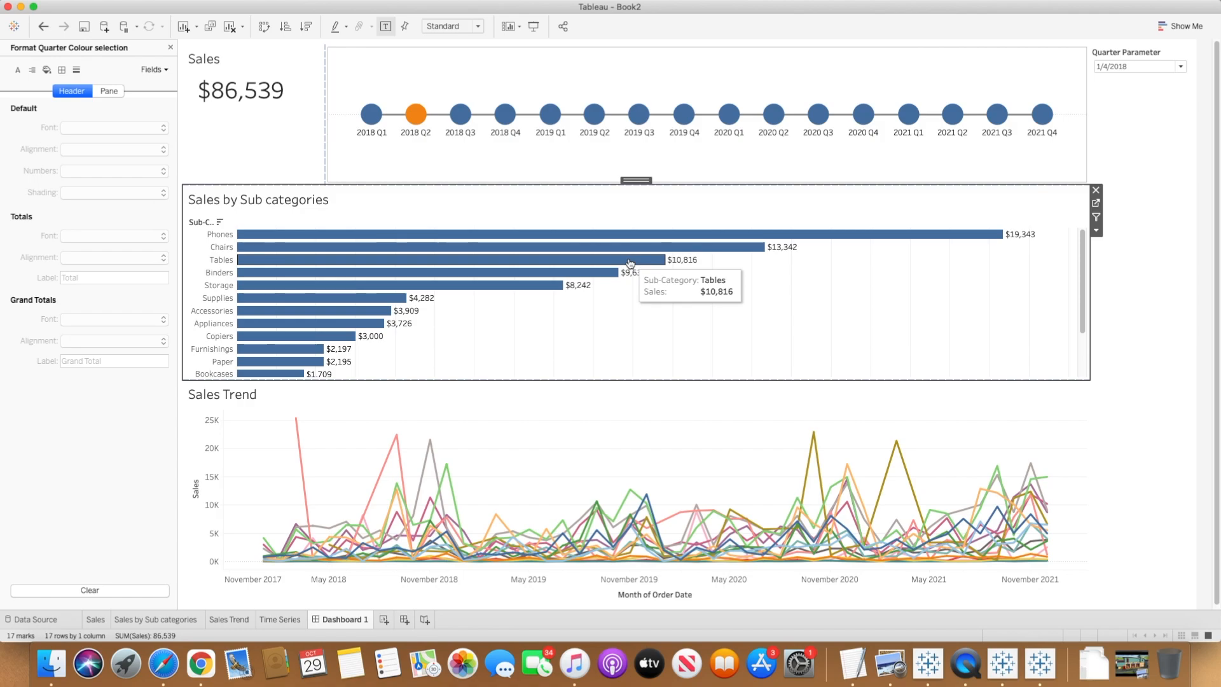
- Remove the layout container holding the Quarter Parameter control from Dashboard 1
{"action": "left_click", "coordinate": [1149, 253]}
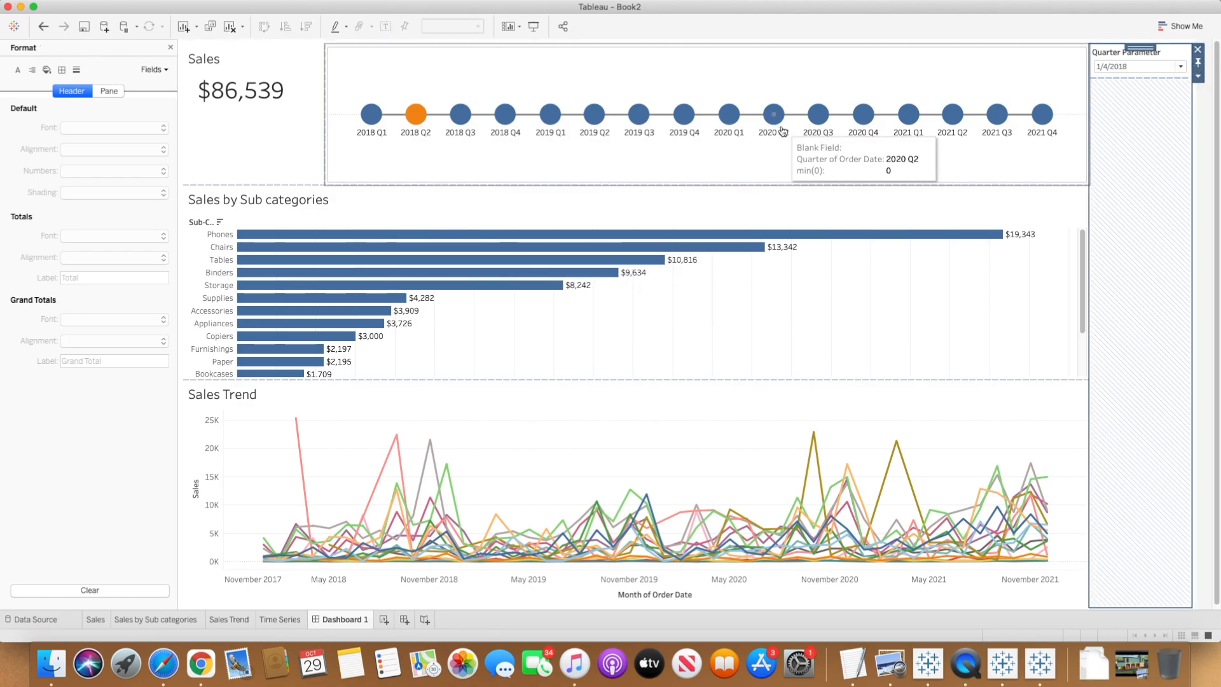
{"action": "left_click", "coordinate": [1198, 50]}
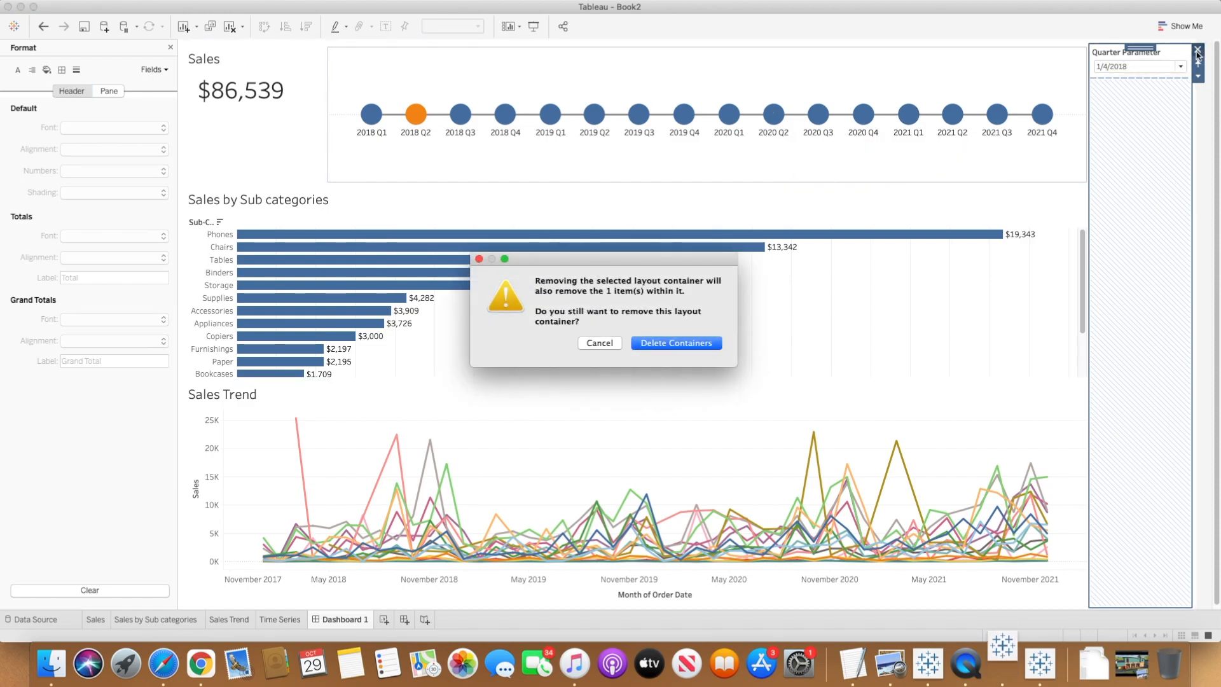
{"action": "key", "text": "Escape"}
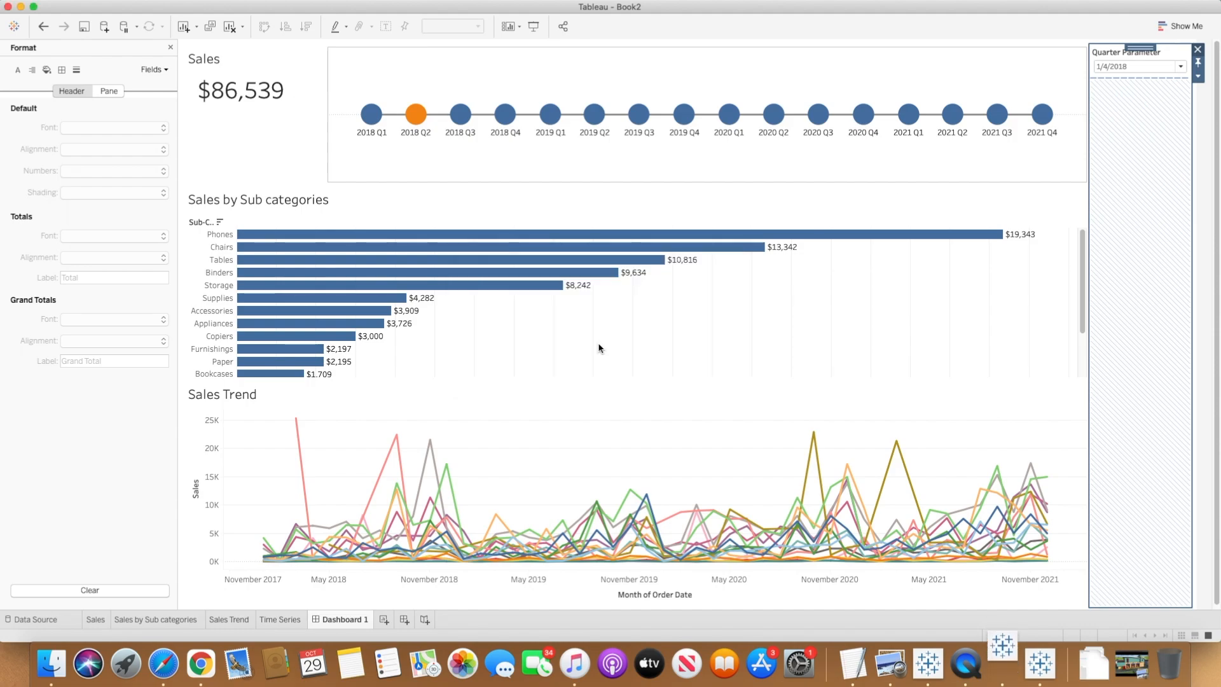
{"action": "left_click", "coordinate": [1198, 50]}
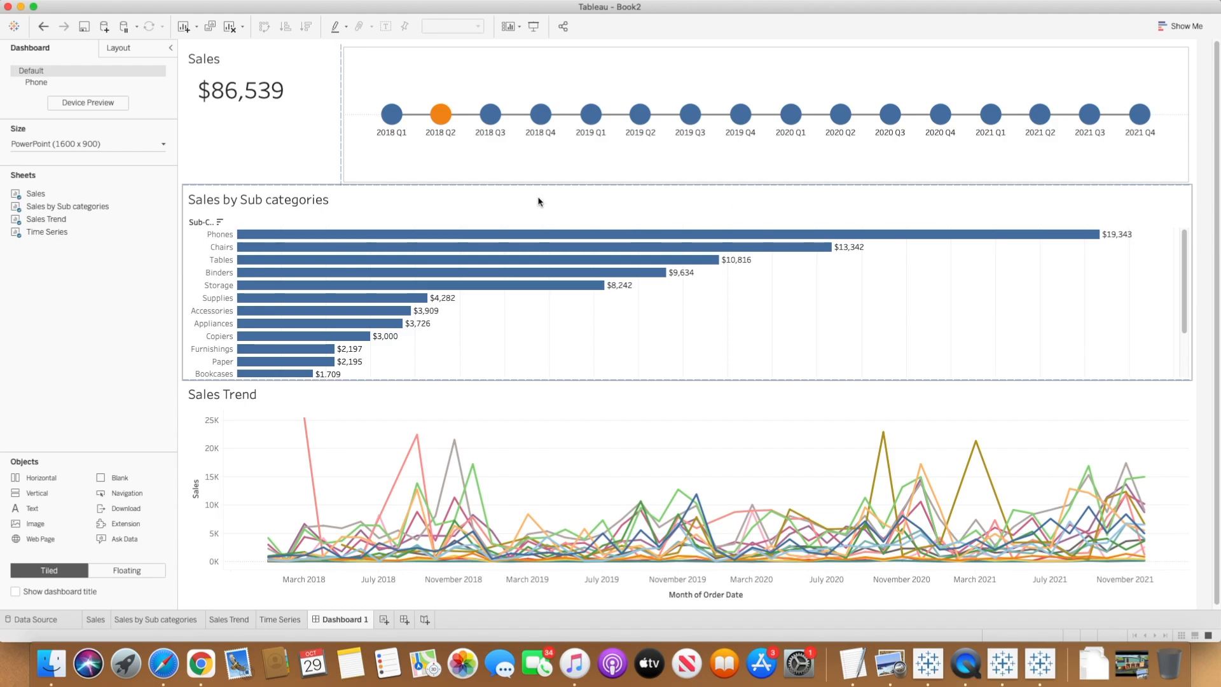
- Add a floating text object above the quarter timeline reading "Please select the Quater"
{"action": "mouse_move", "coordinate": [241, 310]}
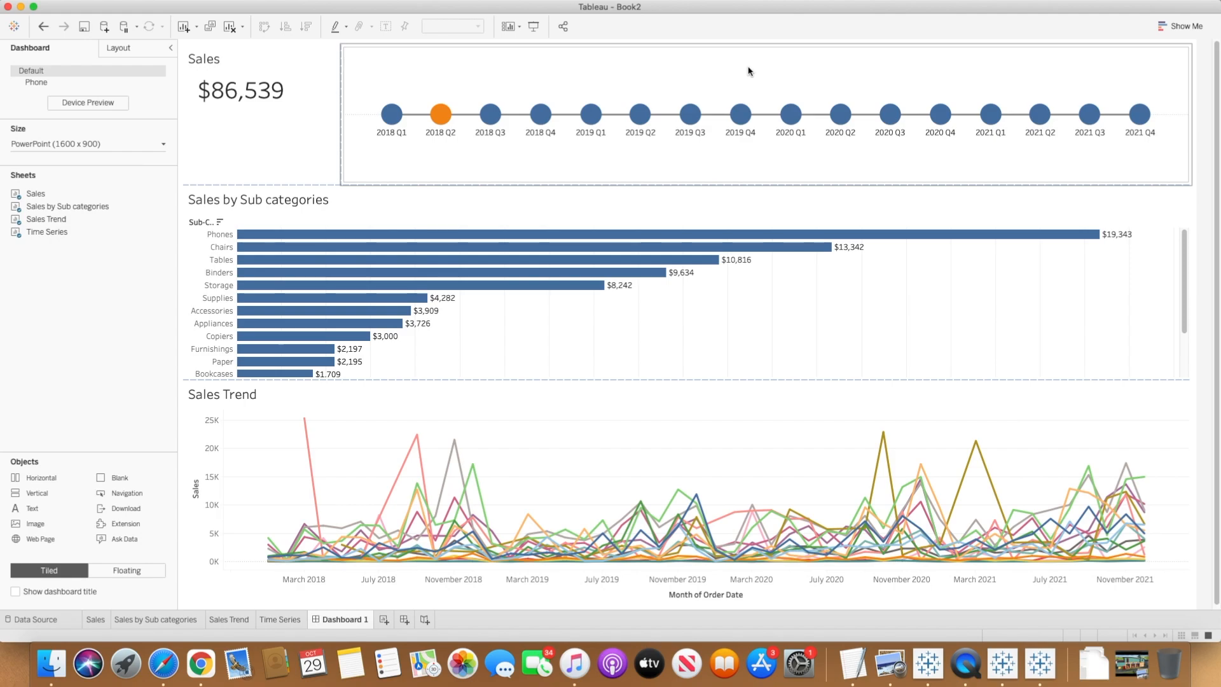
{"action": "scroll", "coordinate": [749, 72], "scroll_direction": "down", "scroll_amount": 1}
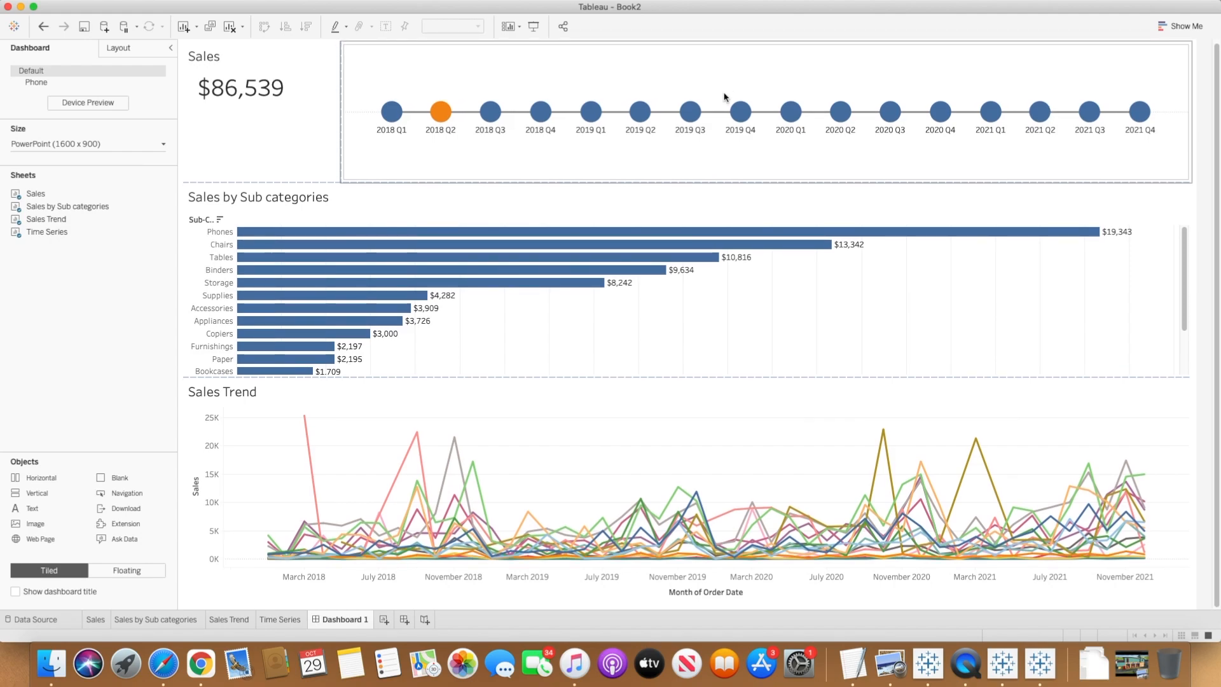
{"action": "scroll", "coordinate": [299, 287], "scroll_direction": "up", "scroll_amount": 1}
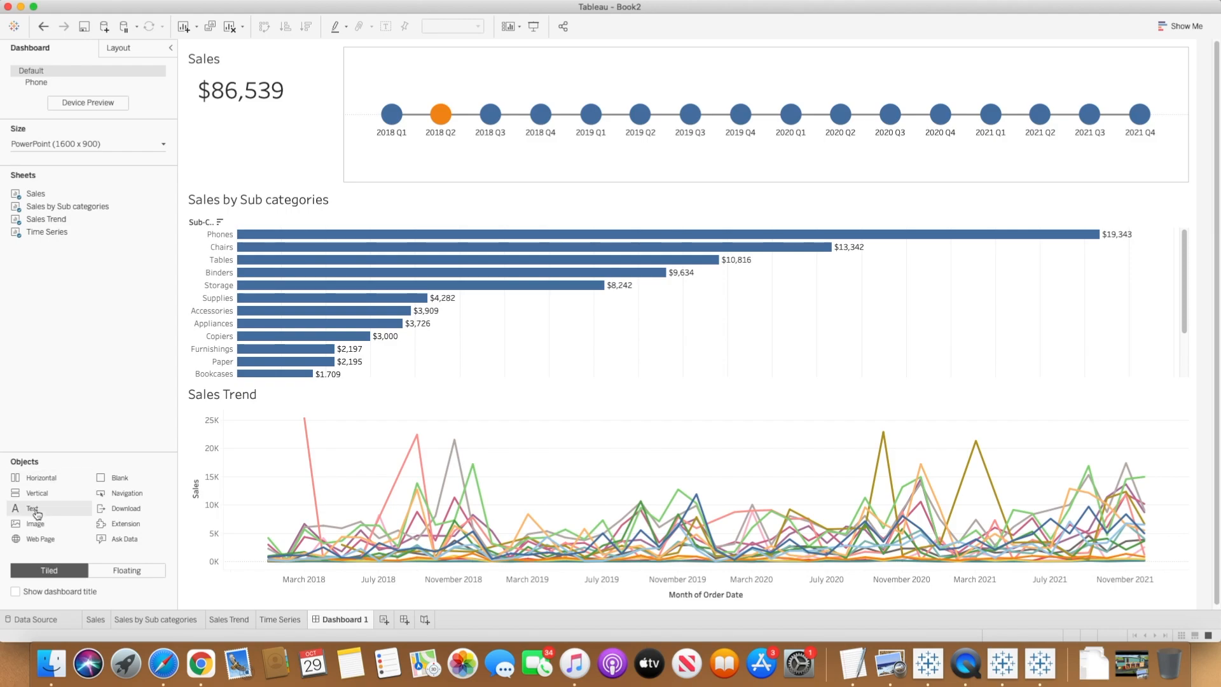
{"action": "left_click", "coordinate": [126, 571]}
{"action": "left_click_drag", "start_coordinate": [30, 512], "coordinate": [575, 65]}
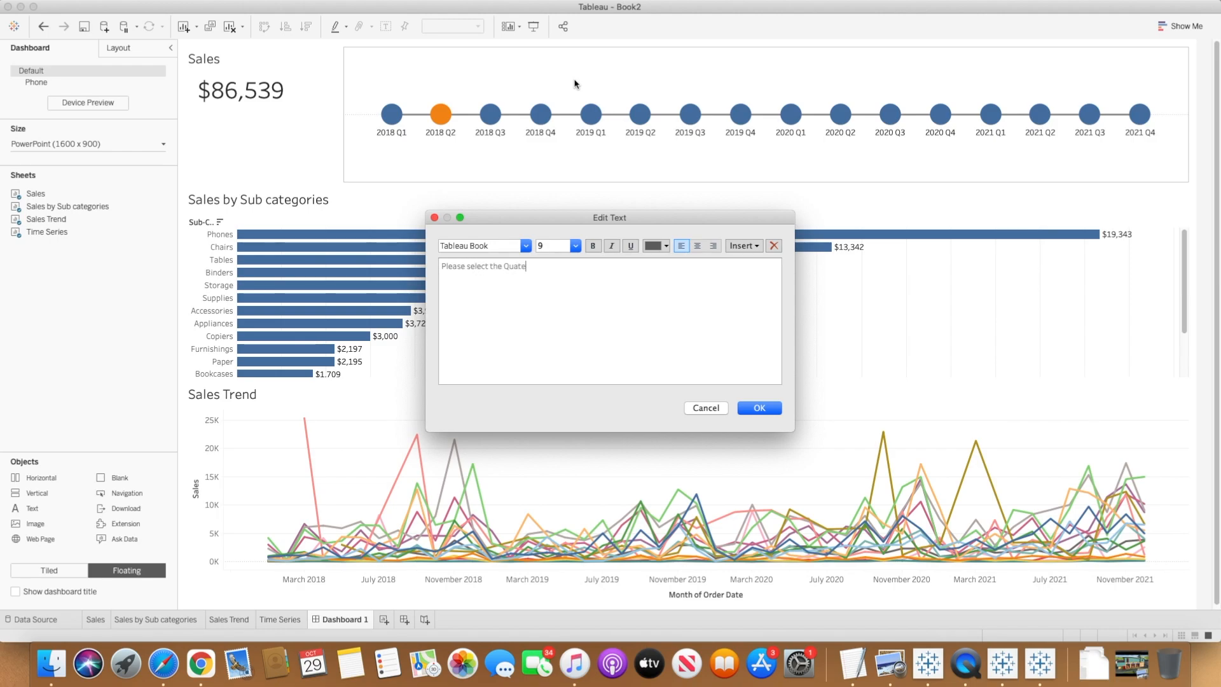
- Format the whole instruction text as centred, size 12 and in a darker colour, and apply it
{"action": "key", "text": "super+a"}
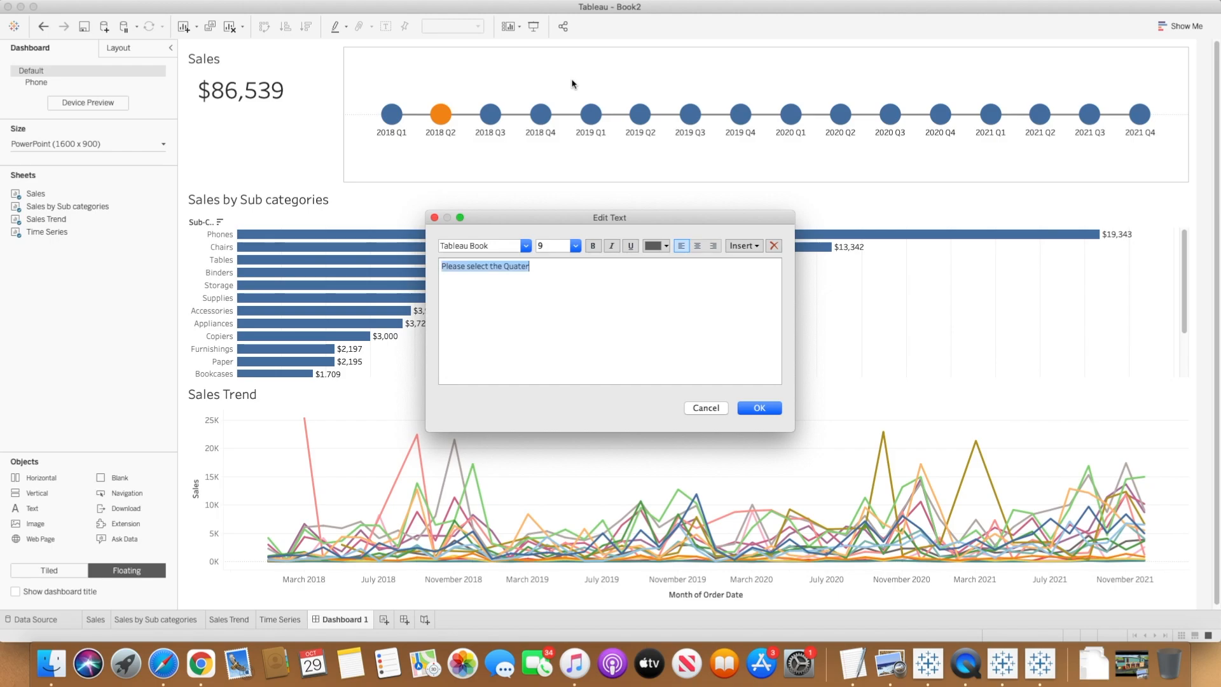
{"action": "left_click", "coordinate": [697, 246]}
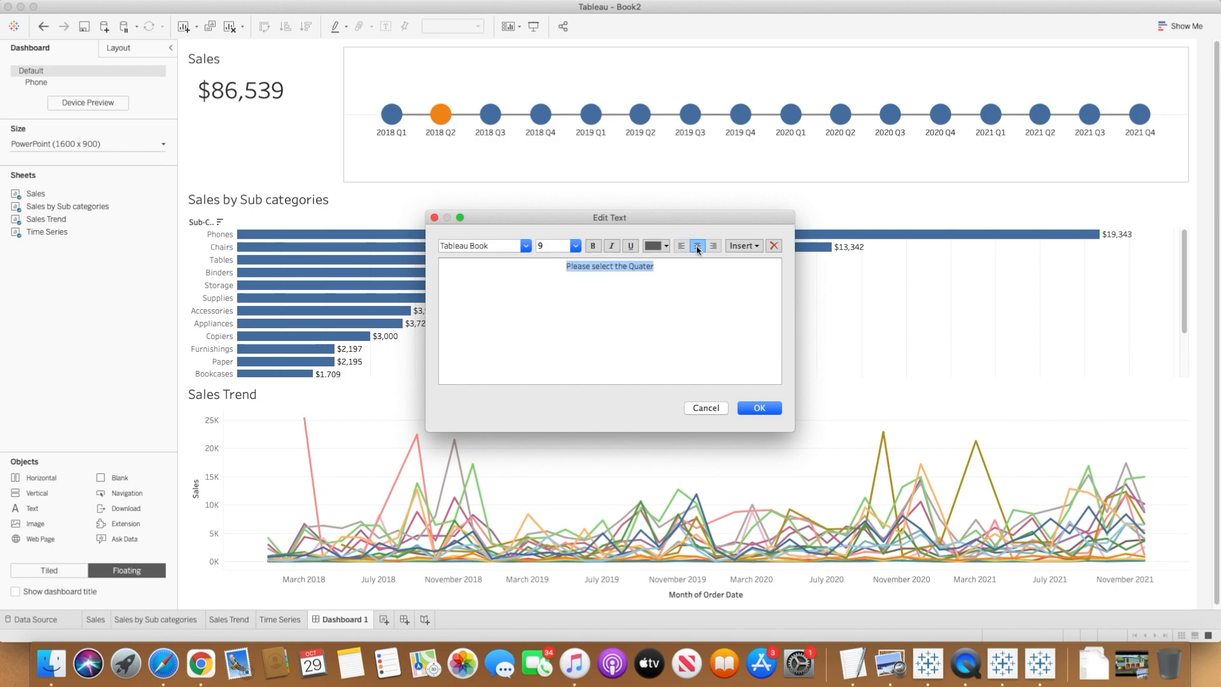
{"action": "left_click", "coordinate": [579, 249]}
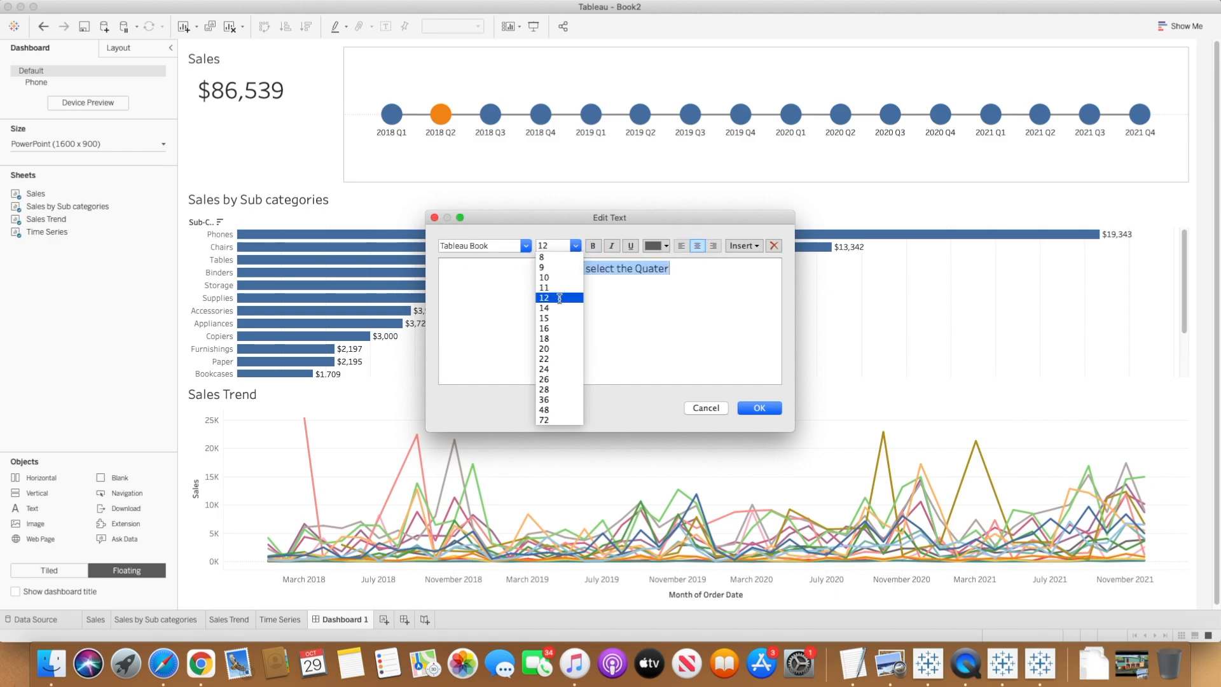
{"action": "left_click", "coordinate": [560, 299]}
{"action": "left_click", "coordinate": [665, 246]}
{"action": "left_click", "coordinate": [653, 283]}
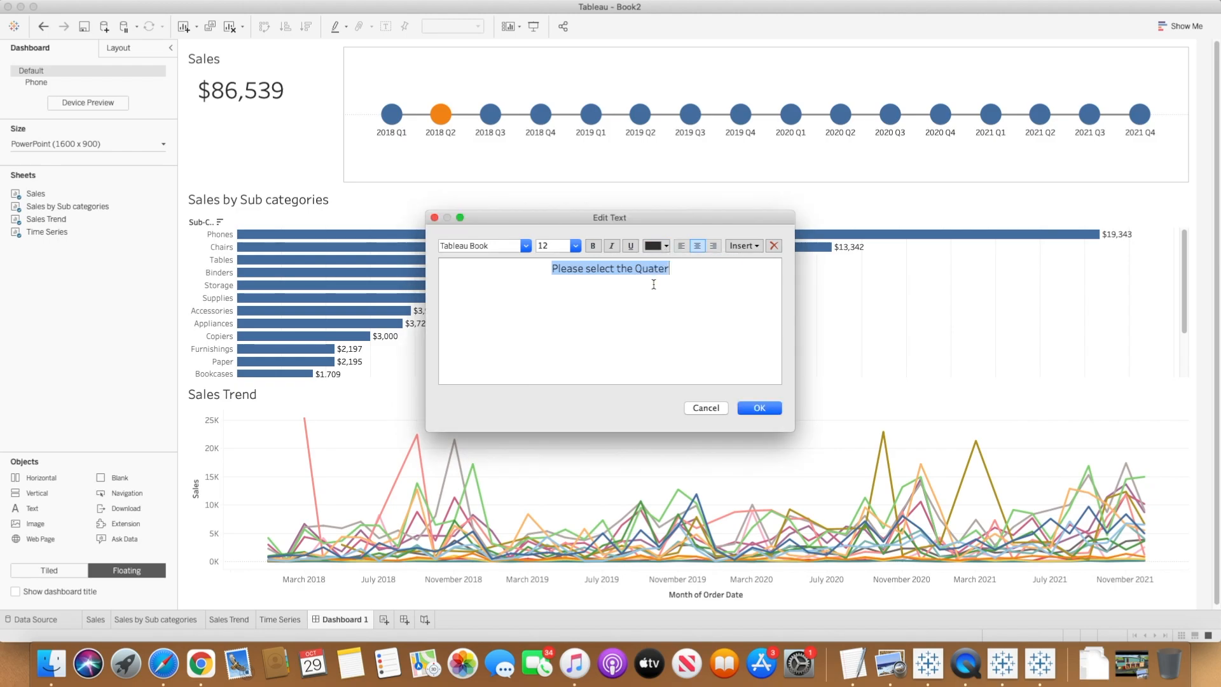
{"action": "left_click", "coordinate": [743, 408]}
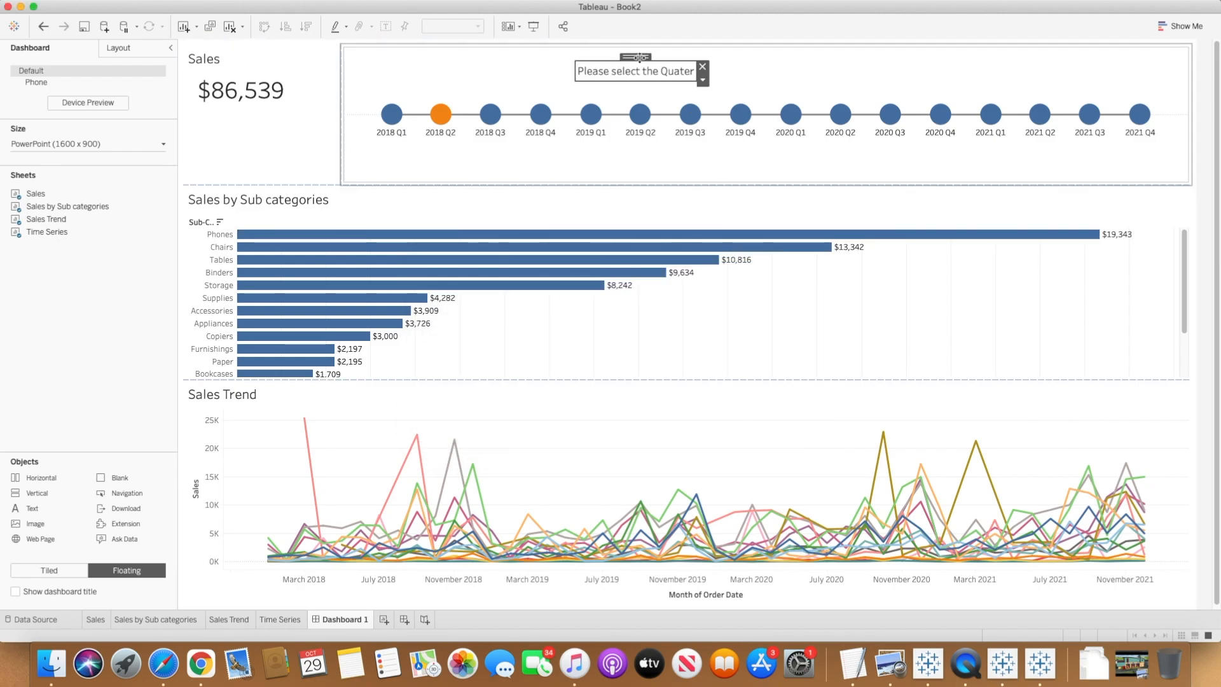
- Centre the floating text box above the timeline and correct its wording to "Please select the Quarter", with the box wide enough to fit
{"action": "left_click_drag", "start_coordinate": [638, 57], "coordinate": [737, 51]}
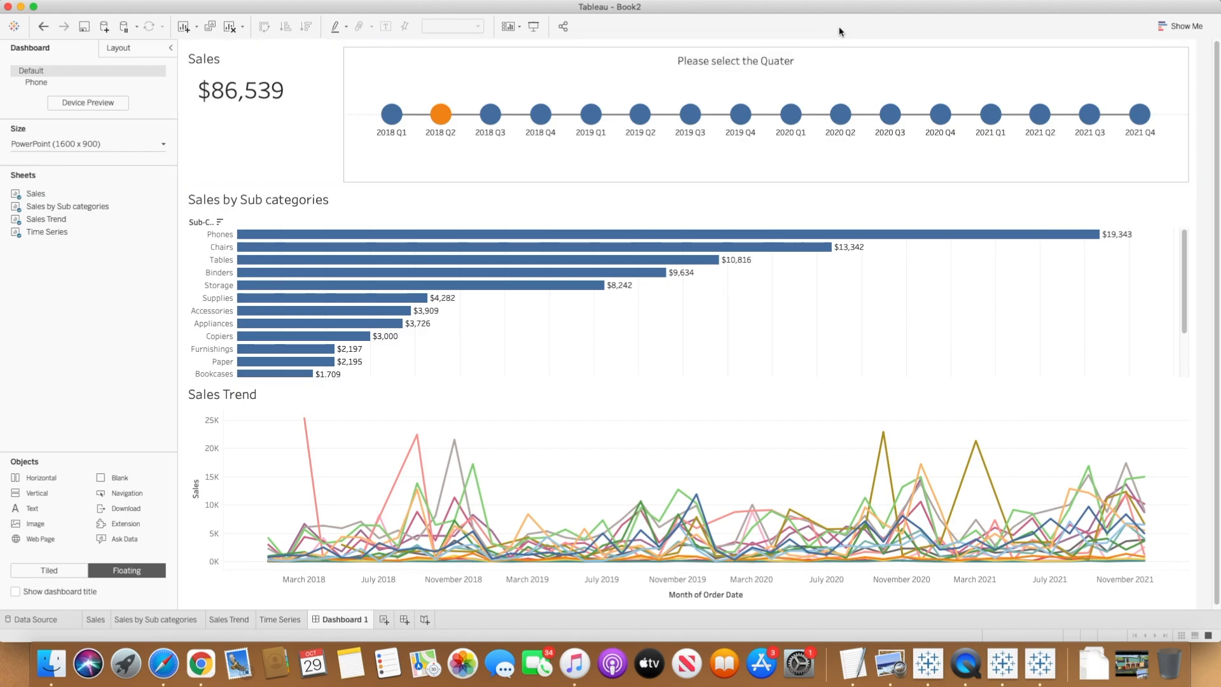
{"action": "left_click", "coordinate": [840, 88]}
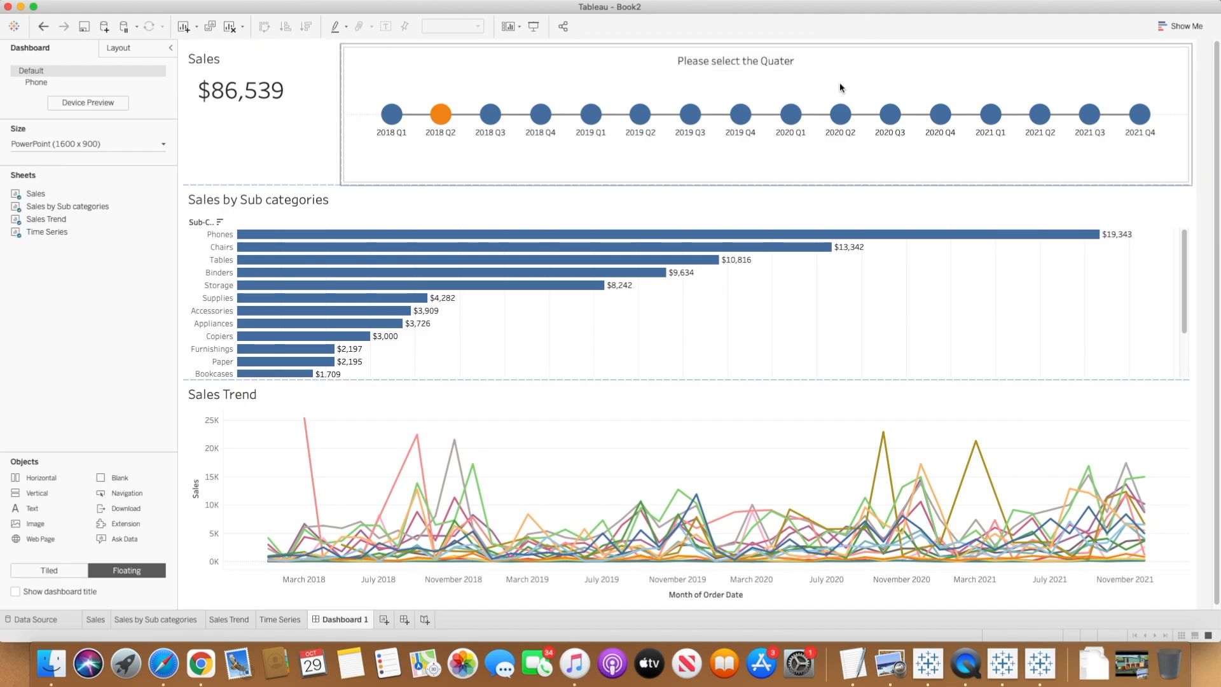
{"action": "double_click", "coordinate": [776, 67]}
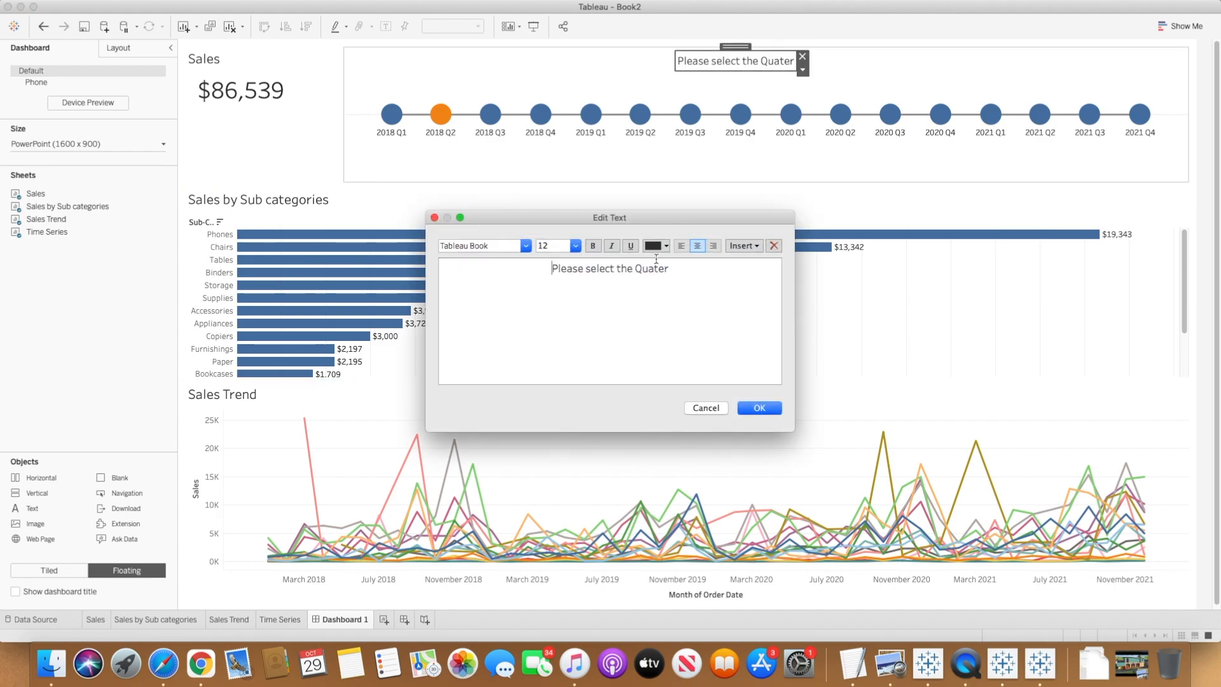
{"action": "left_click", "coordinate": [654, 268]}
{"action": "type", "text": "r"}
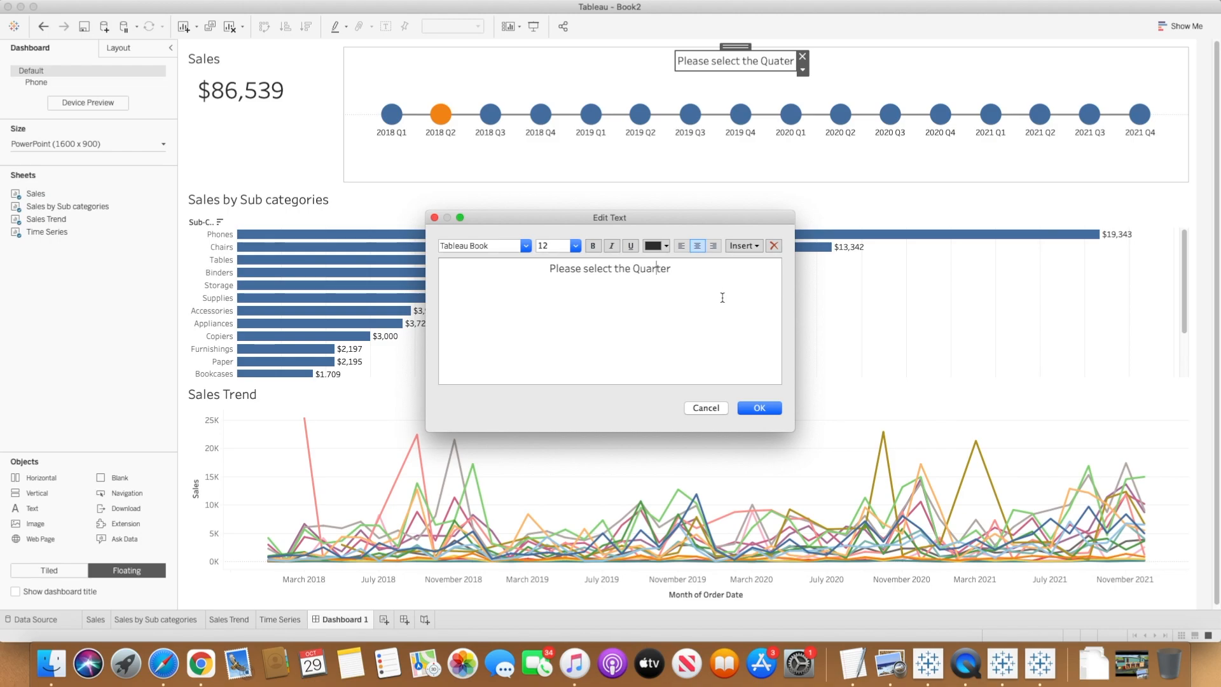
{"action": "left_click", "coordinate": [758, 409]}
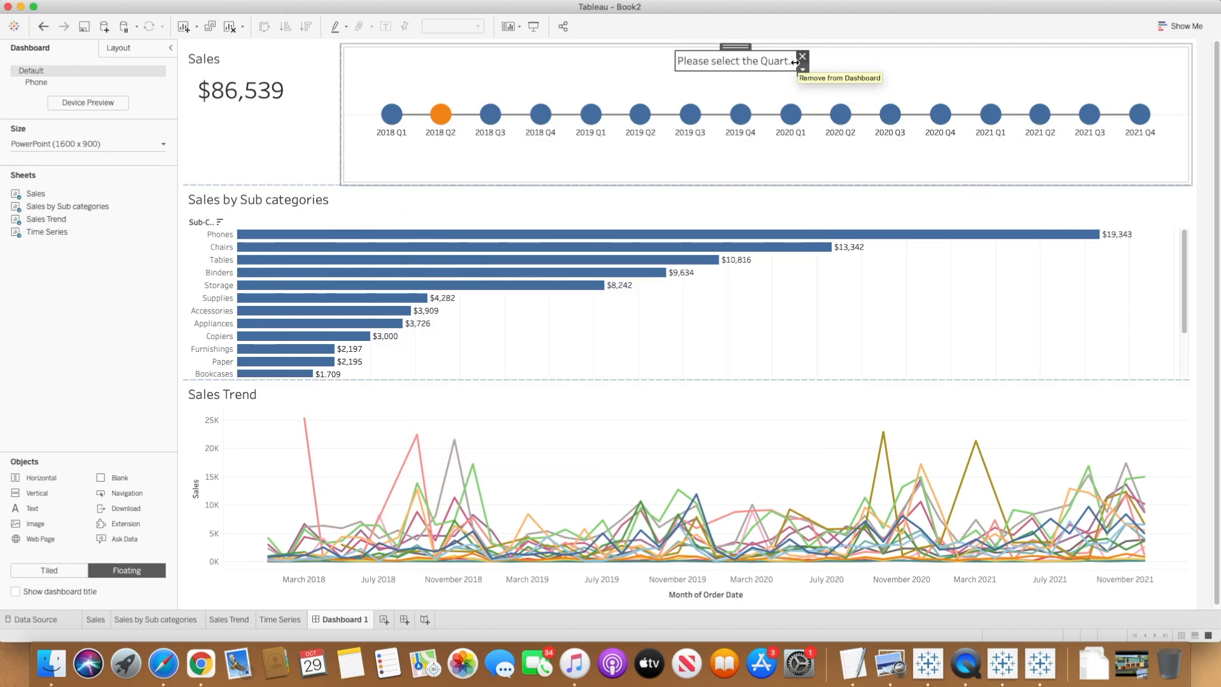
{"action": "left_click", "coordinate": [845, 66]}
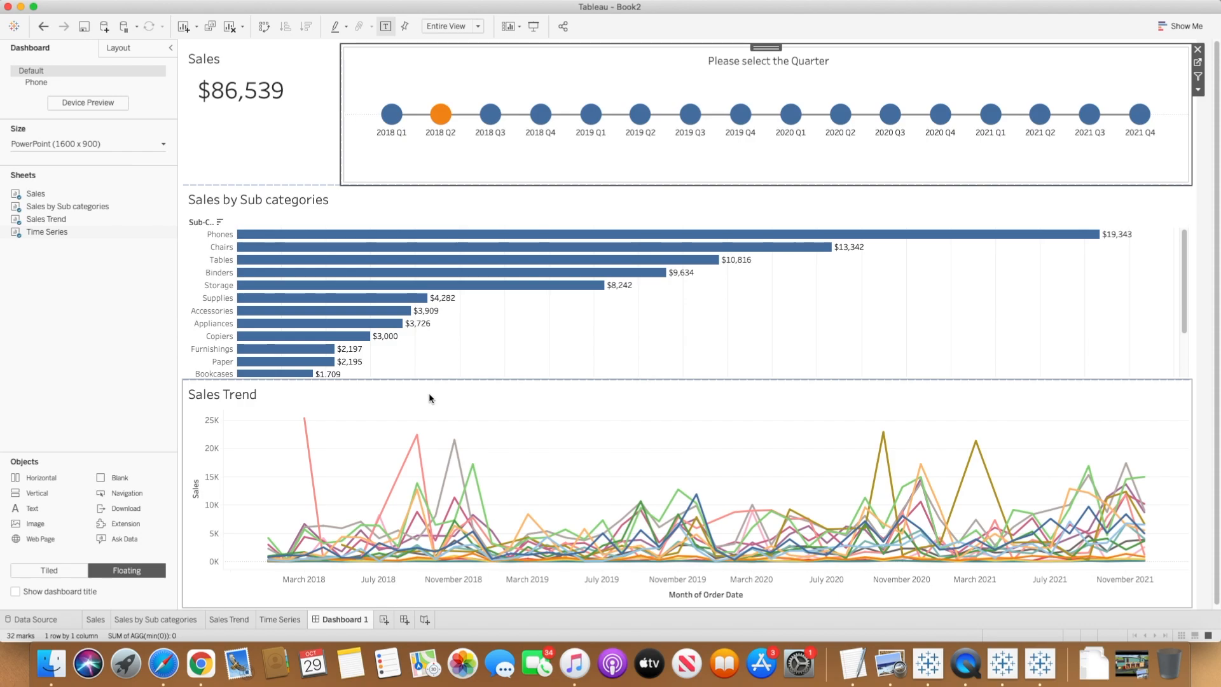
- Check the menu highlight option on the Tables bar, and clear the selection
{"action": "mouse_move", "coordinate": [488, 263]}
{"action": "left_click", "coordinate": [488, 262]}
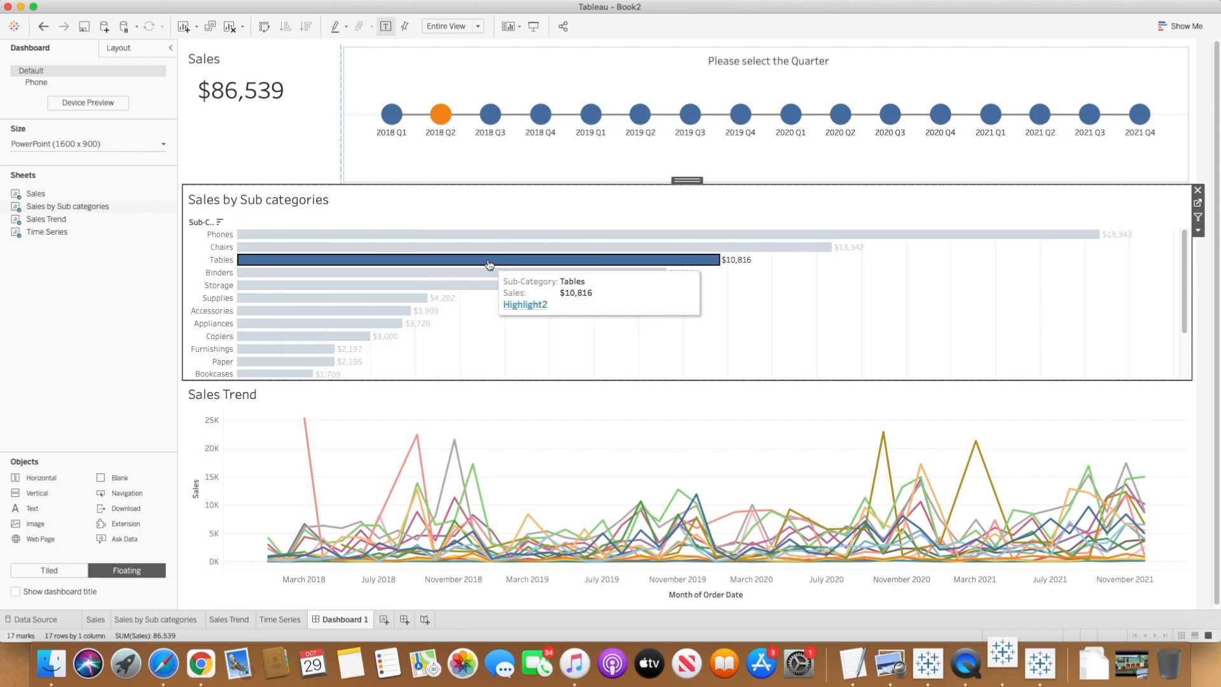
{"action": "left_click", "coordinate": [516, 378]}
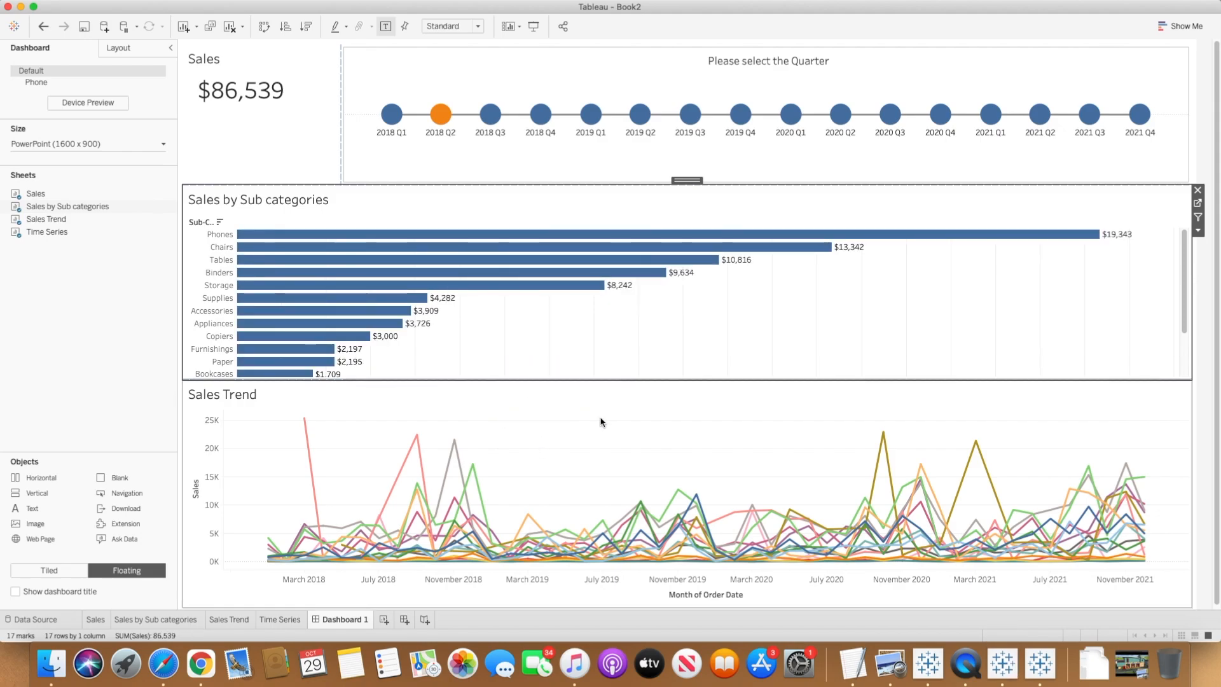
- Set the Highlight2 action to run on Hover and try it on the Sales by Sub categories bars
{"action": "left_click", "coordinate": [215, 6]}
{"action": "left_click", "coordinate": [219, 162]}
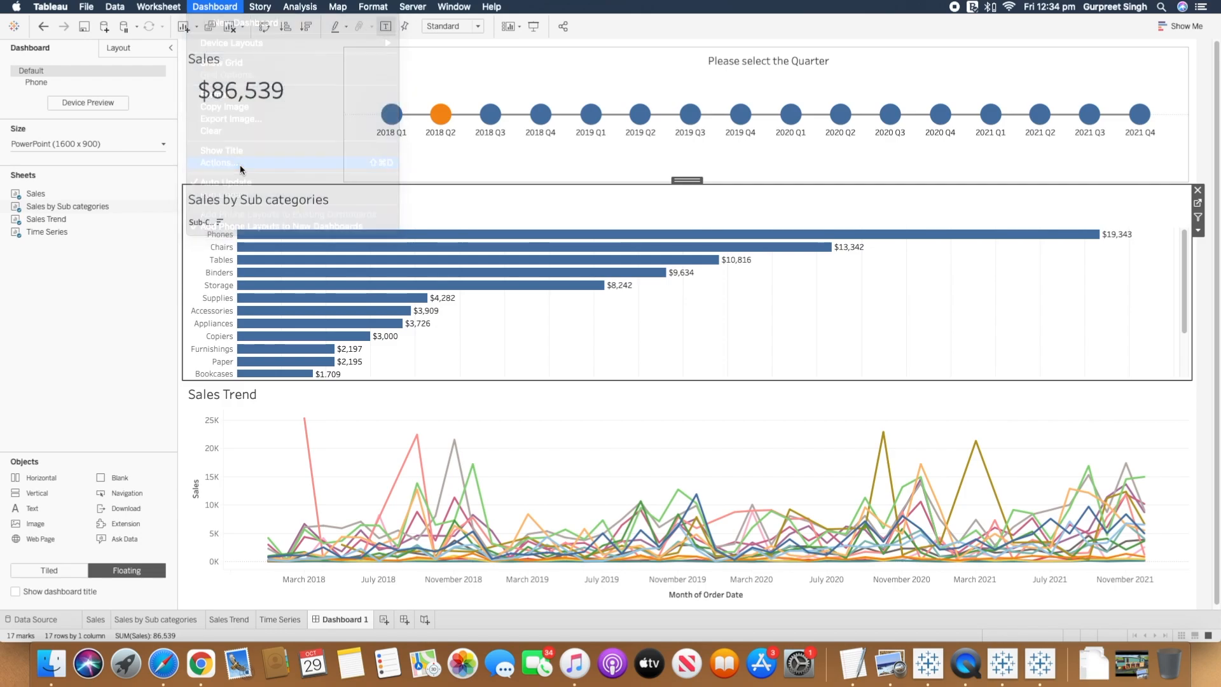
{"action": "double_click", "coordinate": [426, 241]}
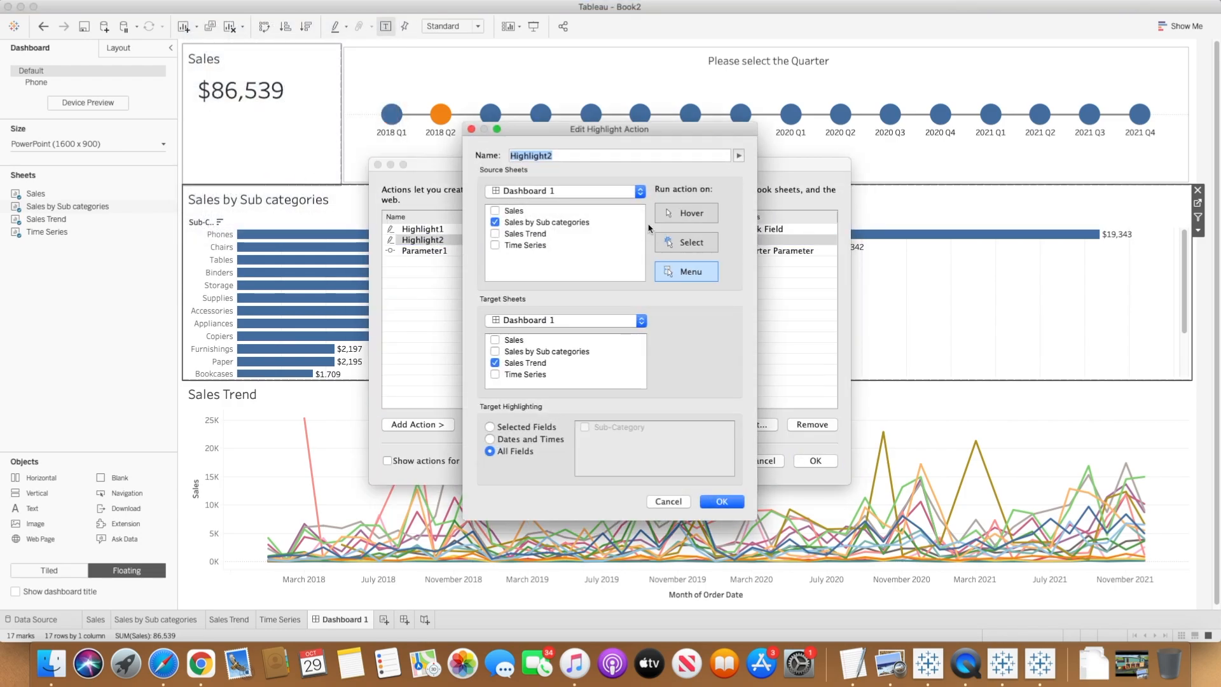
{"action": "left_click", "coordinate": [721, 501]}
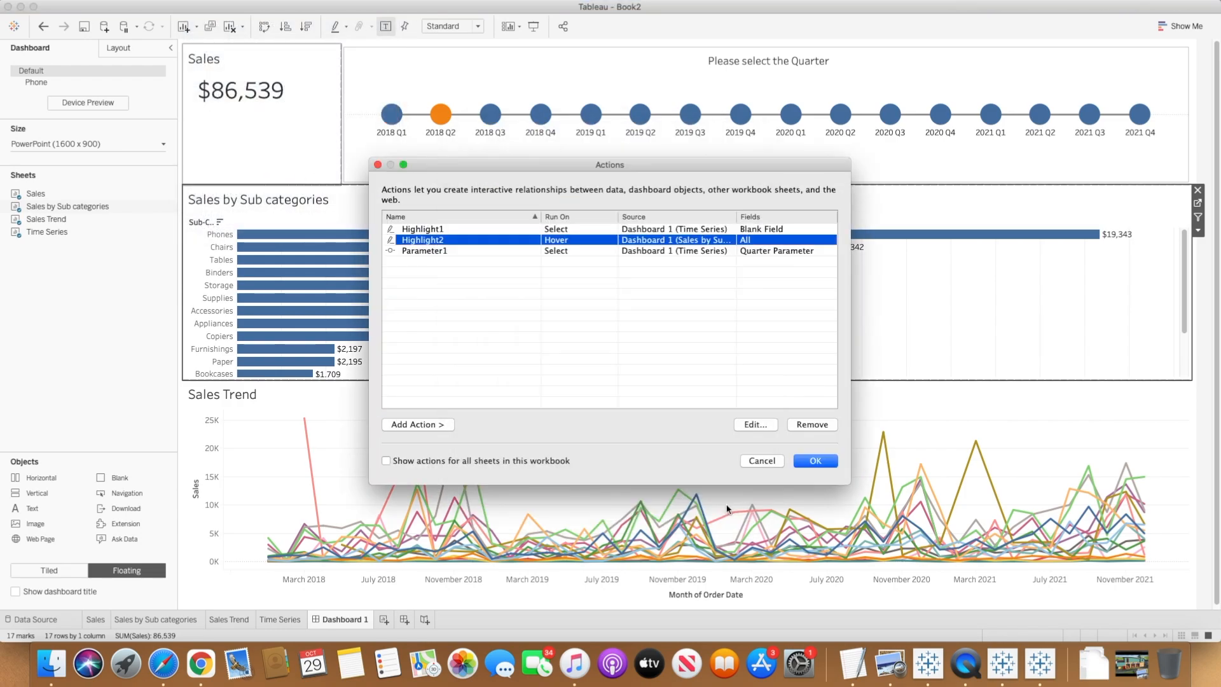
{"action": "left_click", "coordinate": [815, 460]}
{"action": "mouse_move", "coordinate": [572, 263]}
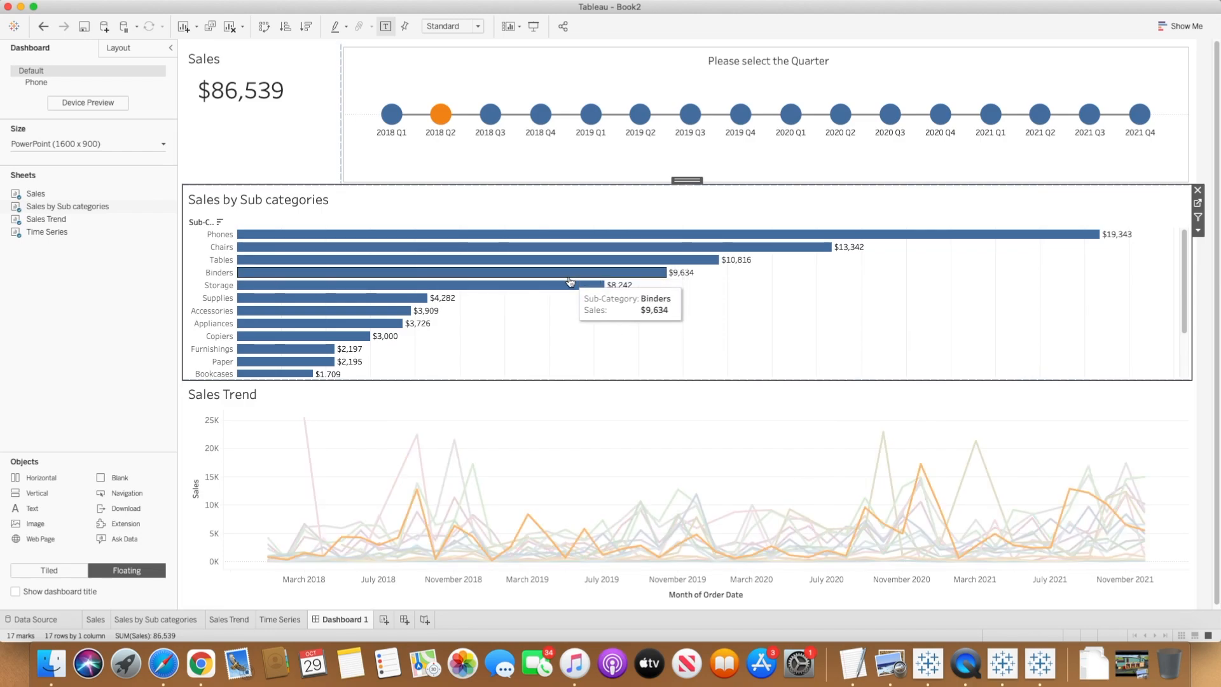
- Add a floating text box reading "** Please select individual bar to see the trend" and place it in the lower-right corner of the Sales by Sub categories chart
{"action": "left_click_drag", "start_coordinate": [38, 509], "coordinate": [634, 323]}
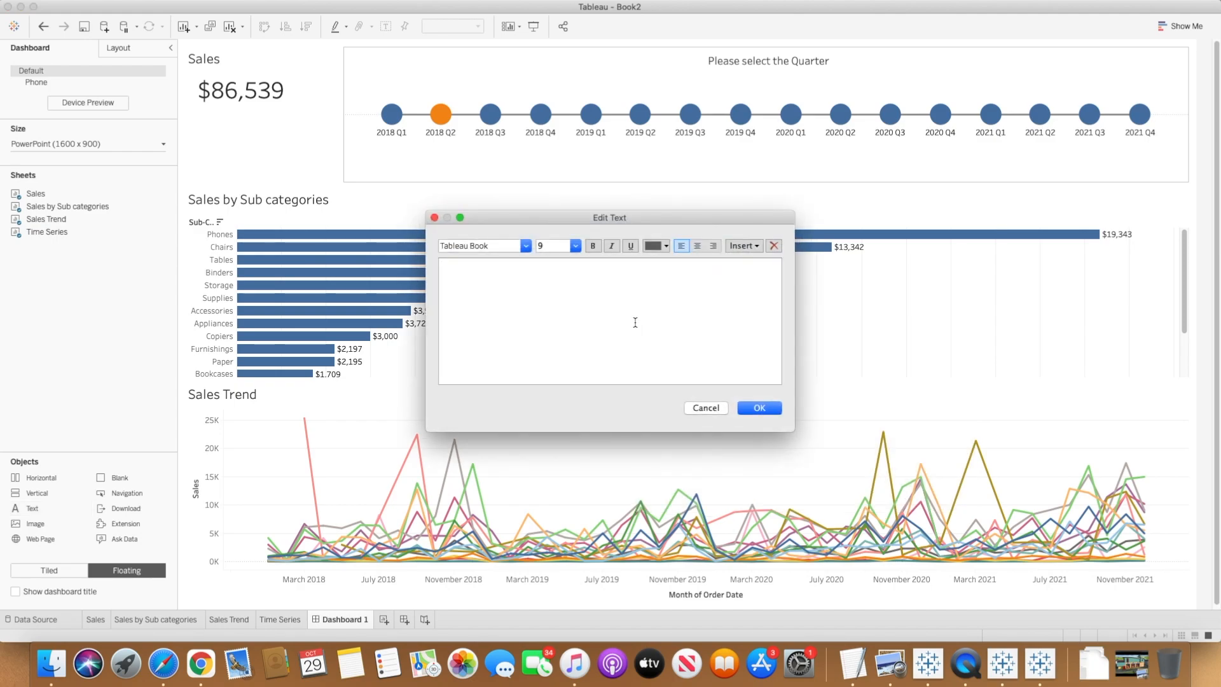
{"action": "type", "text": "** Please select individual bar to see the trend"}
{"action": "left_click", "coordinate": [760, 408]}
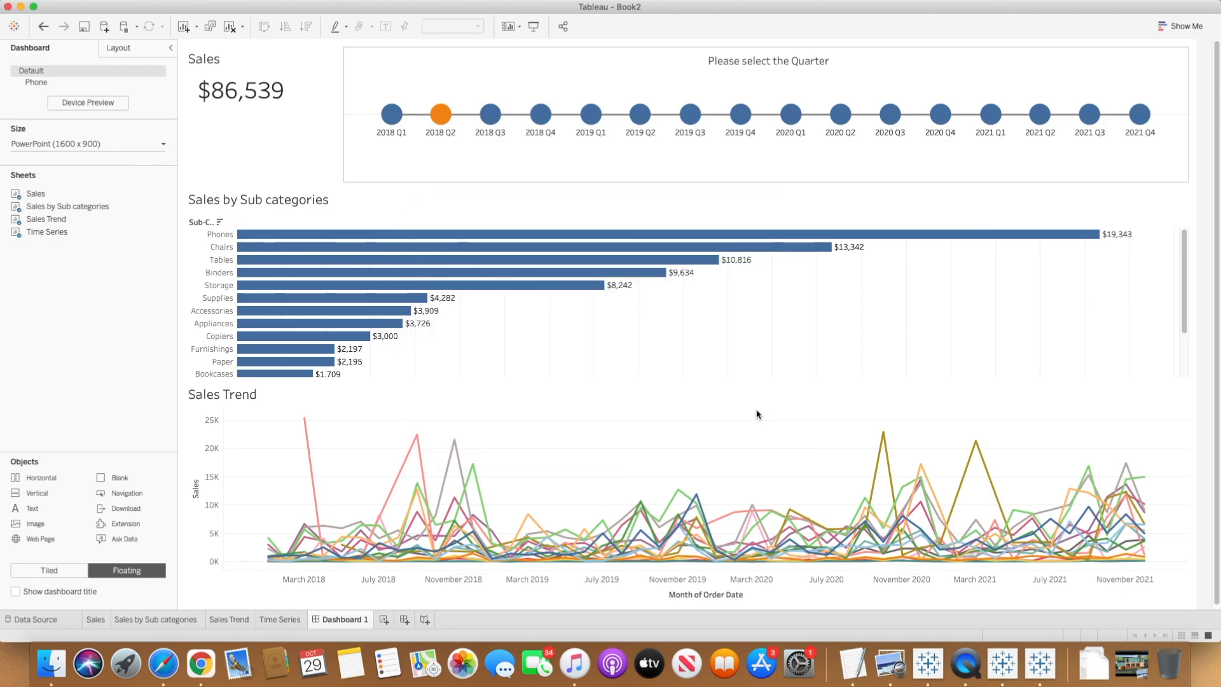
{"action": "left_click_drag", "start_coordinate": [717, 317], "coordinate": [1069, 356]}
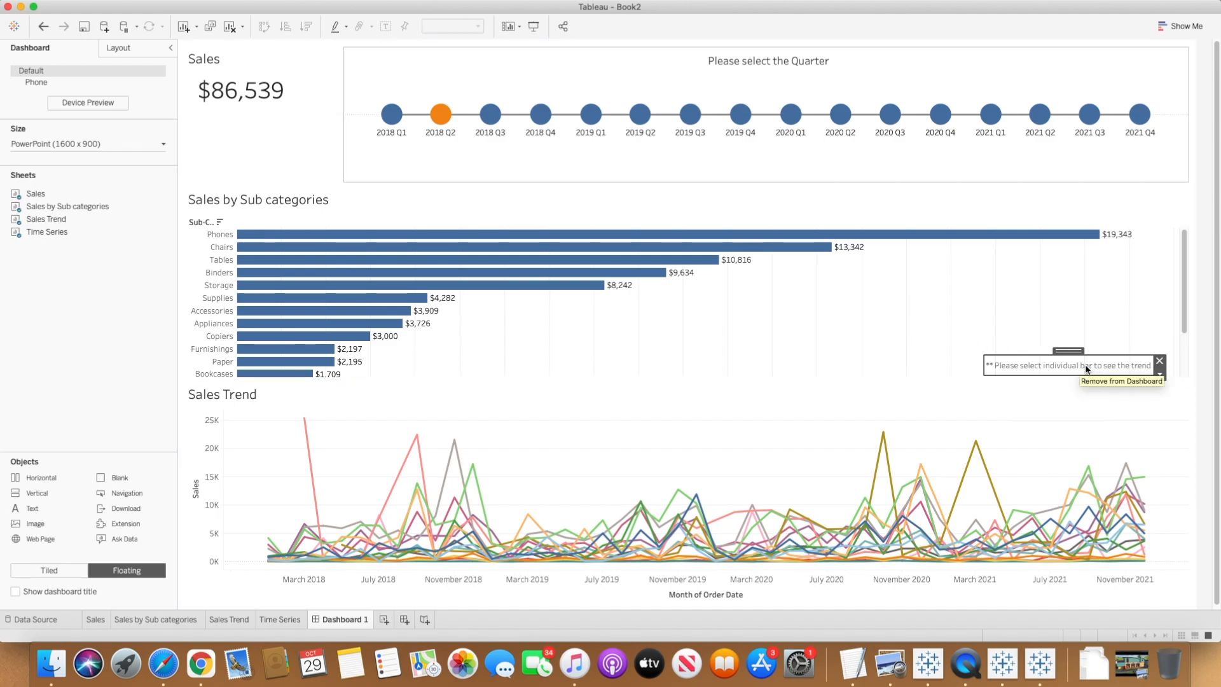
- Reword the trend note to "** Please hover over to an individual bar to see the trend" and widen its box until the whole sentence fits
{"action": "double_click", "coordinate": [1037, 367]}
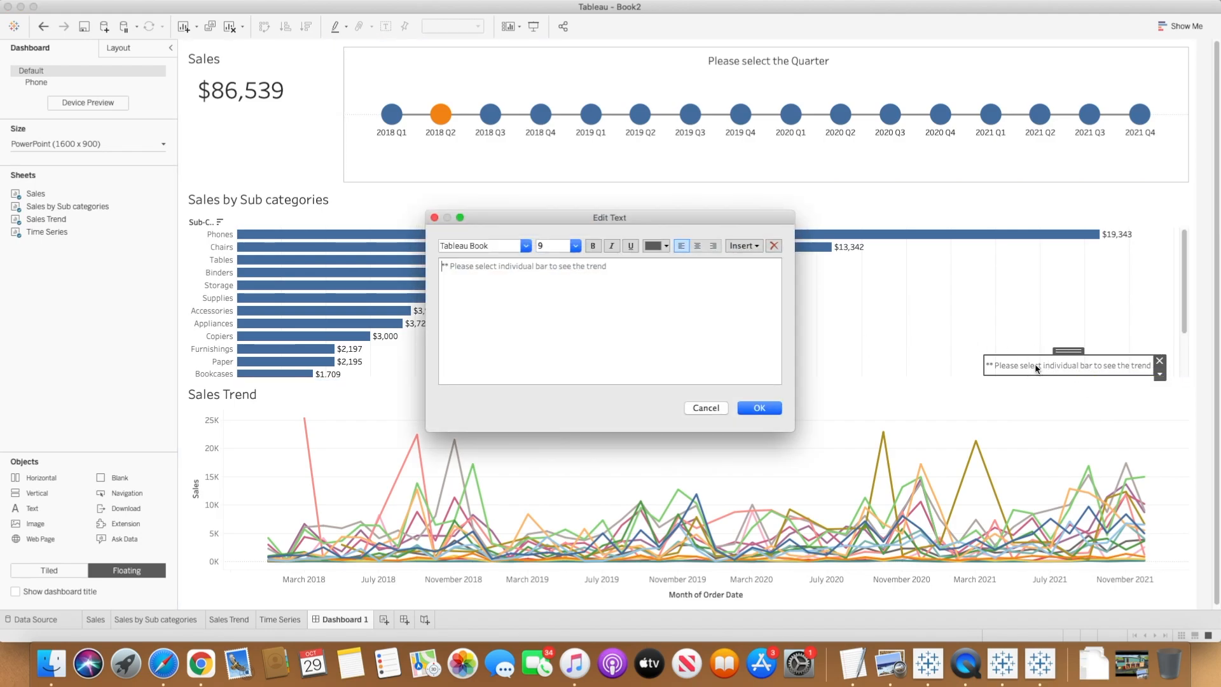
{"action": "double_click", "coordinate": [483, 266]}
{"action": "type", "text": "hover over to an"}
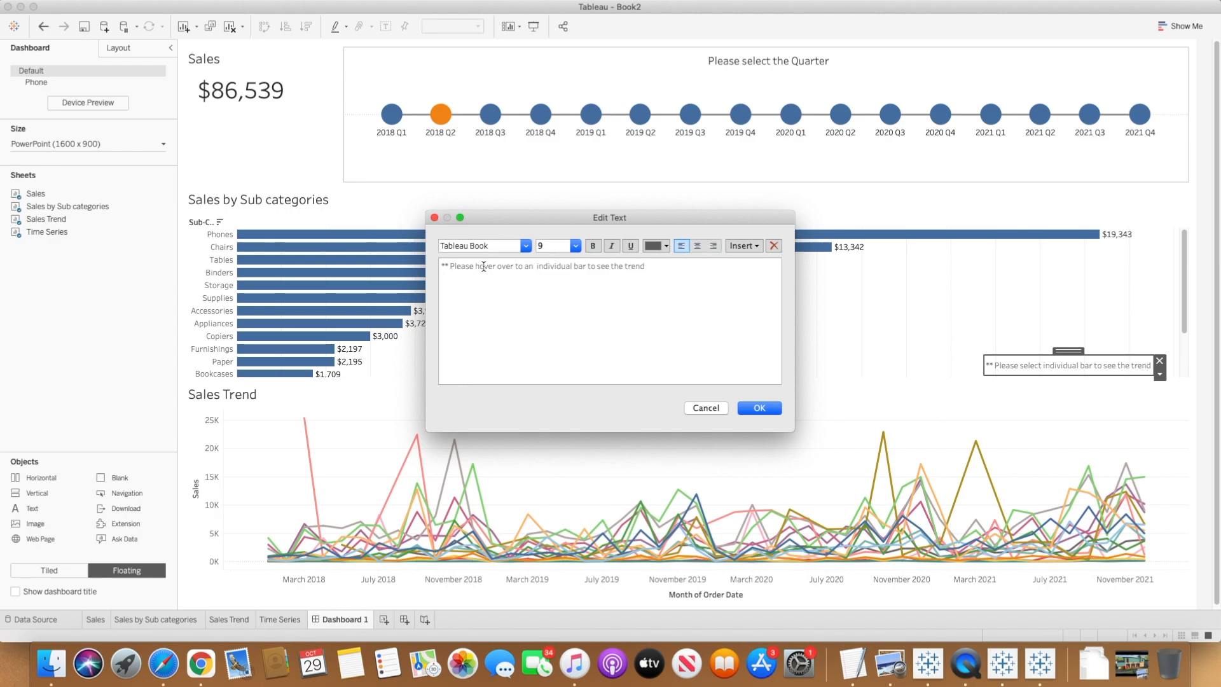
{"action": "left_click", "coordinate": [759, 407]}
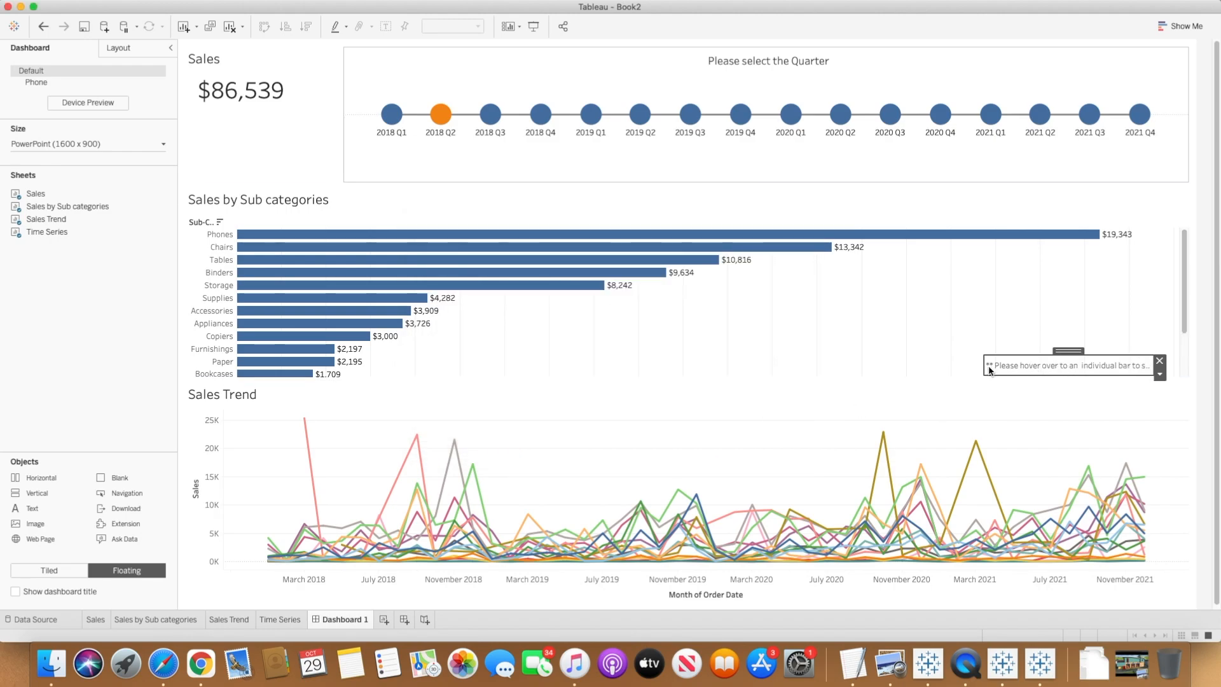
{"action": "left_click_drag", "start_coordinate": [983, 367], "coordinate": [926, 366]}
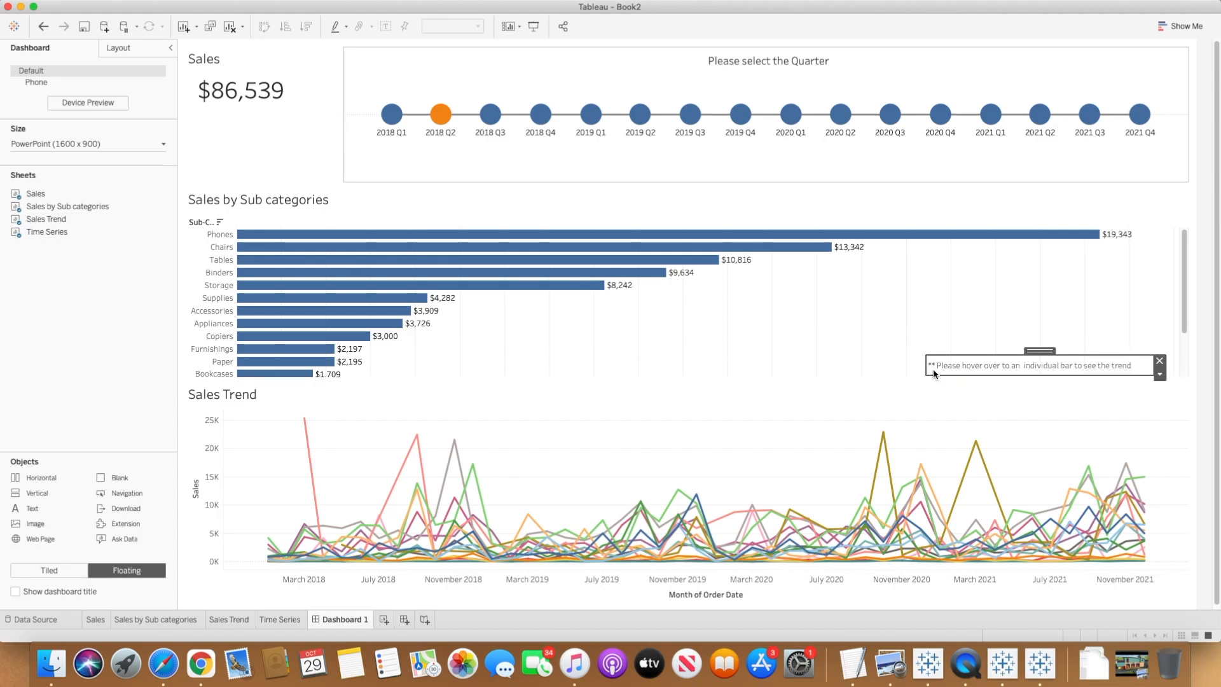
- Check the hover highlighting that the Sales by Sub categories bars trigger in Sales Trend
{"action": "mouse_move", "coordinate": [694, 252]}
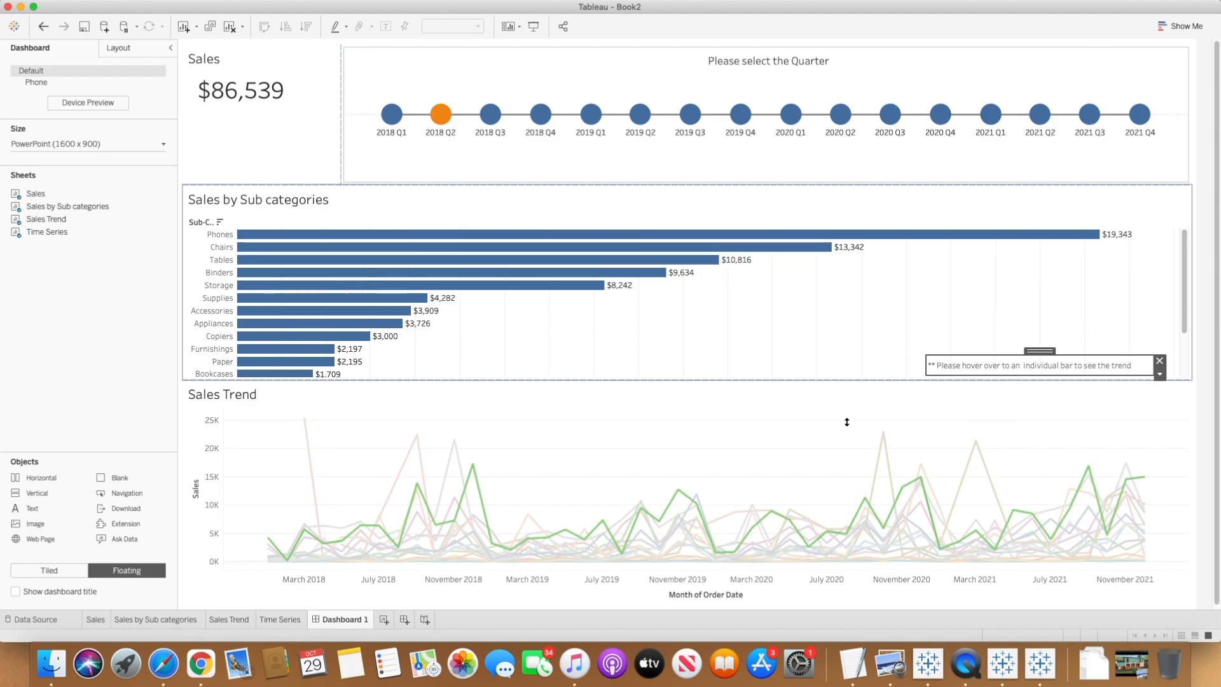
{"action": "left_click", "coordinate": [862, 676]}
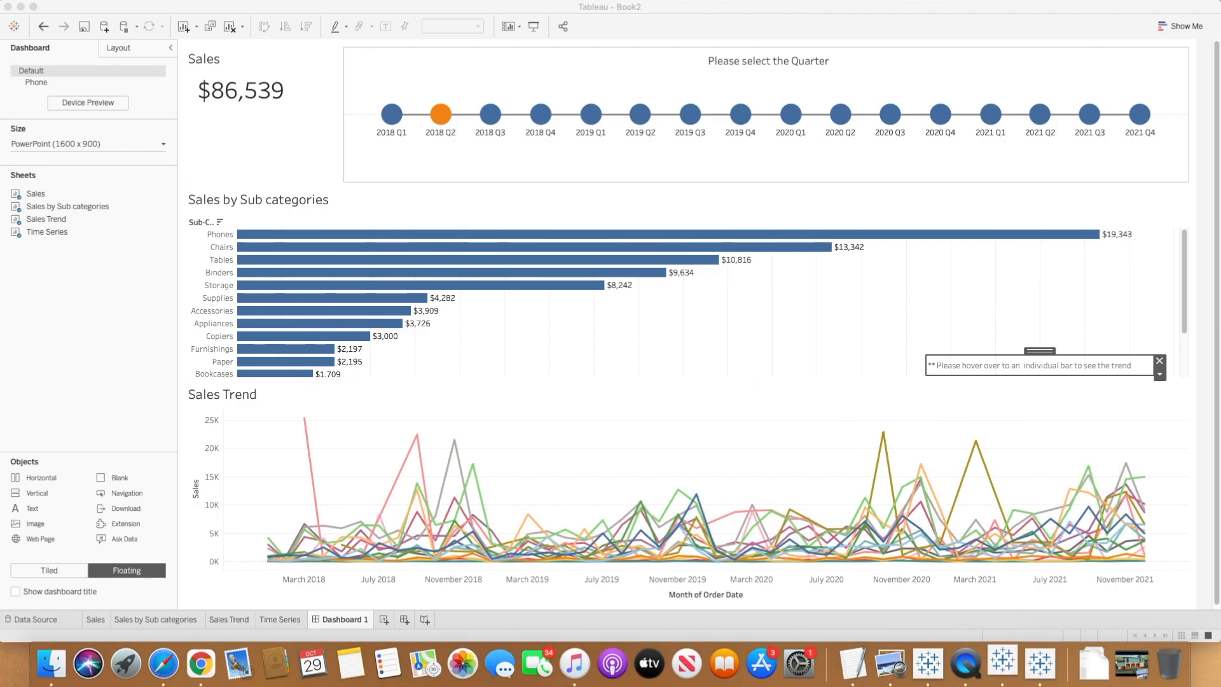